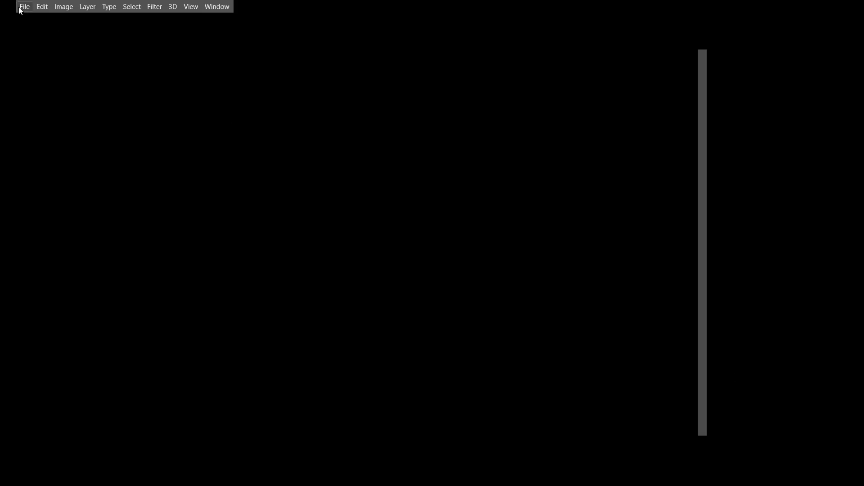
# Create a new 5 × 5 inch document with a resolution of 400 pixels per inch
pyautogui.click(21, 7)
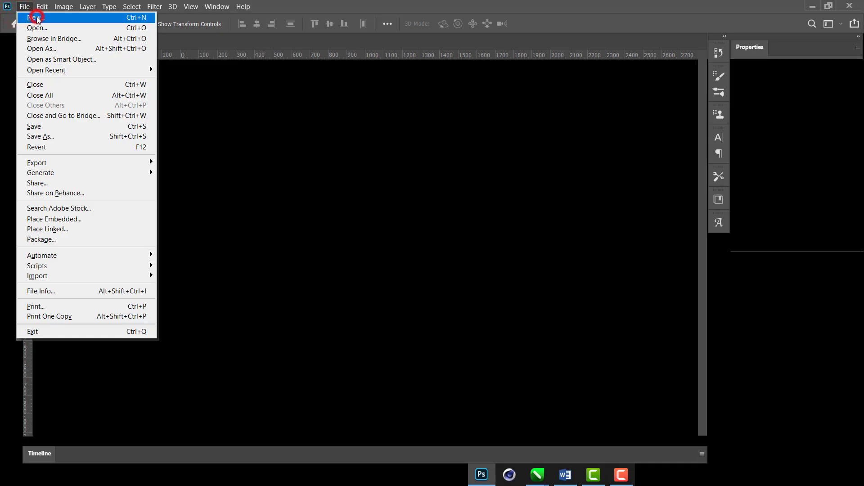
pyautogui.click(36, 18)
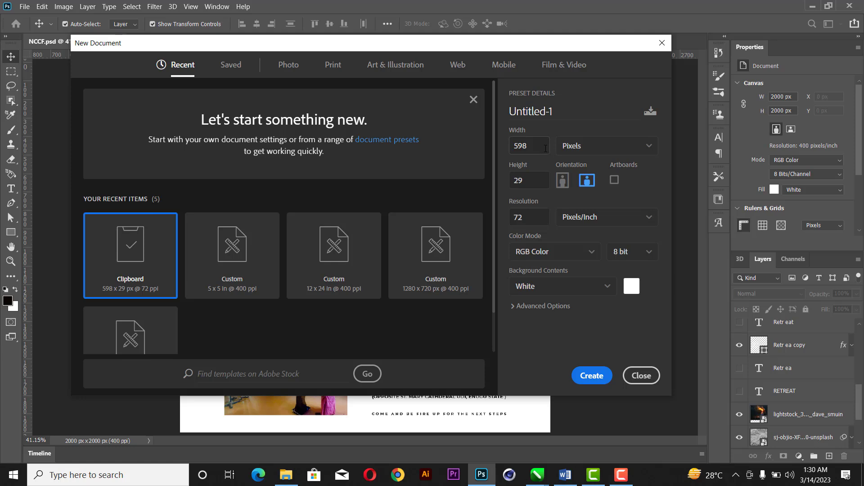
pyautogui.click(599, 153)
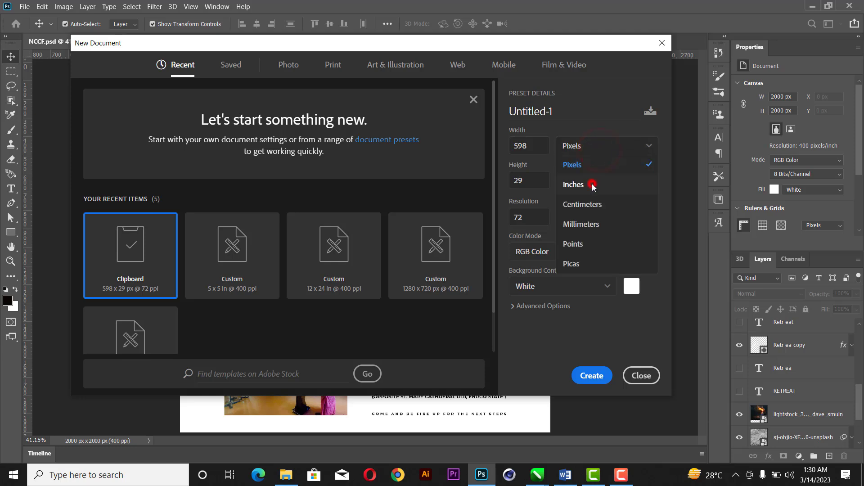
pyautogui.click(592, 185)
pyautogui.doubleClick(543, 148)
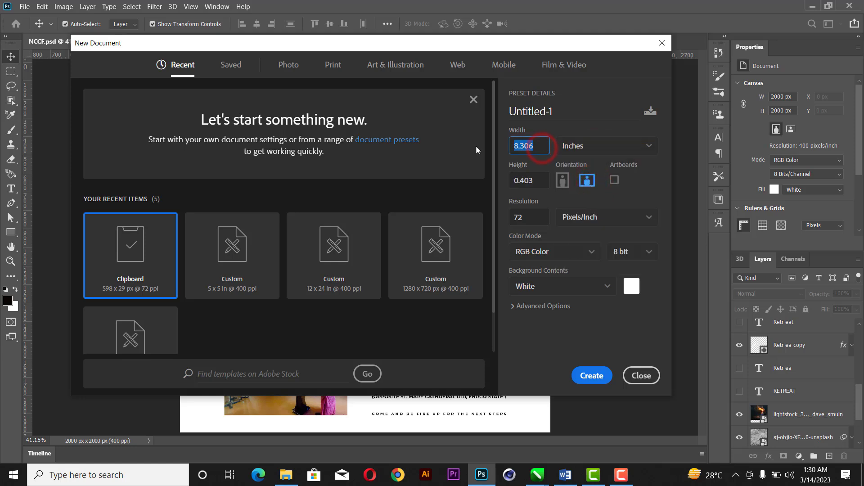
pyautogui.write('5')
pyautogui.doubleClick(538, 218)
pyautogui.write('400')
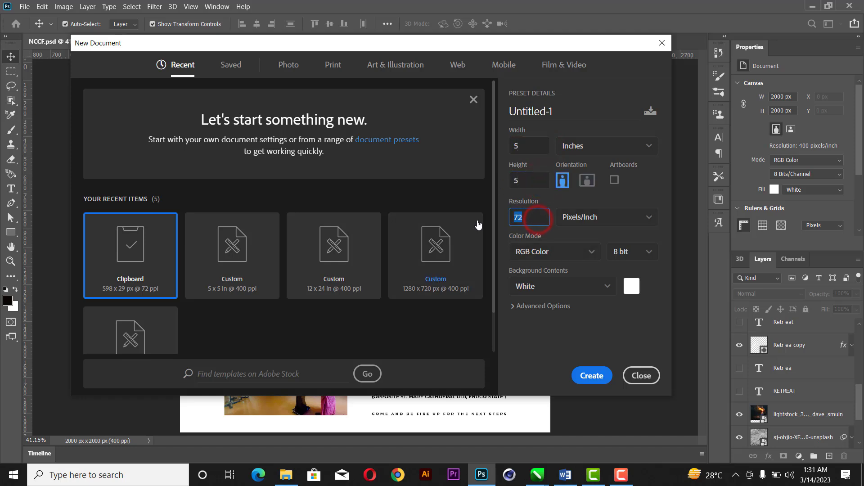
pyautogui.click(602, 376)
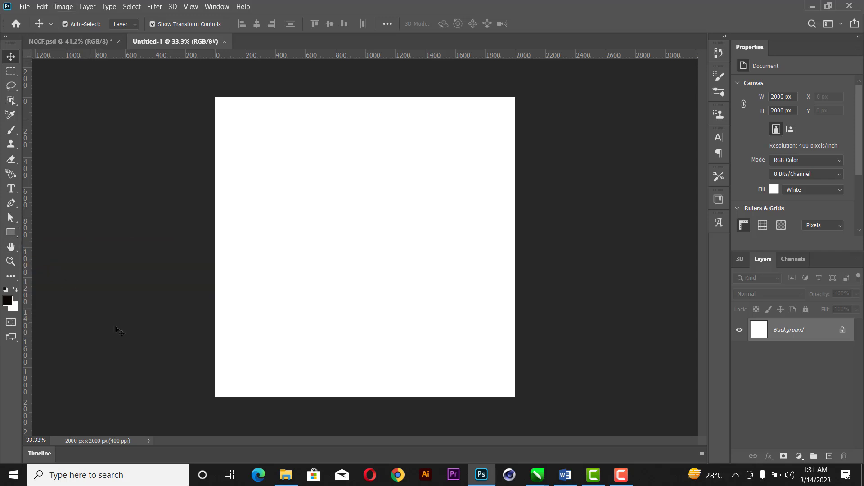
# Place the red sunset, crumpled paper and kneeling man images from File Explorer into the document as separate layers
pyautogui.click(286, 475)
pyautogui.moveTo(444, 152); pyautogui.dragTo(782, 350)
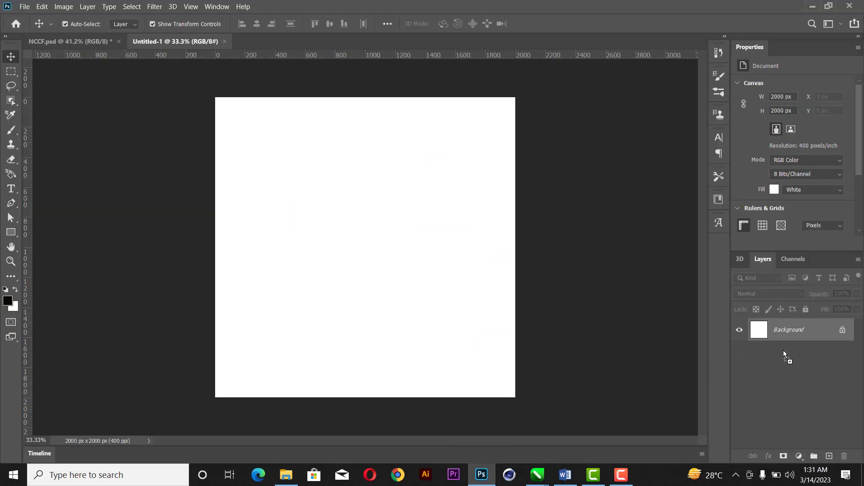
pyautogui.moveTo(682, 347); pyautogui.dragTo(372, 243)
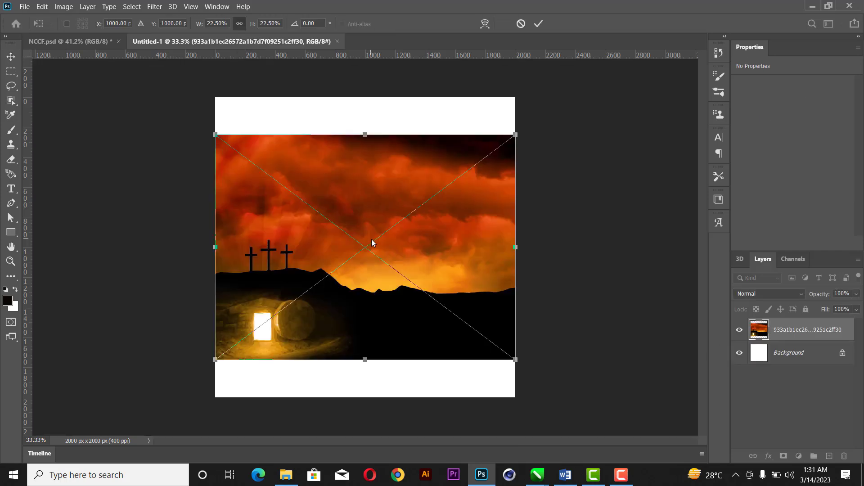
pyautogui.press('Return')
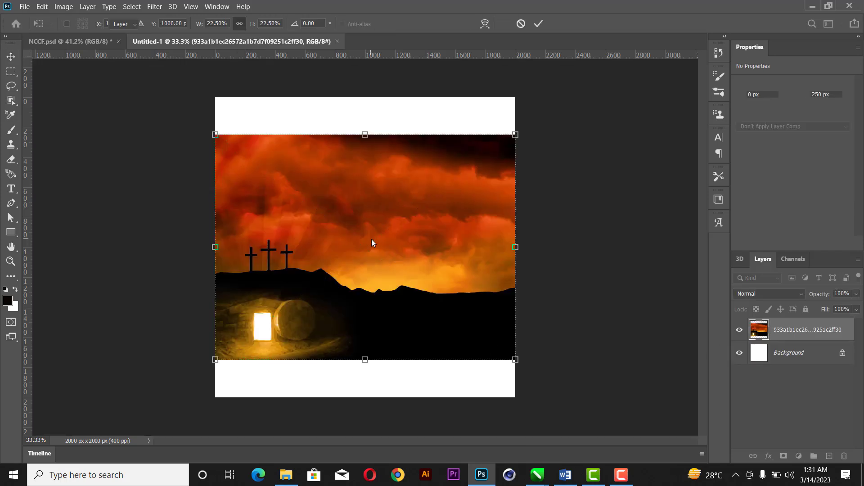
pyautogui.press('Return')
pyautogui.press('Return')
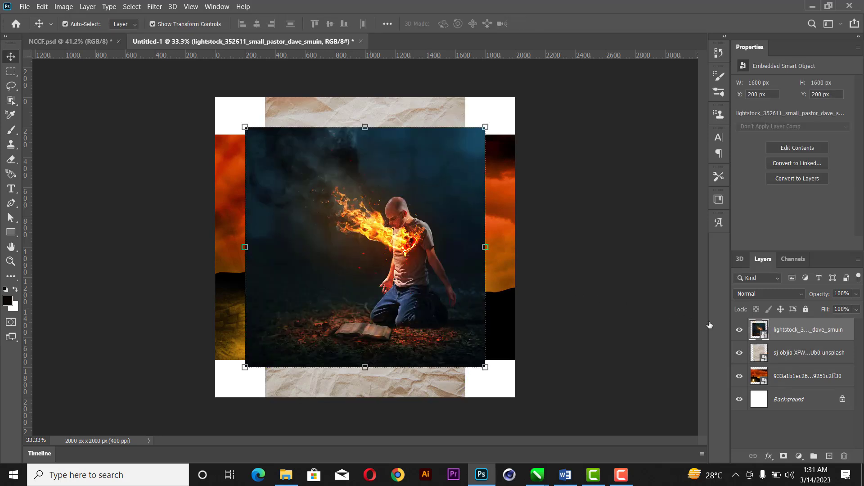
# Hide the kneeling man and crumpled paper layers, and enlarge the sunset image to about 2453 × 1840 px
pyautogui.click(738, 331)
pyautogui.click(739, 352)
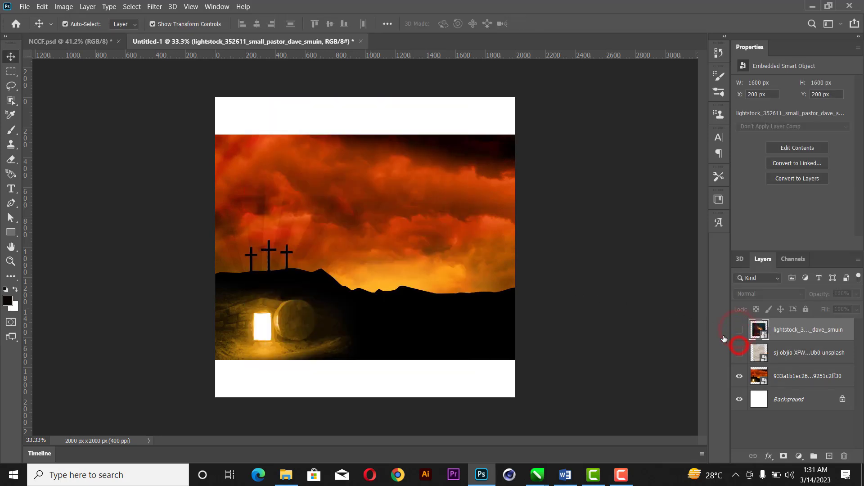
pyautogui.click(546, 231)
pyautogui.click(439, 248)
pyautogui.click(516, 134)
pyautogui.moveTo(517, 134); pyautogui.dragTo(544, 102)
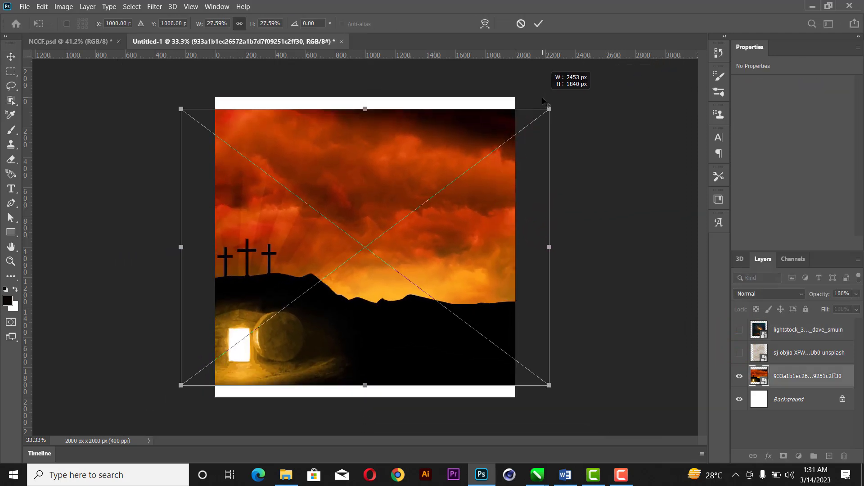
pyautogui.click(540, 25)
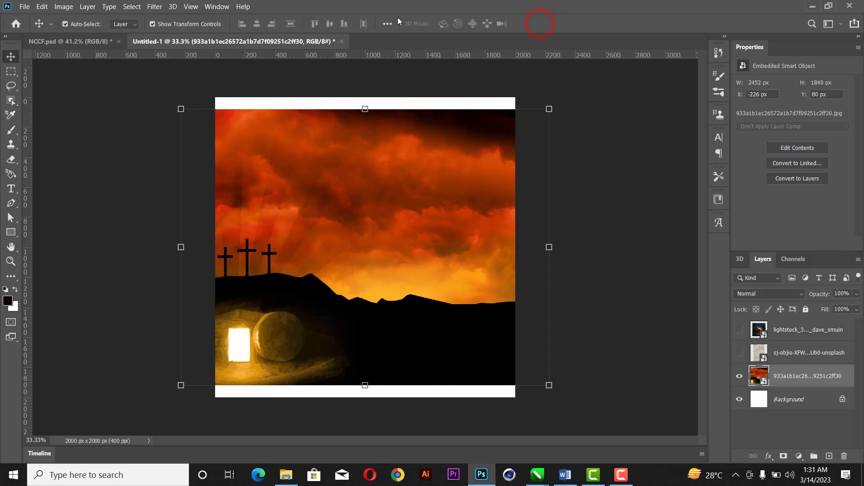
# Apply a Gaussian Blur with a radius of 90 pixels to the sunset image
pyautogui.click(156, 7)
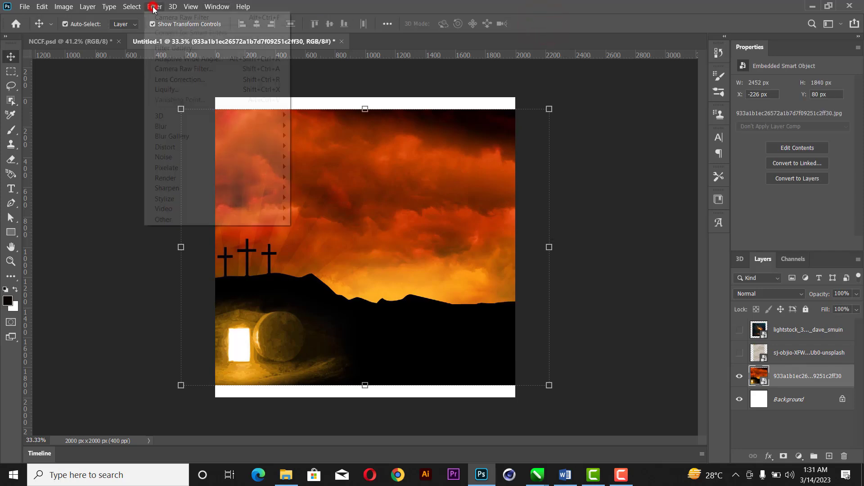
pyautogui.click(160, 127)
pyautogui.click(306, 168)
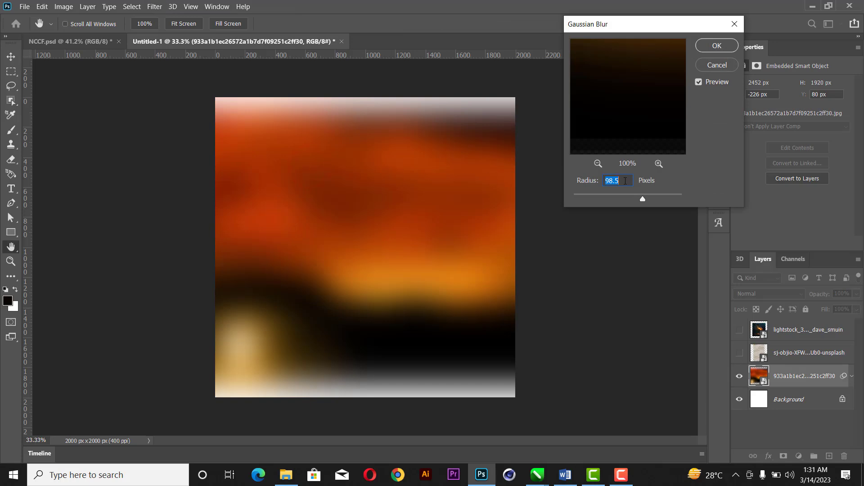
pyautogui.write('90')
pyautogui.press('Return')
# Enlarge the blurred sunset to about 2728 × 2134 px and move it up to cover the canvas's upper edge
pyautogui.hotkey('ctrl', 't')
pyautogui.moveTo(550, 247); pyautogui.dragTo(575, 242)
pyautogui.moveTo(513, 243); pyautogui.dragTo(495, 228)
pyautogui.click(537, 24)
pyautogui.click(620, 157)
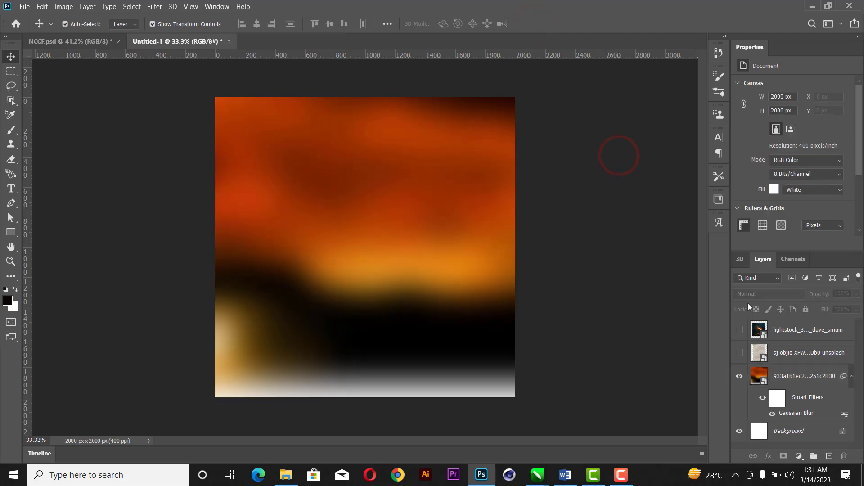
# Draw a white rectangle about 2141 × 508 px across the canvas's lower part, directly above the sunset layer
pyautogui.click(795, 360)
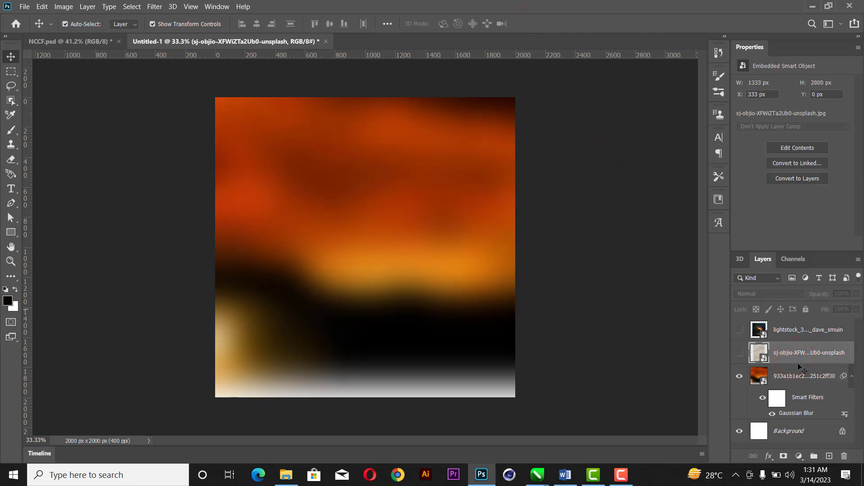
pyautogui.click(803, 377)
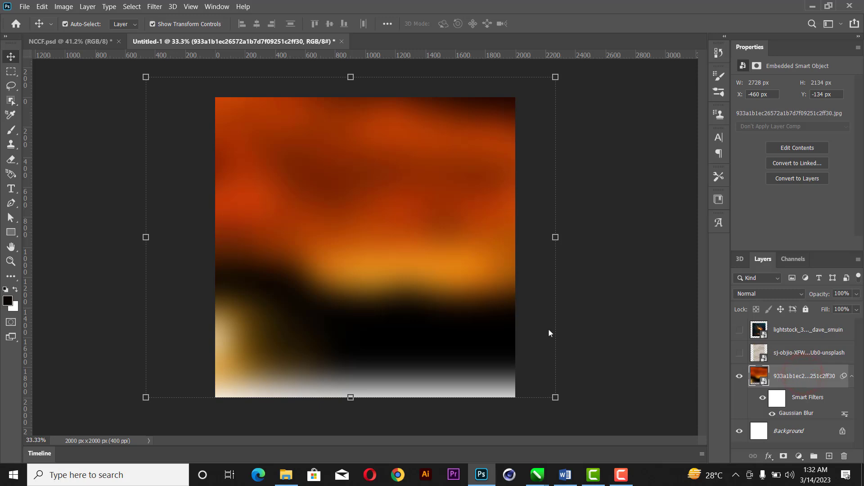
pyautogui.click(10, 234)
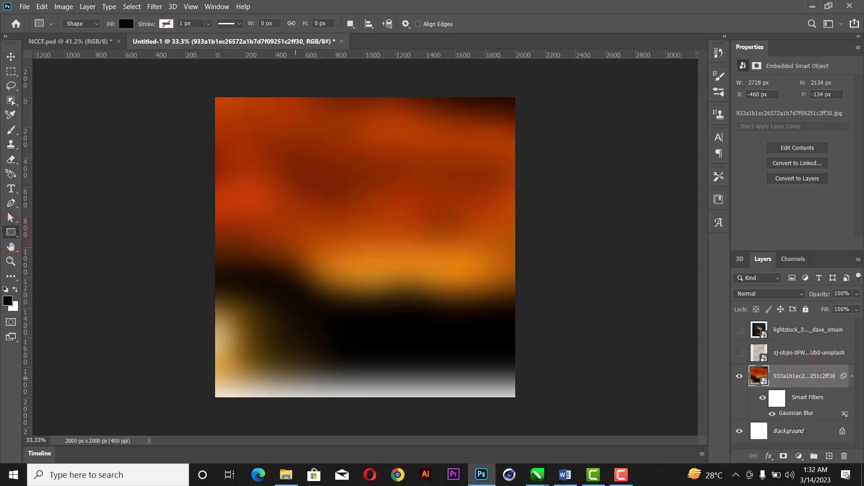
pyautogui.click(126, 24)
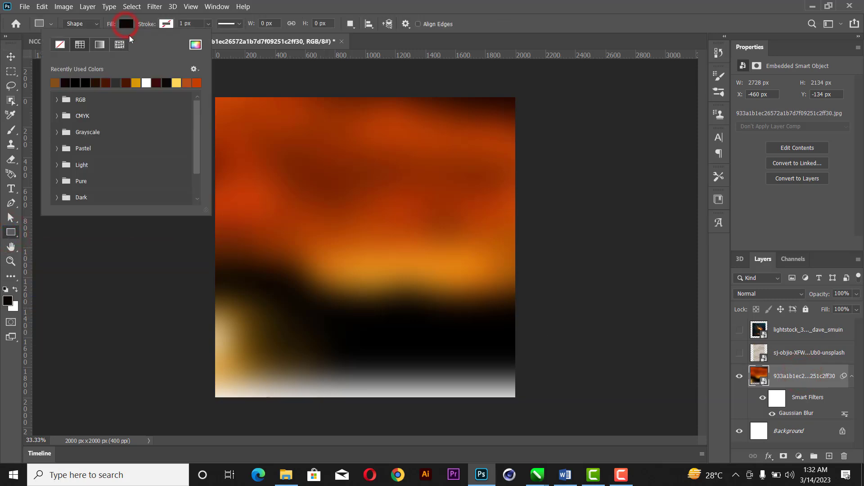
pyautogui.click(146, 83)
pyautogui.click(293, 4)
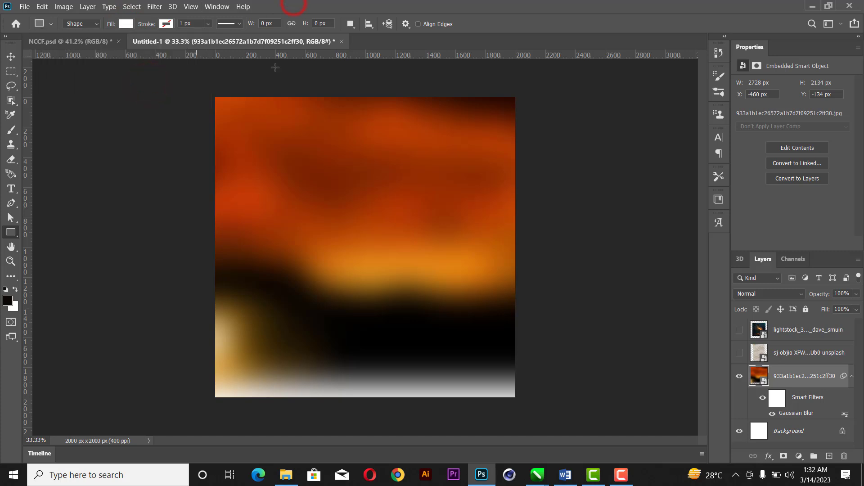
pyautogui.moveTo(201, 326); pyautogui.dragTo(522, 403)
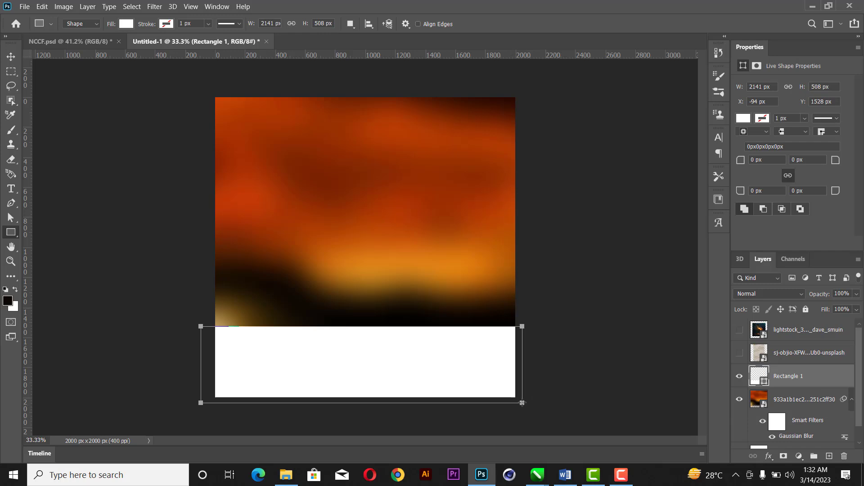
# Nudge the white rectangle upward and enlarge it to about 2331 × 553 px
pyautogui.click(11, 57)
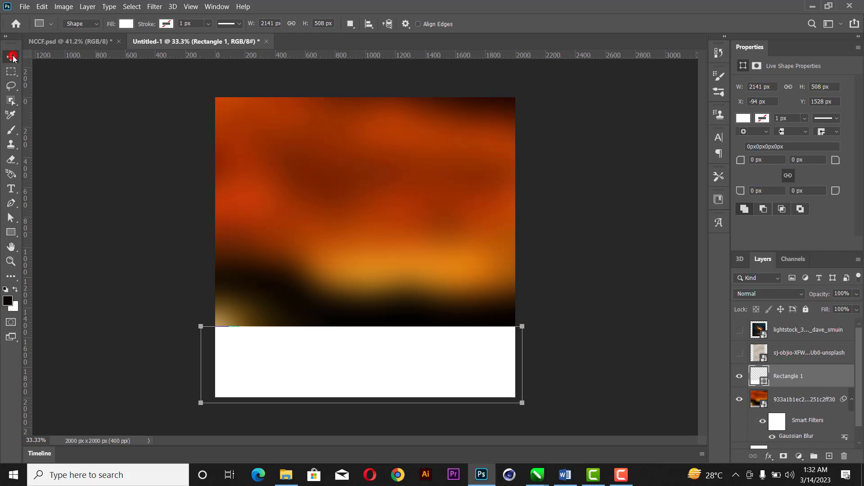
pyautogui.press('Up')
pyautogui.press('Up')
pyautogui.press('Up')
pyautogui.press('Up')
pyautogui.press('Up')
pyautogui.press('Up')
pyautogui.press('Up')
pyautogui.press('Up')
pyautogui.press('Up')
pyautogui.press('Up')
pyautogui.press('Up')
pyautogui.press('Up')
pyautogui.press('Up')
pyautogui.press('Up')
pyautogui.press('Up')
pyautogui.press('Up')
pyautogui.press('Up')
pyautogui.press('Up')
pyautogui.moveTo(362, 321); pyautogui.dragTo(366, 316)
pyautogui.click(559, 23)
pyautogui.click(623, 253)
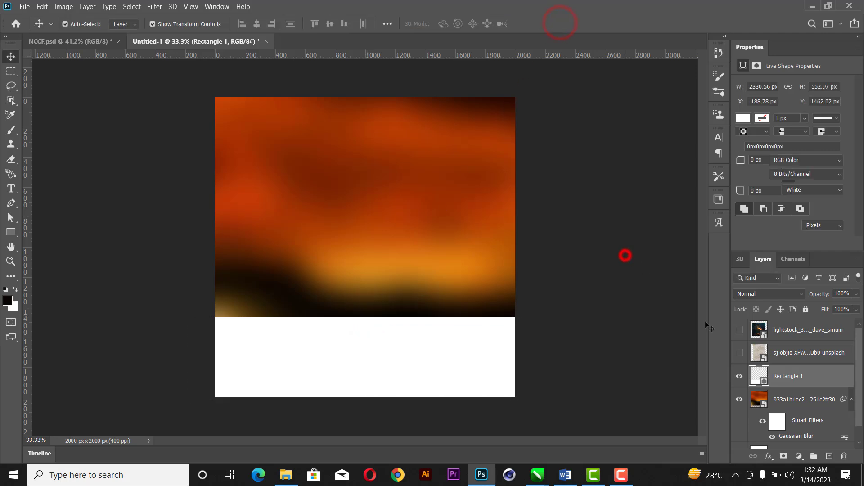
# Show the crumpled paper layer and enlarge it to about 2285 × 3428 px so it covers the canvas
pyautogui.click(780, 356)
pyautogui.click(739, 353)
pyautogui.moveTo(467, 247); pyautogui.dragTo(536, 247)
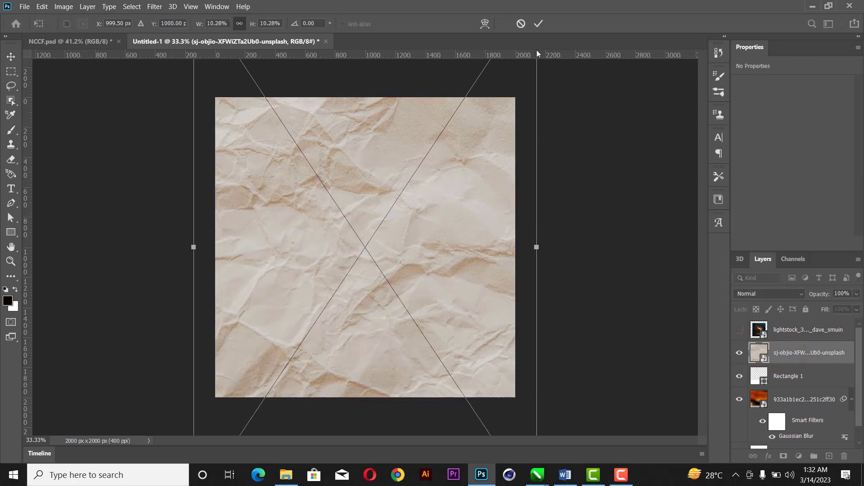
pyautogui.click(538, 25)
# Open the Camera Raw Filter on the crumpled paper, set Contrast to +28 and convert it to black and white
pyautogui.click(155, 6)
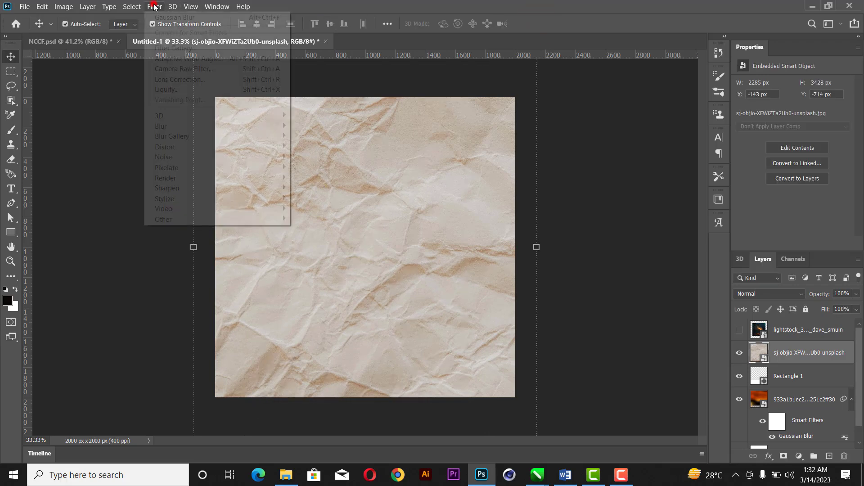
pyautogui.click(170, 66)
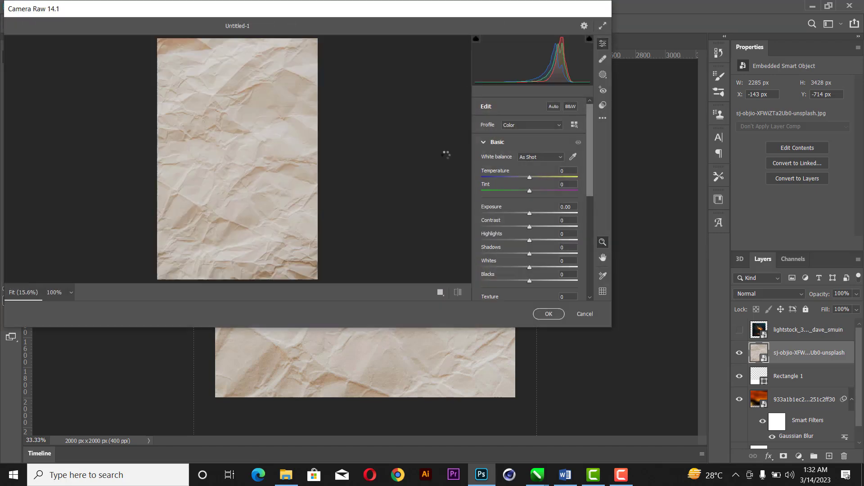
pyautogui.moveTo(531, 229); pyautogui.dragTo(545, 229)
pyautogui.click(570, 107)
# Set the paper's Texture to +100 and Blacks to -36, apply the filter and collapse the layer's smart filter list
pyautogui.scroll(-3, 527, 252)
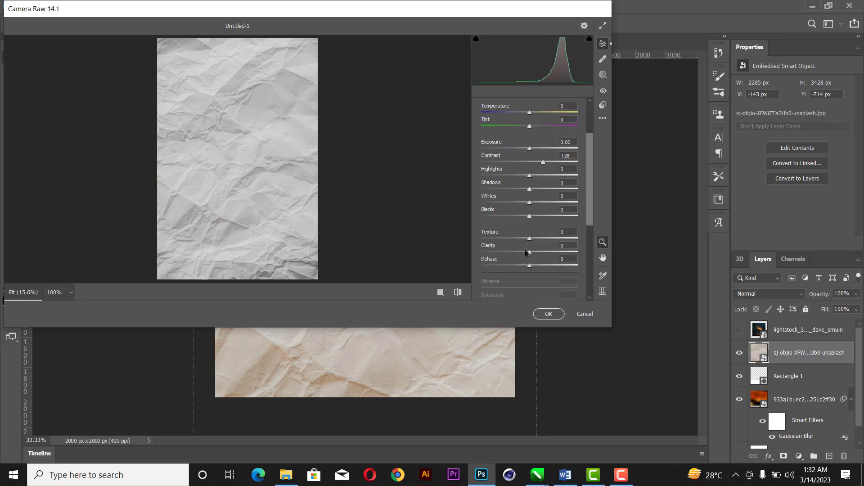
pyautogui.moveTo(529, 239); pyautogui.dragTo(574, 239)
pyautogui.click(525, 218)
pyautogui.moveTo(511, 220); pyautogui.dragTo(513, 216)
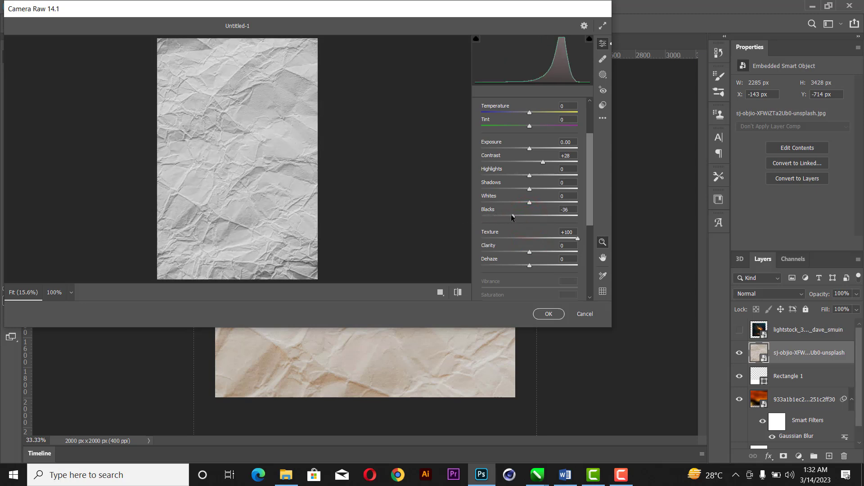
pyautogui.click(554, 314)
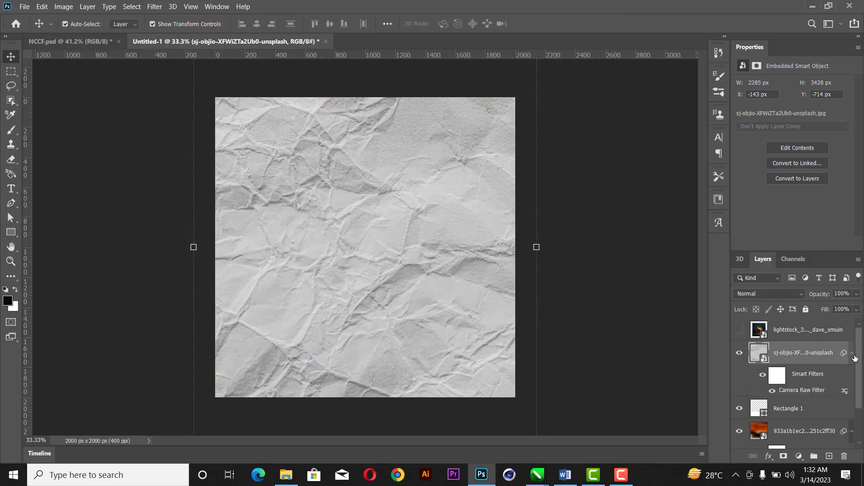
pyautogui.click(855, 356)
pyautogui.click(853, 357)
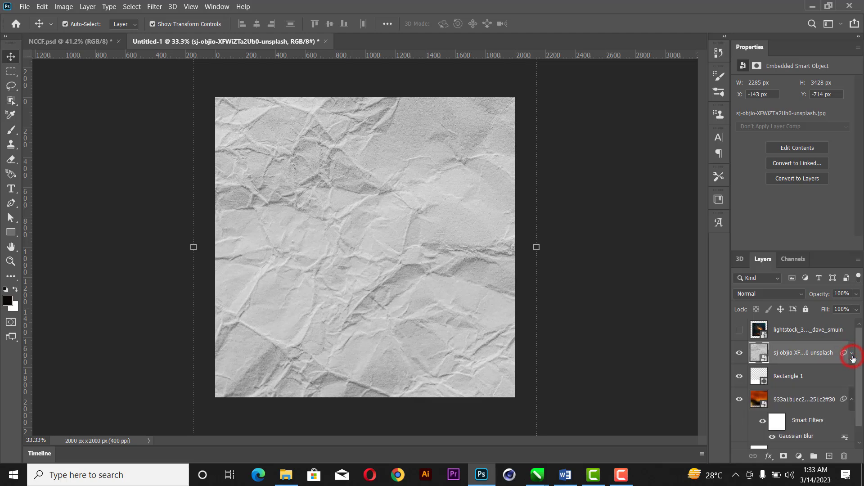
# Compare blend modes on the crumpled paper layer and set it to Soft Light
pyautogui.click(769, 295)
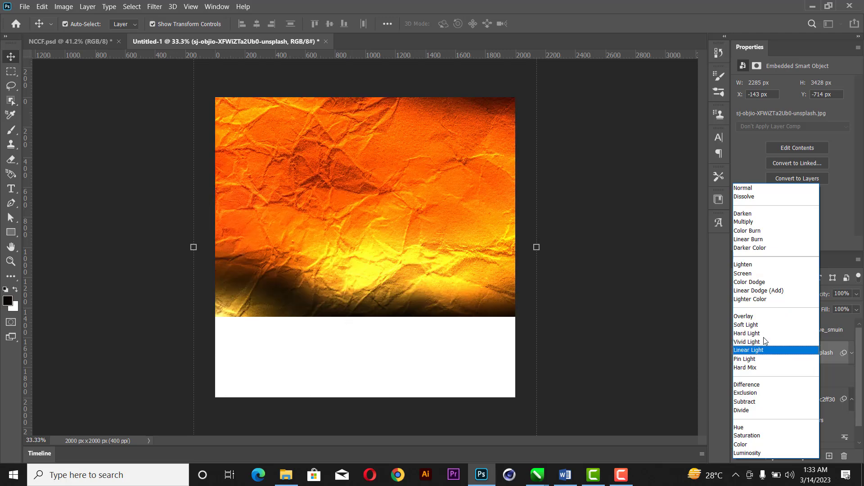
pyautogui.press('Down')
pyautogui.press('Down')
pyautogui.press('Up')
pyautogui.press('Up')
pyautogui.press('Up')
pyautogui.press('Up')
pyautogui.press('Up')
pyautogui.press('Up')
pyautogui.press('Up')
pyautogui.press('Up')
pyautogui.press('Up')
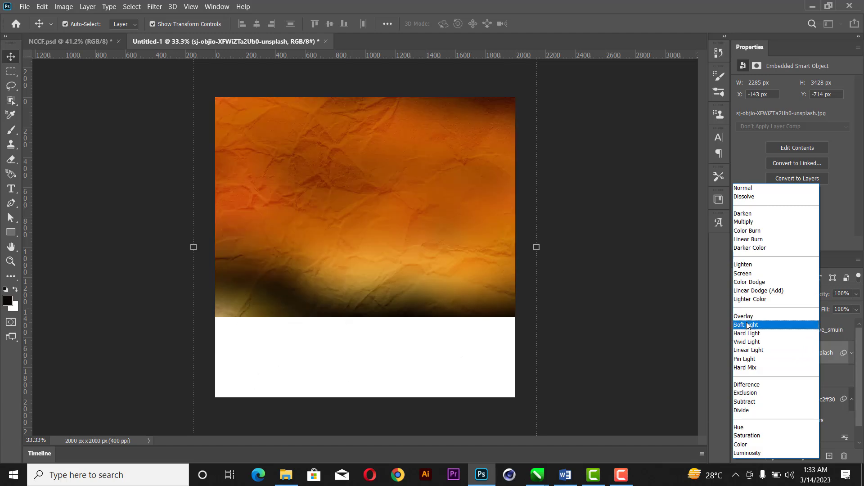
pyautogui.press('Up')
pyautogui.press('Down')
pyautogui.click(747, 325)
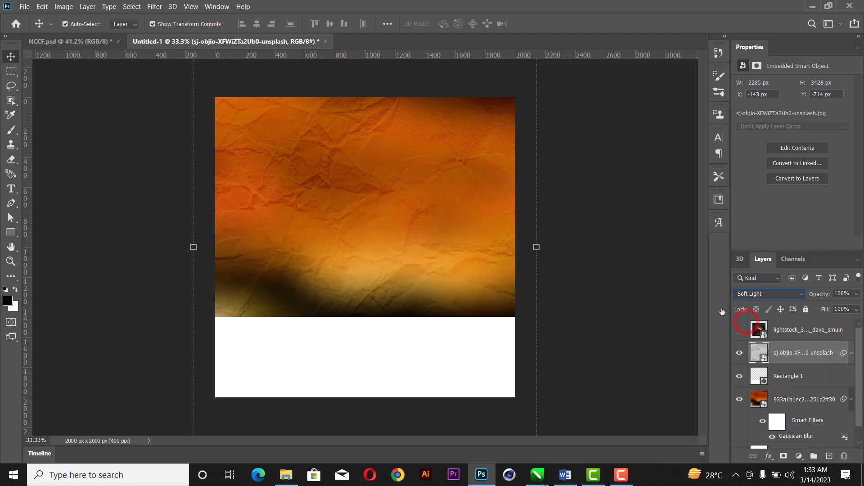
pyautogui.click(587, 237)
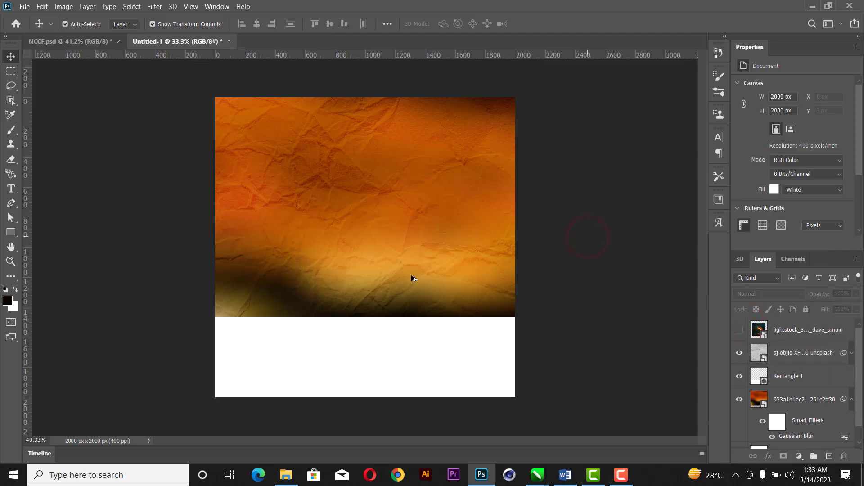
# Show the kneeling man photo layer, enlarge it to about 1902 × 1902 px and move it up and right on the canvas
pyautogui.scroll(3, 412, 275)
pyautogui.scroll(-1, 412, 278)
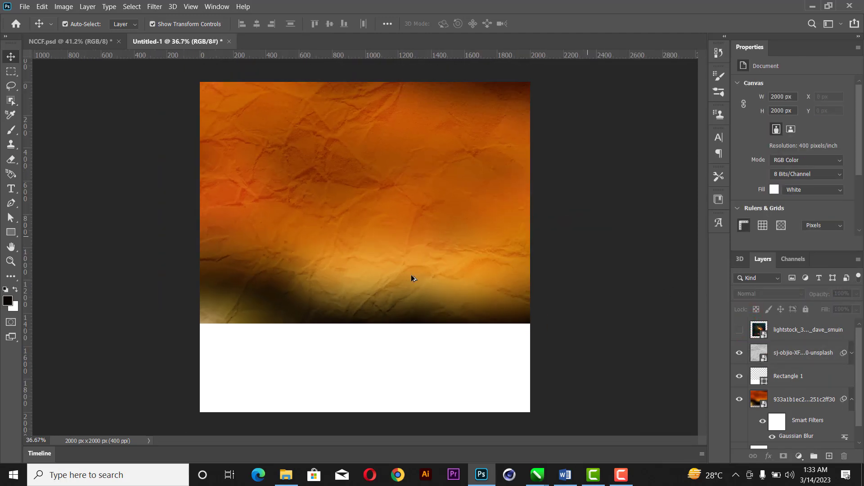
pyautogui.scroll(1, 412, 278)
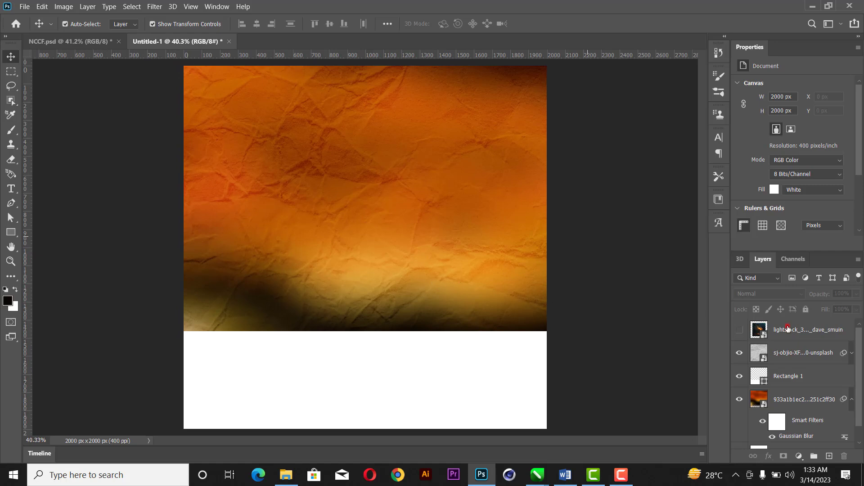
pyautogui.click(788, 329)
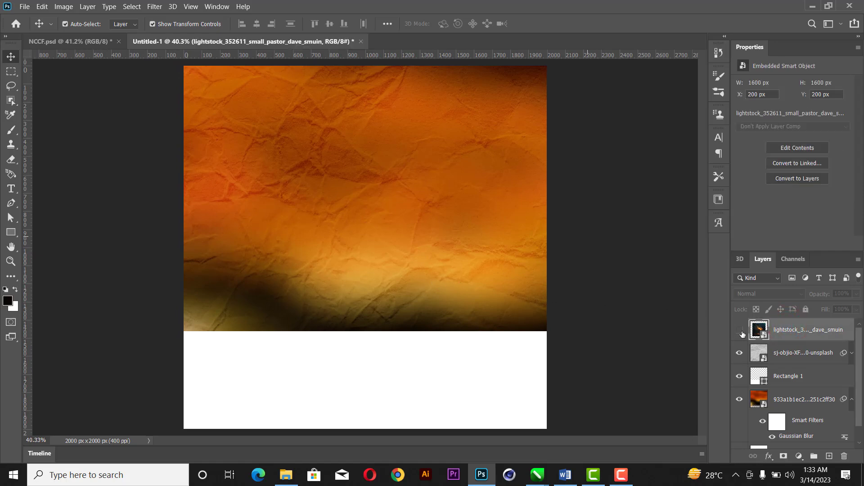
pyautogui.click(739, 330)
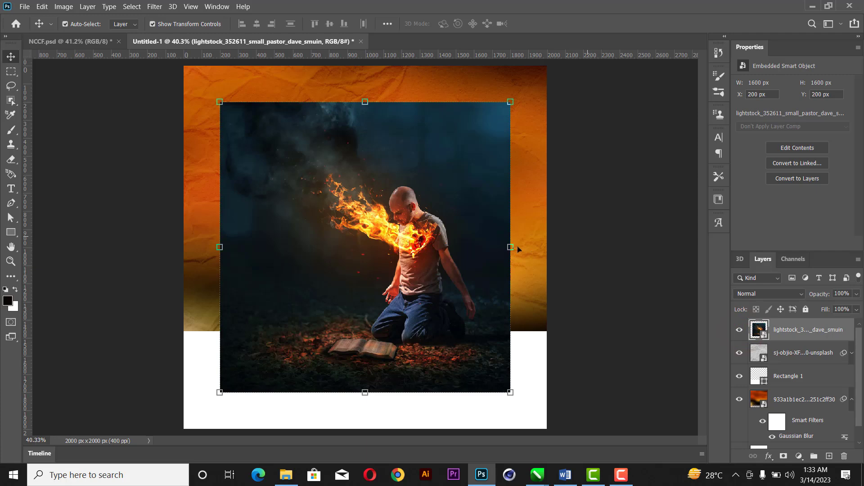
pyautogui.moveTo(510, 247); pyautogui.dragTo(570, 217)
pyautogui.moveTo(505, 270); pyautogui.dragTo(513, 189)
pyautogui.click(539, 24)
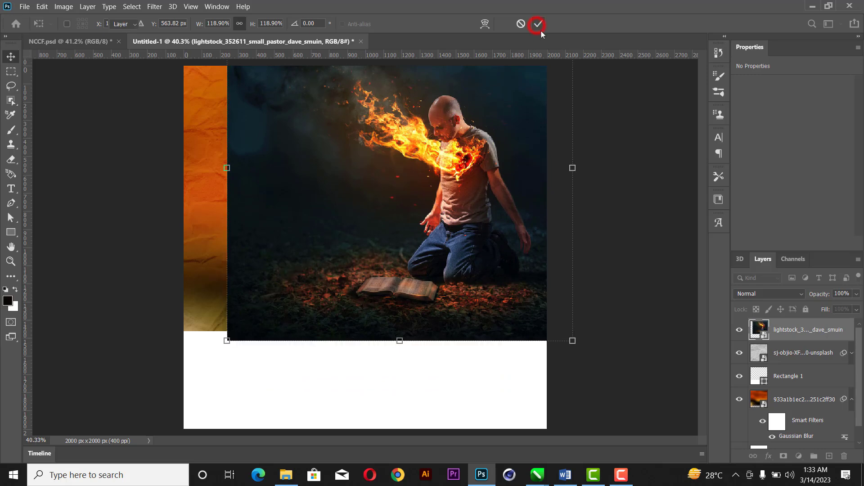
# Compare blend modes on the kneeling man photo and set it to Soft Light
pyautogui.click(747, 293)
pyautogui.press('Down')
pyautogui.press('Up')
pyautogui.press('Up')
pyautogui.press('Up')
pyautogui.press('Up')
pyautogui.press('Down')
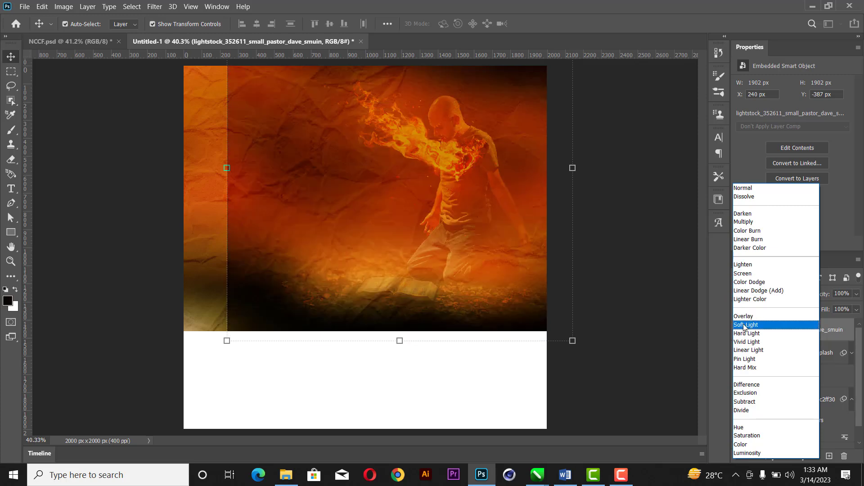
pyautogui.click(743, 325)
# Enlarge the kneeling man photo to about 2368 × 2368 px and position it so it spans the full canvas width
pyautogui.moveTo(227, 168); pyautogui.dragTo(150, 168)
pyautogui.moveTo(421, 179); pyautogui.dragTo(444, 172)
pyautogui.moveTo(599, 162); pyautogui.dragTo(606, 162)
pyautogui.moveTo(510, 167); pyautogui.dragTo(504, 172)
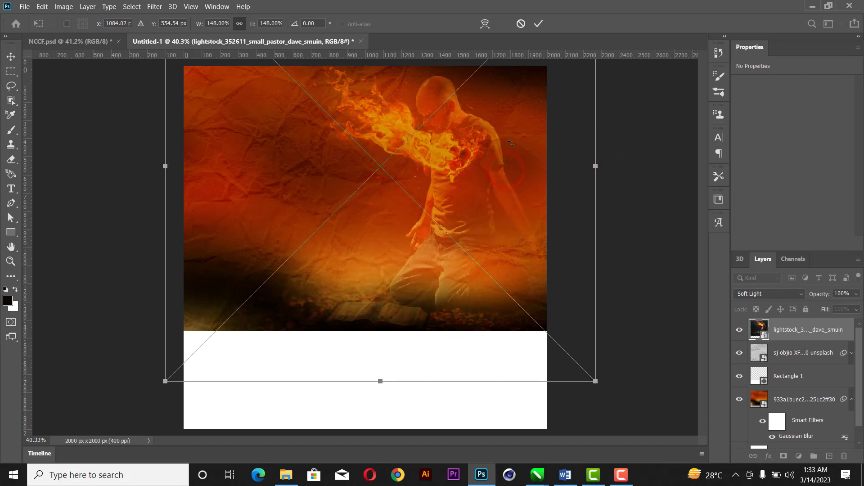
pyautogui.click(538, 25)
# Move the man photo and crumpled paper layers below the white rectangle, and shift the photo slightly right and down
pyautogui.keyDown('shift'); pyautogui.click(785, 354); pyautogui.keyUp('shift')
pyautogui.moveTo(785, 336); pyautogui.dragTo(786, 388)
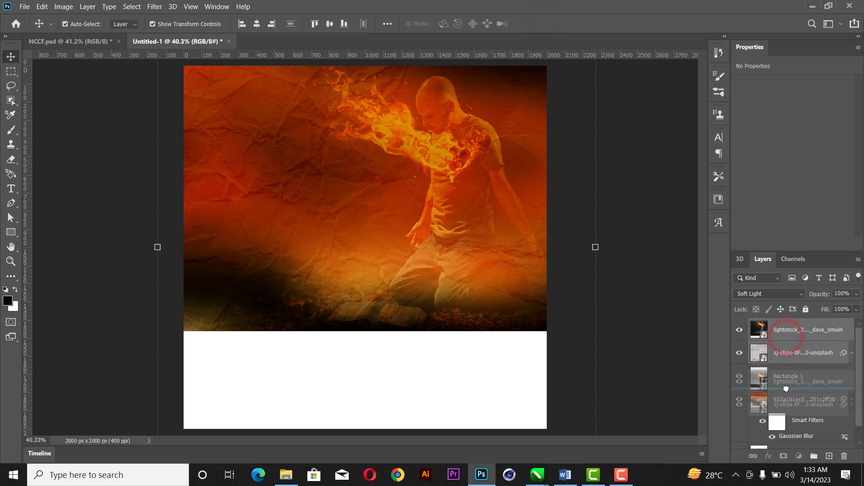
pyautogui.click(657, 235)
pyautogui.hotkey('ctrl', '-')
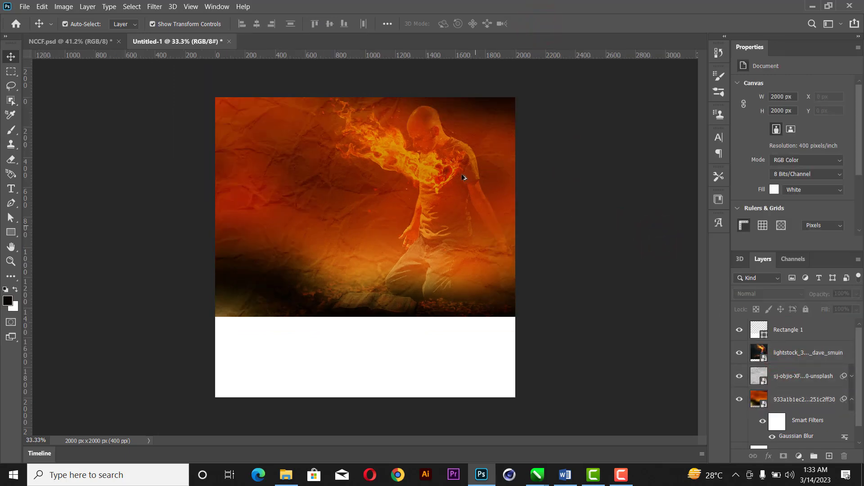
pyautogui.moveTo(458, 172); pyautogui.dragTo(459, 179)
pyautogui.click(575, 187)
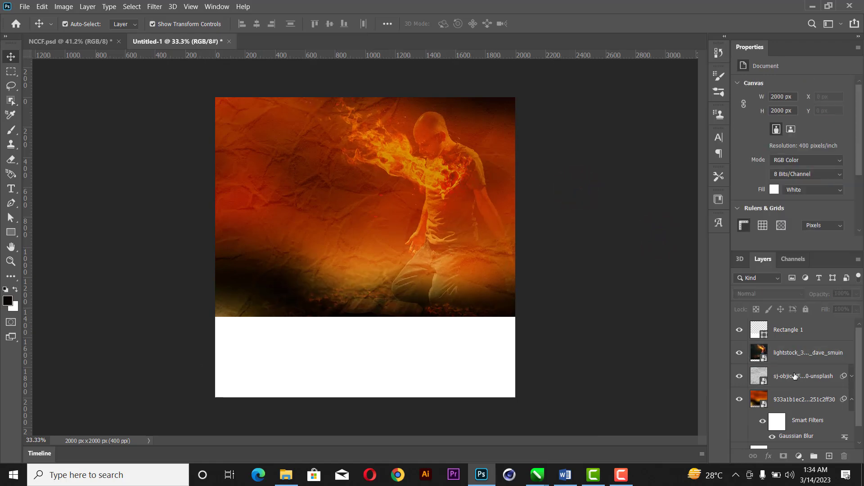
# Add a new layer above the crumpled paper and darken the canvas's upper-right corner with a soft 1200 px black brush
pyautogui.click(794, 376)
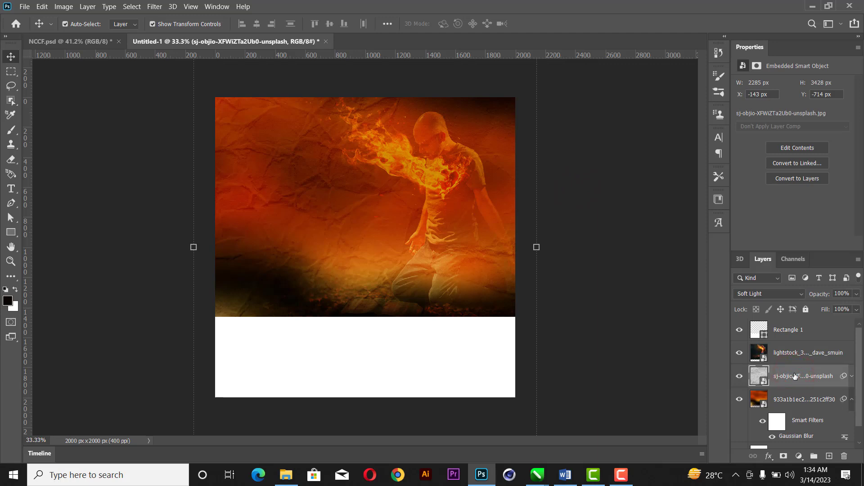
pyautogui.click(830, 457)
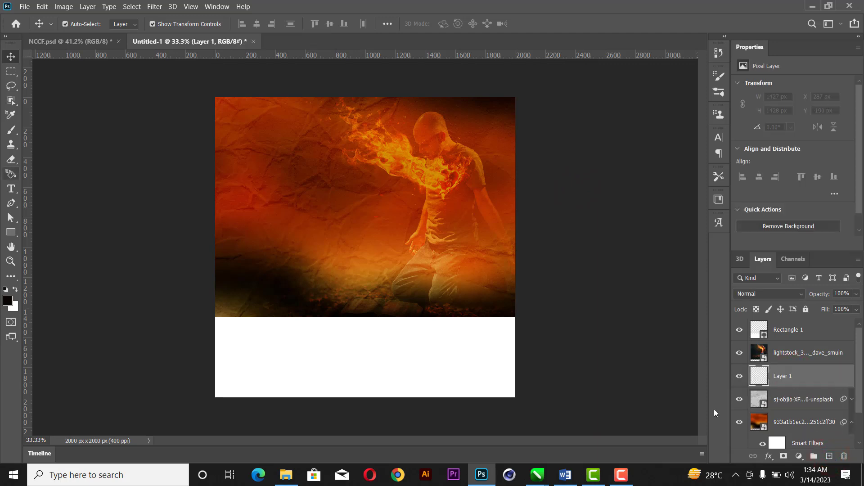
pyautogui.click(11, 130)
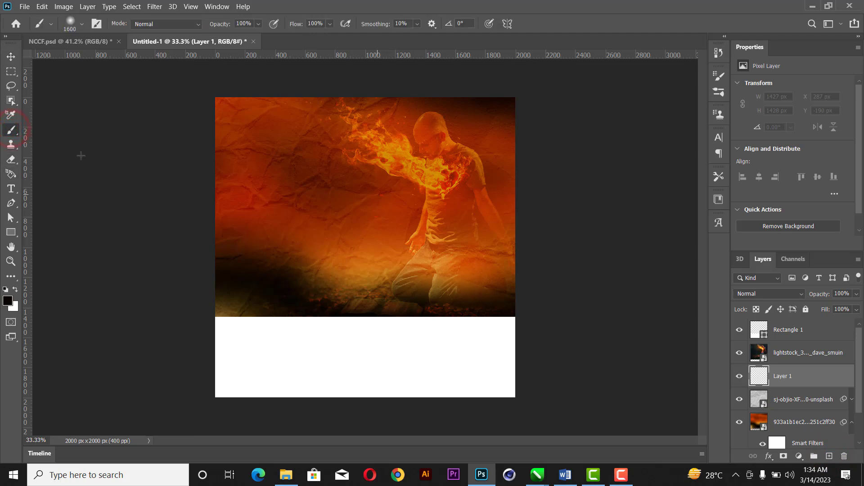
pyautogui.press('[')
pyautogui.press('[')
pyautogui.press('[')
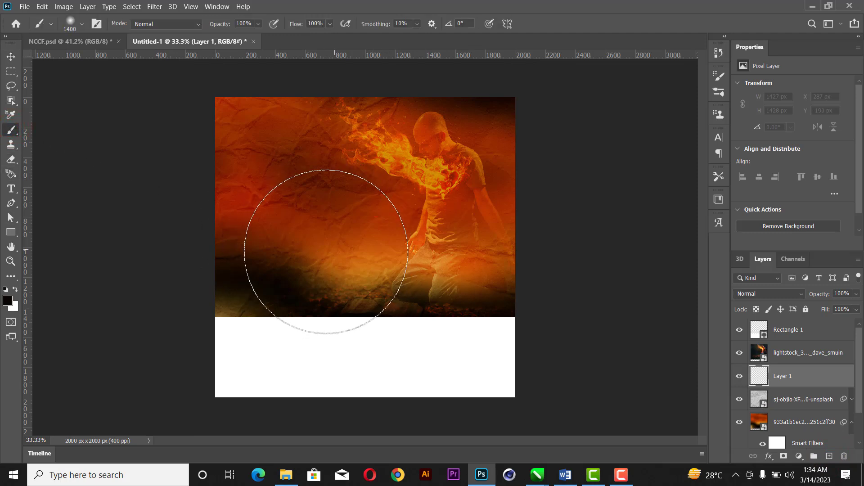
pyautogui.click(7, 300)
pyautogui.moveTo(681, 208); pyautogui.dragTo(684, 216)
pyautogui.click(797, 67)
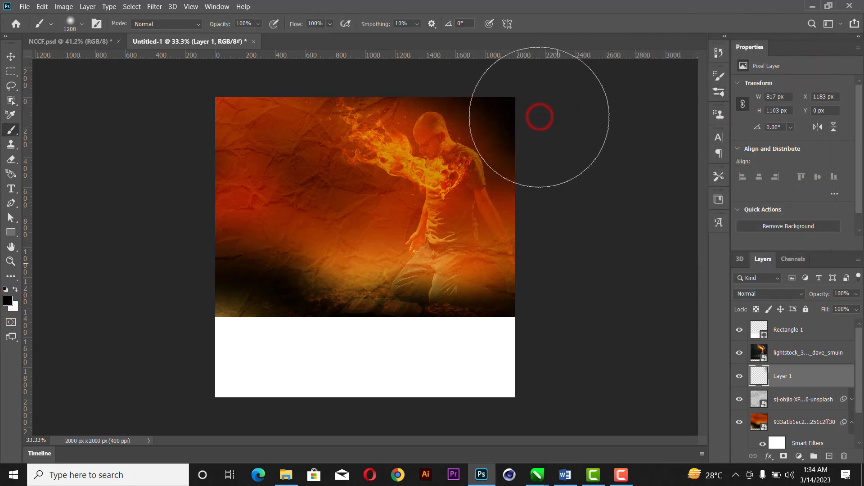
# Try black brush dabs on the left part of the background and undo each one
pyautogui.click(242, 259)
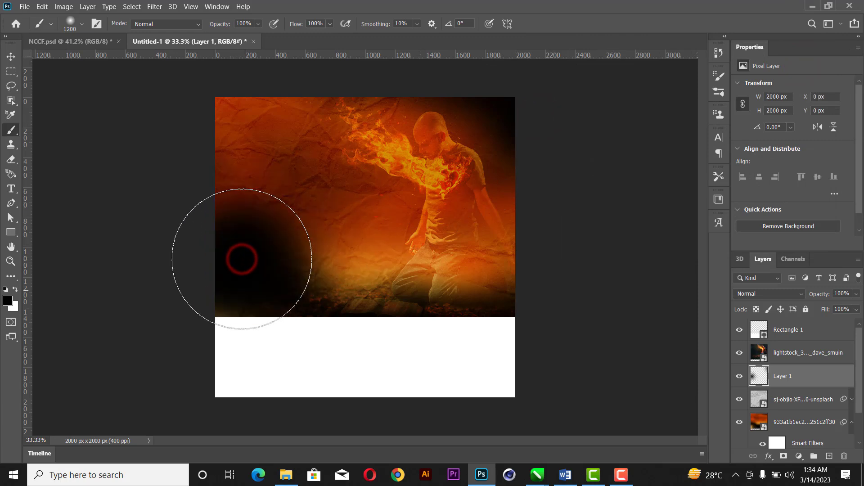
pyautogui.hotkey('ctrl', 'z')
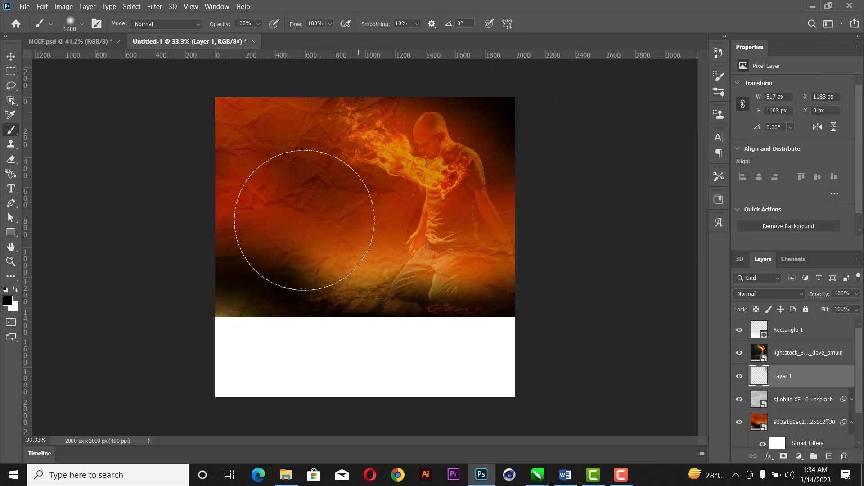
pyautogui.click(314, 213)
pyautogui.hotkey('ctrl', 'z')
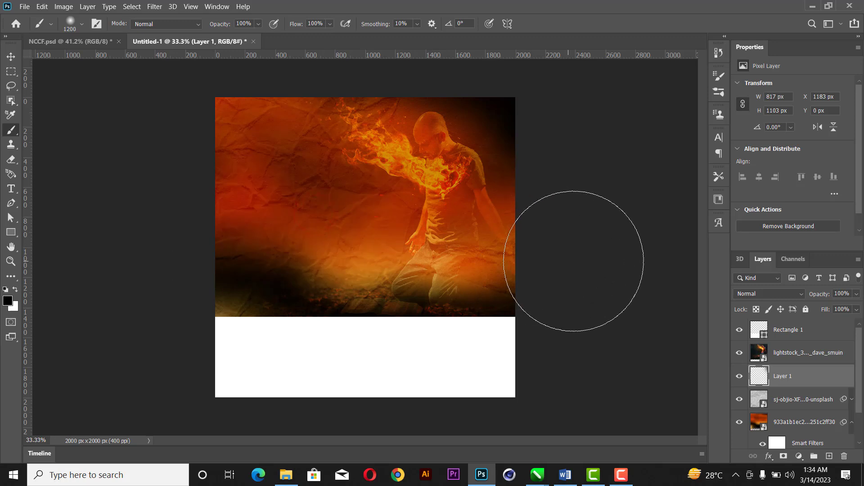
# Darken the canvas's right edge and the top edge above the man's head with soft black brush dabs
pyautogui.click(573, 261)
pyautogui.click(583, 213)
pyautogui.click(367, 88)
pyautogui.hotkey('ctrl', 'z')
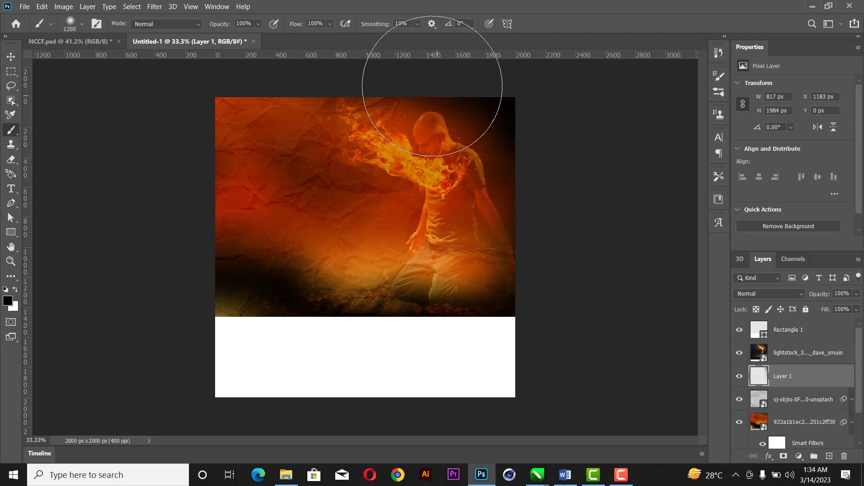
pyautogui.click(432, 86)
pyautogui.hotkey('ctrl', 'z')
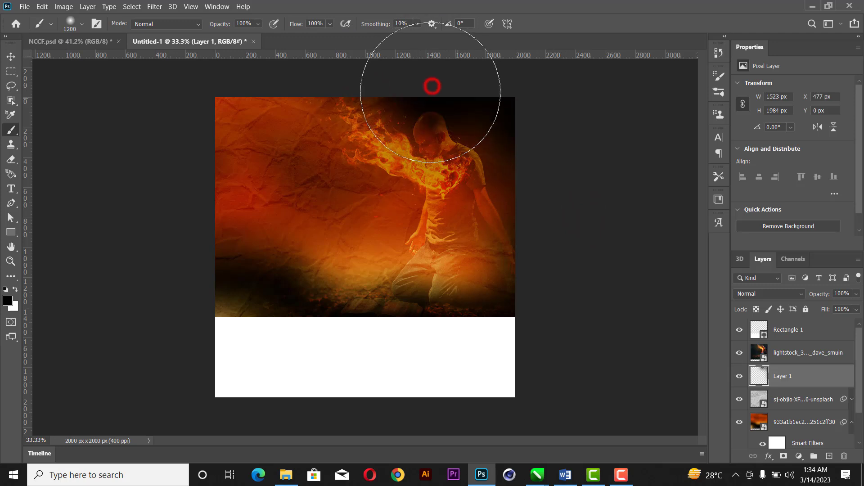
# Try black dabs at the lower centre and over the man's arm, undo them, and darken the lower-right corner
pyautogui.click(373, 289)
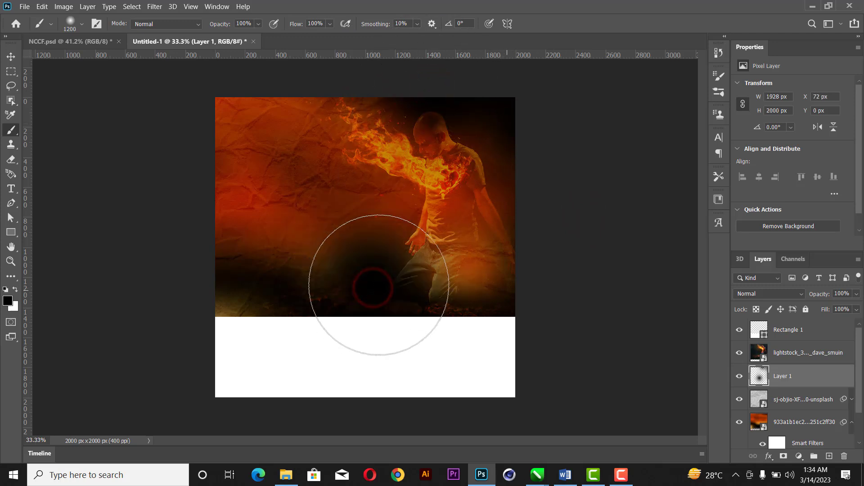
pyautogui.hotkey('ctrl', 'z')
pyautogui.click(480, 238)
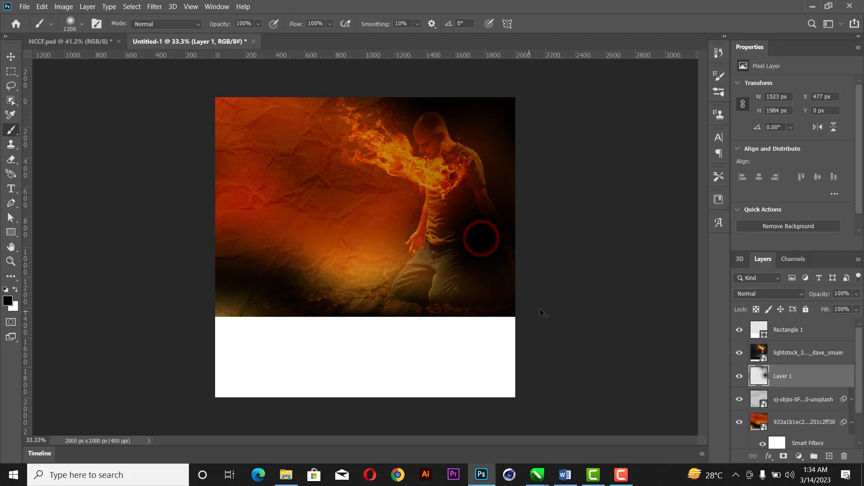
pyautogui.hotkey('ctrl', 'z')
pyautogui.click(554, 322)
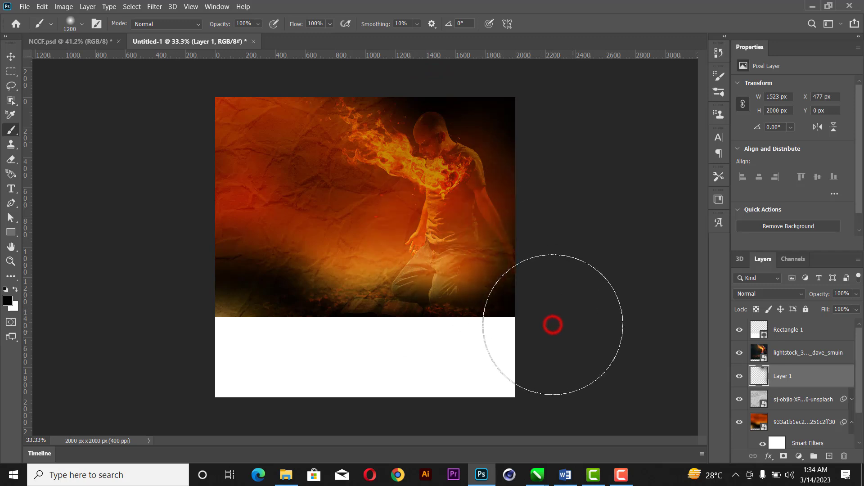
# Enlarge the painted shadow layer to about 153% and move it down over the canvas
pyautogui.click(12, 57)
pyautogui.moveTo(286, 247); pyautogui.dragTo(166, 247)
pyautogui.moveTo(475, 202); pyautogui.dragTo(490, 255)
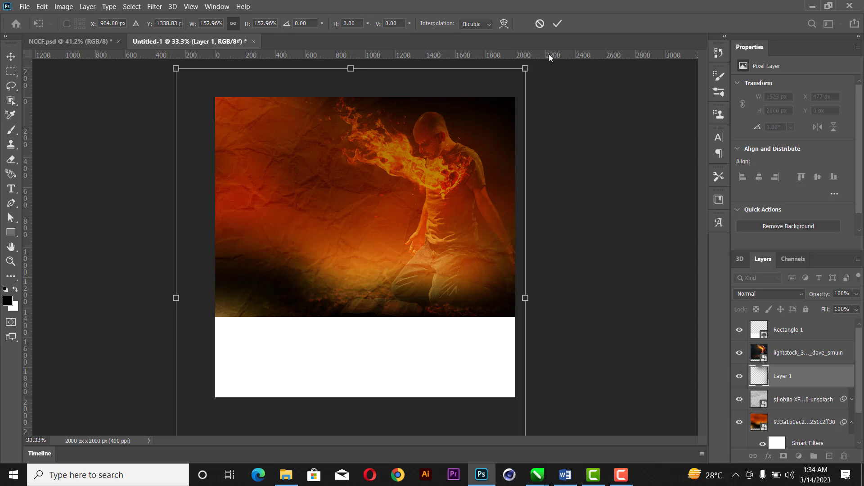
pyautogui.click(558, 23)
pyautogui.click(610, 153)
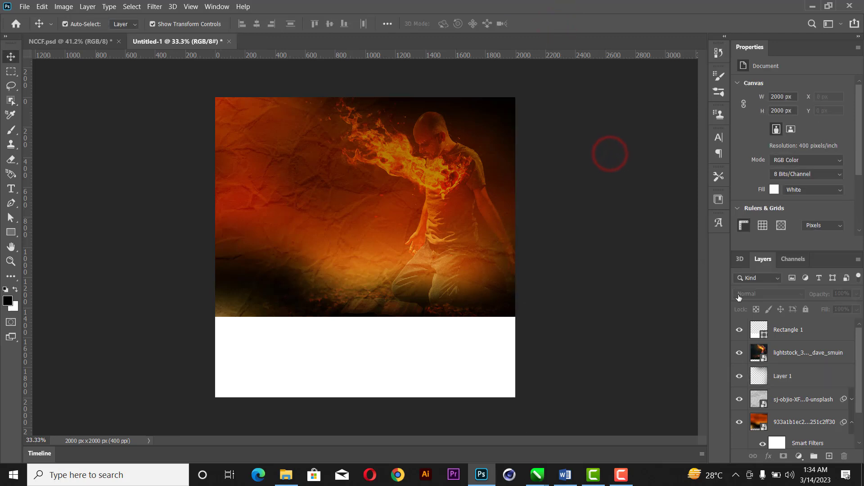
# Group all layers from the white rectangle down to the blurred sunset image and name the group Background
pyautogui.click(791, 355)
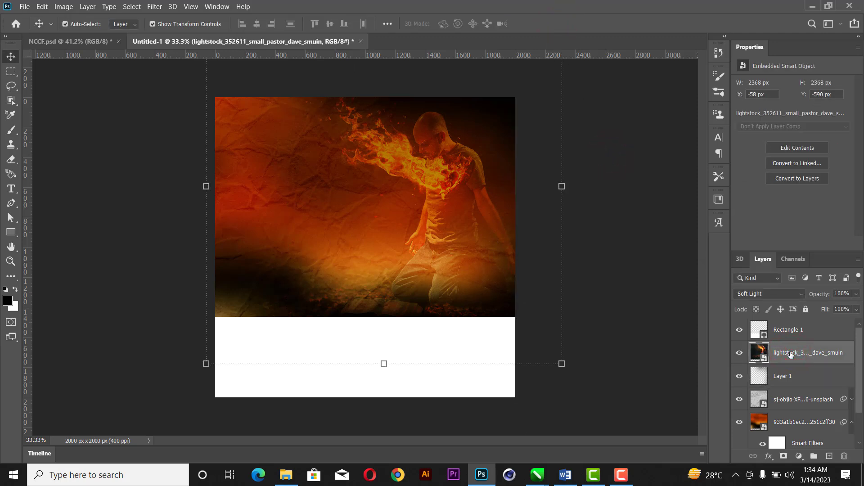
pyautogui.click(798, 333)
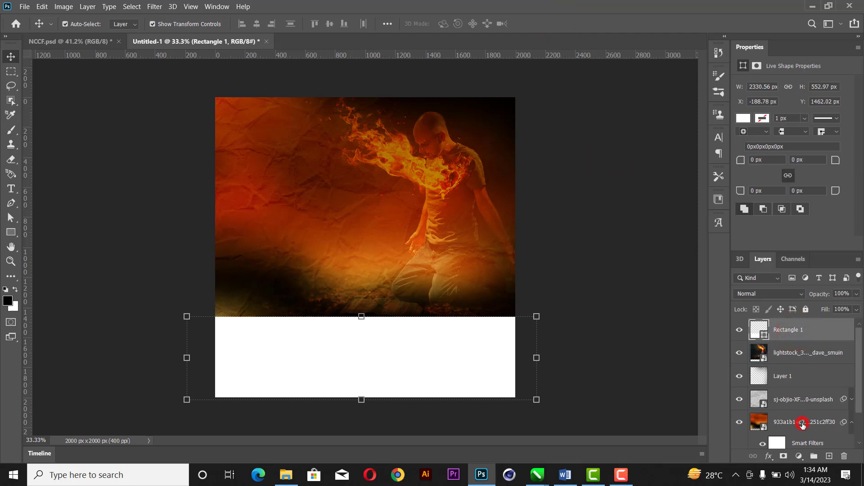
pyautogui.keyDown('shift'); pyautogui.click(802, 423); pyautogui.keyUp('shift')
pyautogui.hotkey('ctrl', 'g')
pyautogui.doubleClick(776, 325)
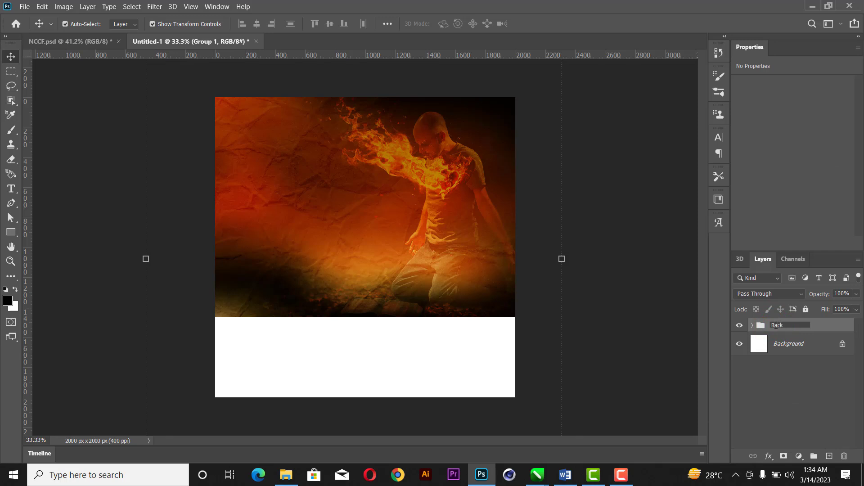
pyautogui.write('Background')
pyautogui.press('Return')
pyautogui.click(622, 251)
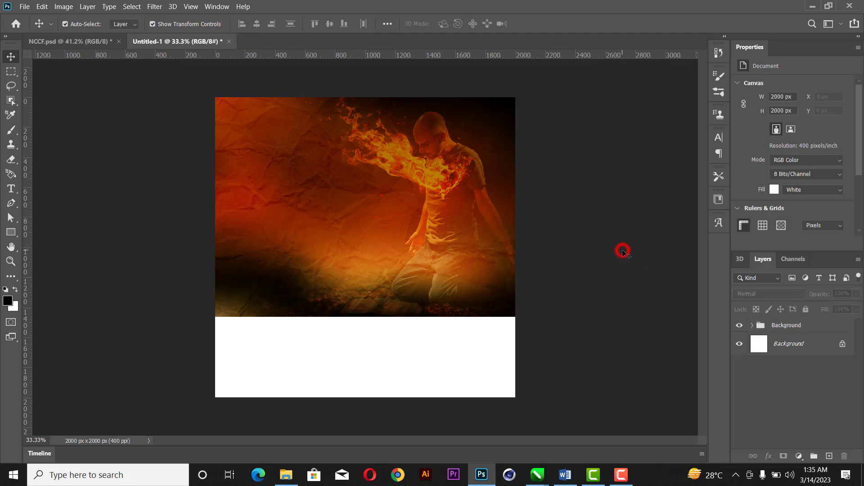
# Switch to the Word document and copy the three heading lines with the fellowship name, ENUGU STATE CHAPTER and UDI ZONE
pyautogui.hotkey('ctrl', '+')
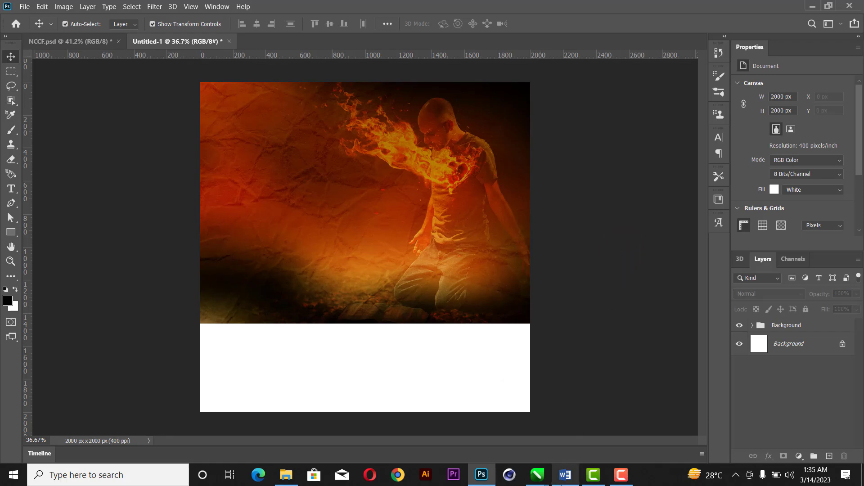
pyautogui.moveTo(565, 475)
pyautogui.click(561, 441)
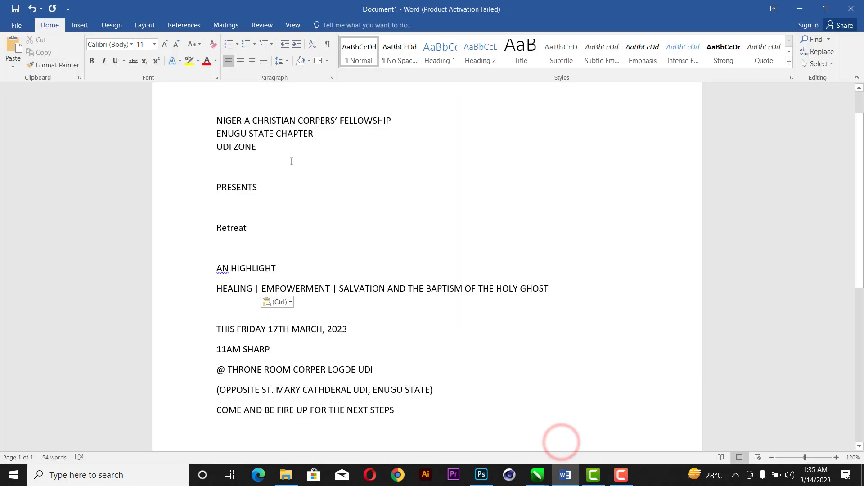
pyautogui.tripleClick(274, 146)
pyautogui.hotkey('ctrl', 'c')
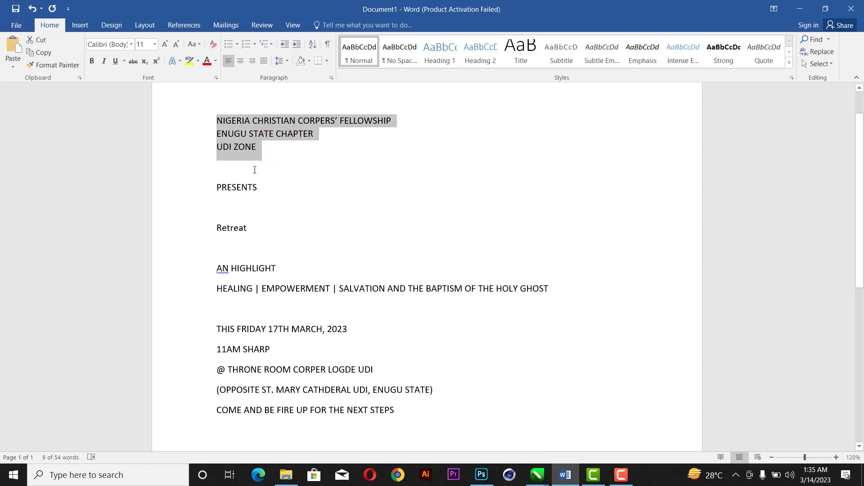
# Switch back to Photoshop and paste the copied fellowship heading as a new text layer in the canvas's upper left
pyautogui.click(481, 474)
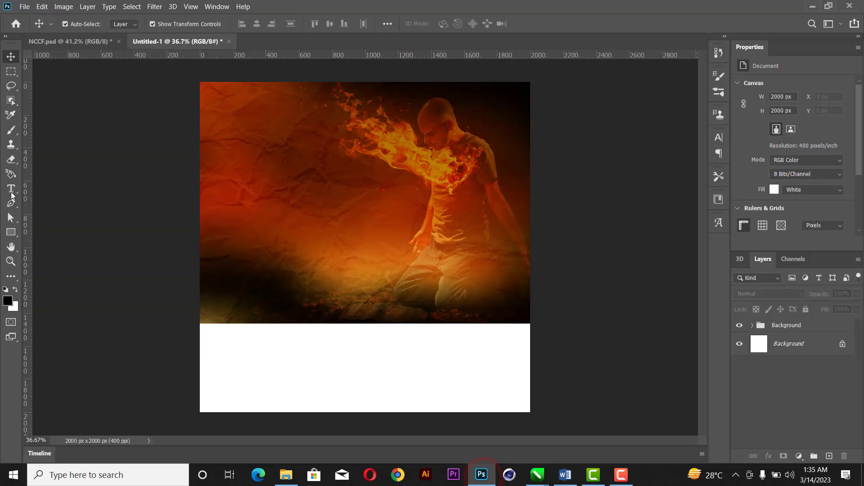
pyautogui.click(12, 191)
pyautogui.click(234, 122)
pyautogui.hotkey('ctrl', 'v')
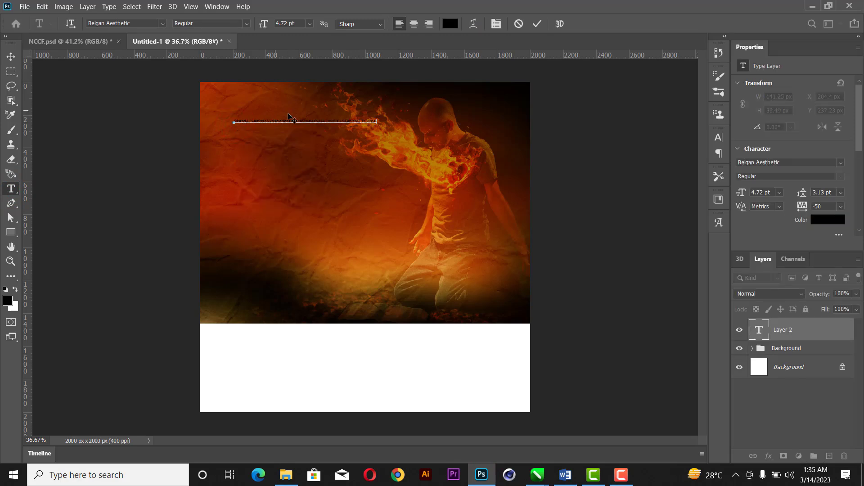
pyautogui.scroll(5, 291, 117)
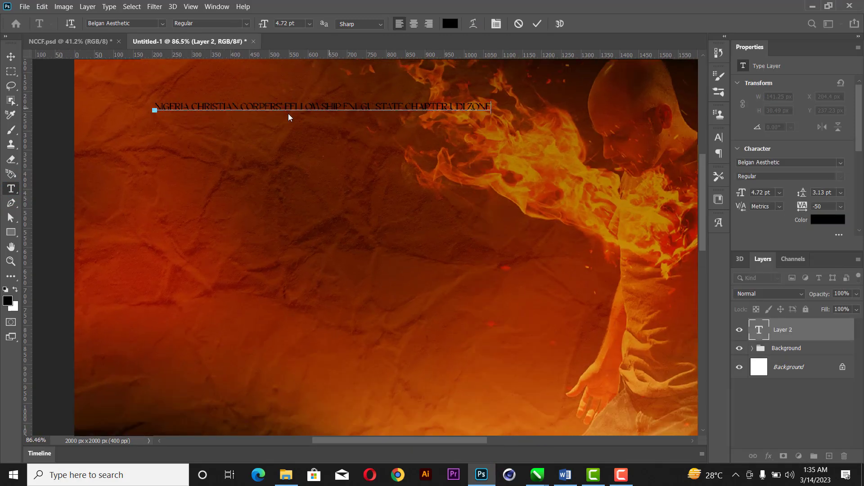
# Break the heading into three lines after FELLOWSHIP and CHAPTER, set its leading to Auto and commit the text
pyautogui.click(345, 108)
pyautogui.press('Return')
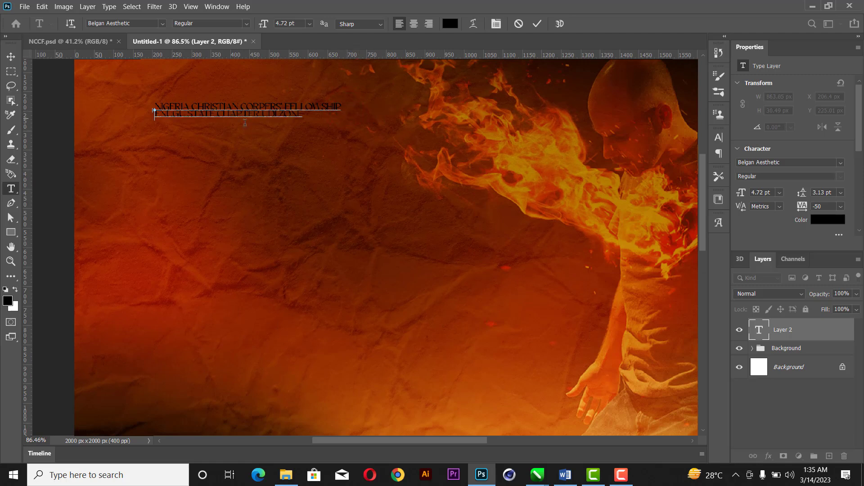
pyautogui.press('Return')
pyautogui.hotkey('ctrl', 'a')
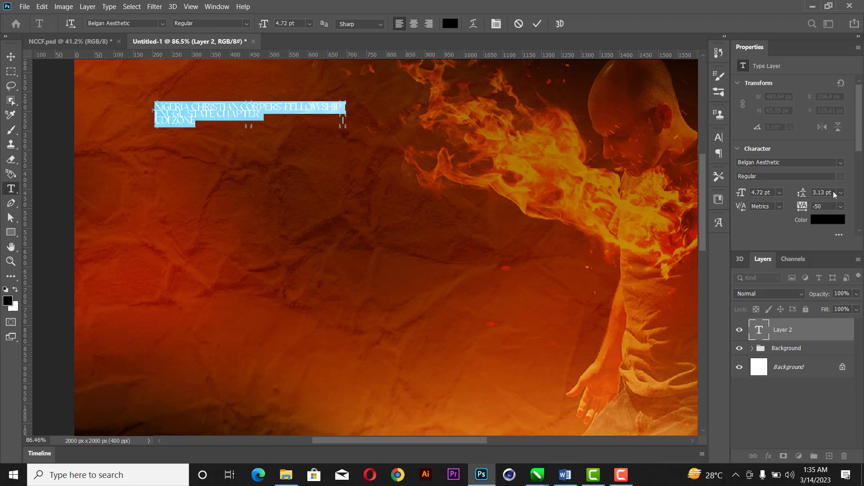
pyautogui.click(839, 193)
pyautogui.click(836, 201)
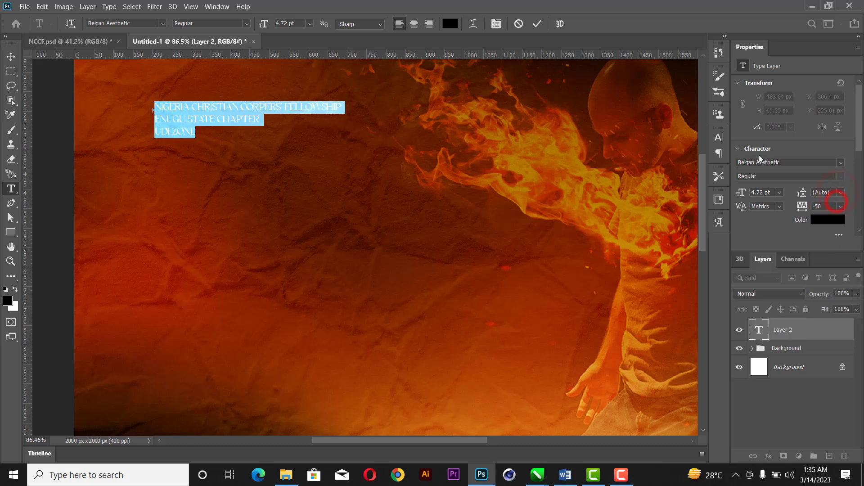
pyautogui.click(538, 24)
# Set the heading text's font size to 5.3 pt
pyautogui.click(779, 198)
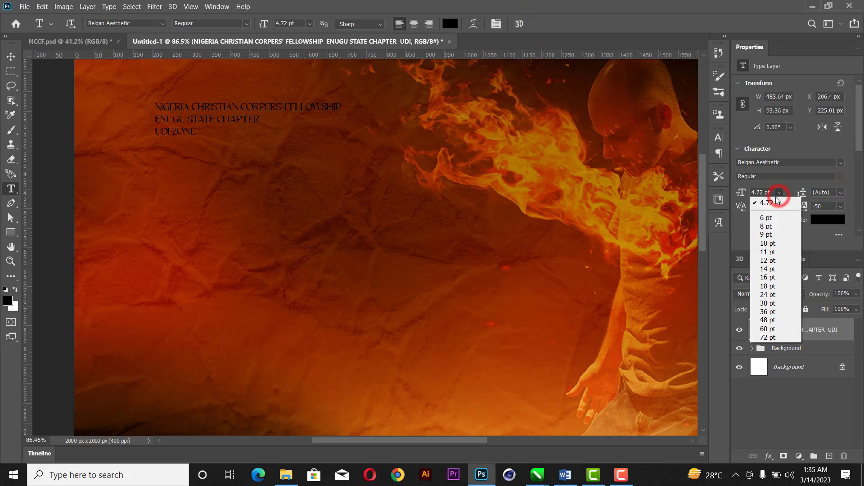
pyautogui.click(769, 195)
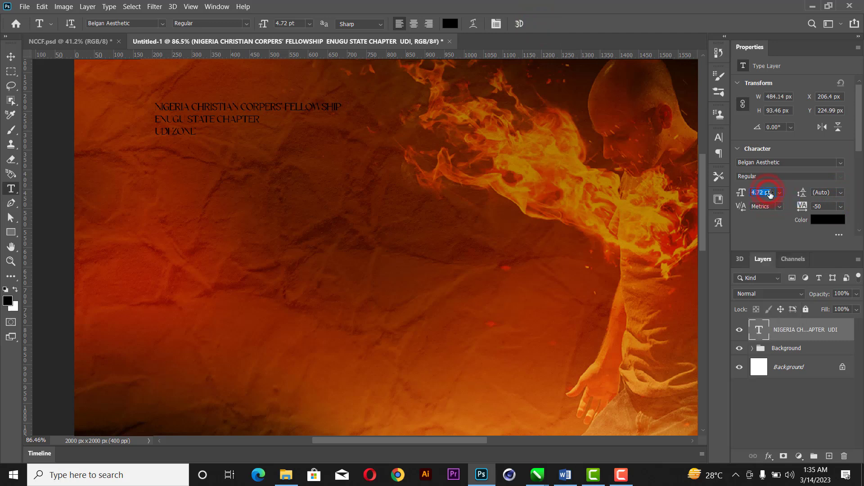
pyautogui.write('5.3')
pyautogui.press('Return')
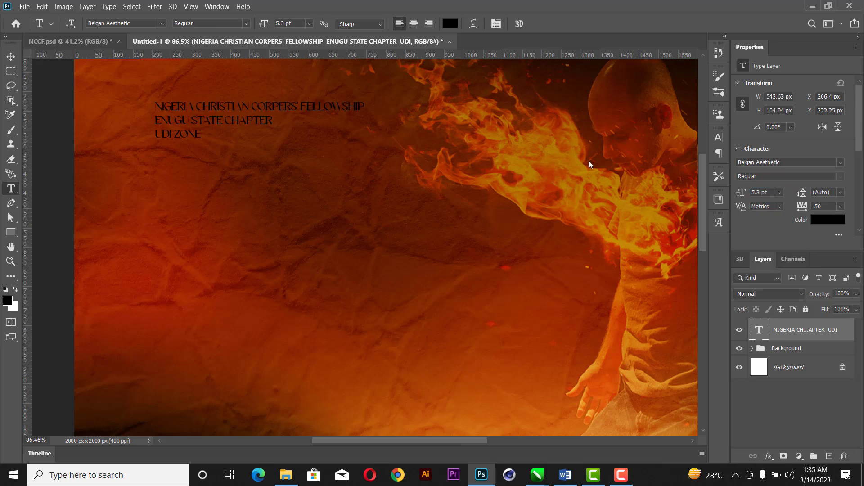
# Change the heading's font to Montserrat with the Bold style and deselect the text layer
pyautogui.click(11, 57)
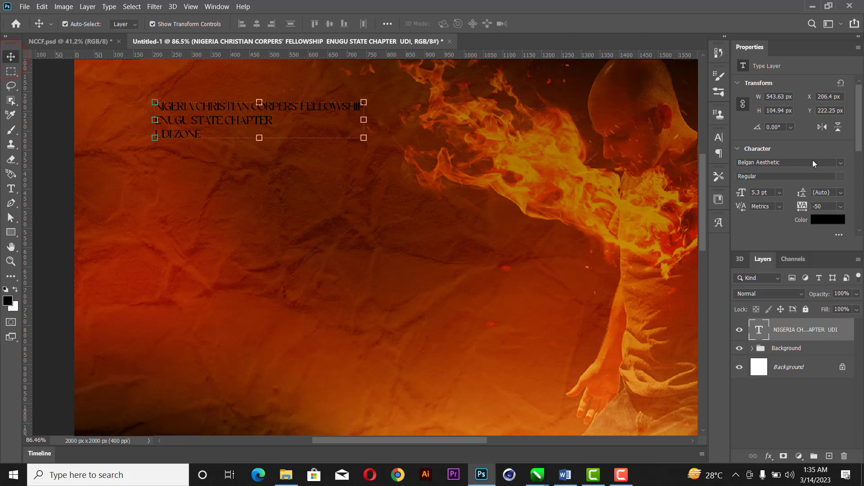
pyautogui.click(840, 164)
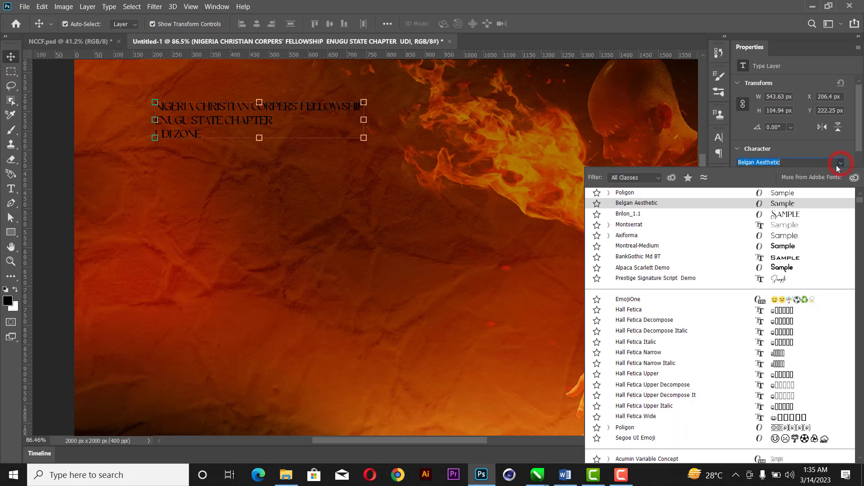
pyautogui.click(650, 226)
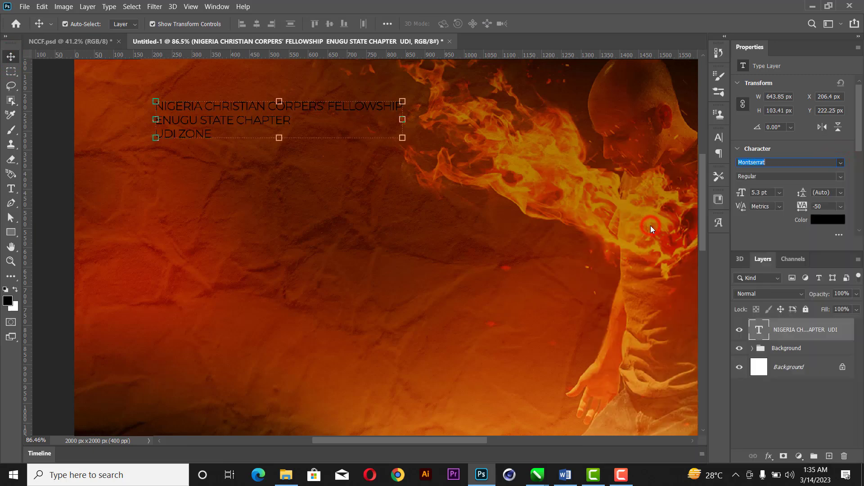
pyautogui.click(840, 179)
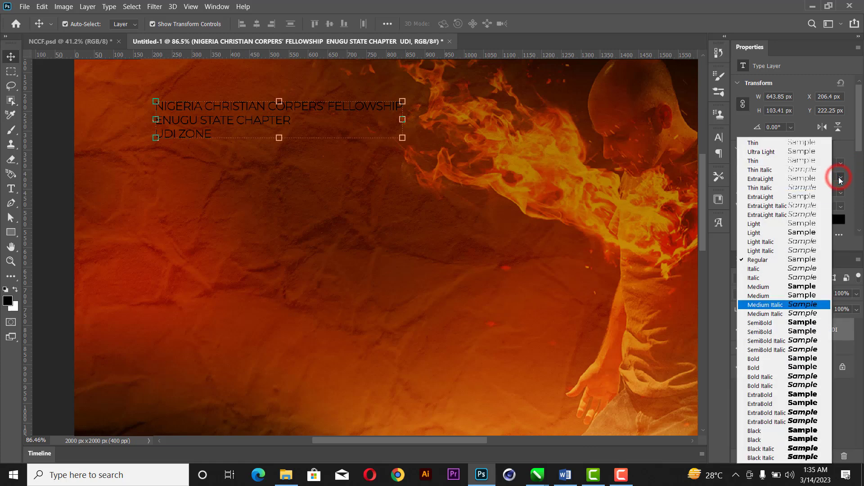
pyautogui.click(760, 359)
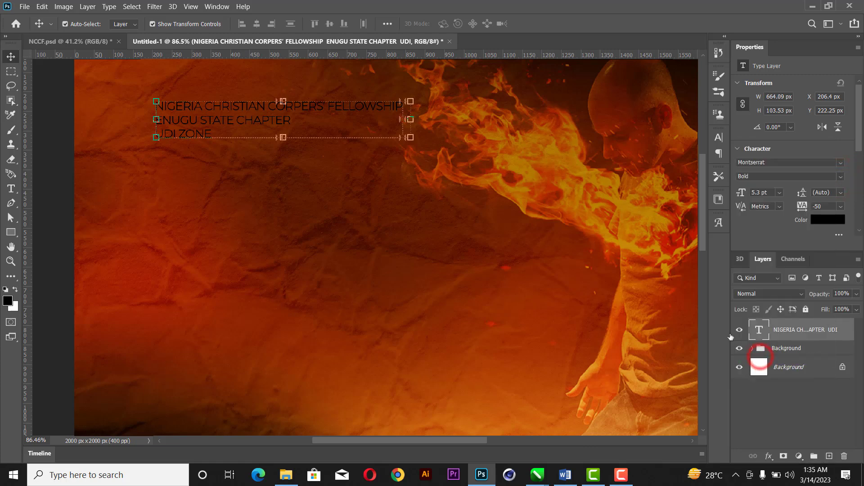
pyautogui.click(382, 77)
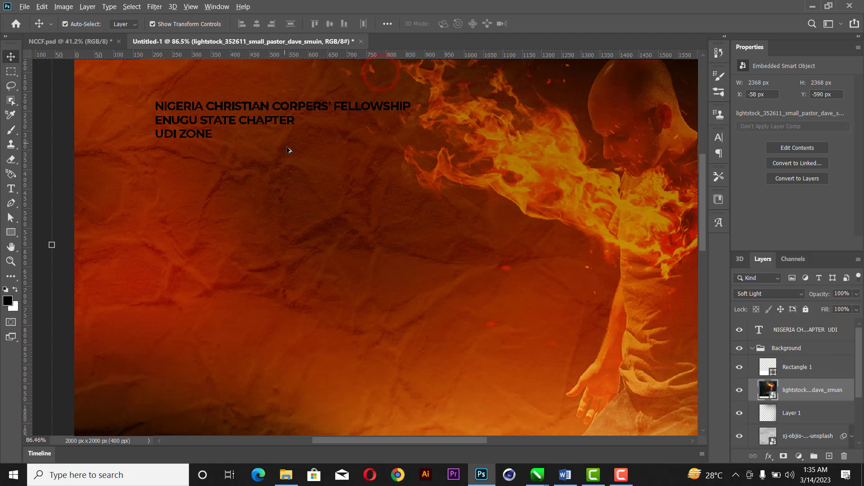
# Move the heading slightly left and down on the canvas and set its text color to white (ffffff)
pyautogui.scroll(-2, 289, 150)
pyautogui.scroll(-2, 286, 147)
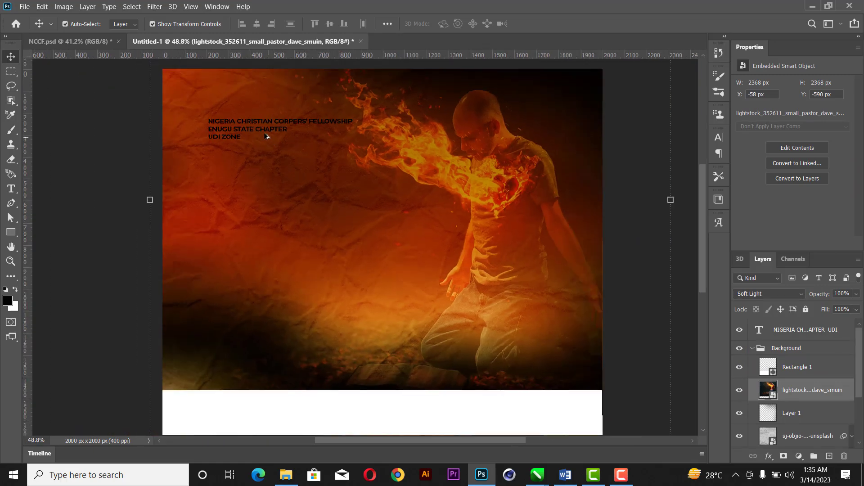
pyautogui.moveTo(260, 131); pyautogui.dragTo(255, 132)
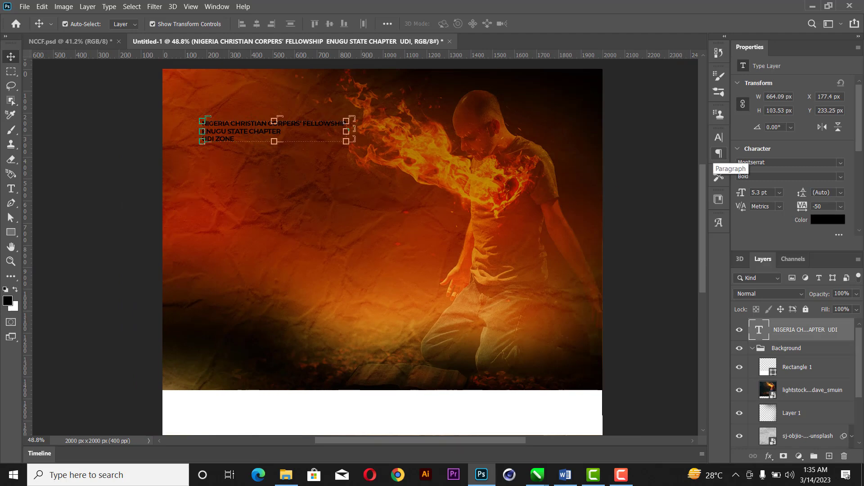
pyautogui.click(823, 220)
pyautogui.click(610, 162)
pyautogui.write('ffffff')
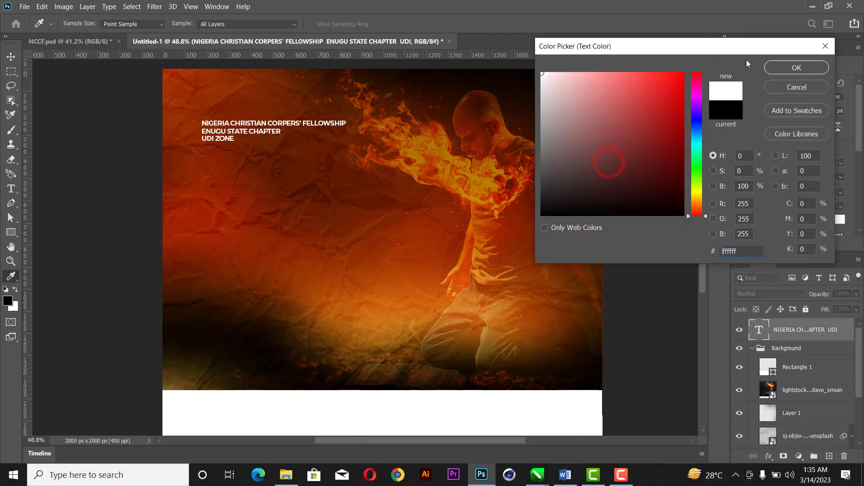
pyautogui.click(797, 68)
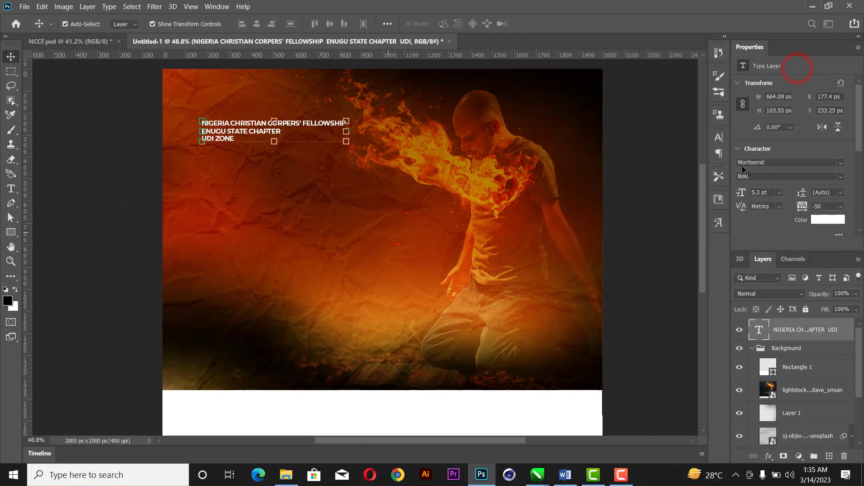
# Switch to the Word document and copy the word PRESENTS
pyautogui.click(566, 481)
pyautogui.moveTo(272, 189); pyautogui.dragTo(215, 192)
pyautogui.hotkey('ctrl', 'c')
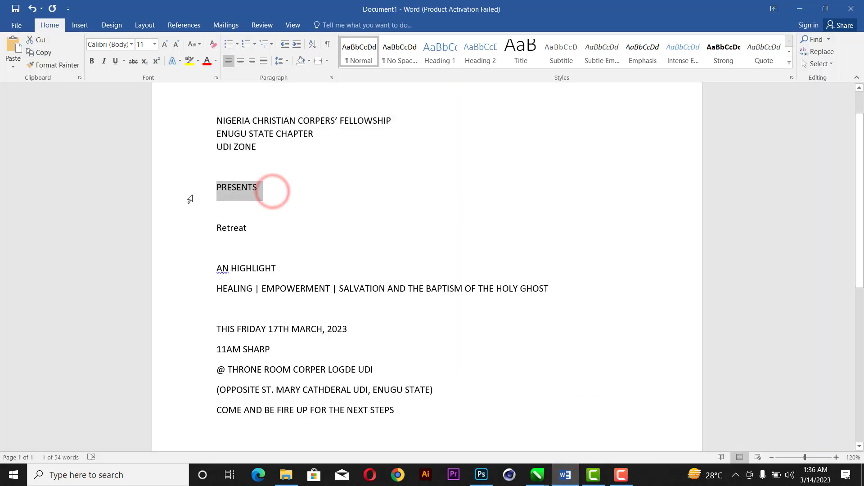
# Switch back to Photoshop and paste PRESENTS as a new text layer below the heading
pyautogui.click(481, 475)
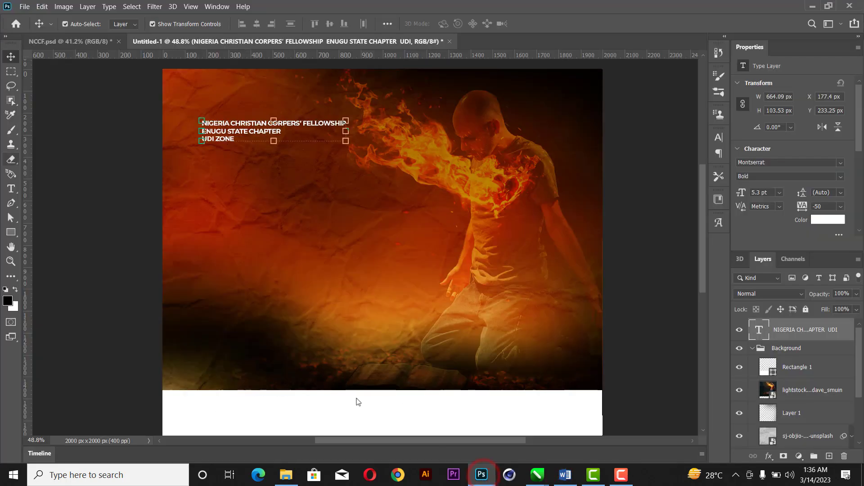
pyautogui.click(11, 189)
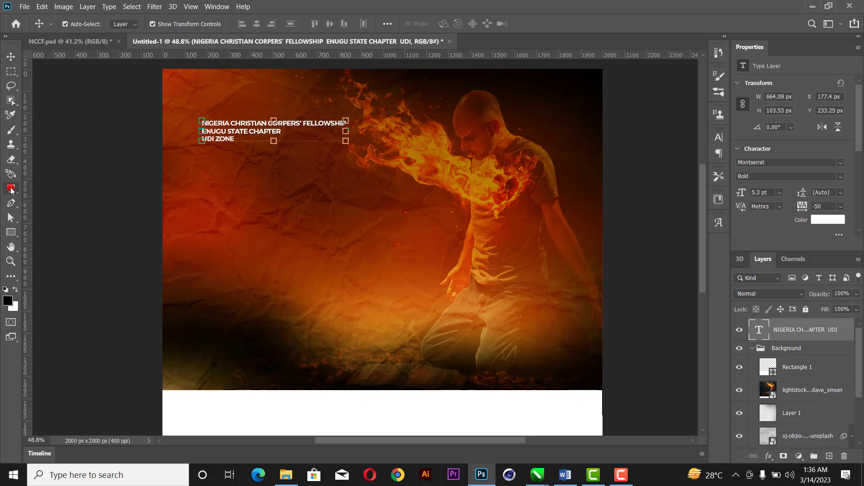
pyautogui.click(199, 176)
pyautogui.hotkey('ctrl', 'v')
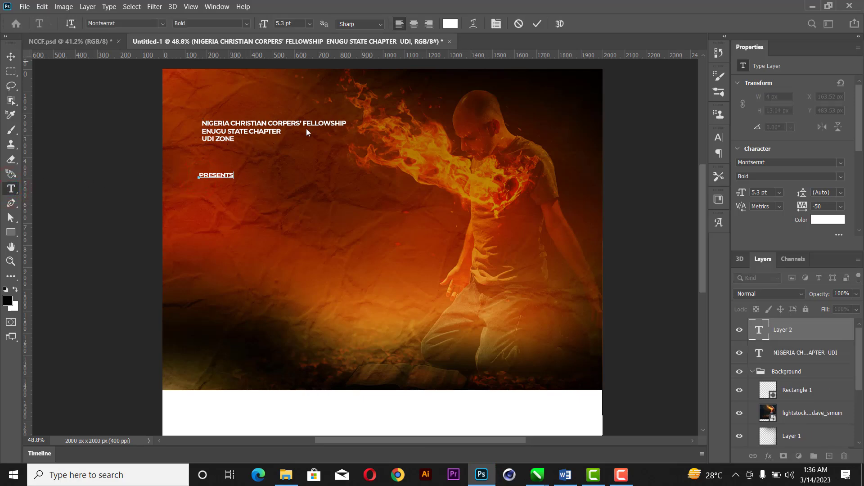
pyautogui.click(535, 25)
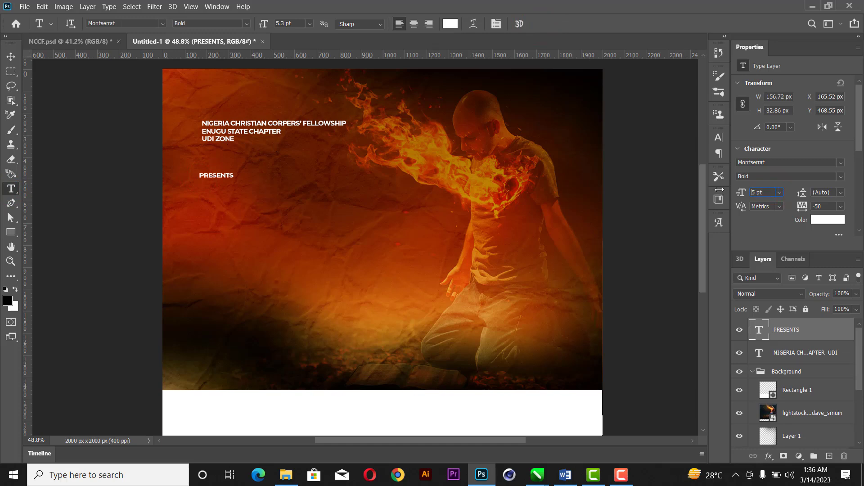
# Set the PRESENTS text to 5 pt in the Medium style and move it up closer beneath the heading
pyautogui.click(842, 176)
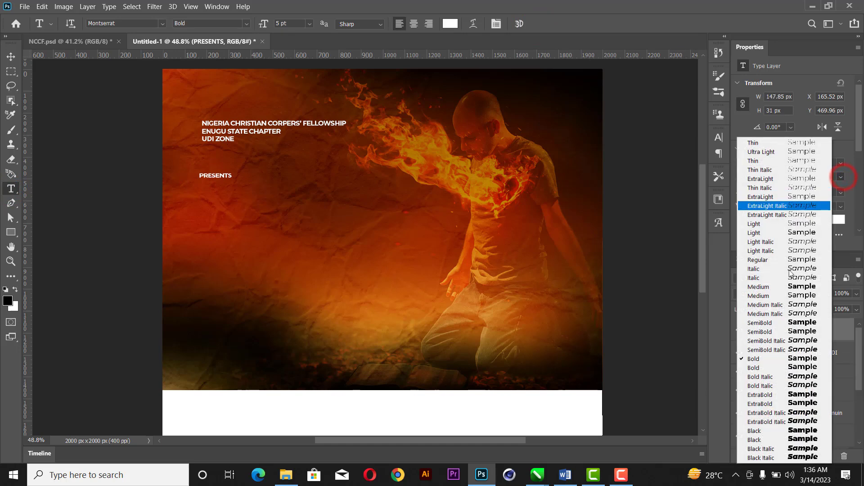
pyautogui.click(774, 299)
pyautogui.click(11, 56)
pyautogui.scroll(3, 241, 173)
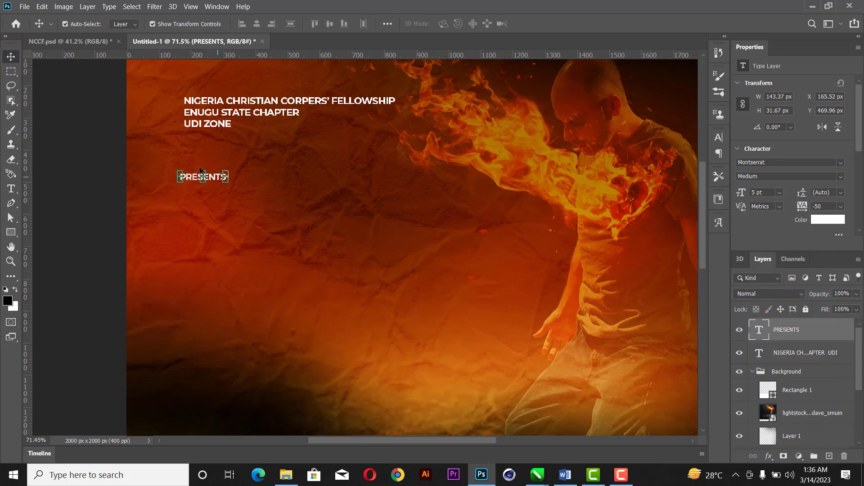
pyautogui.moveTo(216, 178); pyautogui.dragTo(222, 157)
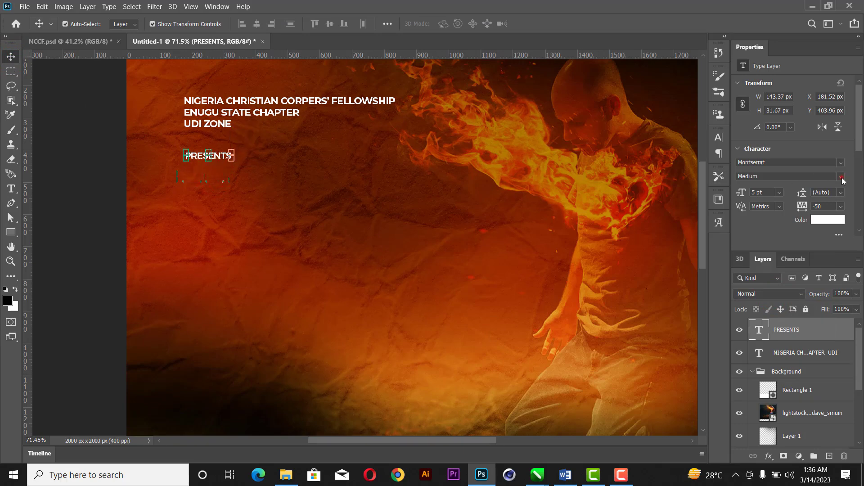
# Change the PRESENTS text to the Regular style and set its tracking to 200
pyautogui.click(842, 177)
pyautogui.click(782, 262)
pyautogui.moveTo(804, 206); pyautogui.dragTo(804, 206)
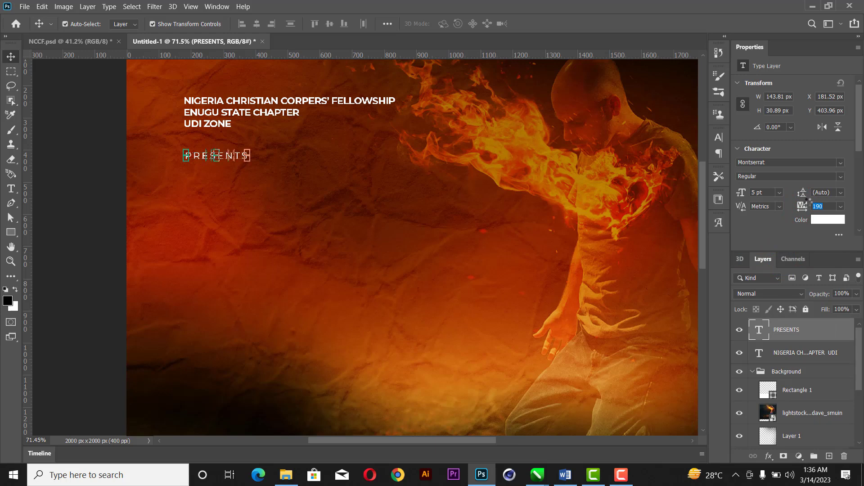
pyautogui.doubleClick(820, 207)
pyautogui.write('200')
pyautogui.click(481, 199)
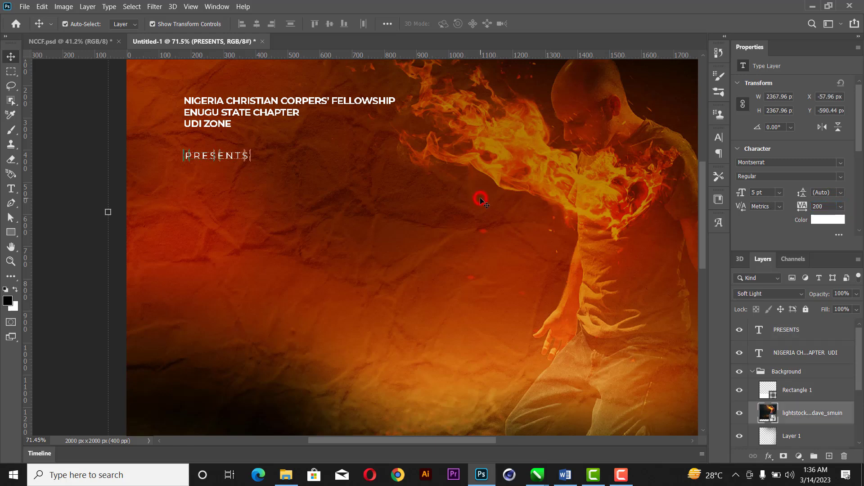
# Align the left edges of the PRESENTS text and the heading
pyautogui.click(232, 157)
pyautogui.keyDown('shift'); pyautogui.click(205, 123); pyautogui.keyUp('shift')
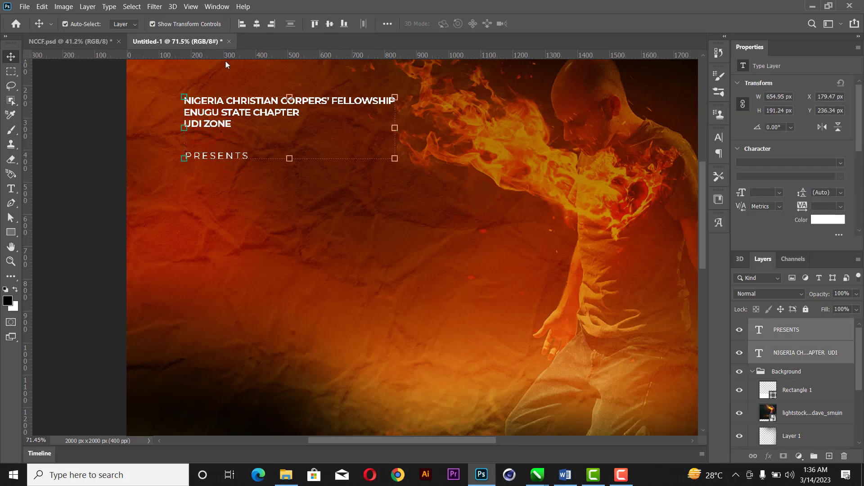
pyautogui.click(239, 24)
pyautogui.click(474, 124)
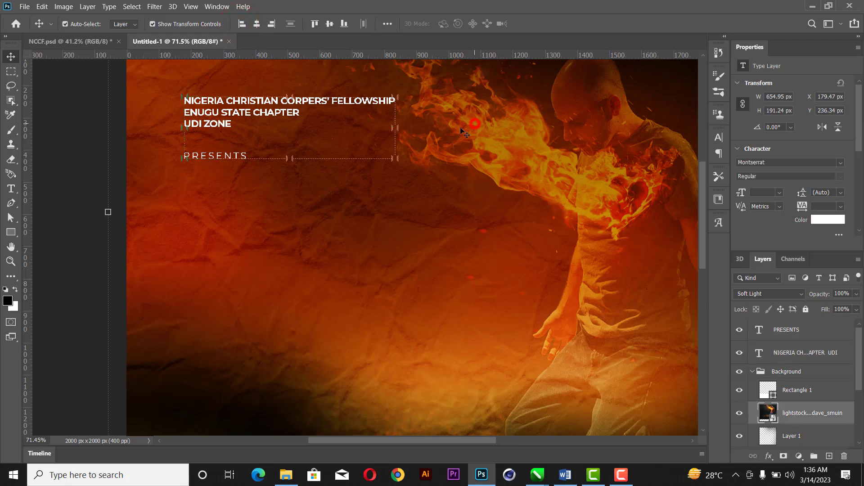
# Nudge the heading and the PRESENTS text together 18 px to the right and deselect them
pyautogui.scroll(-3, 361, 161)
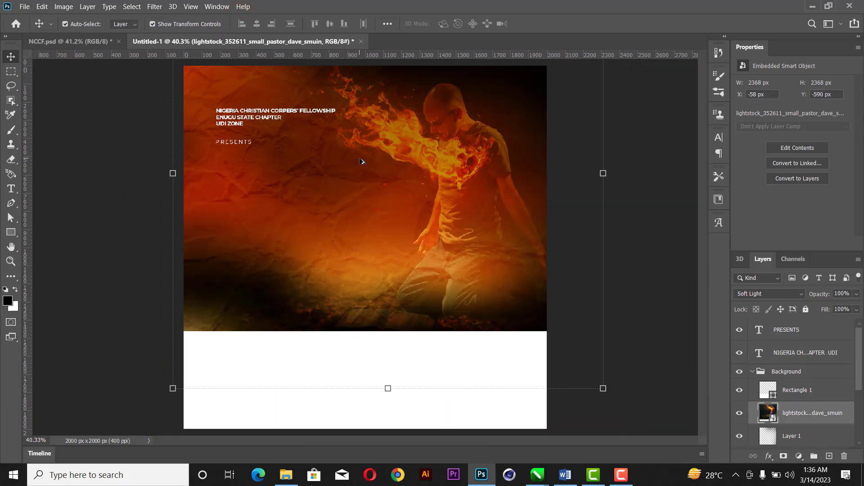
pyautogui.click(234, 143)
pyautogui.keyDown('shift'); pyautogui.click(240, 123); pyautogui.keyUp('shift')
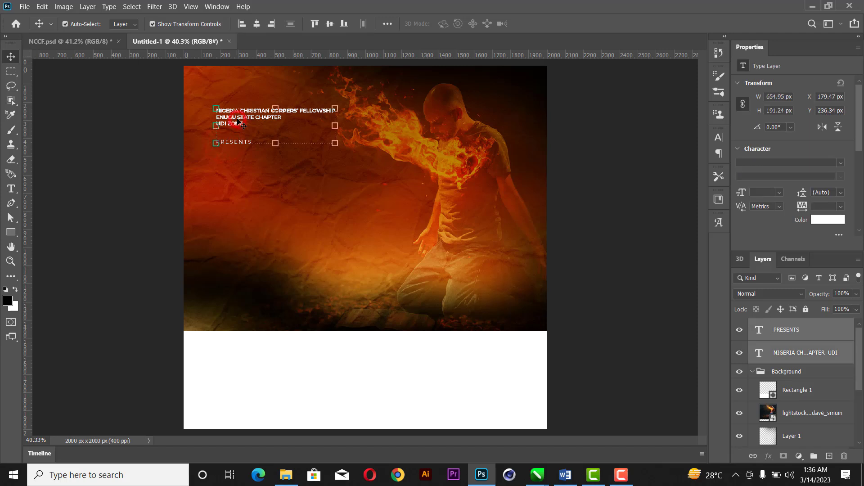
pyautogui.press('Right')
pyautogui.press('Right')
pyautogui.press('Right')
pyautogui.press('Right')
pyautogui.press('Right')
pyautogui.press('Right')
pyautogui.press('Right')
pyautogui.press('Right')
pyautogui.press('Right')
pyautogui.press('Right')
pyautogui.press('Right')
pyautogui.press('Right')
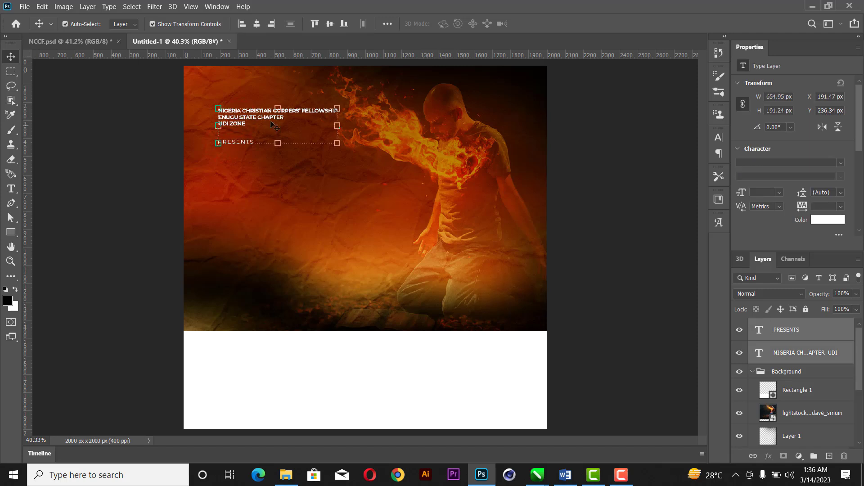
pyautogui.press('Right')
pyautogui.press('Right')
pyautogui.press('Right')
pyautogui.press('Right')
pyautogui.press('Right')
pyautogui.press('Right')
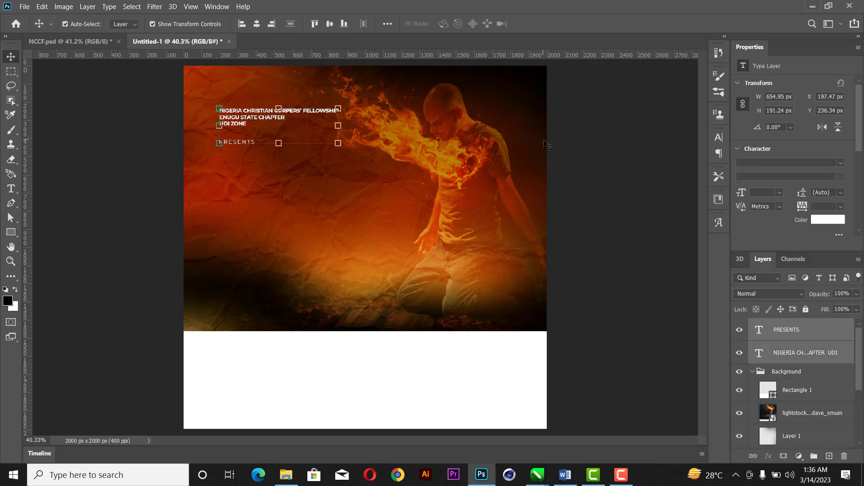
pyautogui.click(591, 138)
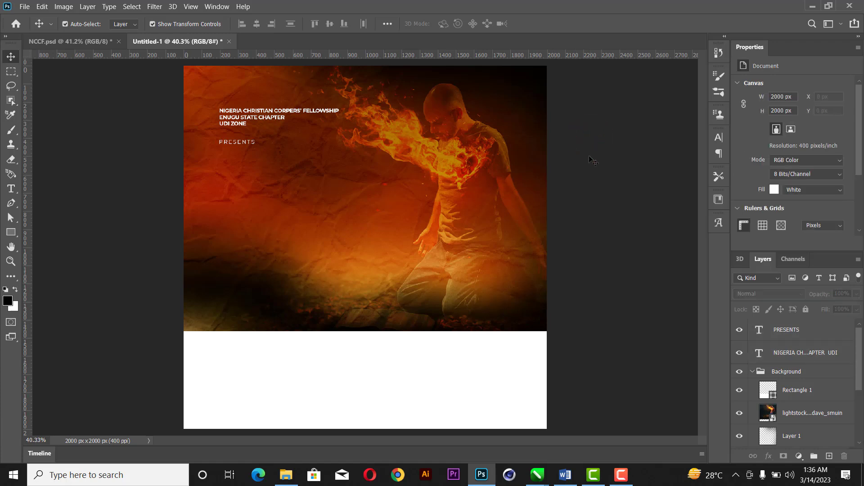
# Switch to the Word document and copy the word Retreat
pyautogui.click(565, 475)
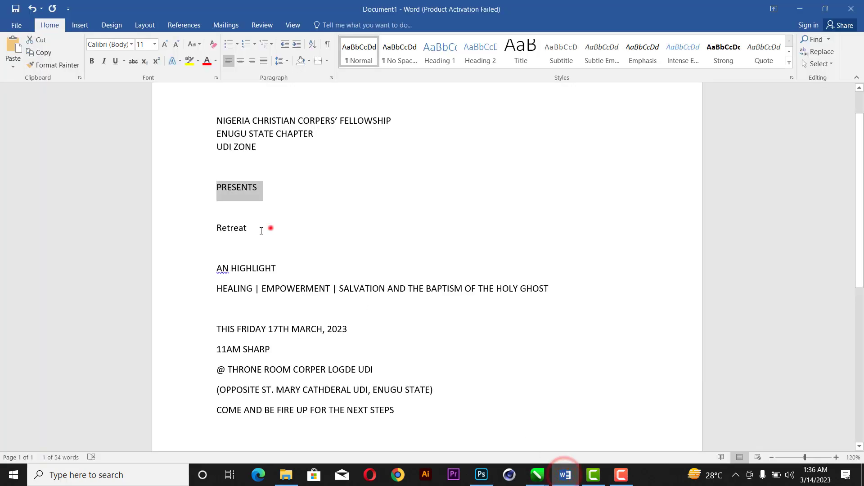
pyautogui.moveTo(271, 229); pyautogui.dragTo(193, 233)
pyautogui.hotkey('ctrl', 'c')
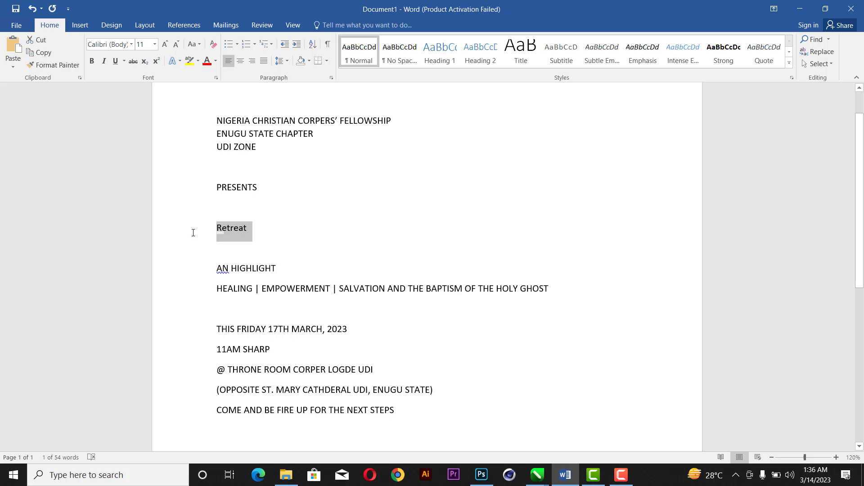
# Switch to Photoshop, paste the copied word Retreat as new text below PRESENTS and split it into two lines, Retr and eat
pyautogui.click(481, 475)
pyautogui.click(10, 188)
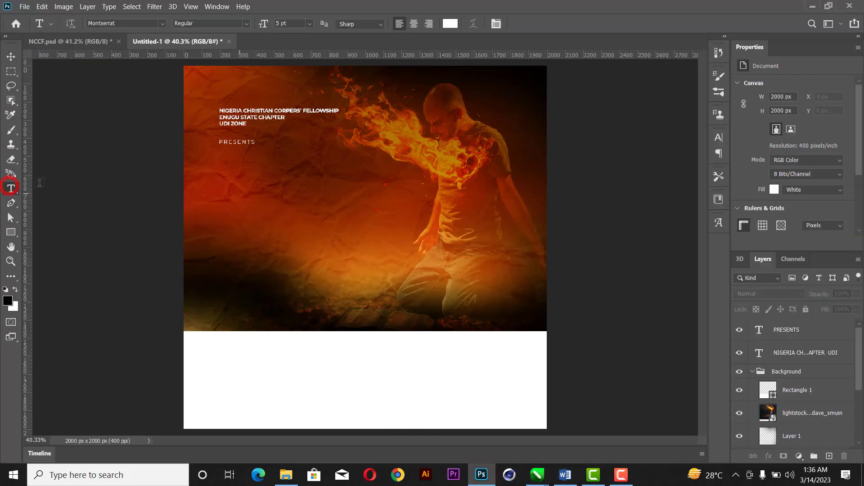
pyautogui.click(222, 179)
pyautogui.hotkey('ctrl', 'v')
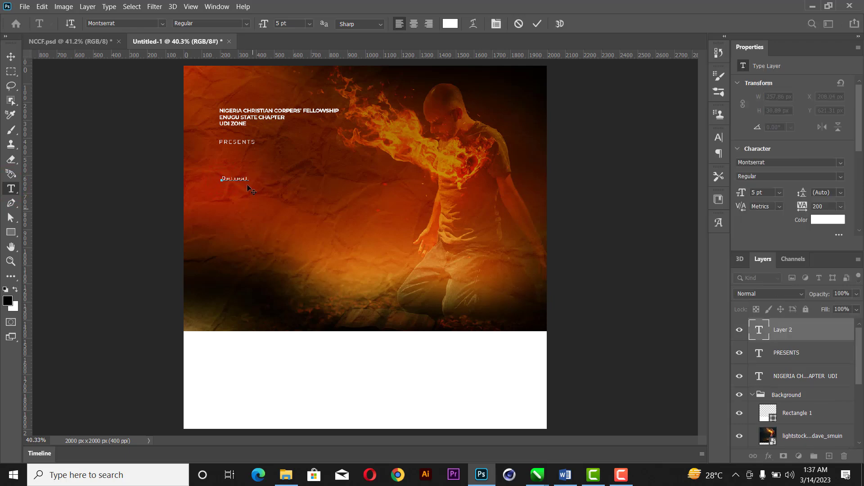
pyautogui.keyDown('alt'); pyautogui.scroll(5, 246, 187); pyautogui.keyUp('alt')
pyautogui.scroll(2, 251, 189)
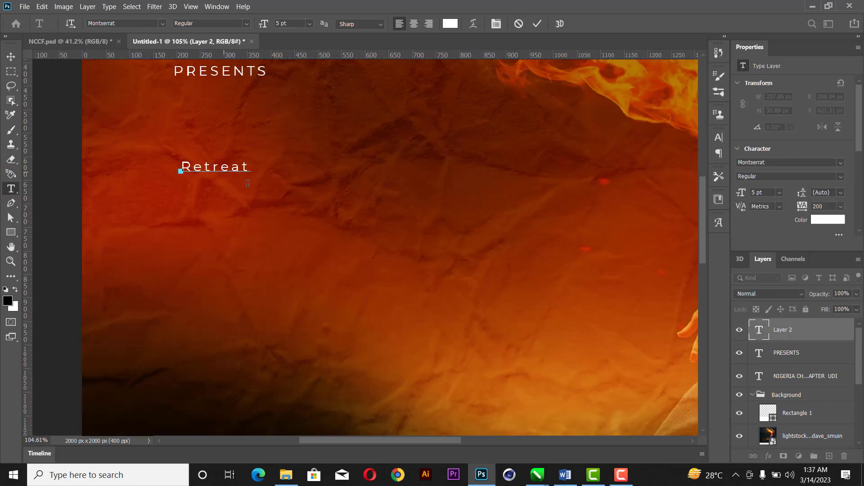
pyautogui.press('Return')
pyautogui.click(536, 23)
pyautogui.scroll(2, 191, 167)
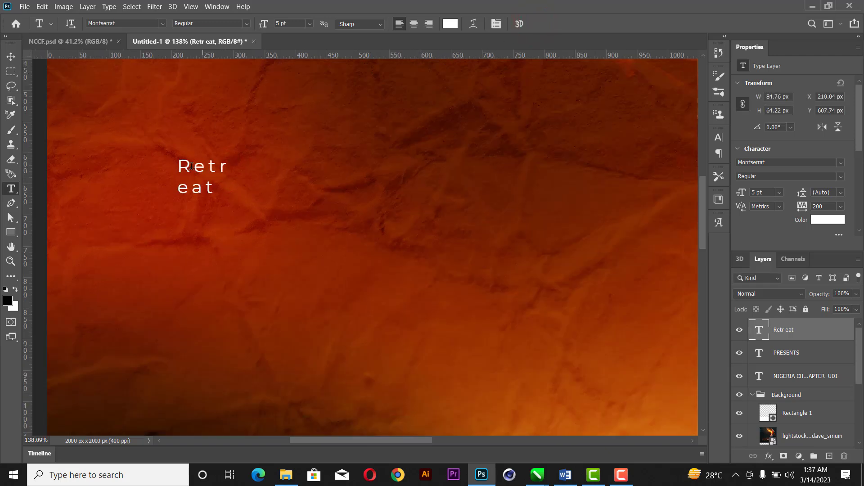
# Set the two-line Retreat text to 24 pt in the Belgan Aesthetic font
pyautogui.click(10, 57)
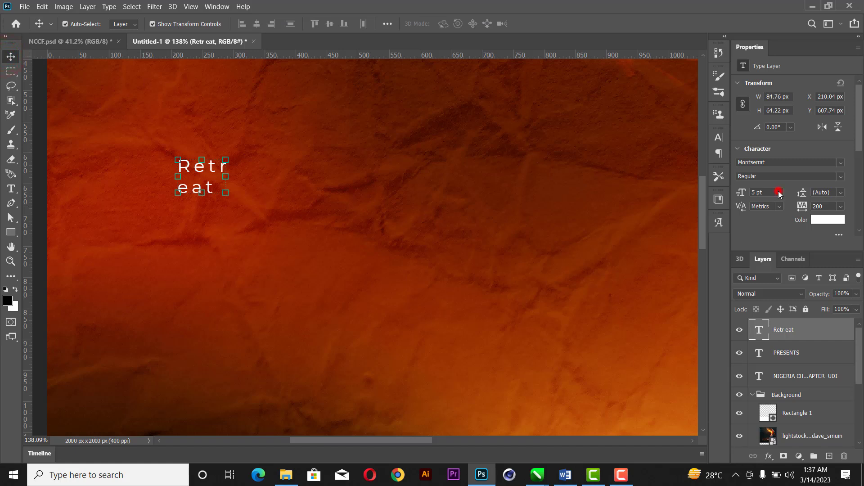
pyautogui.click(780, 193)
pyautogui.click(771, 292)
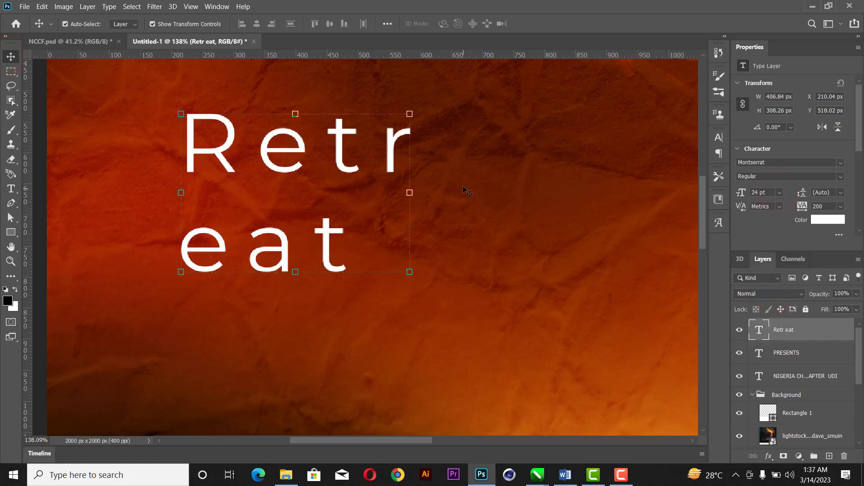
pyautogui.scroll(-2, 467, 193)
pyautogui.click(841, 162)
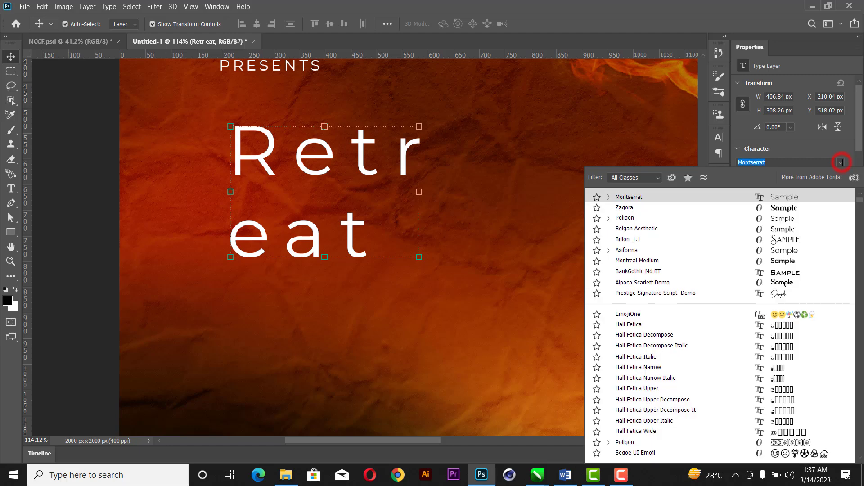
pyautogui.press('Down')
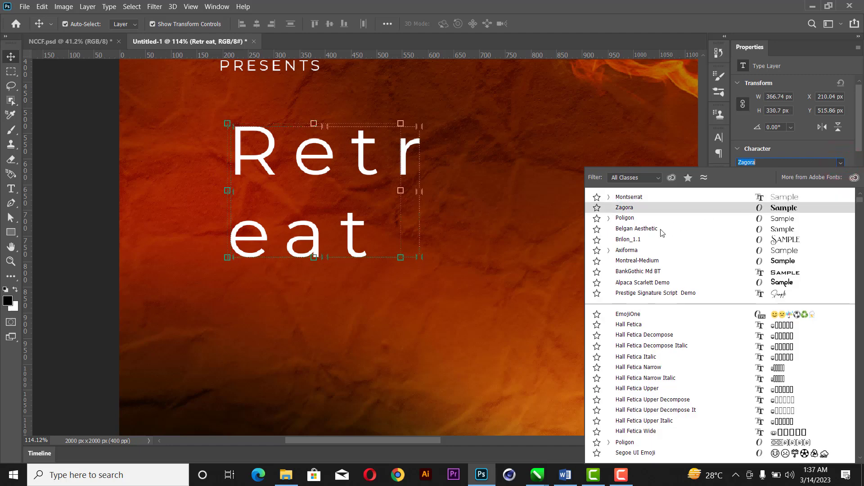
pyautogui.press('Down')
pyautogui.press('Down')
pyautogui.click(661, 230)
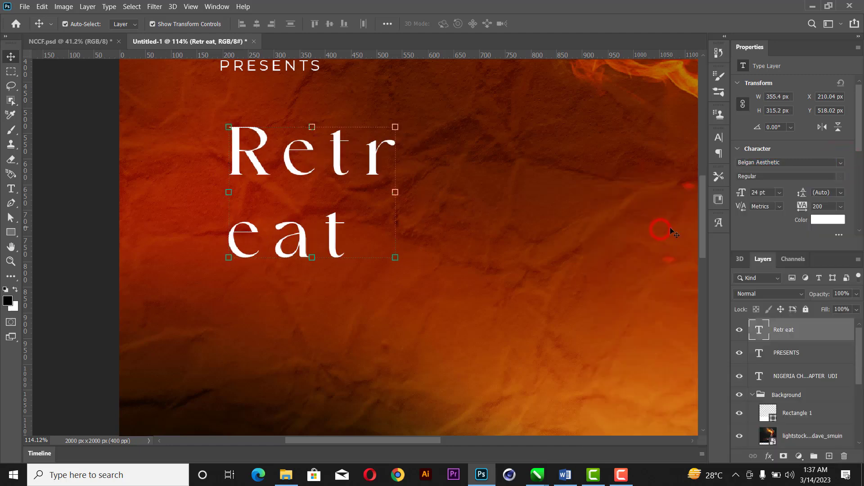
# Set the Retreat text's tracking to -25 and its leading to 14.98 pt
pyautogui.click(841, 206)
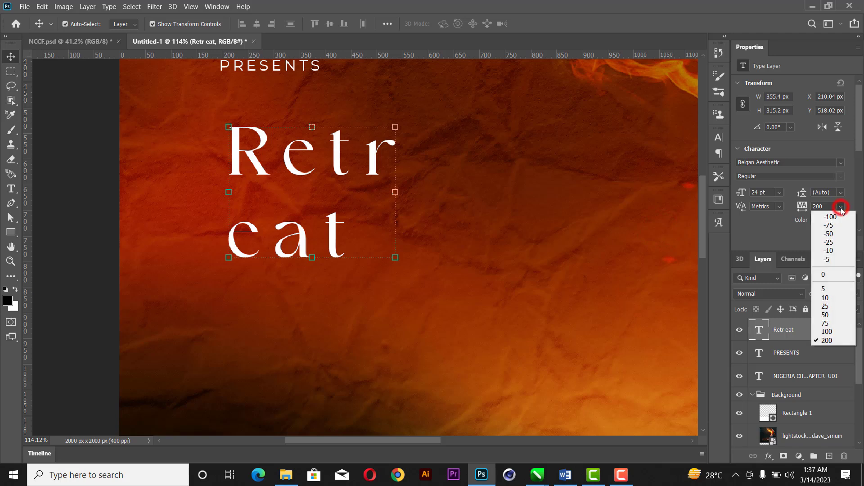
pyautogui.click(833, 276)
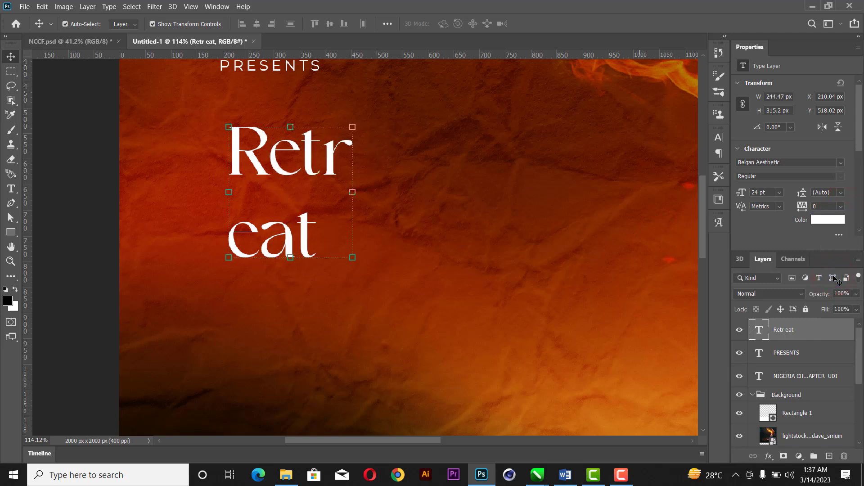
pyautogui.click(841, 207)
pyautogui.click(842, 217)
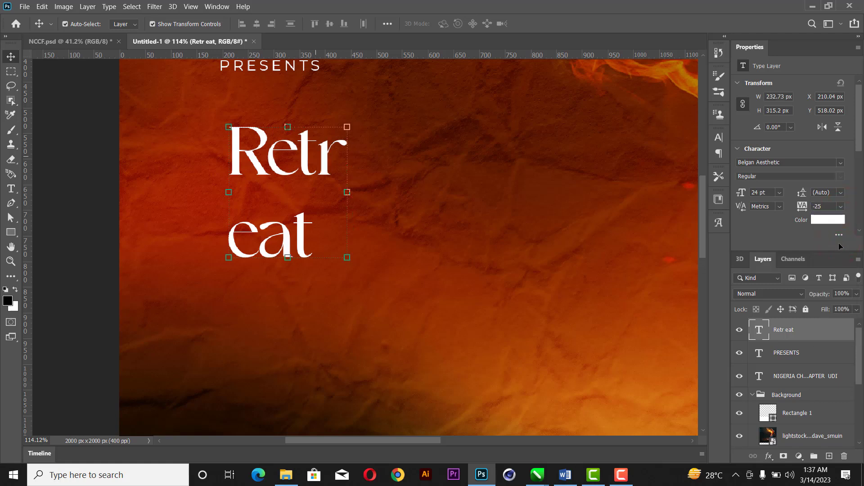
pyautogui.moveTo(803, 197)
pyautogui.mouseDown()
pyautogui.moveTo(789, 207)
pyautogui.moveTo(793, 201)
pyautogui.mouseUp()
pyautogui.hotkey('shift', 'alt', 'f')
pyautogui.click(465, 194)
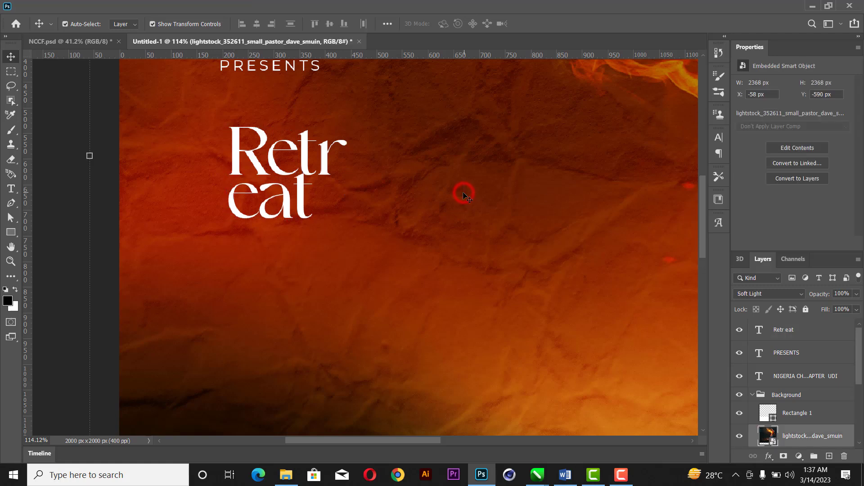
# Delete the final t from the second line of the Retreat text, leaving ea
pyautogui.click(298, 191)
pyautogui.press('t')
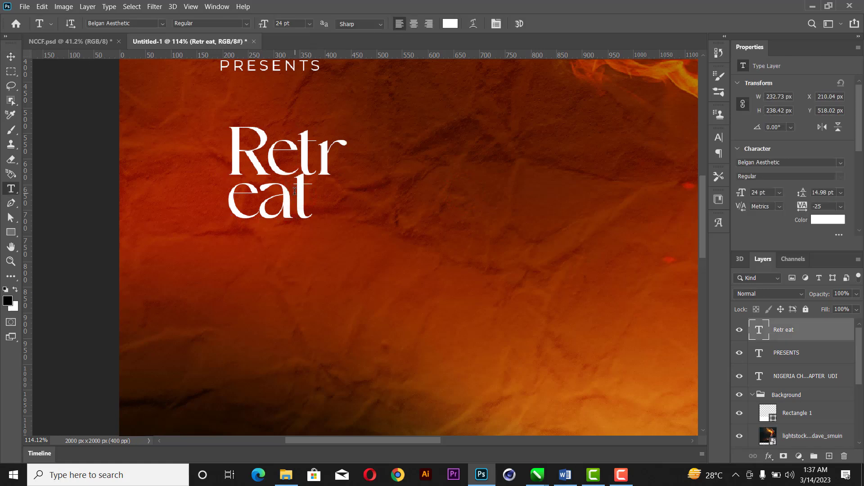
pyautogui.moveTo(295, 192); pyautogui.dragTo(324, 191)
pyautogui.press('BackSpace')
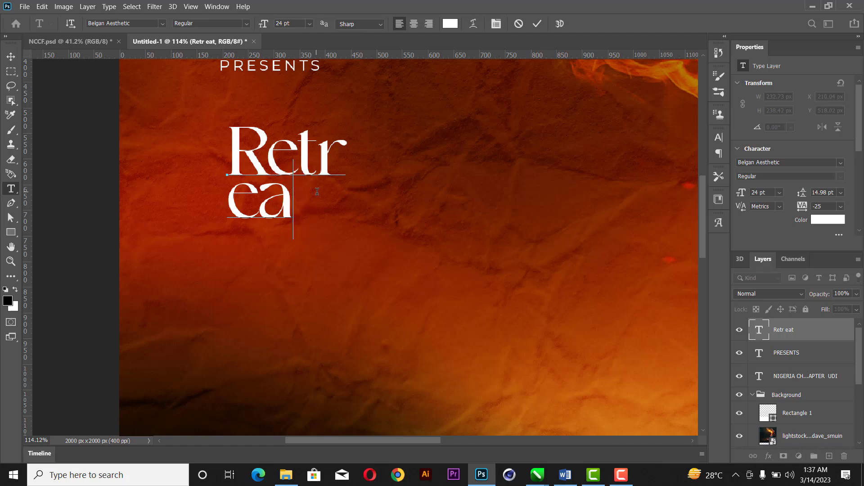
pyautogui.click(538, 26)
pyautogui.click(10, 57)
# Scale the Retr ea text proportionally to about 238% and set its leading to 33.68 pt
pyautogui.scroll(-2, 346, 218)
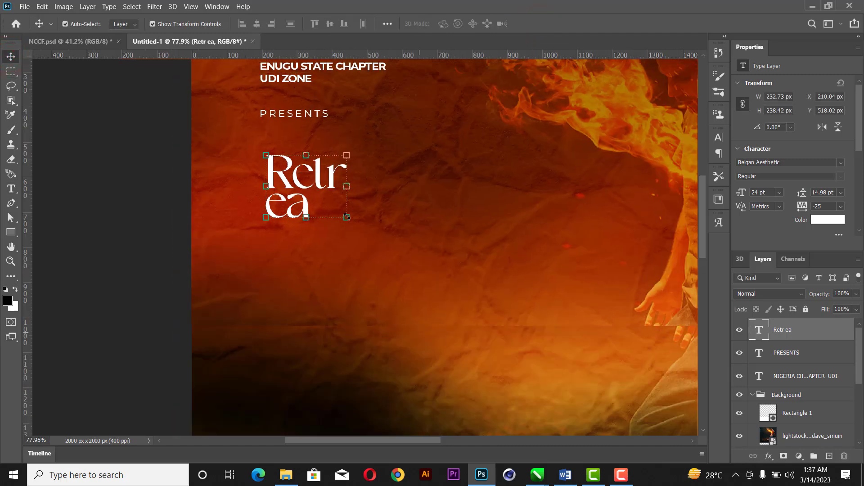
pyautogui.hotkey('ctrl', 't')
pyautogui.moveTo(348, 234); pyautogui.dragTo(475, 347)
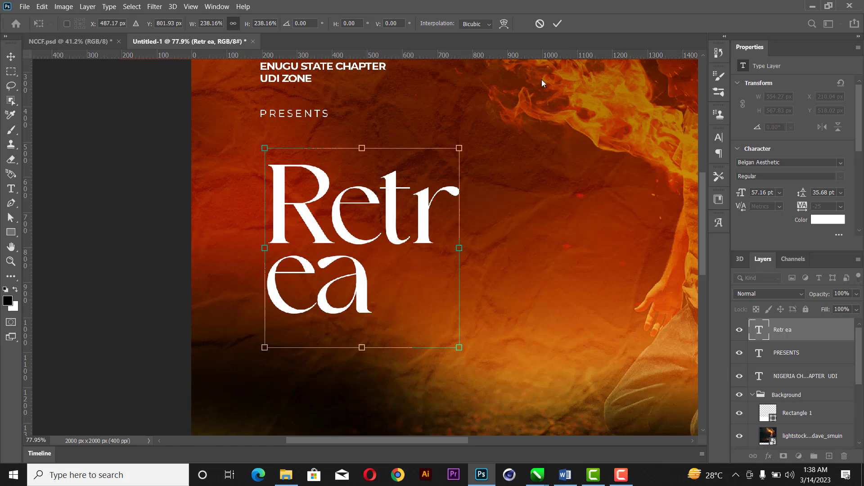
pyautogui.click(557, 23)
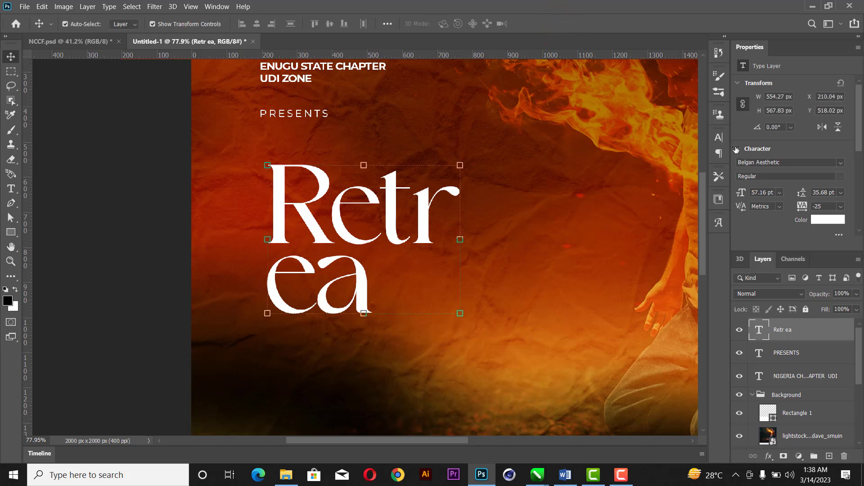
pyautogui.moveTo(802, 192); pyautogui.dragTo(800, 193)
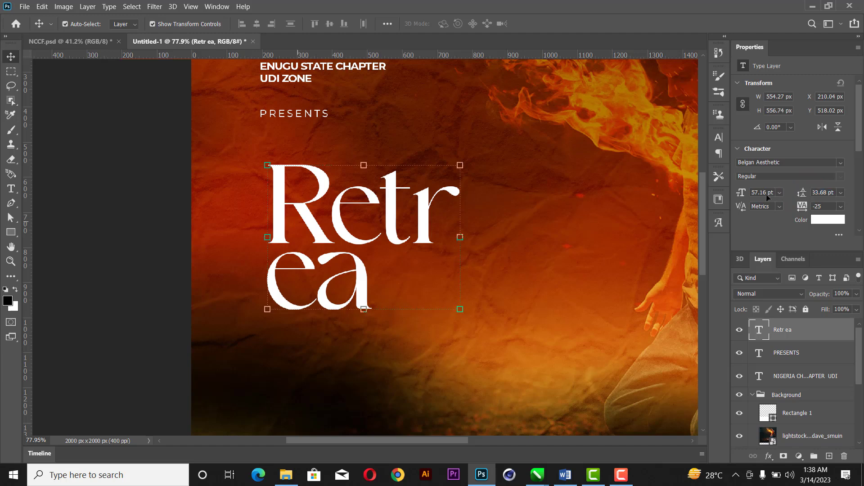
pyautogui.scroll(-2, 495, 242)
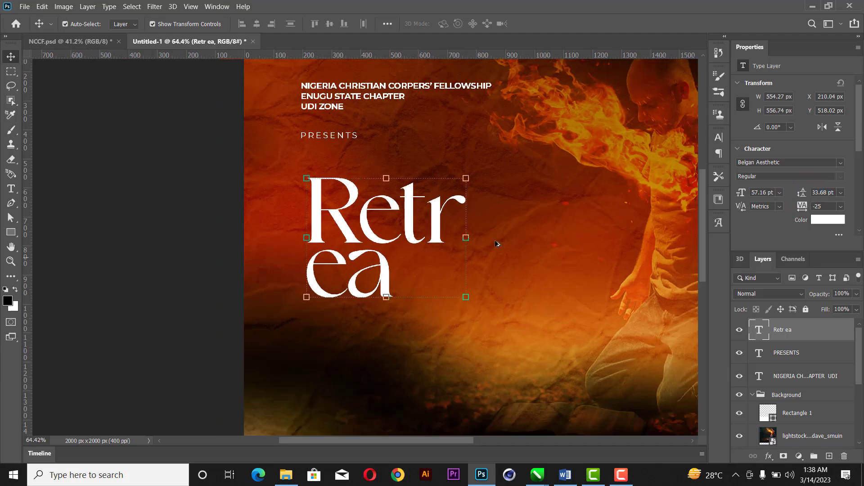
# Duplicate the Retr ea text layer, hide the original and convert the copy to a shape
pyautogui.click(754, 394)
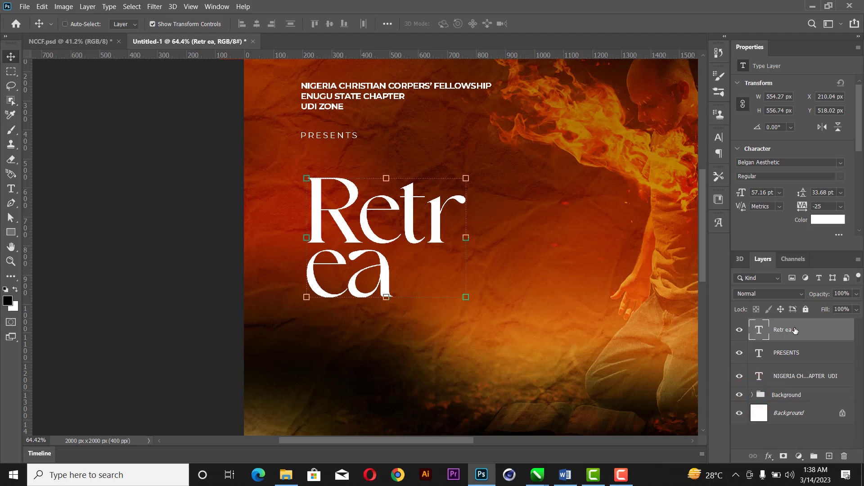
pyautogui.hotkey('ctrl', 'j')
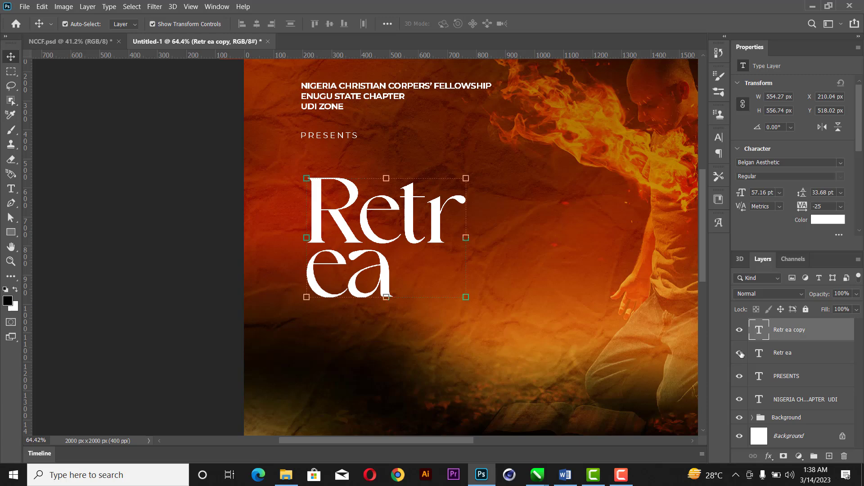
pyautogui.click(740, 353)
pyautogui.rightClick(784, 332)
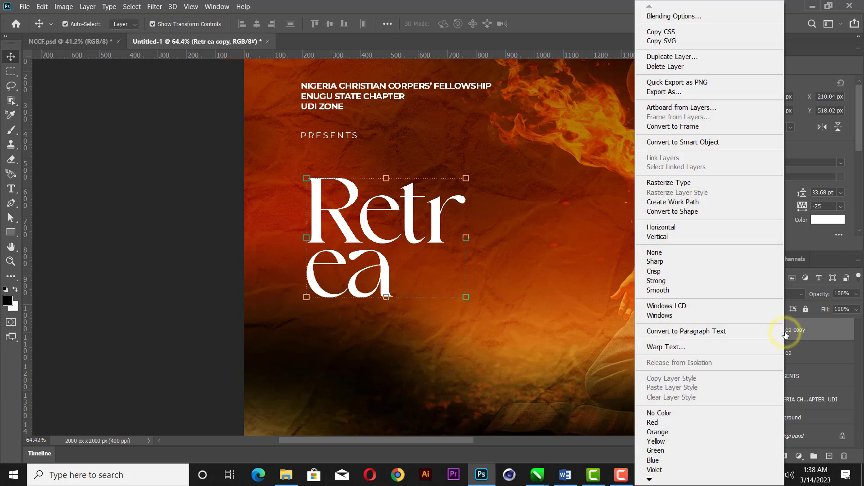
pyautogui.click(706, 215)
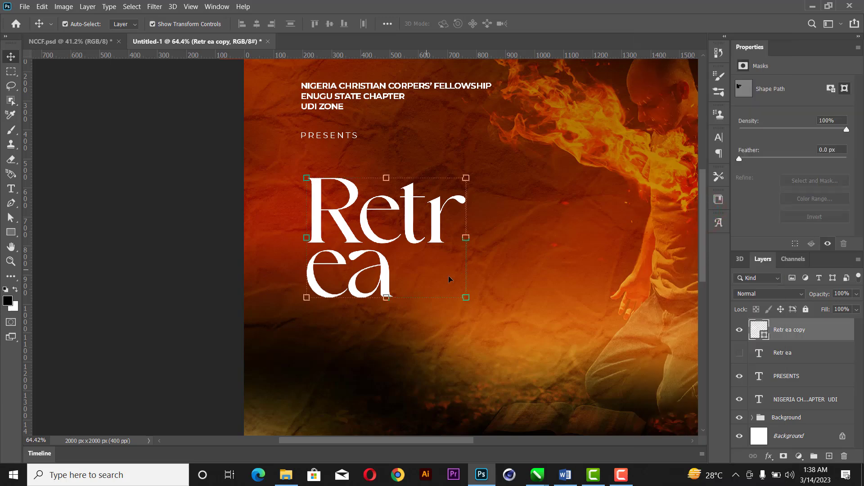
# Stretch the lower part of the t in the shape copy down to the baseline of the second line
pyautogui.scroll(5, 450, 279)
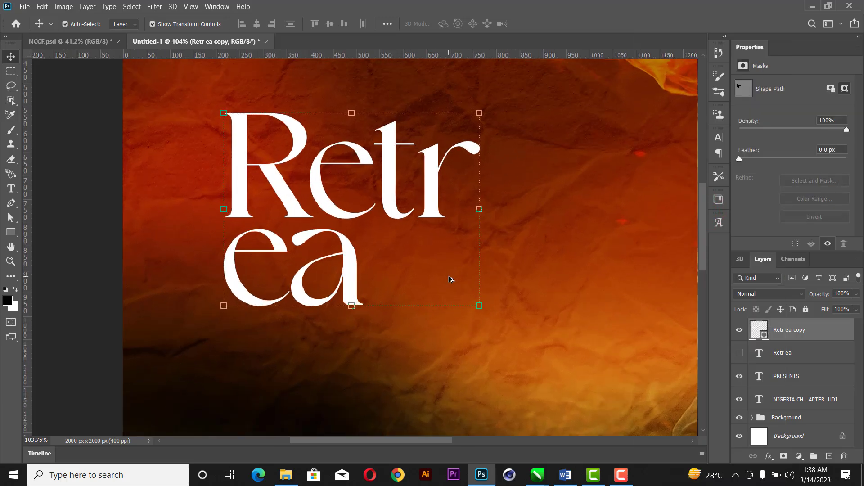
pyautogui.scroll(1, 450, 279)
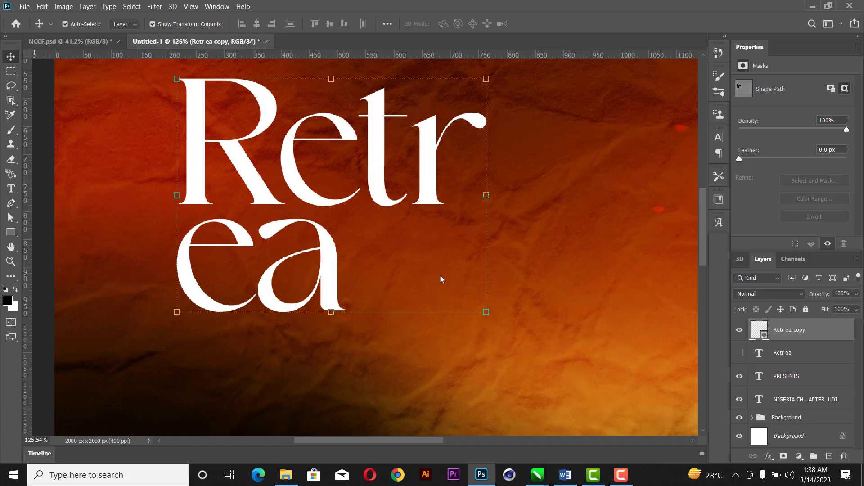
pyautogui.click(11, 219)
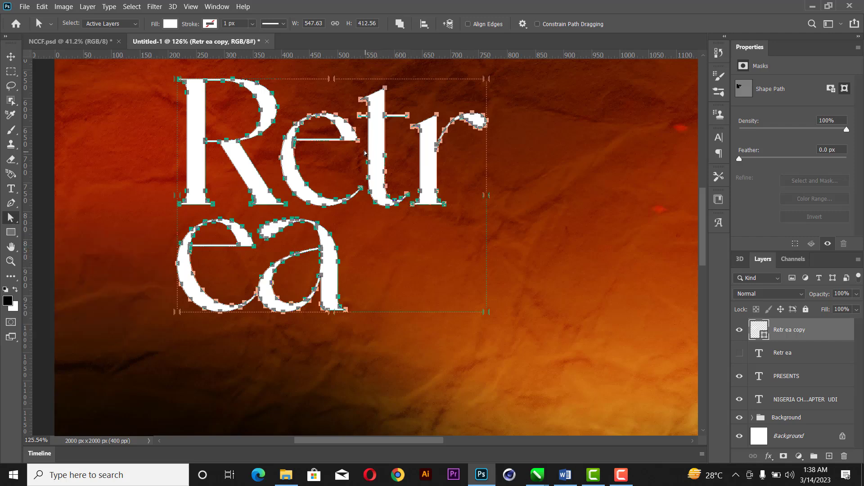
pyautogui.moveTo(364, 153); pyautogui.dragTo(385, 318)
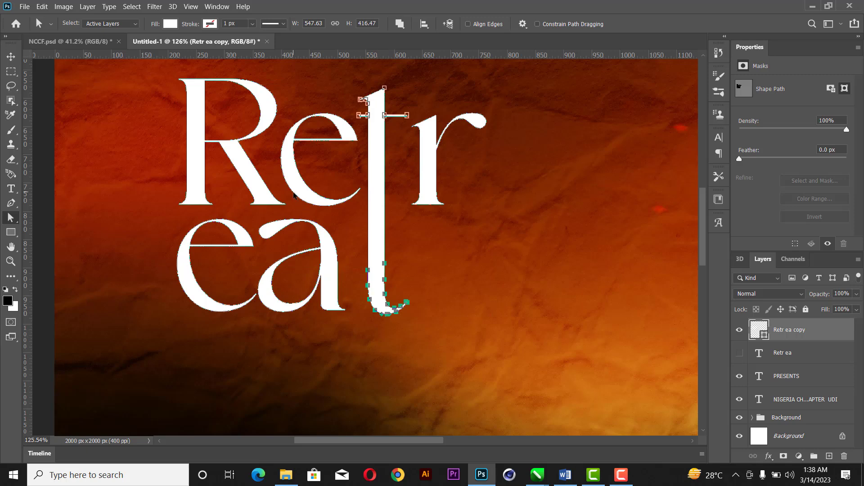
pyautogui.scroll(-5, 293, 194)
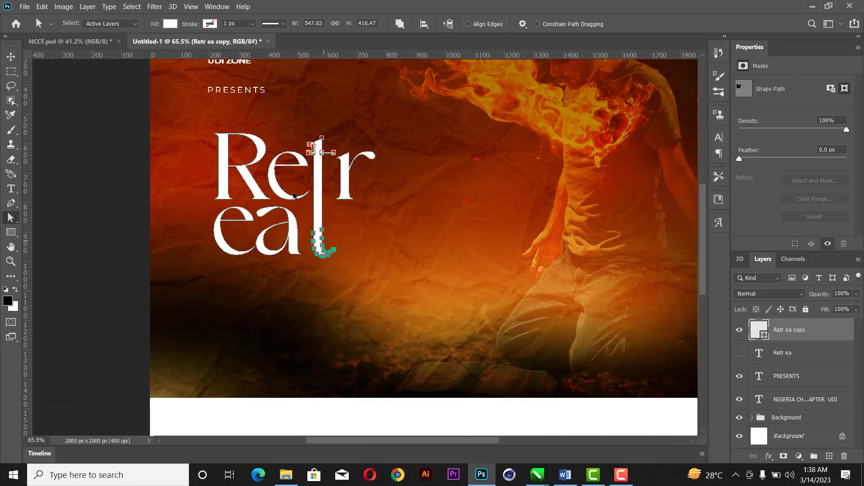
# Undo the stretched t, the shape conversion and the layer duplication to return to the single editable text layer
pyautogui.hotkey('ctrl', 'z')
pyautogui.hotkey('ctrl', 'z')
pyautogui.hotkey('ctrl', 'z')
pyautogui.hotkey('ctrl', 'z')
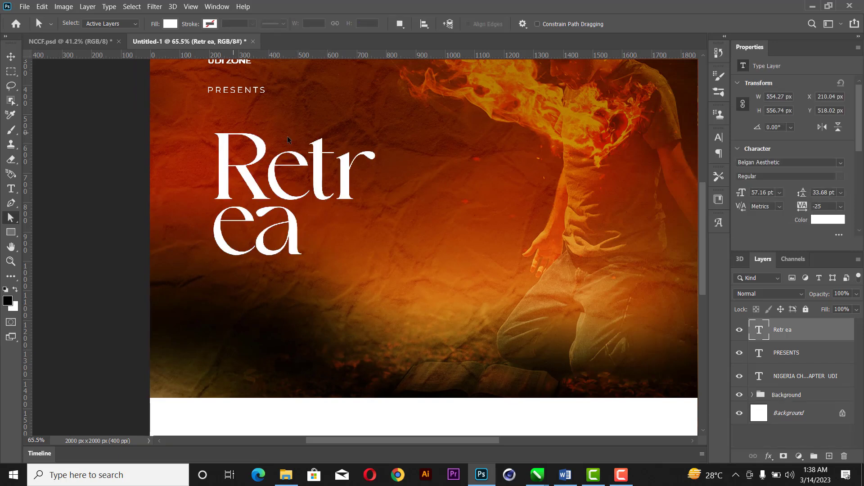
# Duplicate the Retr ea text layer and replace the t in the copy with the alternate glyph that has a flourish at its head
pyautogui.hotkey('ctrl', 'j')
pyautogui.click(11, 56)
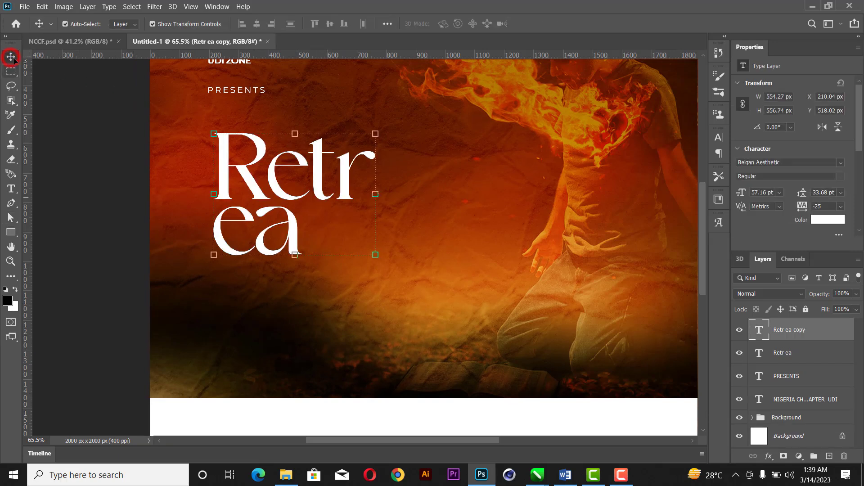
pyautogui.press('t')
pyautogui.click(325, 177)
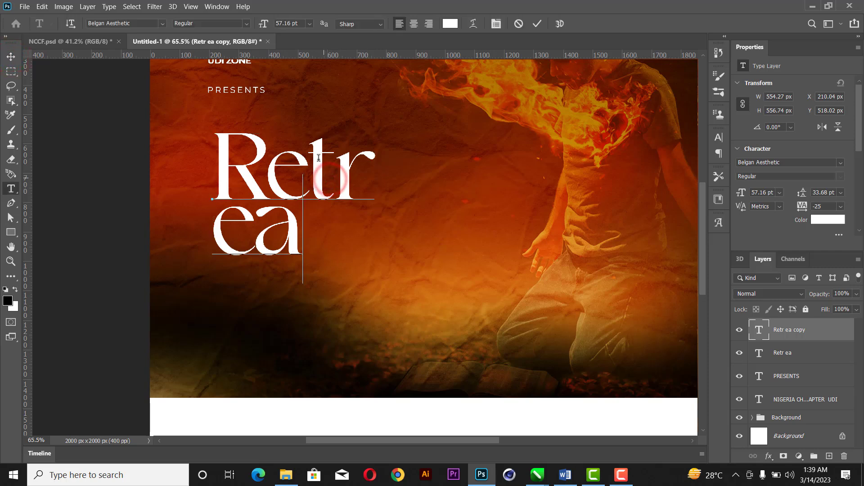
pyautogui.moveTo(309, 143); pyautogui.dragTo(334, 145)
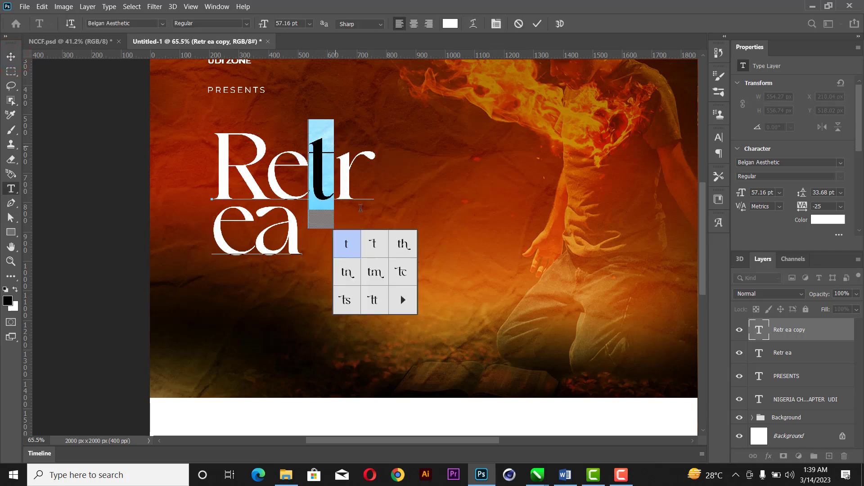
pyautogui.click(373, 245)
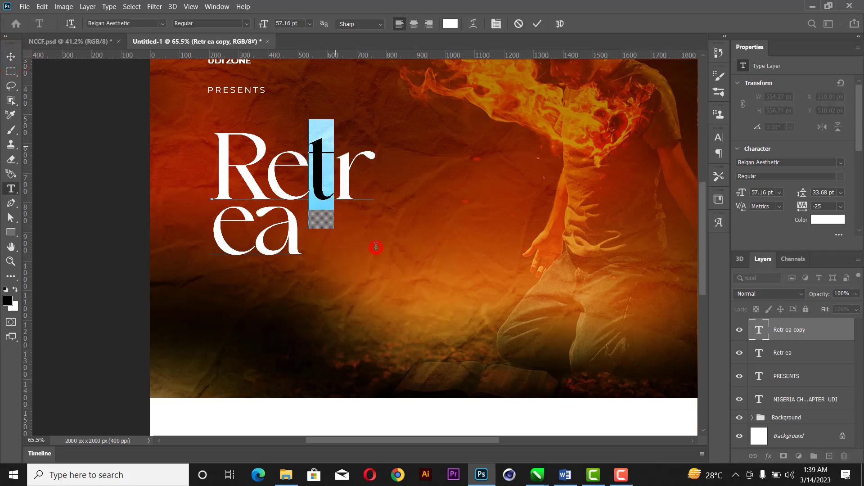
pyautogui.click(537, 24)
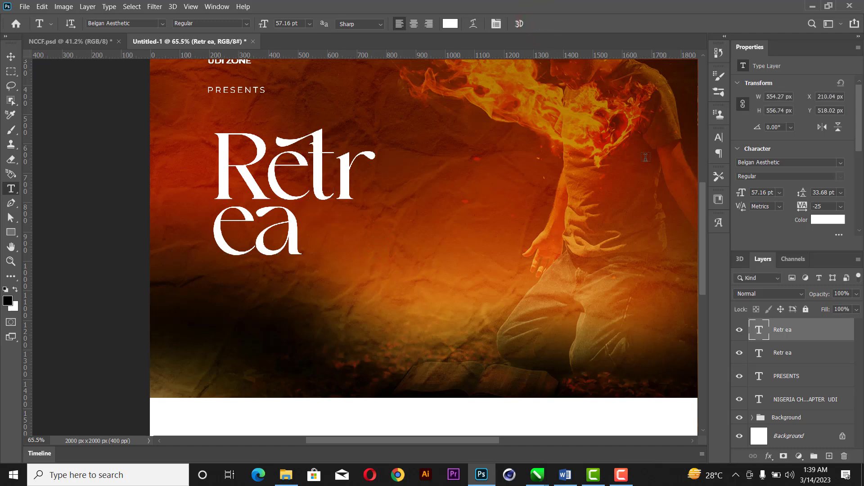
# Convert the duplicated Retr ea text to a shape and stretch the lower part of its t down to the second line's baseline
pyautogui.rightClick(783, 336)
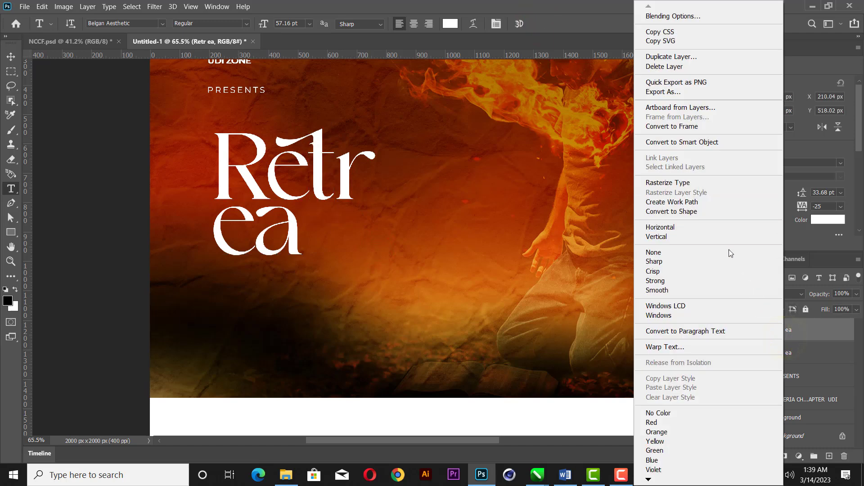
pyautogui.click(703, 209)
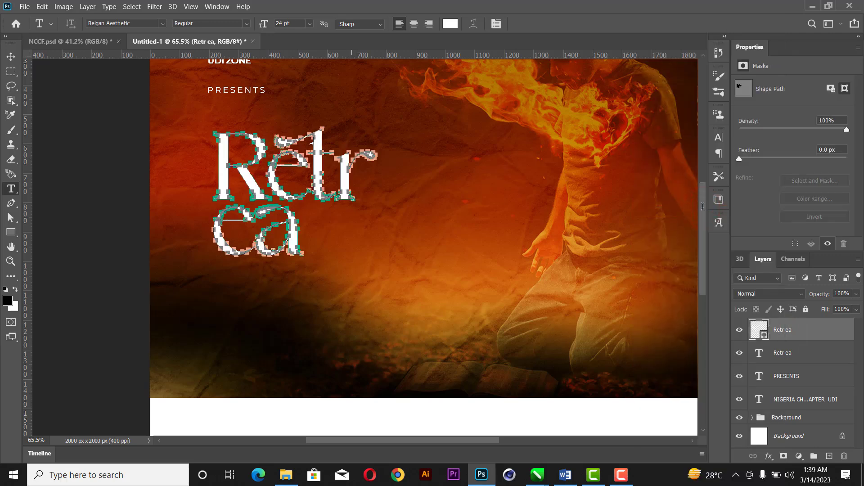
pyautogui.click(11, 217)
pyautogui.scroll(5, 328, 225)
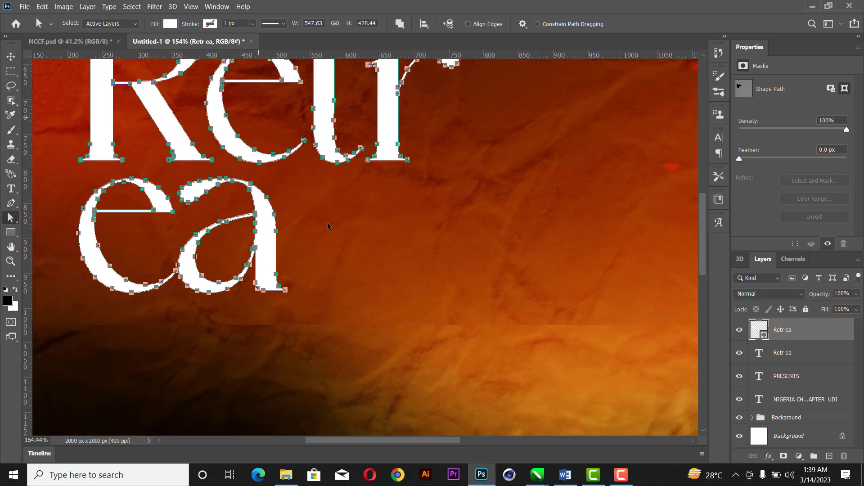
pyautogui.moveTo(311, 95); pyautogui.dragTo(333, 292)
pyautogui.hotkey('ctrl', 'z')
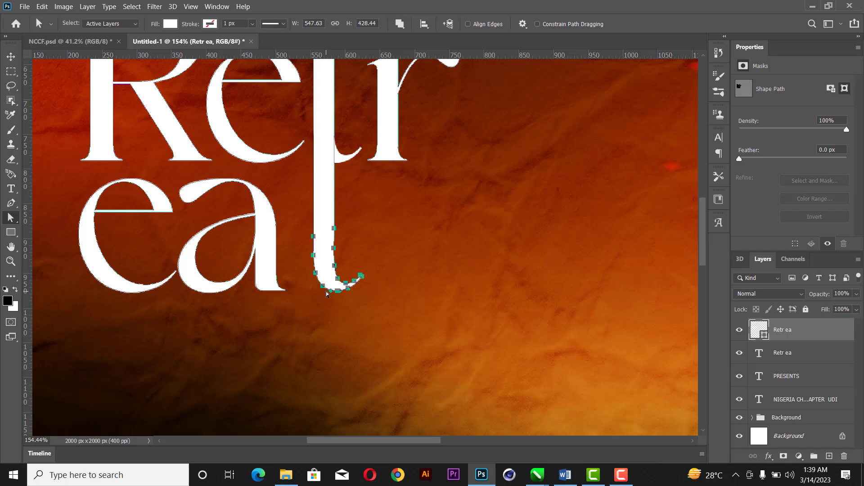
pyautogui.scroll(-5, 347, 265)
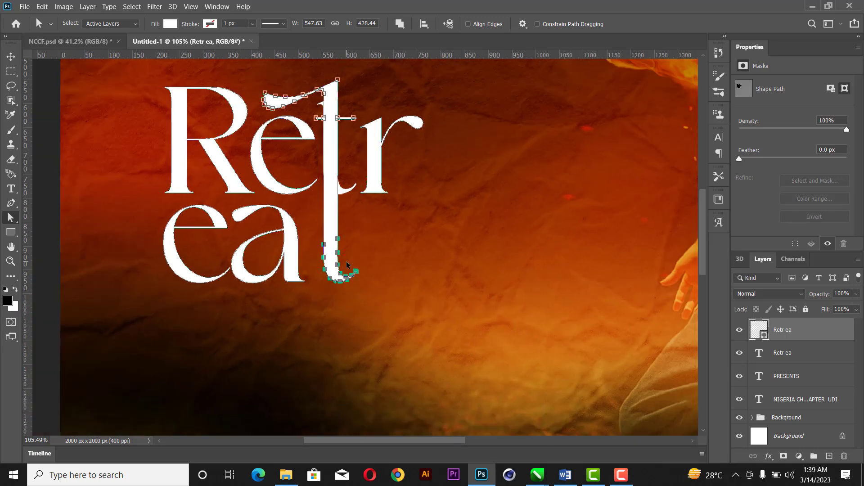
# Deselect the stretched title shape and hide the original Retr ea text layer beneath it
pyautogui.click(10, 56)
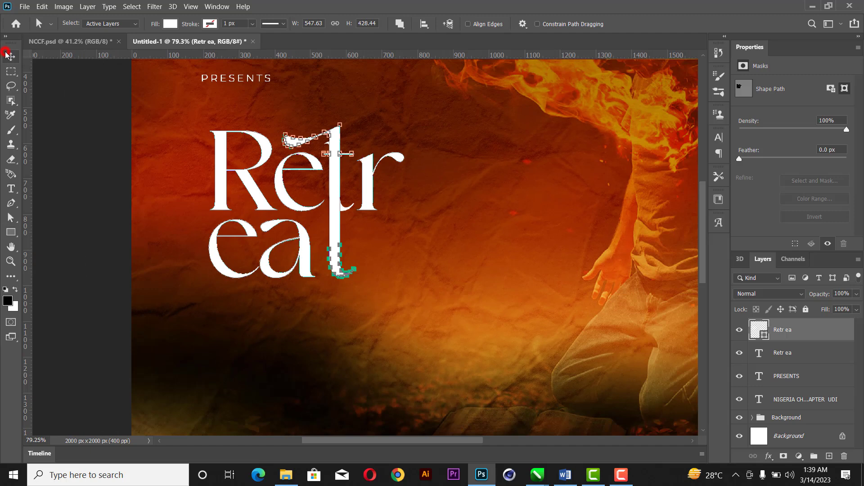
pyautogui.scroll(-2, 455, 216)
pyautogui.click(453, 215)
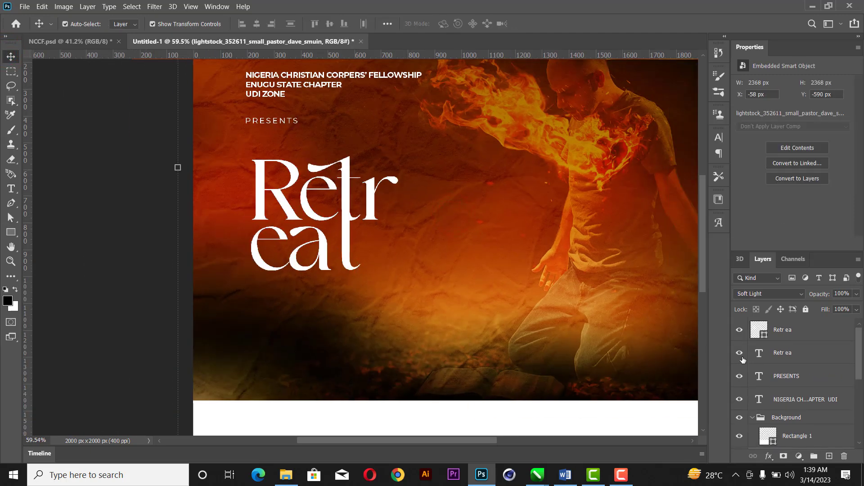
pyautogui.click(741, 356)
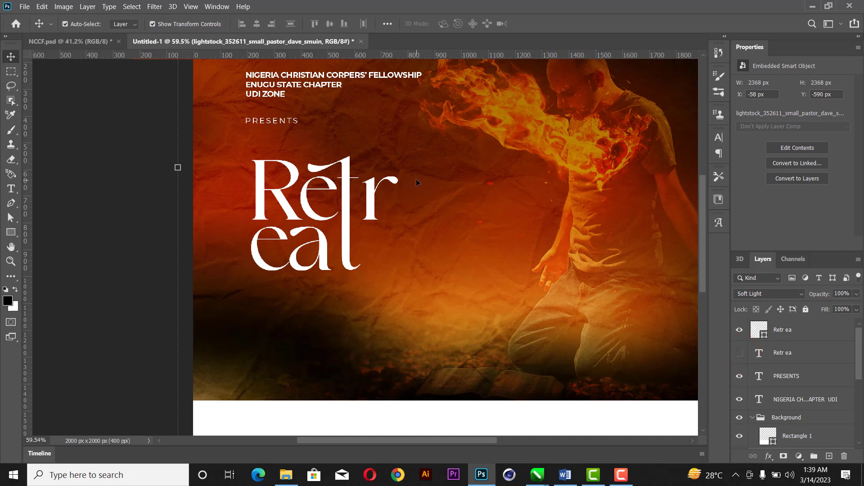
pyautogui.scroll(-1, 418, 183)
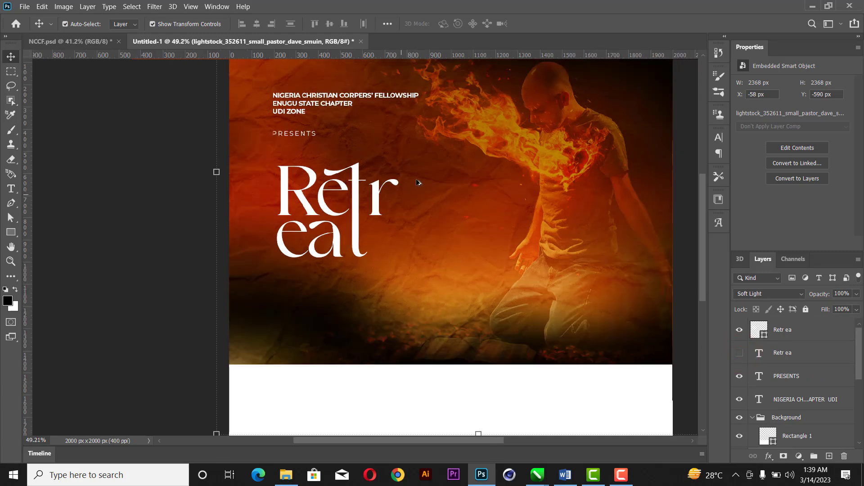
# Add a Bevel & Emboss effect to the Retreat title shape with depth 1000% and size 35 px
pyautogui.click(361, 220)
pyautogui.rightClick(796, 330)
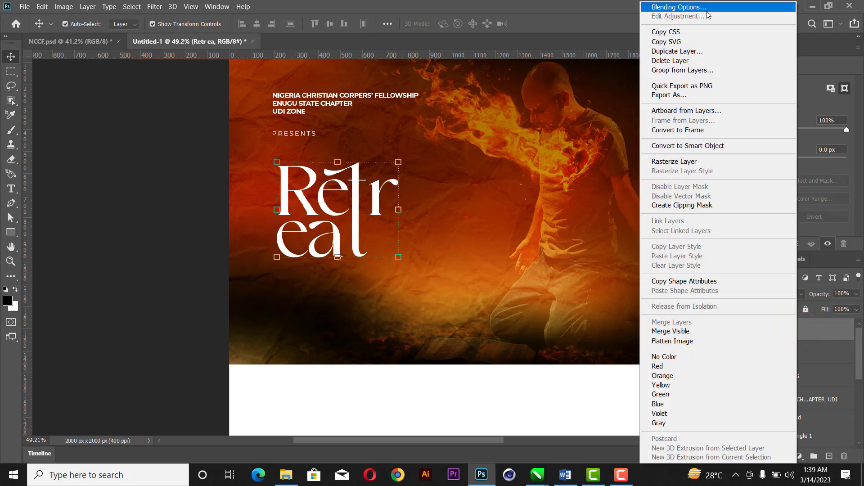
pyautogui.click(706, 9)
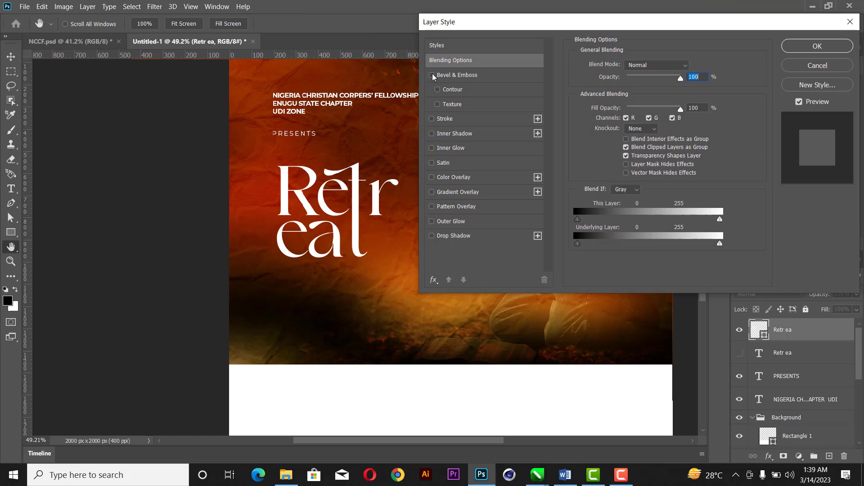
pyautogui.click(431, 75)
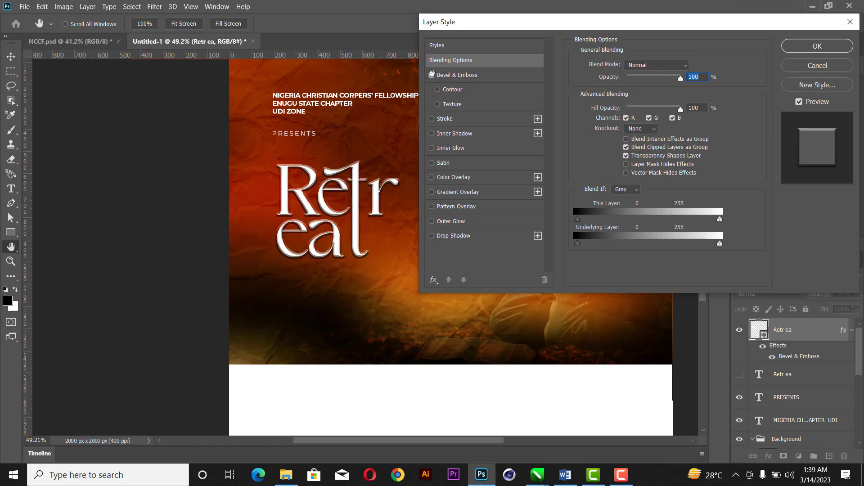
pyautogui.click(495, 75)
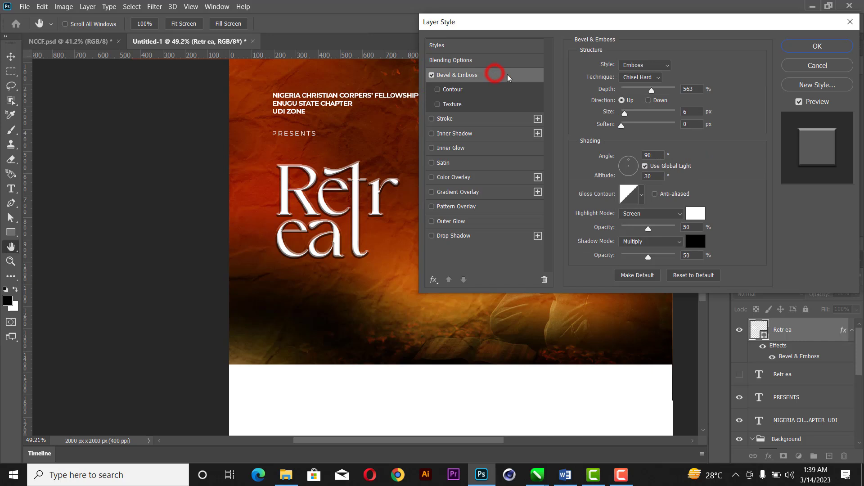
pyautogui.moveTo(651, 92); pyautogui.dragTo(720, 95)
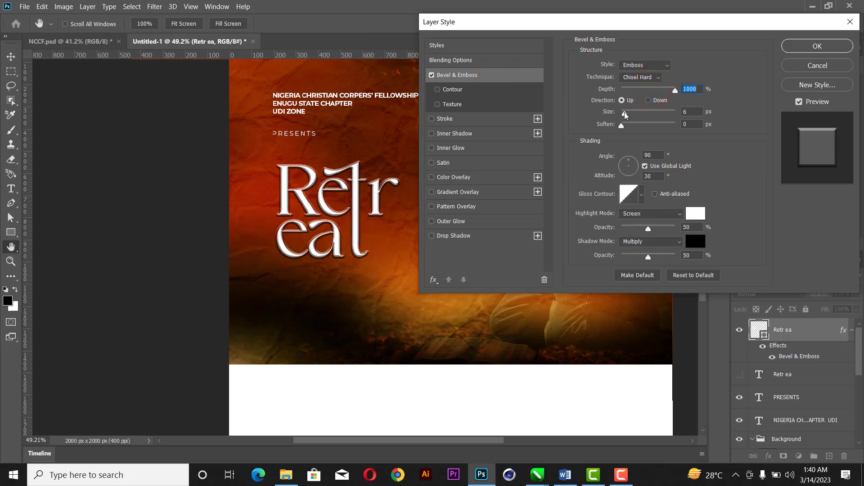
pyautogui.moveTo(624, 114); pyautogui.dragTo(632, 114)
# Set the bevel to Emboss style and Smooth technique, with the second-row, second gloss contour preset and size 32 px
pyautogui.click(641, 65)
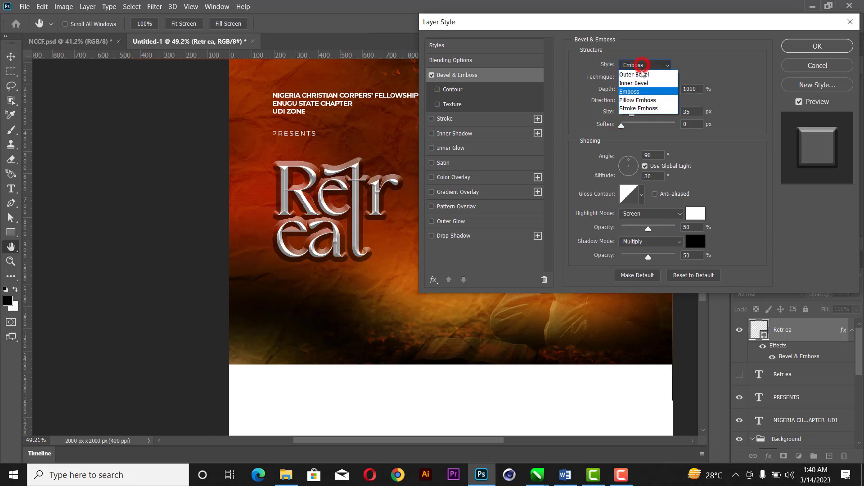
pyautogui.click(636, 91)
pyautogui.click(639, 78)
pyautogui.click(640, 91)
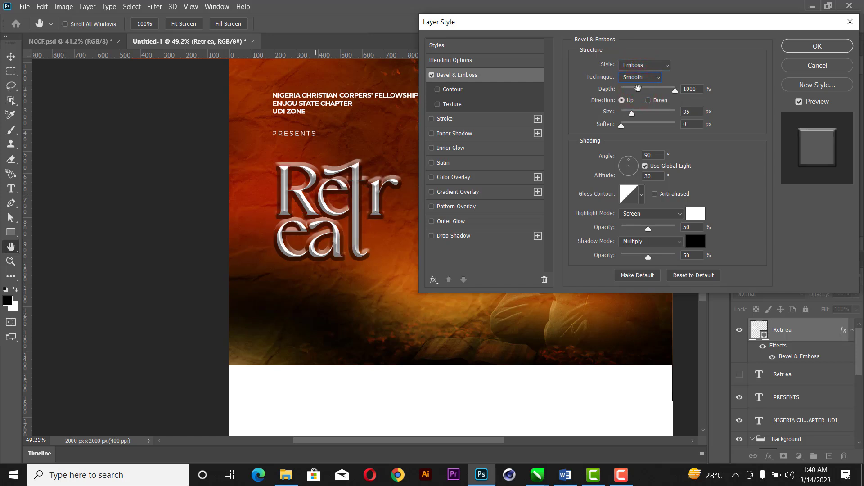
pyautogui.click(642, 196)
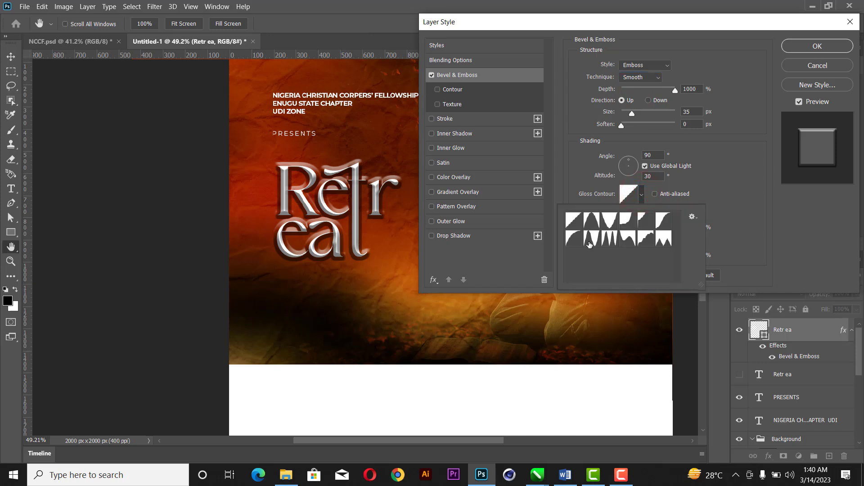
pyautogui.click(590, 241)
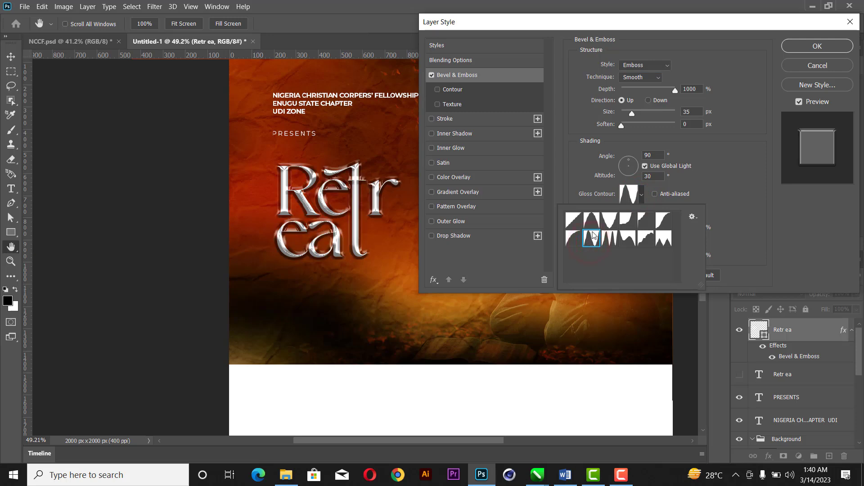
pyautogui.moveTo(631, 113); pyautogui.dragTo(632, 119)
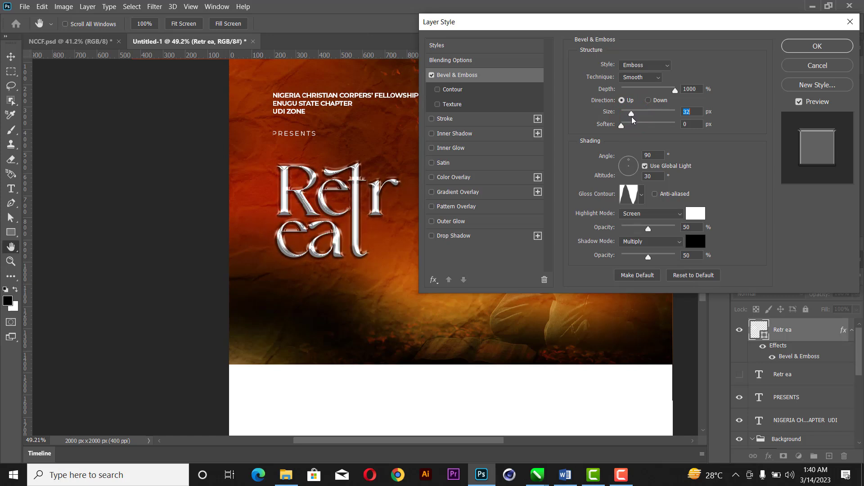
# Add an Outer Glow to the Retreat title in bright orange, ff8d00
pyautogui.click(443, 221)
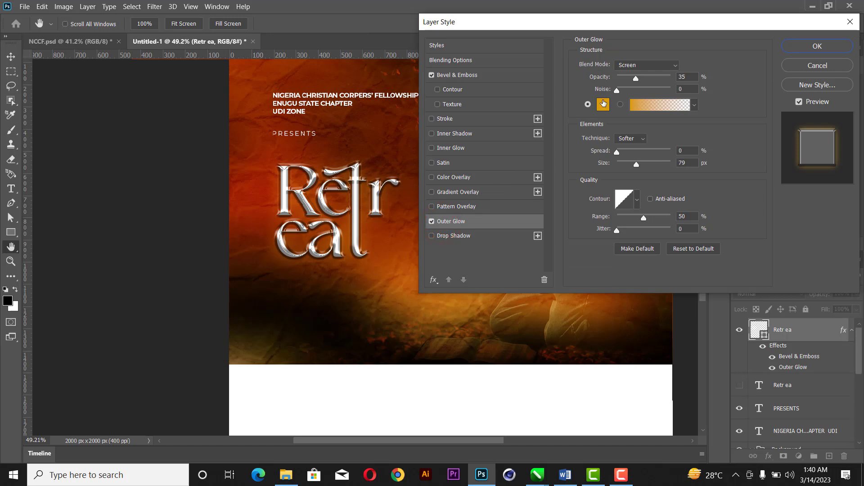
pyautogui.click(603, 103)
pyautogui.click(387, 261)
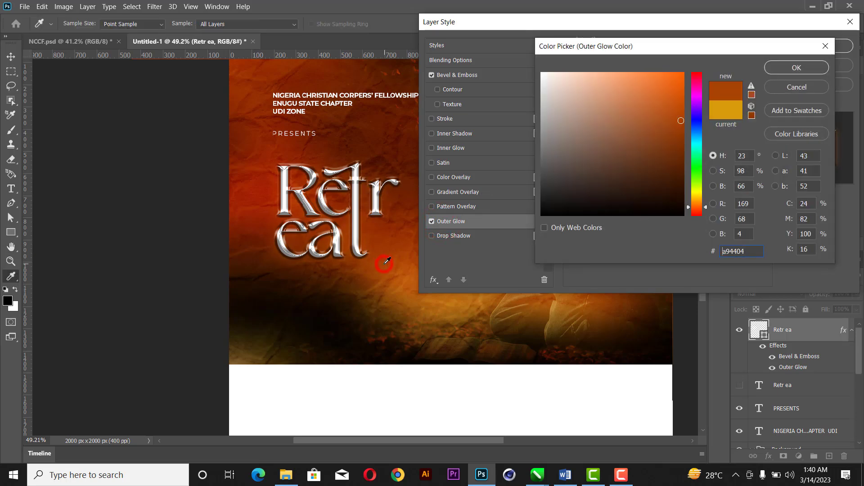
pyautogui.click(480, 303)
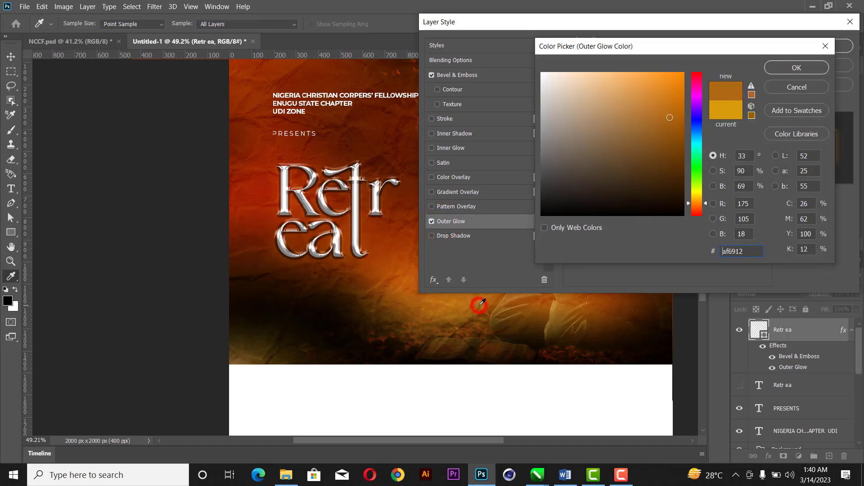
pyautogui.moveTo(680, 87); pyautogui.dragTo(685, 71)
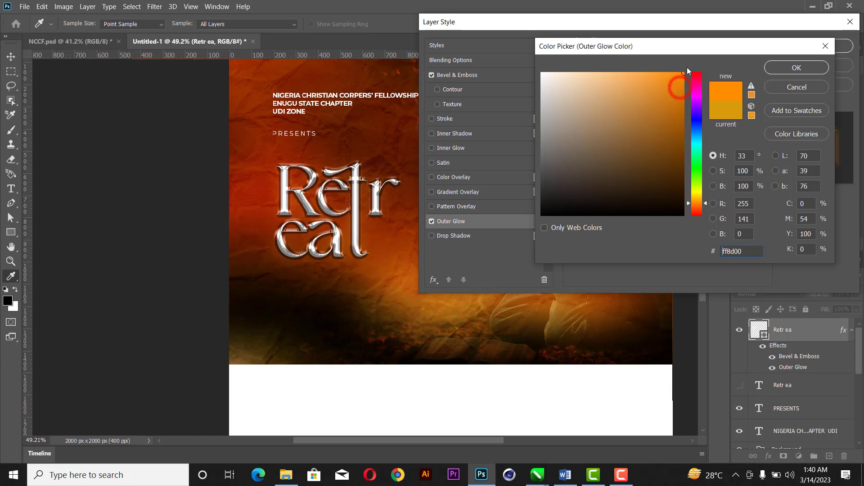
pyautogui.click(809, 70)
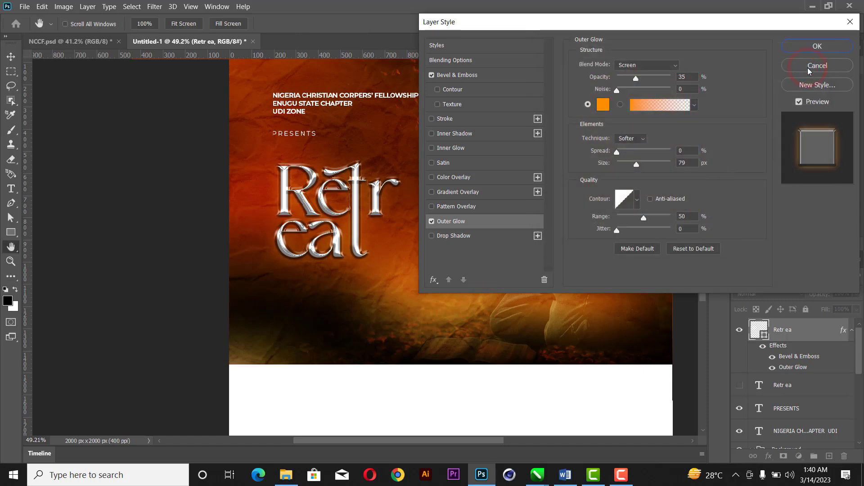
# Set the outer glow's opacity to 24% and size to 87 px, and apply the layer style
pyautogui.moveTo(636, 78)
pyautogui.mouseDown()
pyautogui.moveTo(708, 82)
pyautogui.moveTo(571, 78)
pyautogui.moveTo(636, 77)
pyautogui.mouseUp()
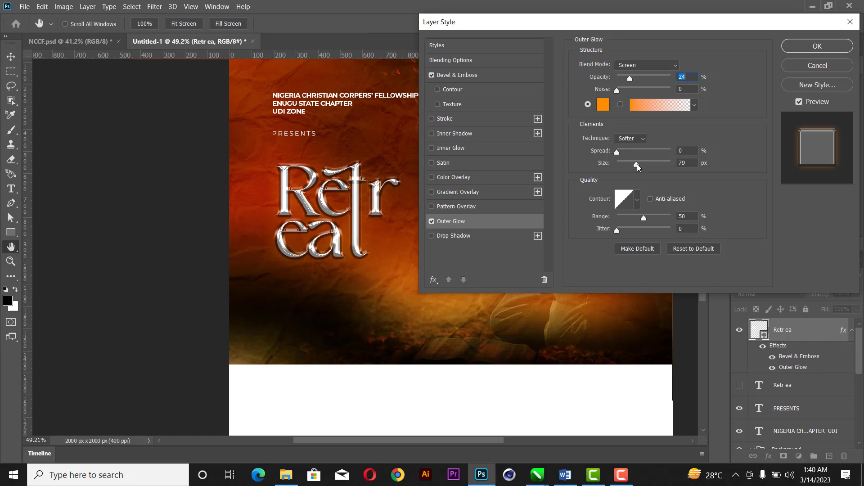
pyautogui.moveTo(673, 163); pyautogui.dragTo(638, 163)
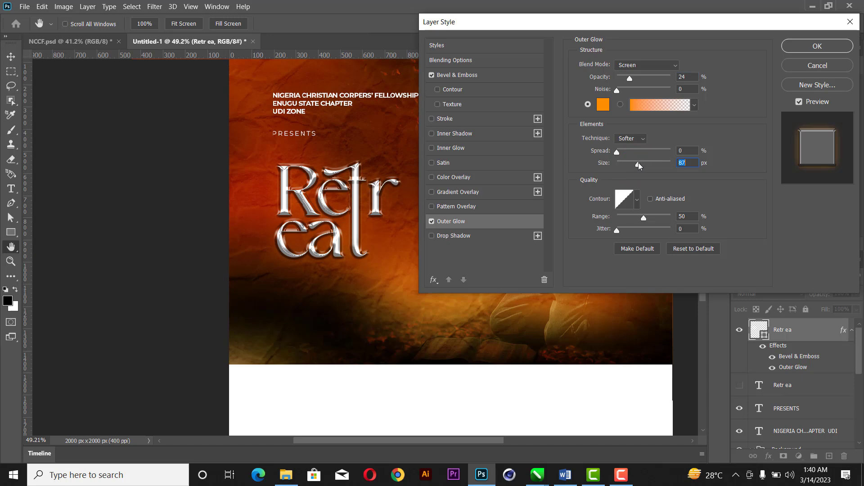
pyautogui.click(808, 46)
# Scale the Retreat title up proportionally to about 180%
pyautogui.hotkey('ctrl', 't')
pyautogui.moveTo(402, 261); pyautogui.dragTo(491, 346)
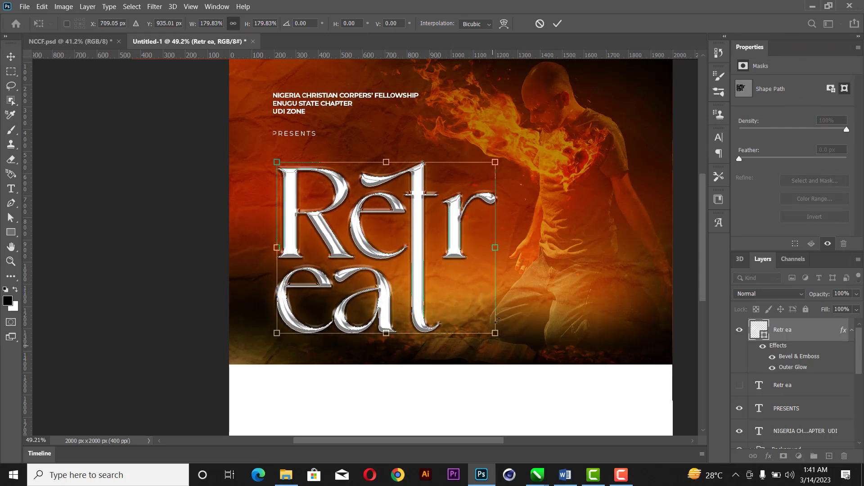
pyautogui.click(558, 24)
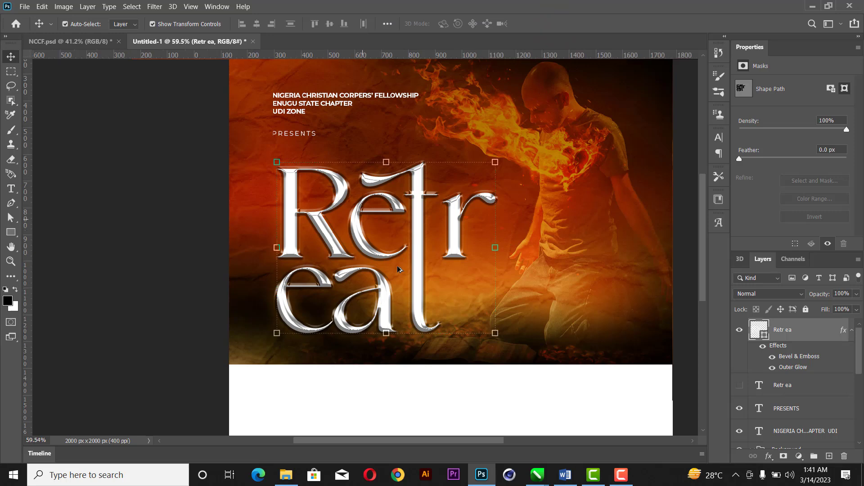
# Shrink the Retreat title slightly and align its left edge with the fellowship and PRESENTS text above
pyautogui.scroll(5, 400, 269)
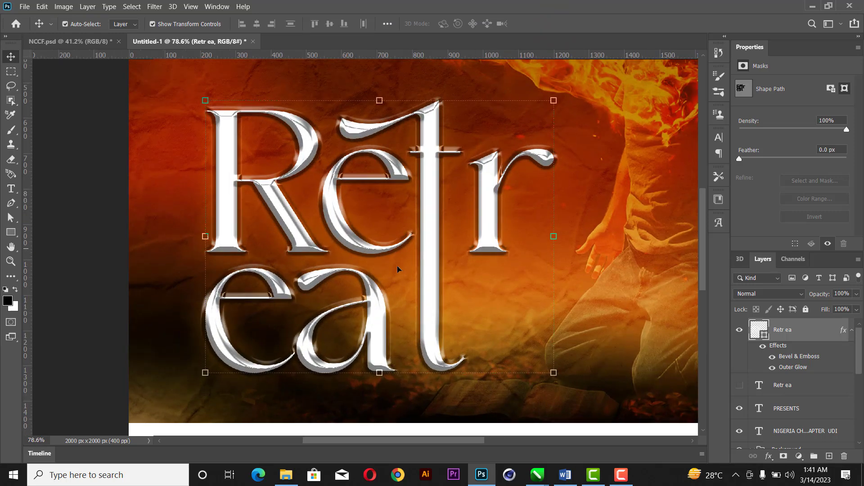
pyautogui.scroll(4, 412, 252)
pyautogui.scroll(-5, 453, 219)
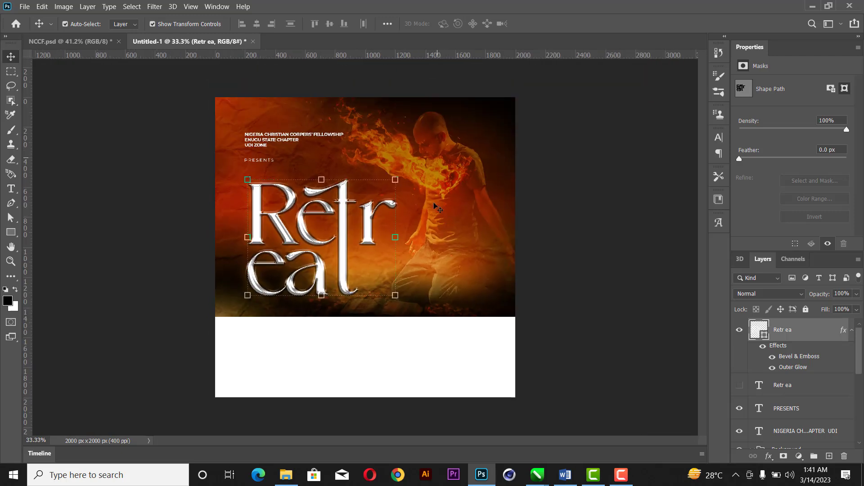
pyautogui.moveTo(395, 179); pyautogui.dragTo(368, 174)
pyautogui.moveTo(338, 232); pyautogui.dragTo(377, 231)
pyautogui.click(557, 23)
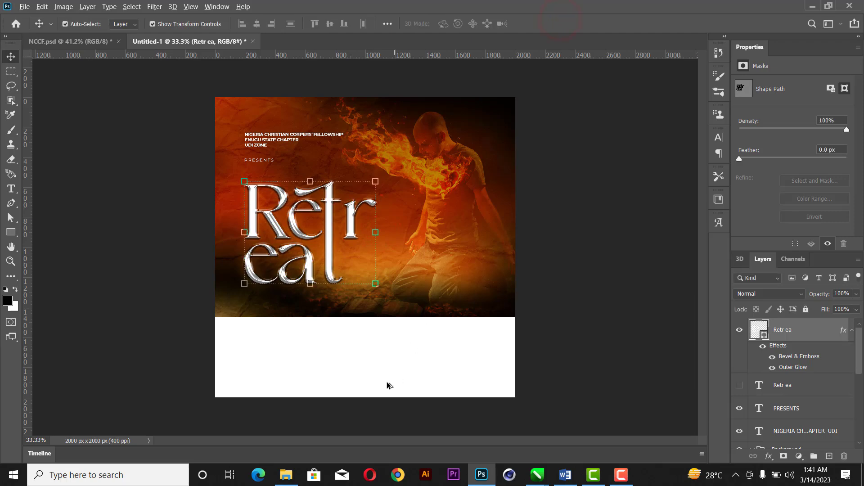
# Copy the AN HIGHLIGHT heading and the HEALING | EMPOWERMENT | SALVATION line from the Word document and return to the Photoshop flyer
pyautogui.scroll(5, 389, 385)
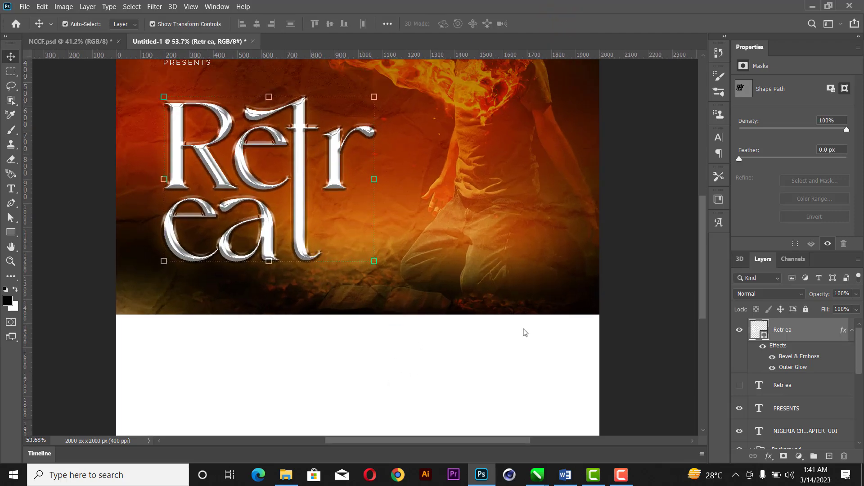
pyautogui.scroll(-3, 700, 261)
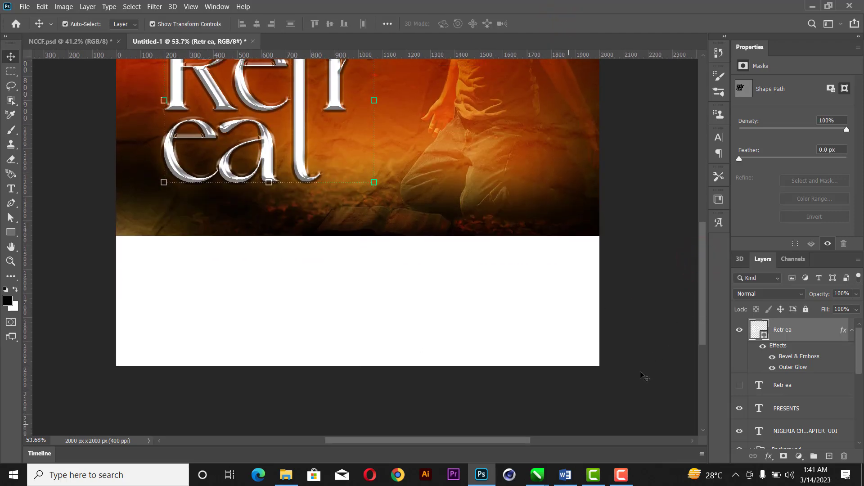
pyautogui.click(565, 477)
pyautogui.moveTo(565, 290); pyautogui.dragTo(218, 279)
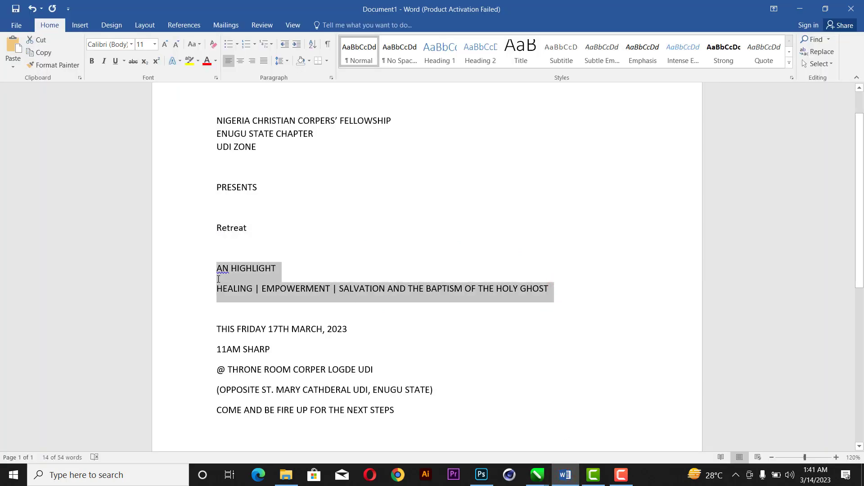
pyautogui.click(481, 475)
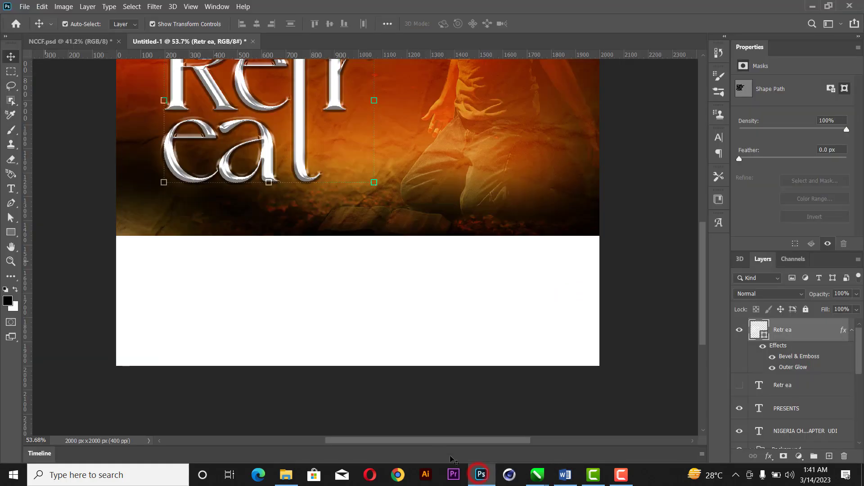
# Add a black 6 pt text layer in the white panel reading AN HIGHLIGHT / HEALING | EMPOWERMENT | SALVATION AND THE BAPTISM OF THE HOLY GHOST
pyautogui.click(11, 188)
pyautogui.click(174, 256)
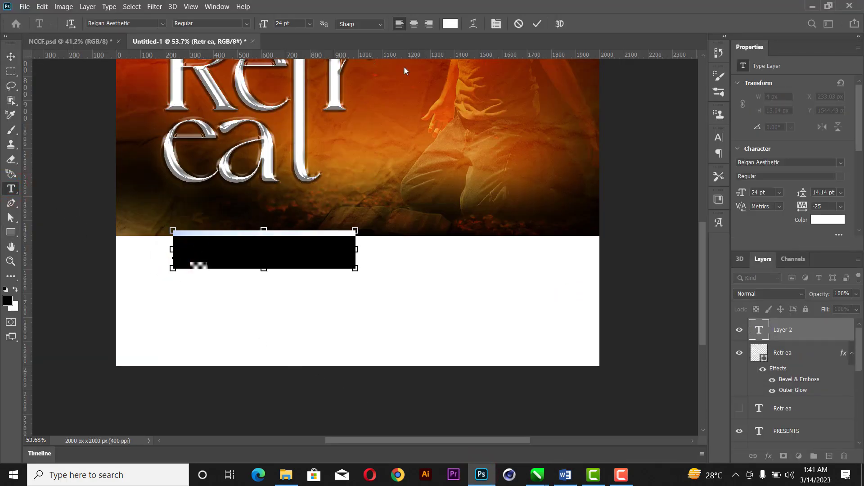
pyautogui.click(454, 24)
pyautogui.moveTo(562, 115); pyautogui.dragTo(735, 286)
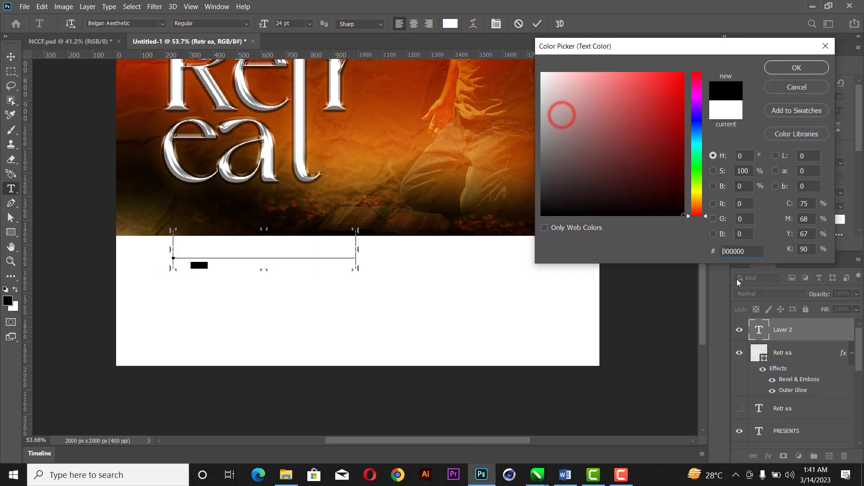
pyautogui.click(774, 70)
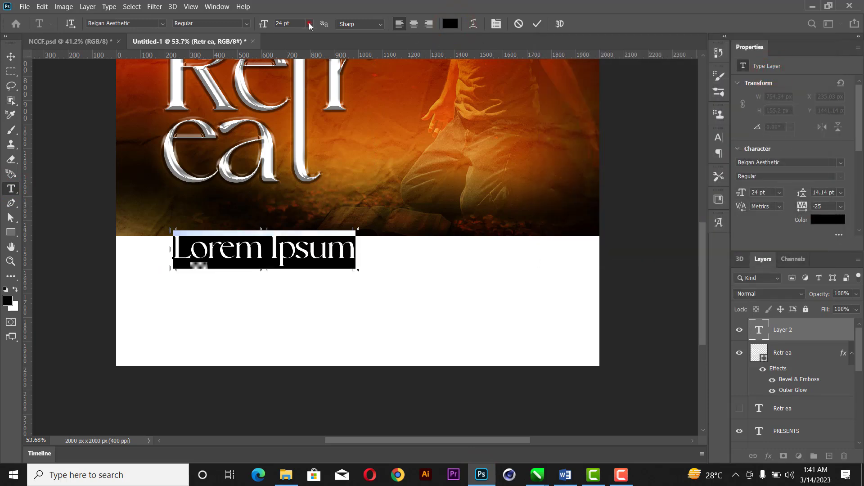
pyautogui.click(310, 24)
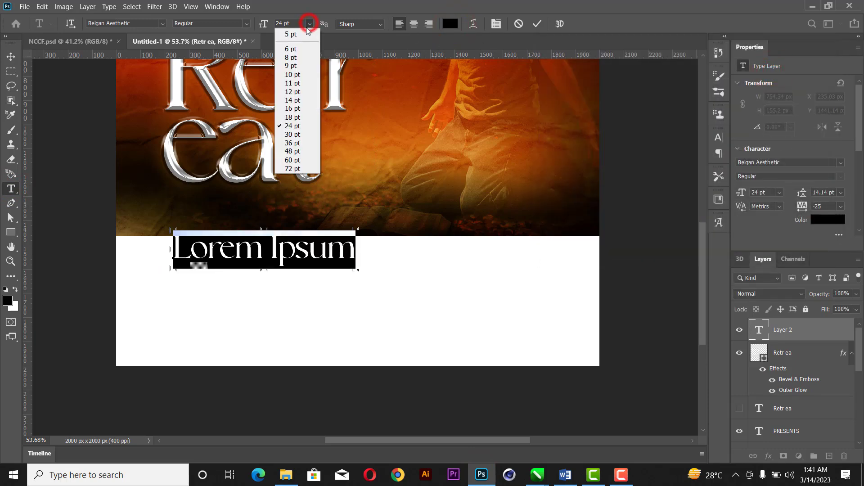
pyautogui.click(291, 49)
pyautogui.write('AN HIGHLIGHT\\nHEALING, EMPOWERMENT, SALVATION AND THE BAPTISM OF THE HOLY GHOST.')
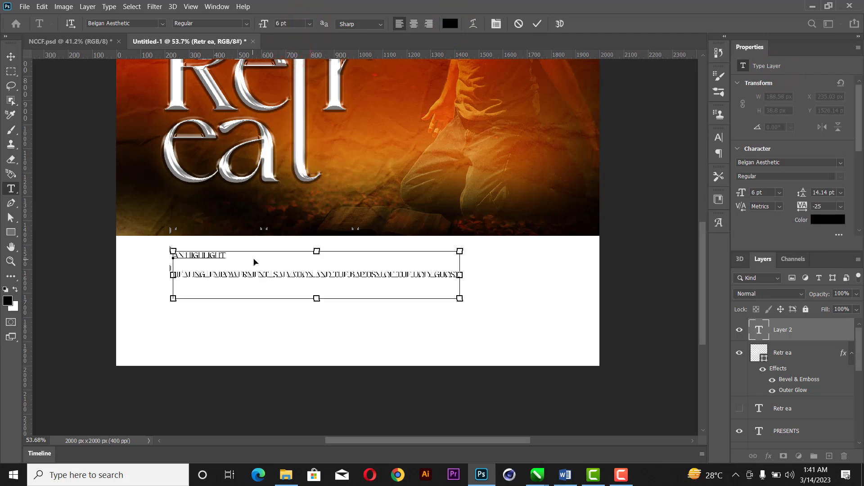
# Change the font of the whole highlight text to Montserrat and commit the edit
pyautogui.hotkey('ctrl', 'a')
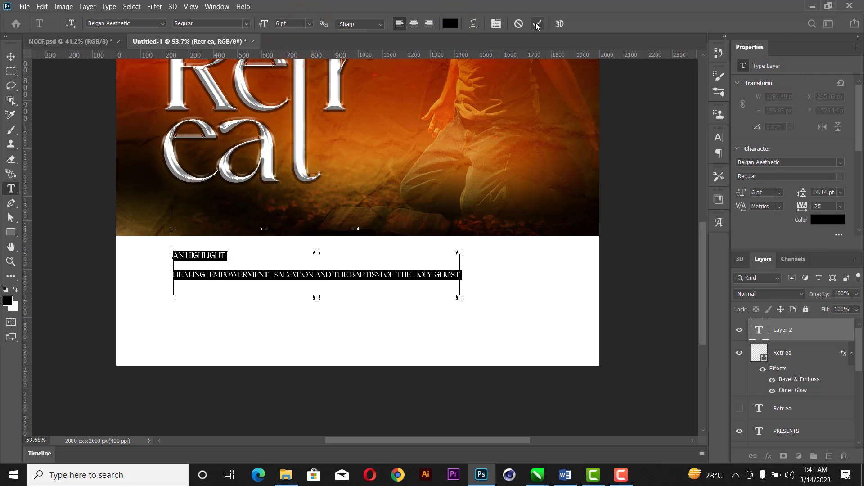
pyautogui.click(162, 23)
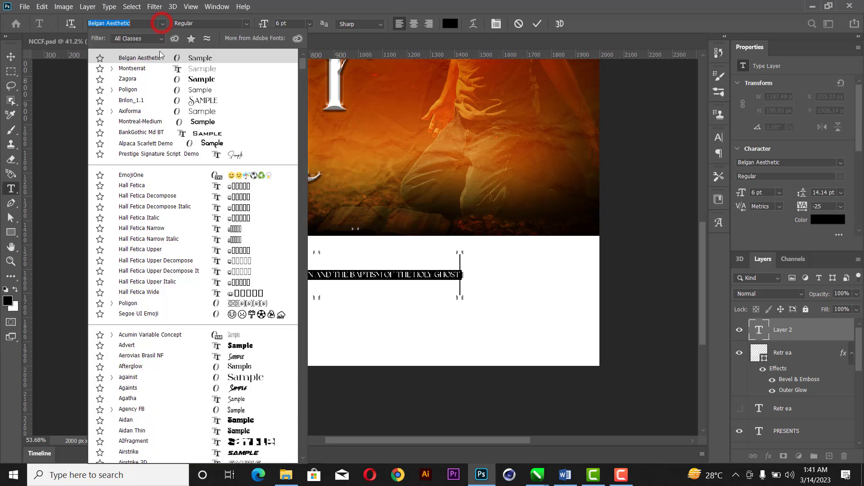
pyautogui.click(158, 68)
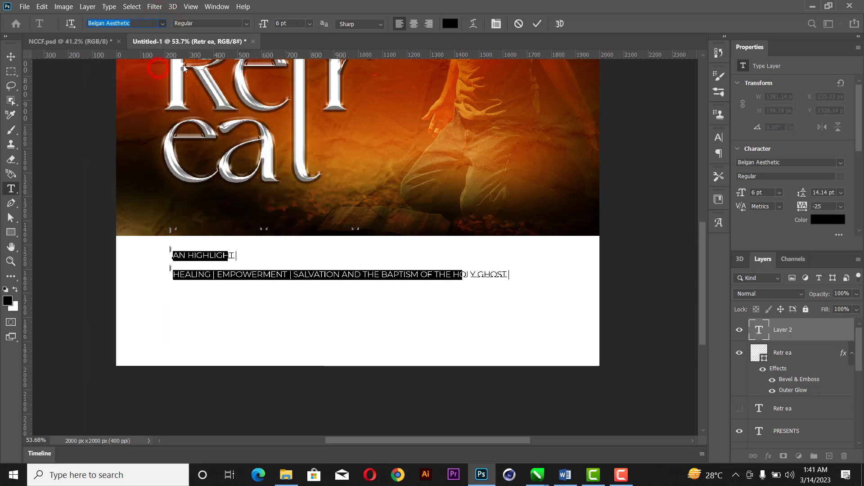
pyautogui.click(538, 23)
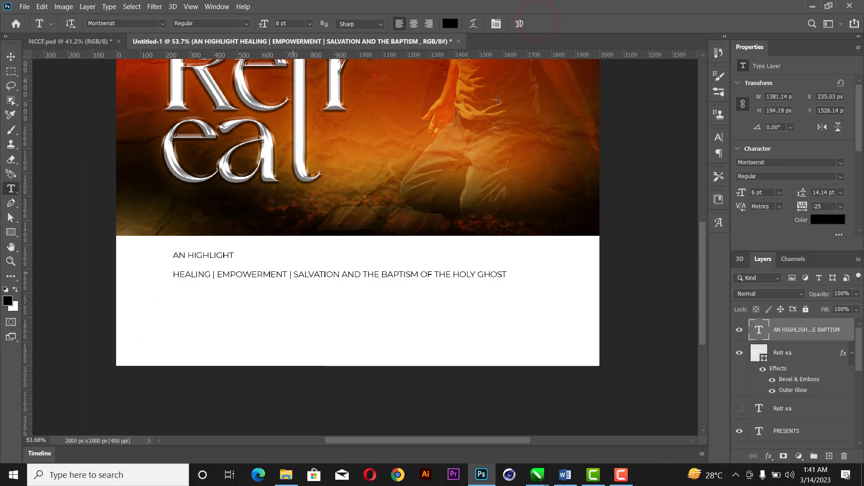
# Set the leading of the whole highlight text to Auto and commit the edit
pyautogui.hotkey('ctrl', 'a')
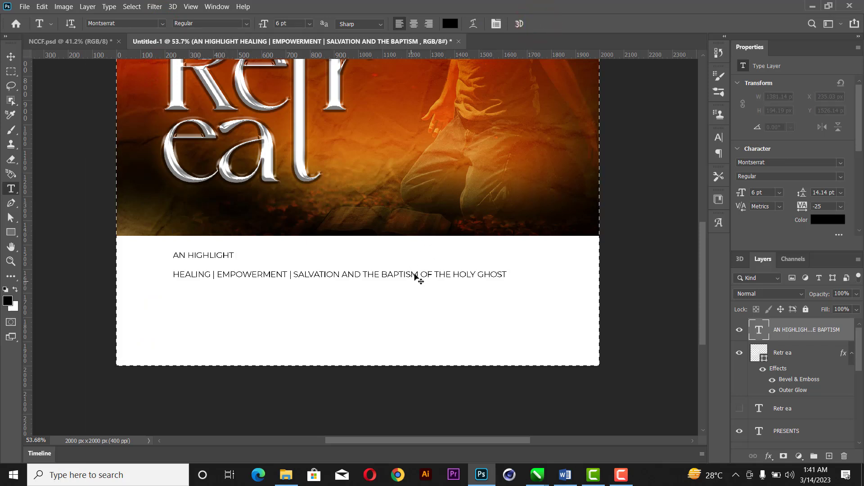
pyautogui.click(415, 275)
pyautogui.hotkey('ctrl', 'a')
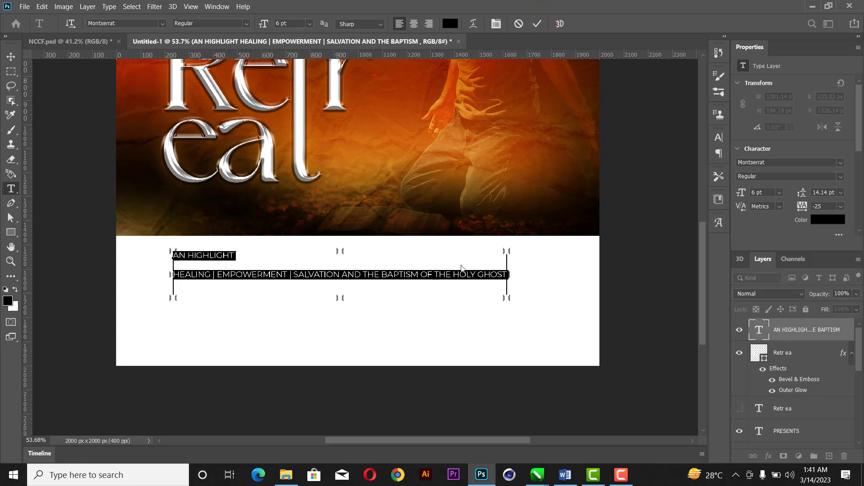
pyautogui.click(841, 194)
pyautogui.click(836, 199)
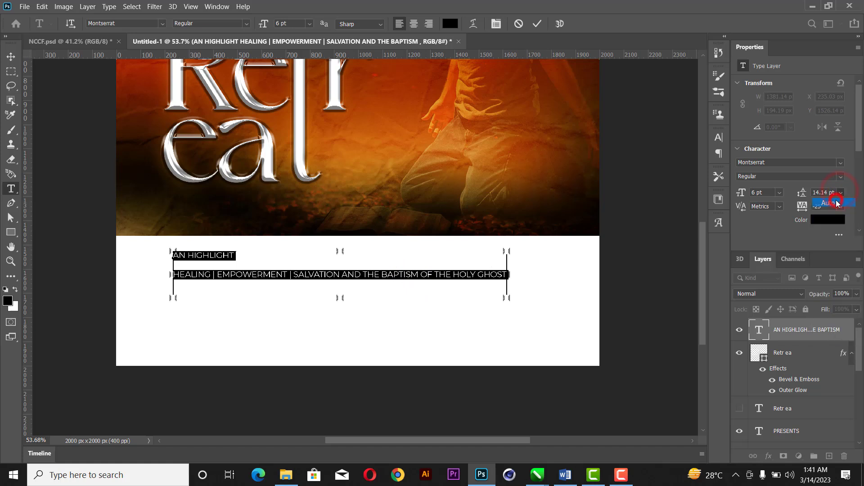
pyautogui.click(536, 25)
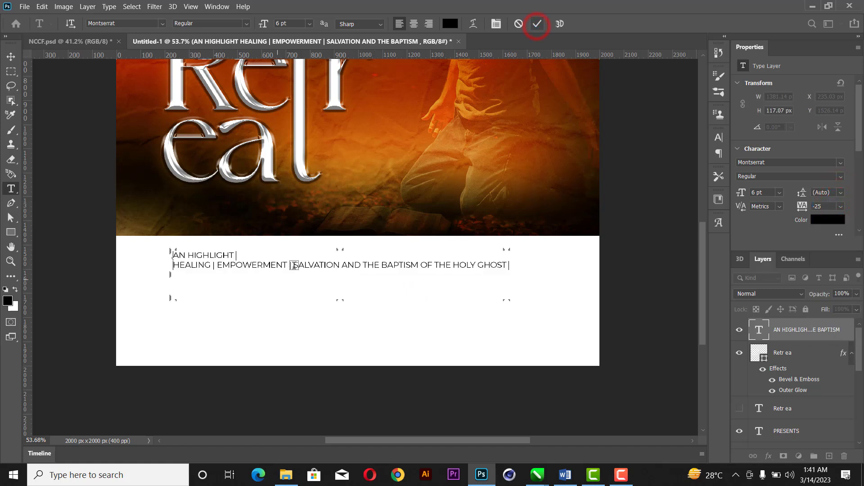
# Insert line breaks in the highlight text before SALVATION and before OF THE HOLY GHOST, and commit the edit
pyautogui.click(294, 266)
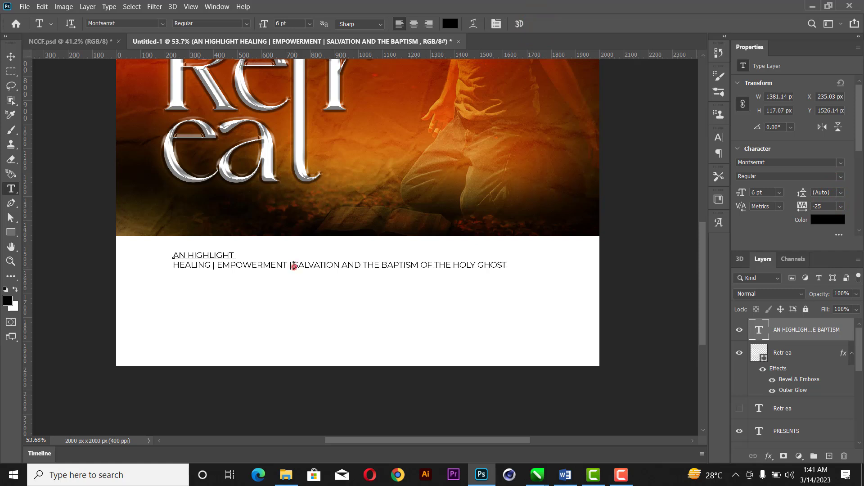
pyautogui.press('Return')
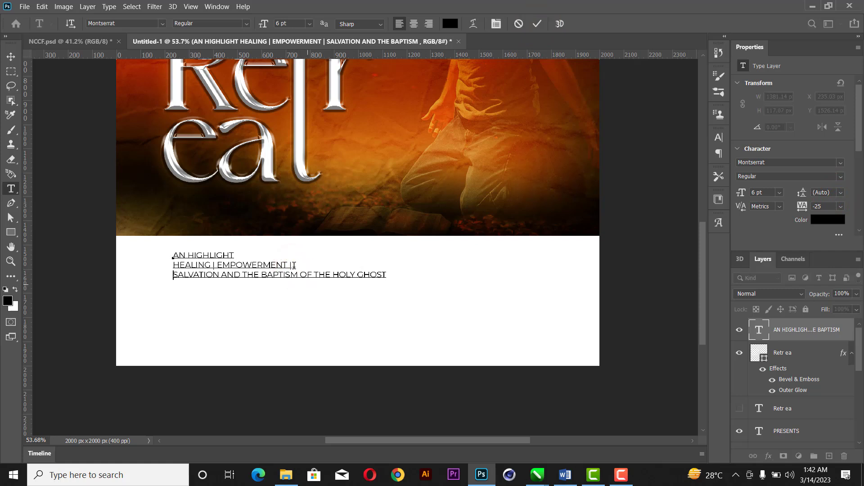
pyautogui.click(301, 276)
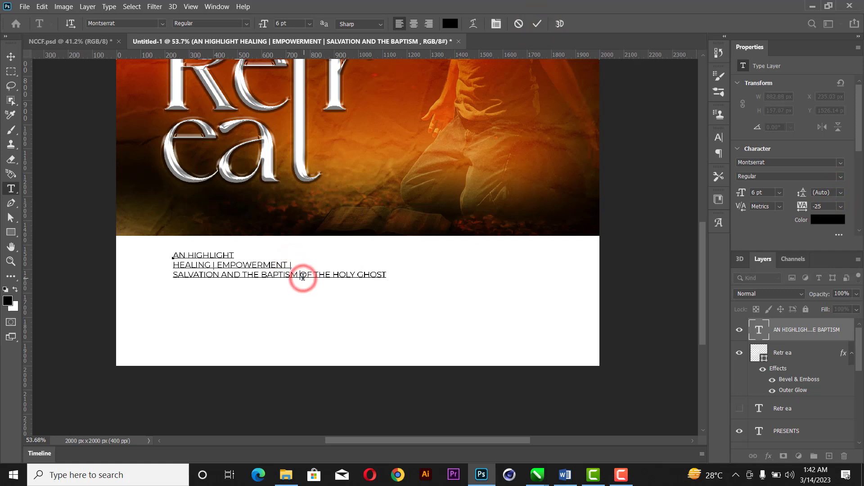
pyautogui.press('Return')
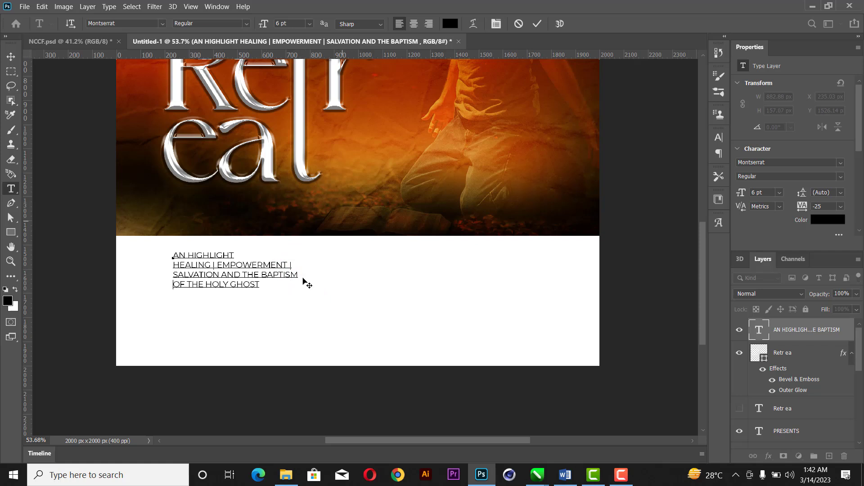
pyautogui.click(536, 26)
# Move the highlight text block down about 48 px within the white panel and deselect it
pyautogui.click(11, 56)
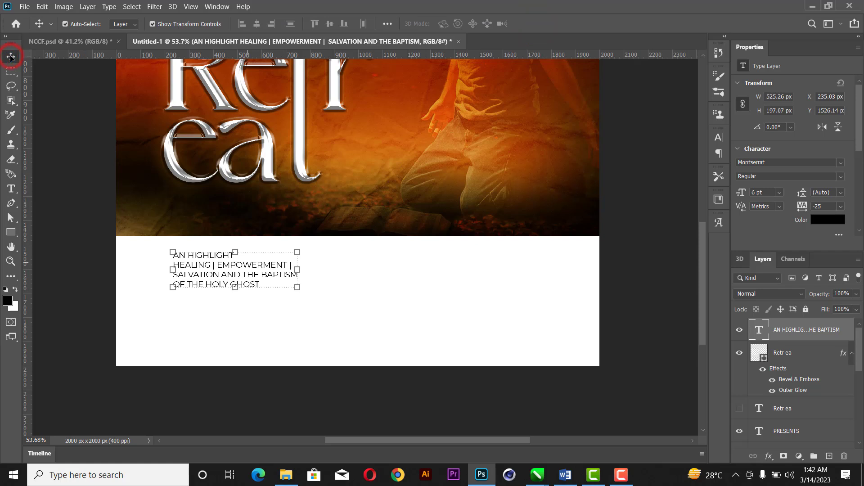
pyautogui.scroll(1, 29, 77)
pyautogui.moveTo(244, 293)
pyautogui.mouseDown()
pyautogui.moveTo(242, 320)
pyautogui.moveTo(243, 305)
pyautogui.mouseUp()
pyautogui.hotkey('ctrl', 't')
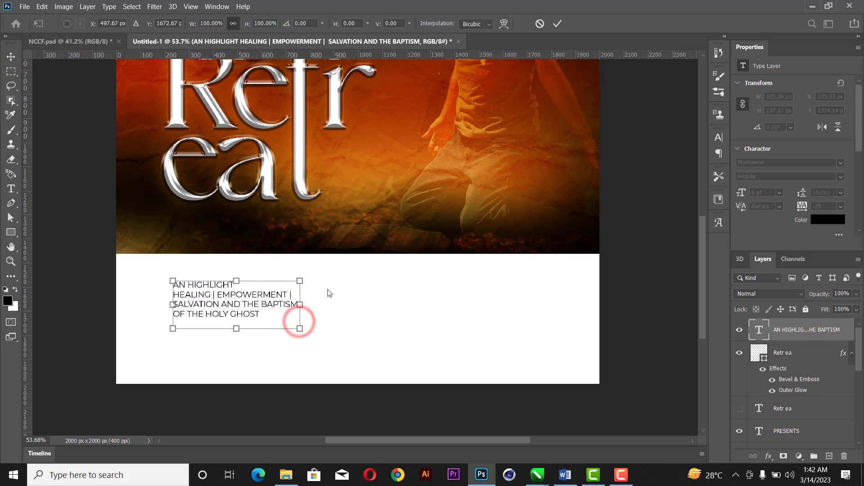
pyautogui.click(558, 24)
pyautogui.click(628, 302)
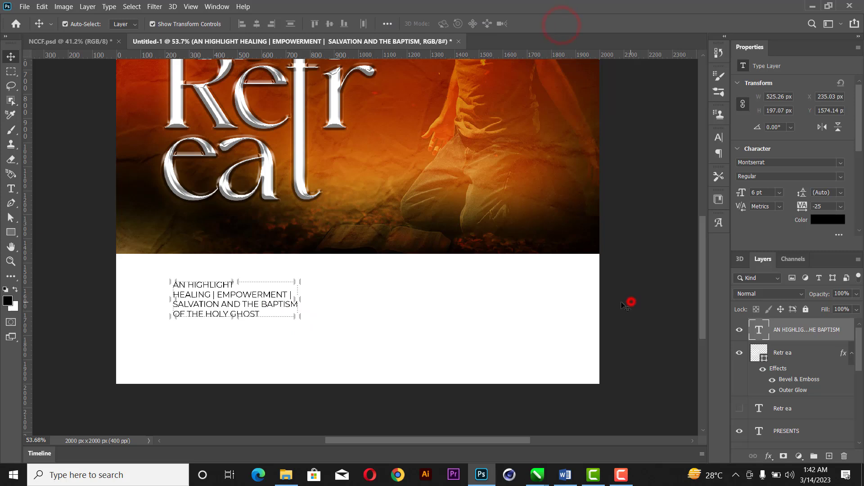
# Set the font style of the highlight text block to Montserrat Medium, keeping its 6 pt size
pyautogui.scroll(1, 235, 318)
pyautogui.scroll(1, 235, 319)
pyautogui.click(239, 297)
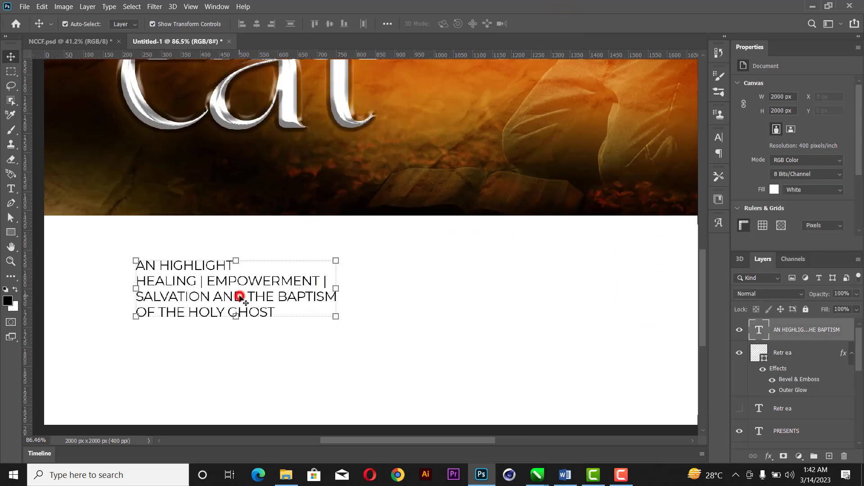
pyautogui.click(839, 177)
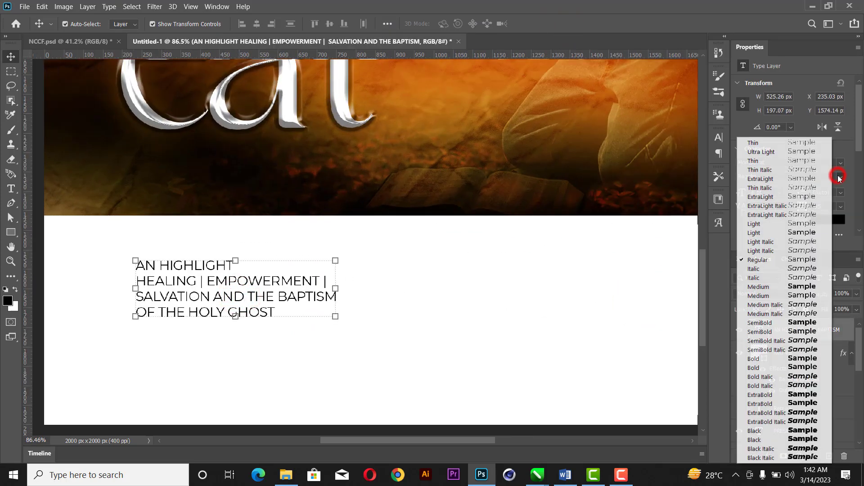
pyautogui.click(760, 291)
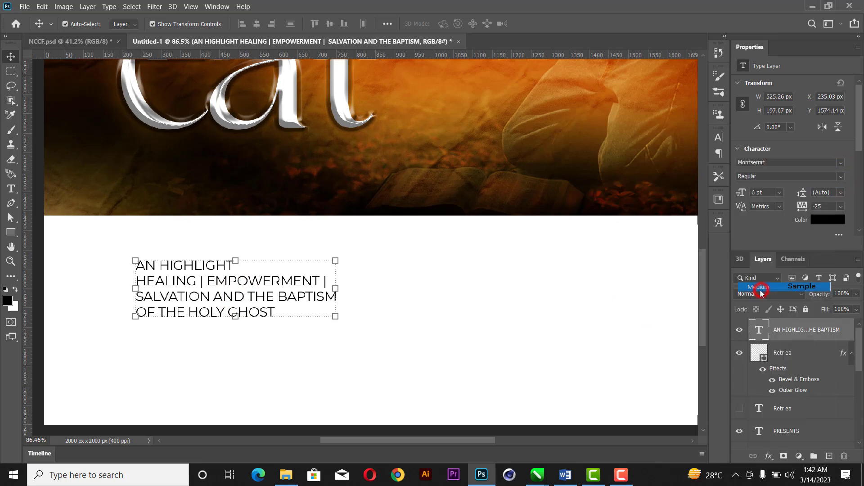
pyautogui.click(497, 270)
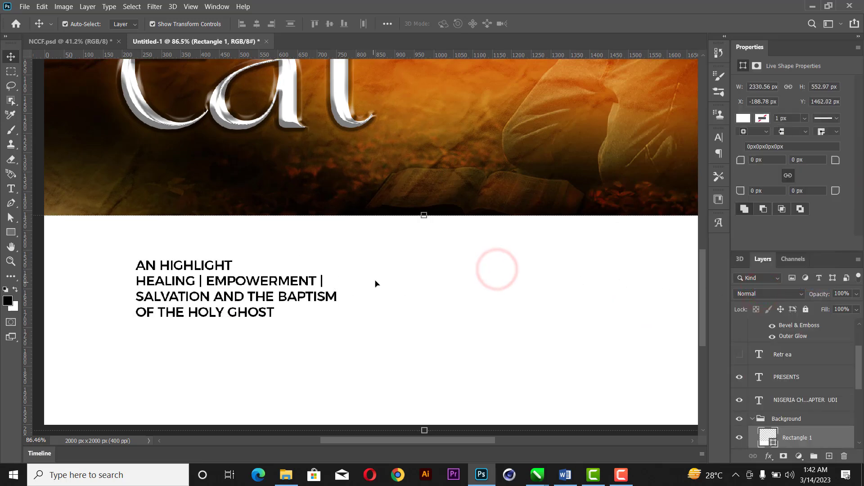
pyautogui.click(315, 295)
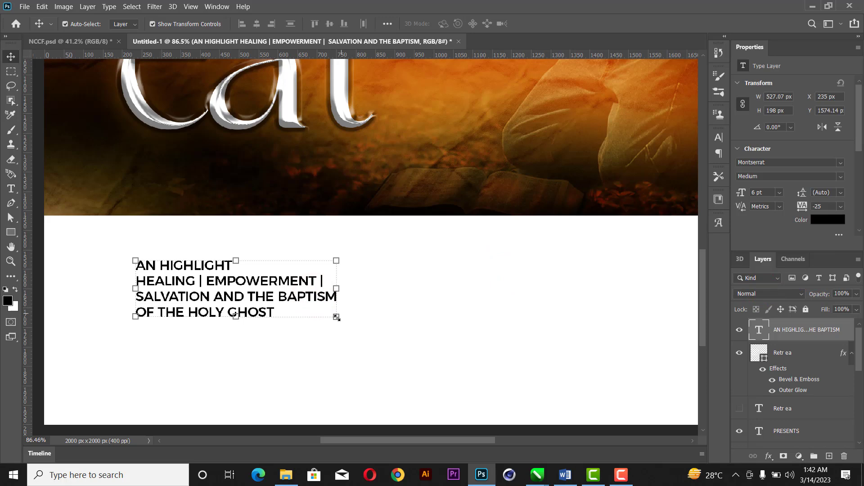
pyautogui.moveTo(337, 316); pyautogui.dragTo(341, 335)
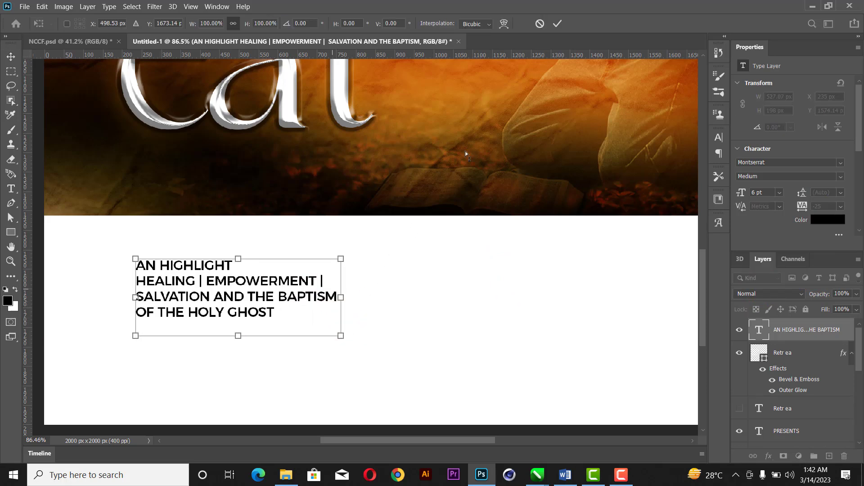
pyautogui.click(558, 23)
# Collapse the Retreat title's effects and the Background group, and align the highlight text's left edge with the fellowship name text
pyautogui.scroll(-2, 571, 275)
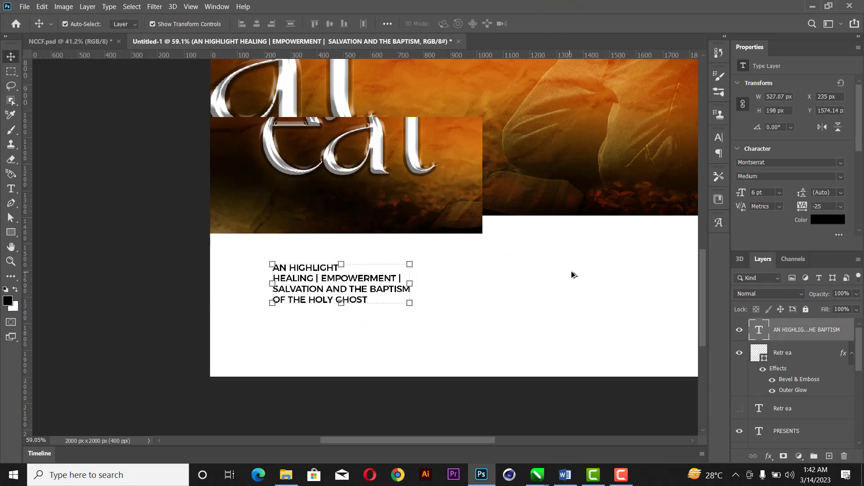
pyautogui.scroll(-2, 572, 274)
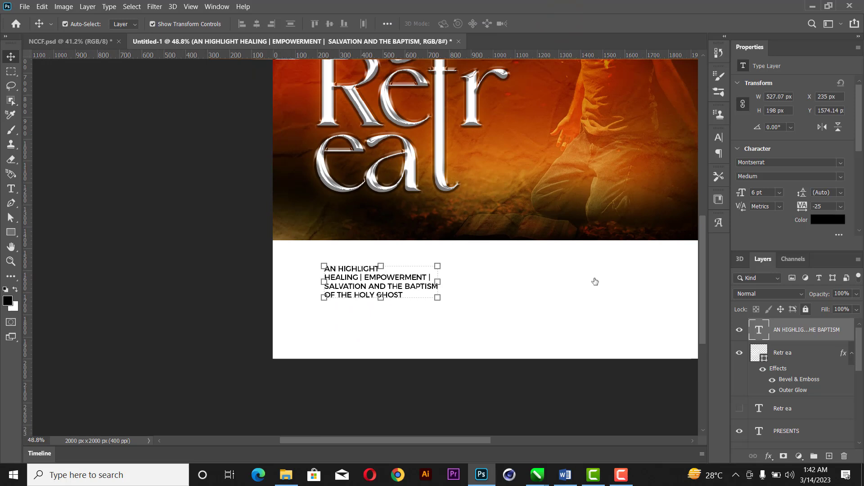
pyautogui.click(854, 353)
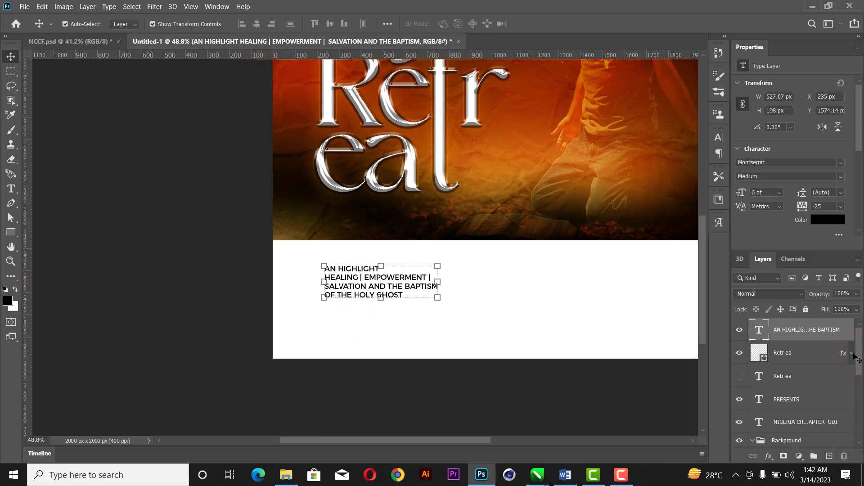
pyautogui.click(754, 442)
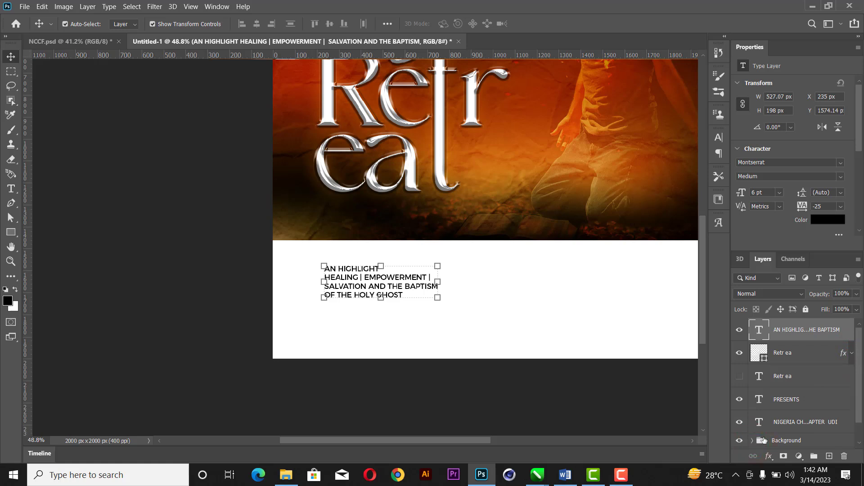
pyautogui.keyDown('ctrl'); pyautogui.click(796, 423); pyautogui.keyUp('ctrl')
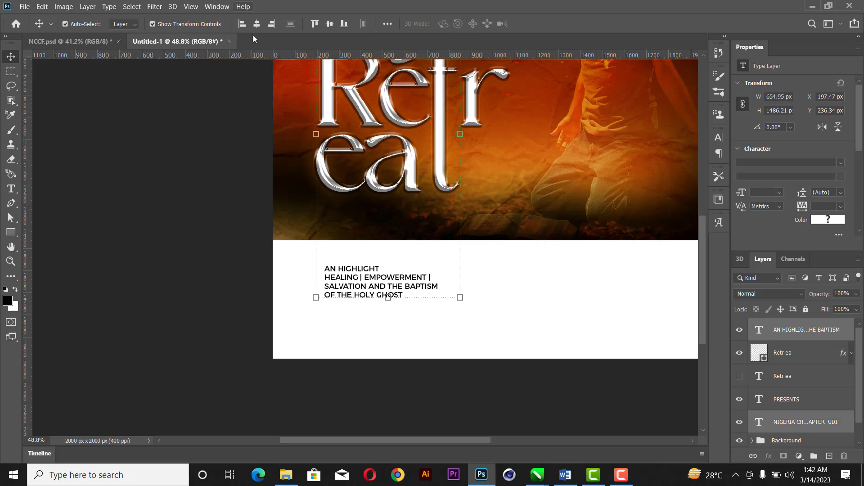
pyautogui.click(522, 380)
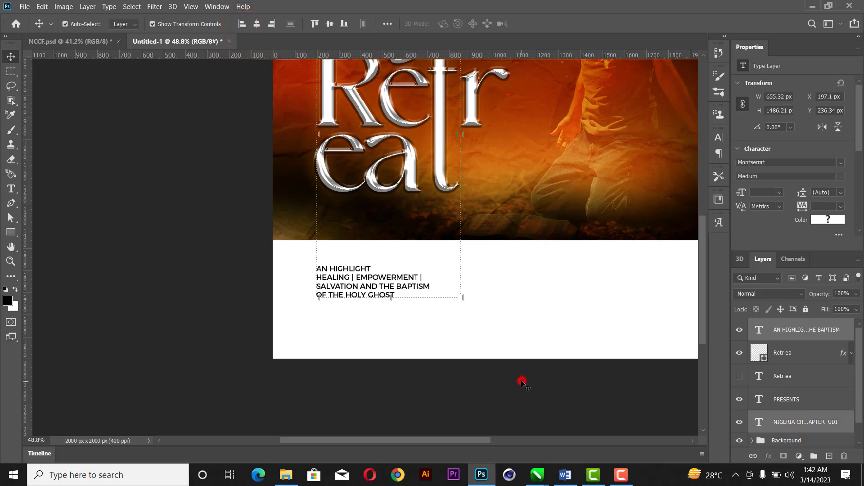
# Scale the highlight text block up proportionally to about 600 px wide (6.83 pt), apply the transform and deselect it
pyautogui.scroll(3, 423, 298)
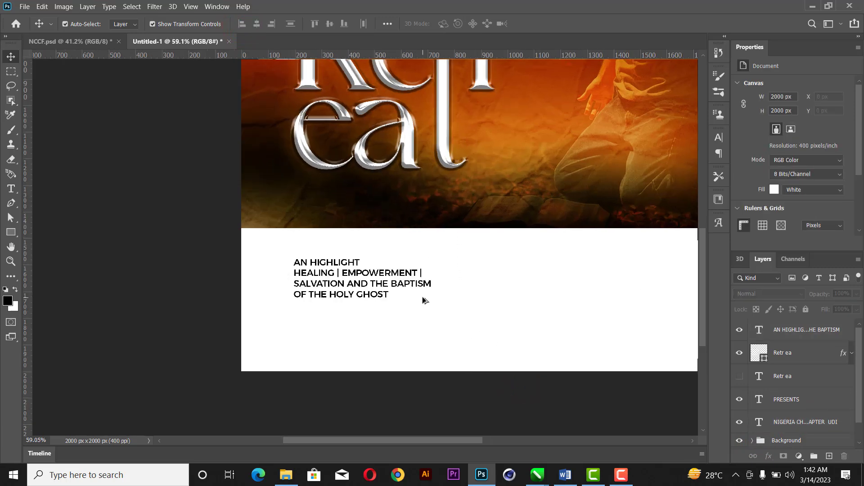
pyautogui.click(430, 285)
pyautogui.moveTo(431, 286); pyautogui.dragTo(456, 322)
pyautogui.click(557, 25)
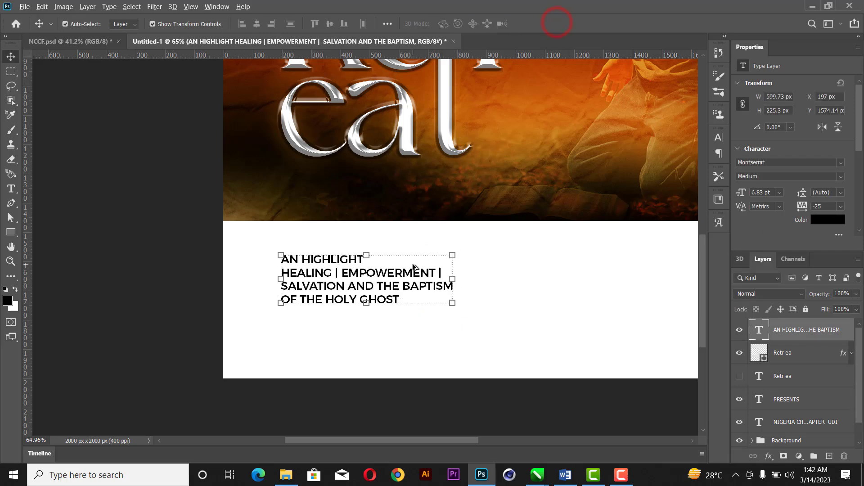
pyautogui.scroll(-2, 413, 267)
pyautogui.click(512, 380)
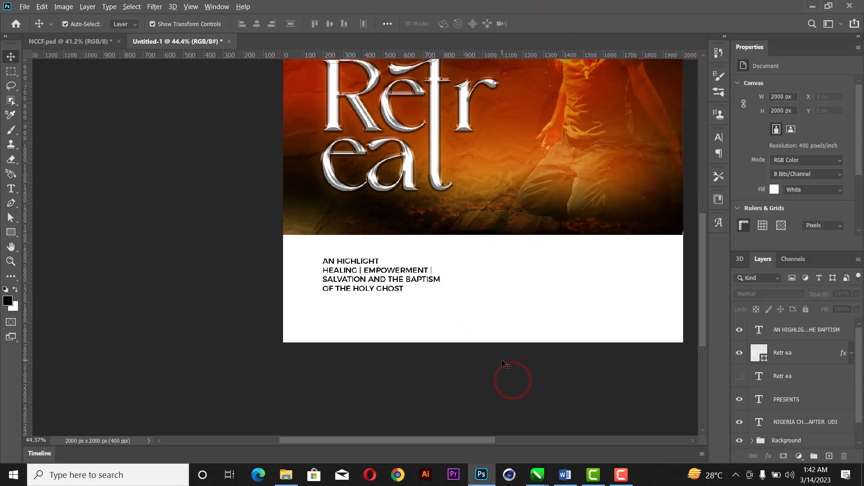
# Move the highlight text block straight down to a Y position of about 1610 px in the white panel and deselect it
pyautogui.hotkey('ctrl', '0')
pyautogui.scroll(1, 440, 380)
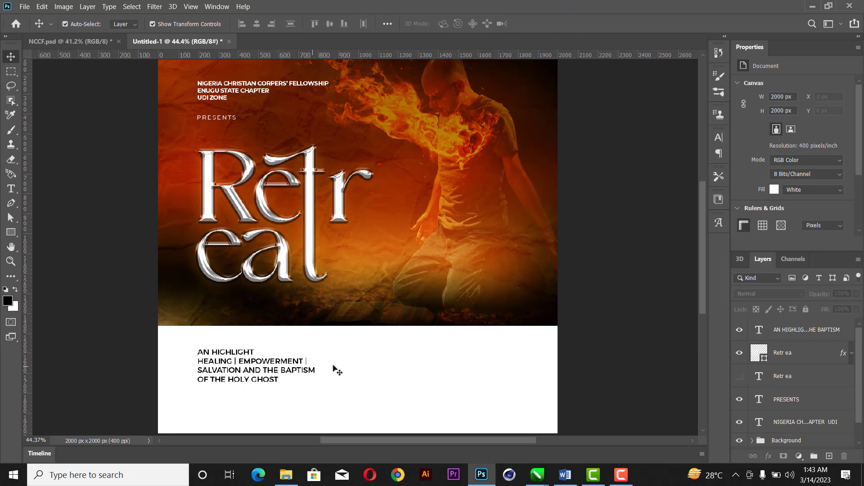
pyautogui.moveTo(297, 369); pyautogui.dragTo(297, 377)
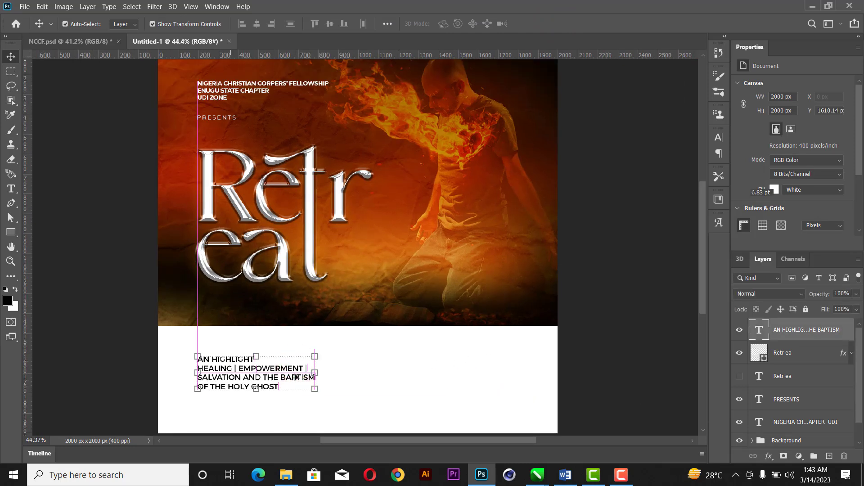
pyautogui.click(612, 341)
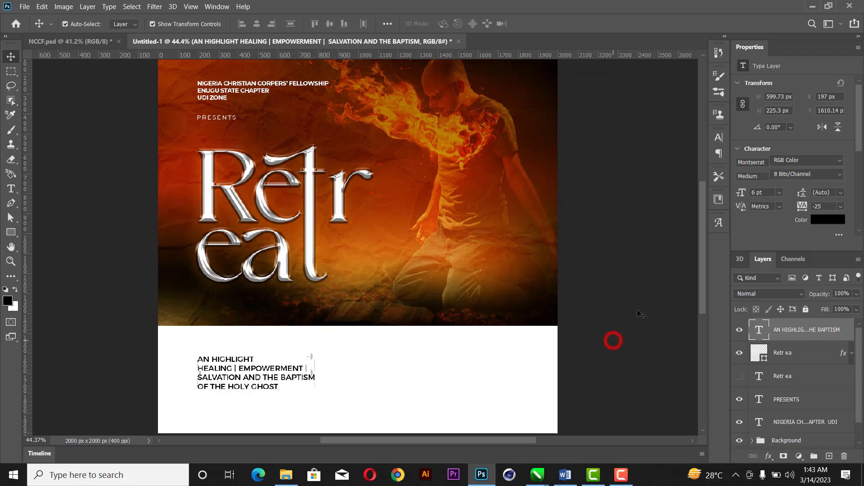
pyautogui.moveTo(703, 228); pyautogui.dragTo(699, 253)
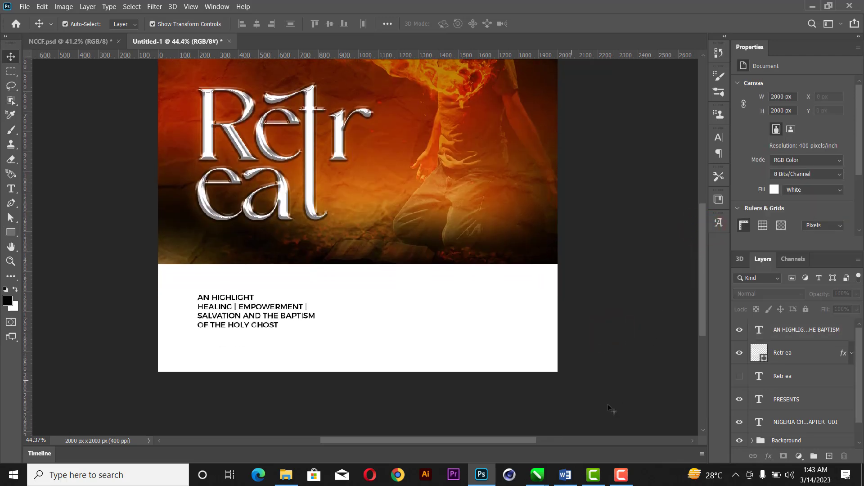
# Switch to Word and copy the line "THIS FRIDAY 17TH MARCH, 2023"
pyautogui.click(565, 475)
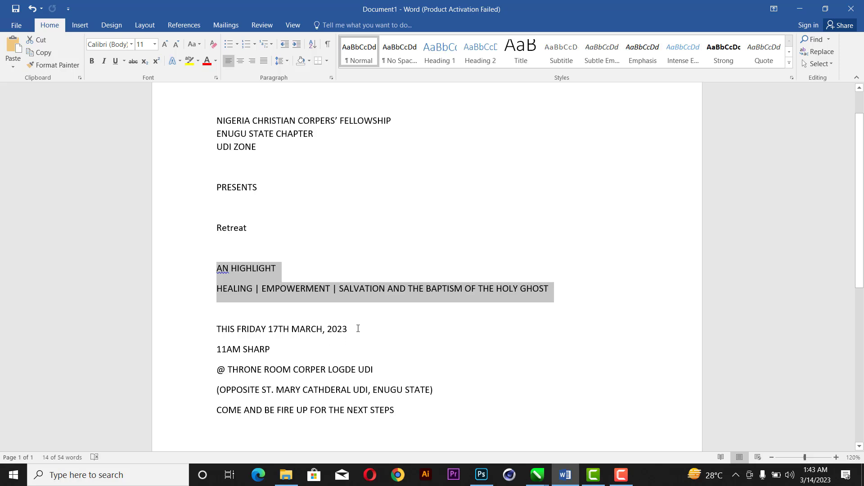
pyautogui.moveTo(344, 328); pyautogui.dragTo(218, 329)
pyautogui.hotkey('ctrl', 'c')
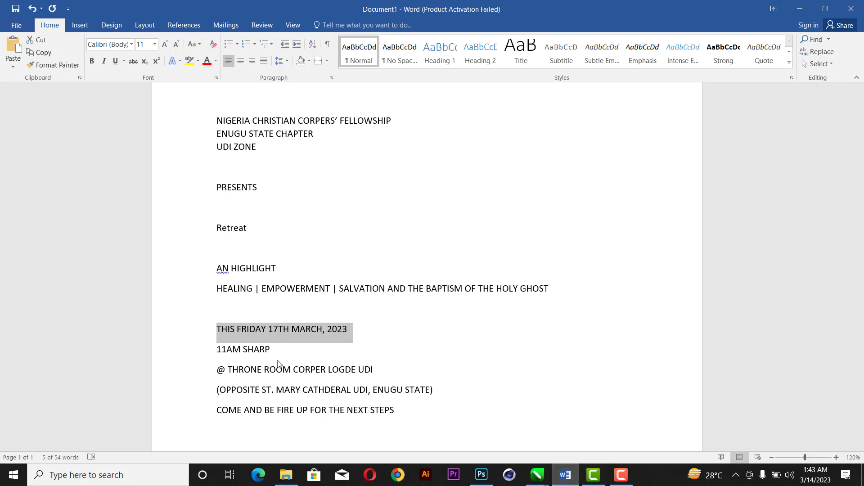
# Switch back to Photoshop and paste the copied date line as new text in the white panel, beside the highlight block
pyautogui.click(481, 475)
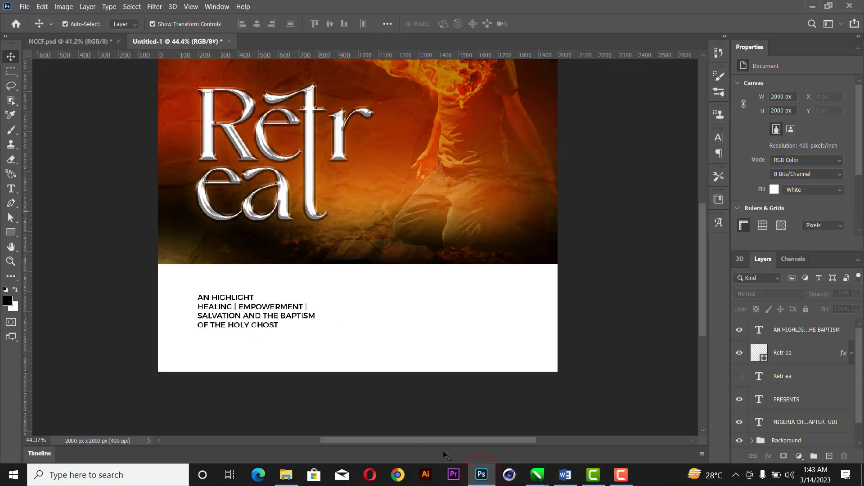
pyautogui.click(11, 188)
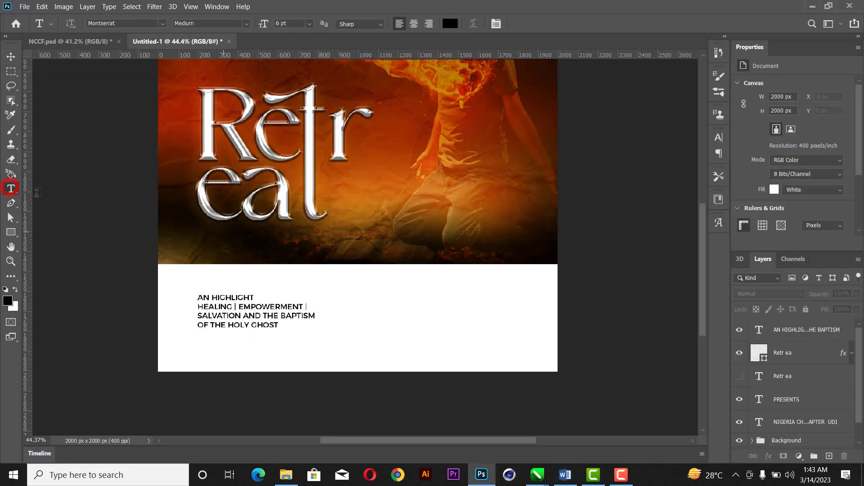
pyautogui.click(391, 297)
pyautogui.hotkey('ctrl', 'v')
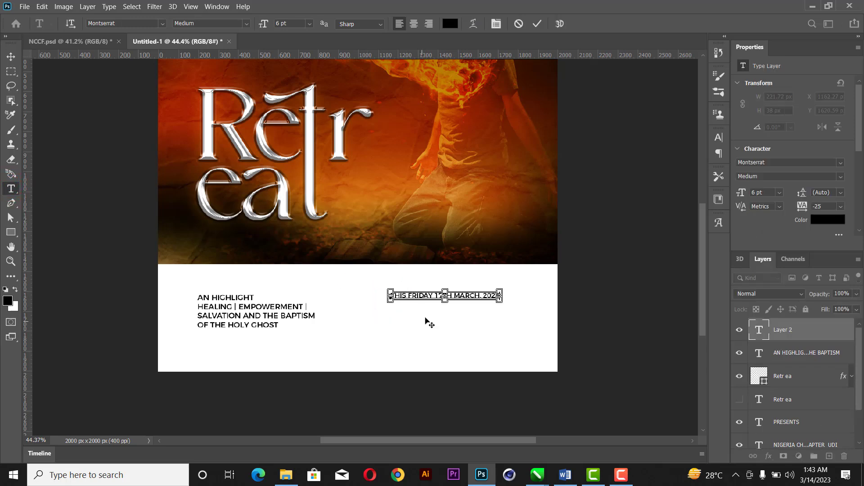
# Break the date text into two lines after "THIS FRIDAY" and commit the text edit
pyautogui.scroll(2, 427, 321)
pyautogui.scroll(3, 426, 321)
pyautogui.click(449, 272)
pyautogui.press('Return')
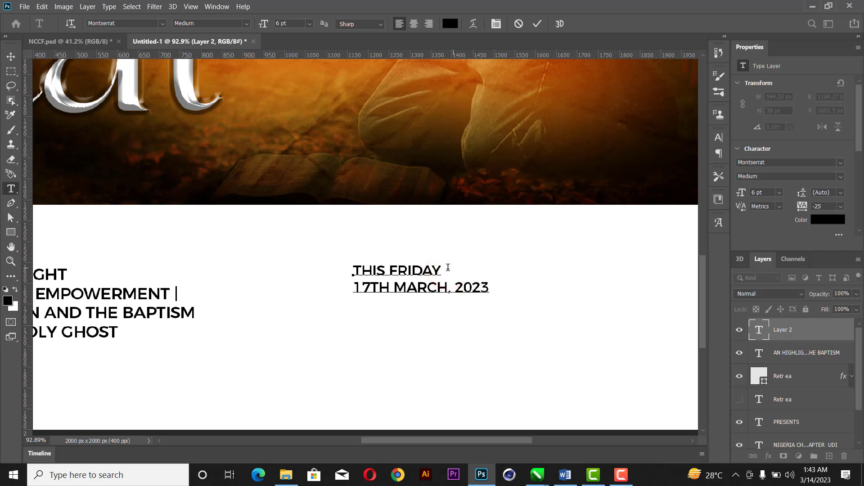
pyautogui.click(539, 23)
# Move the date text block within the white panel to about X 1125 px, Y 1614 px
pyautogui.click(11, 57)
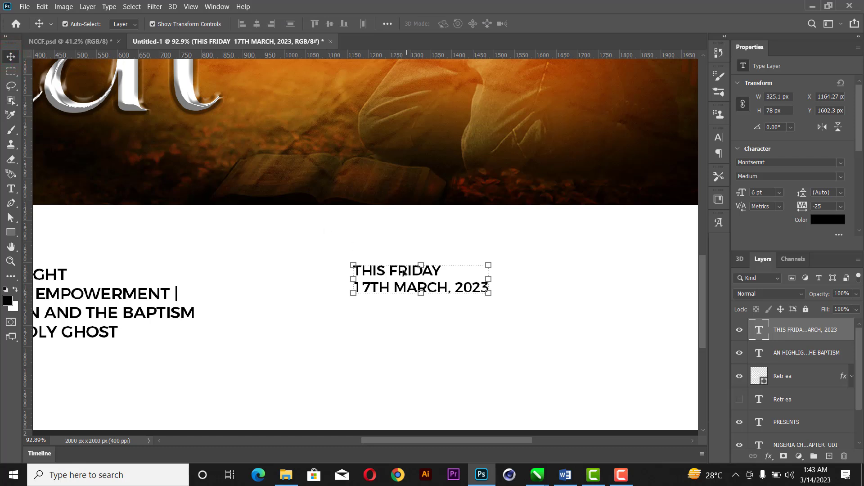
pyautogui.moveTo(404, 272); pyautogui.dragTo(387, 266)
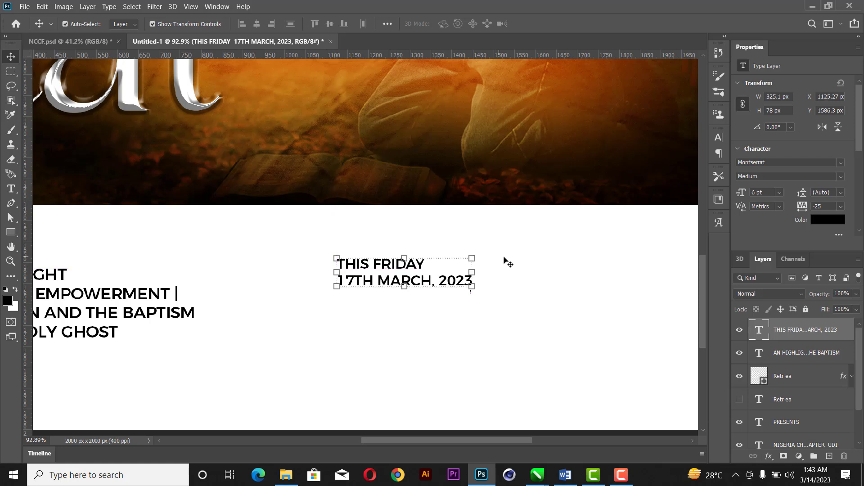
pyautogui.click(505, 251)
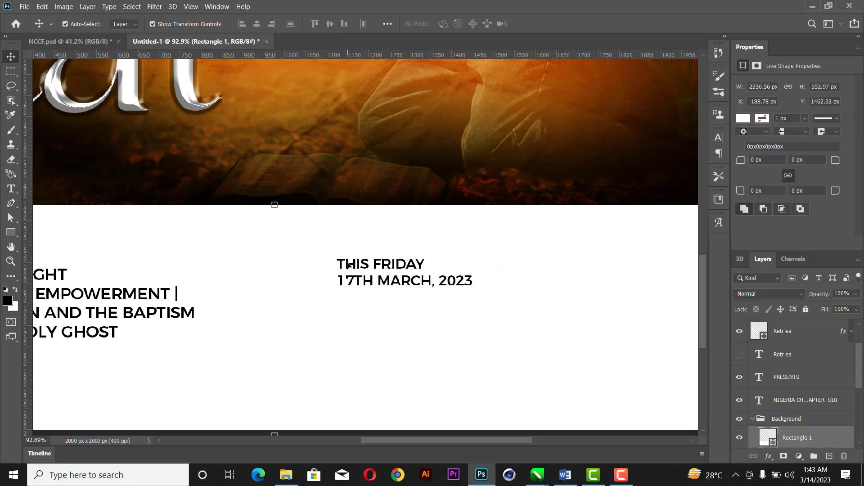
pyautogui.moveTo(388, 266); pyautogui.dragTo(389, 279)
# Draw a thin black horizontal rectangle about 337 × 5 px just above the date text, spanning its width
pyautogui.click(10, 233)
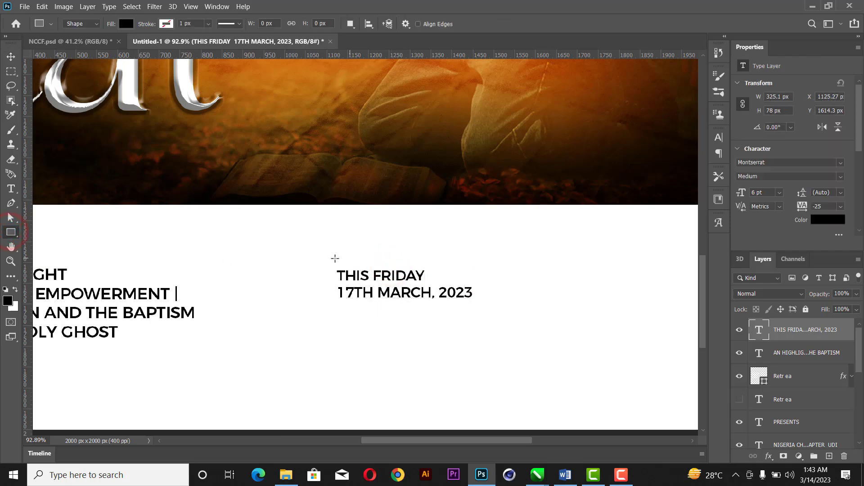
pyautogui.moveTo(335, 258); pyautogui.dragTo(474, 261)
pyautogui.moveTo(474, 259); pyautogui.dragTo(474, 260)
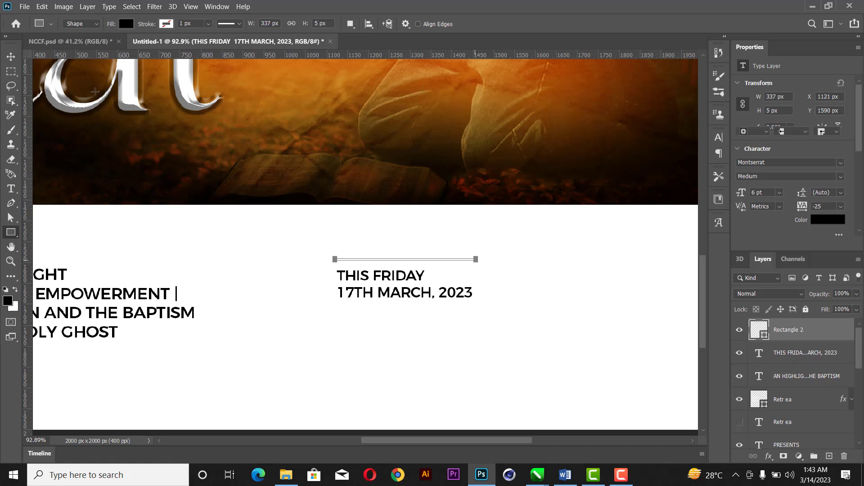
# Align the left edges of the thin black line and the THIS FRIDAY 17TH MARCH, 2023 text
pyautogui.click(11, 57)
pyautogui.keyDown('shift'); pyautogui.click(344, 277); pyautogui.keyUp('shift')
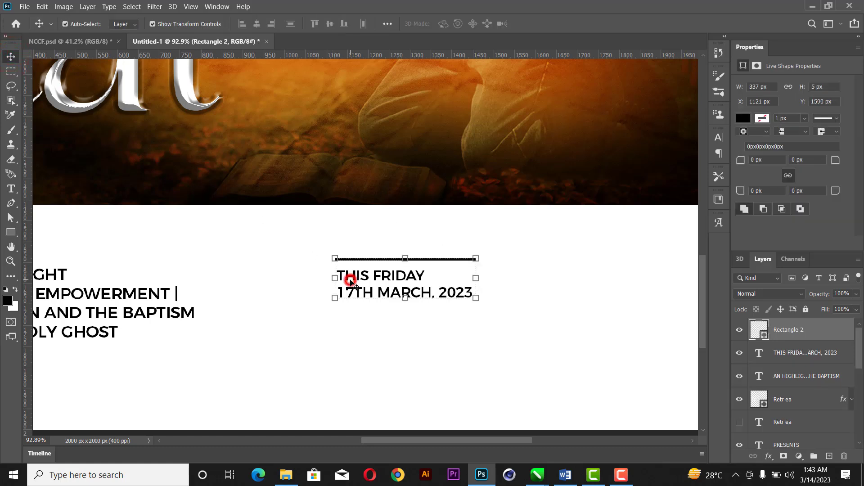
pyautogui.click(243, 24)
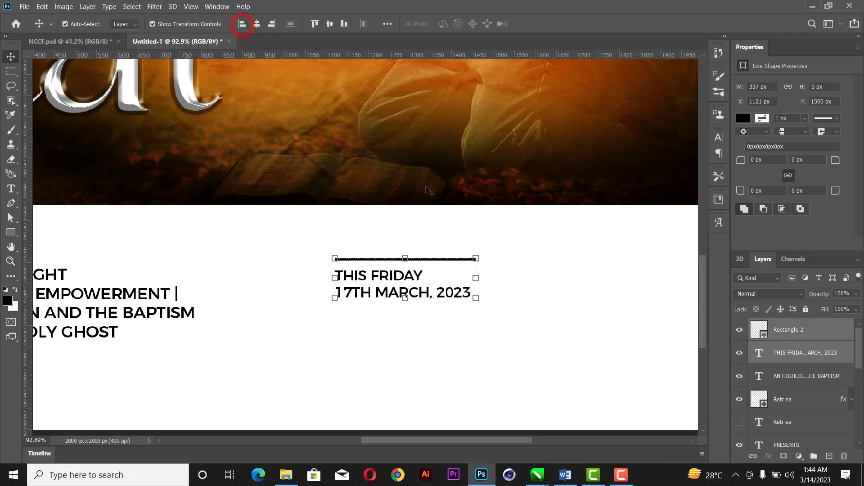
pyautogui.click(537, 285)
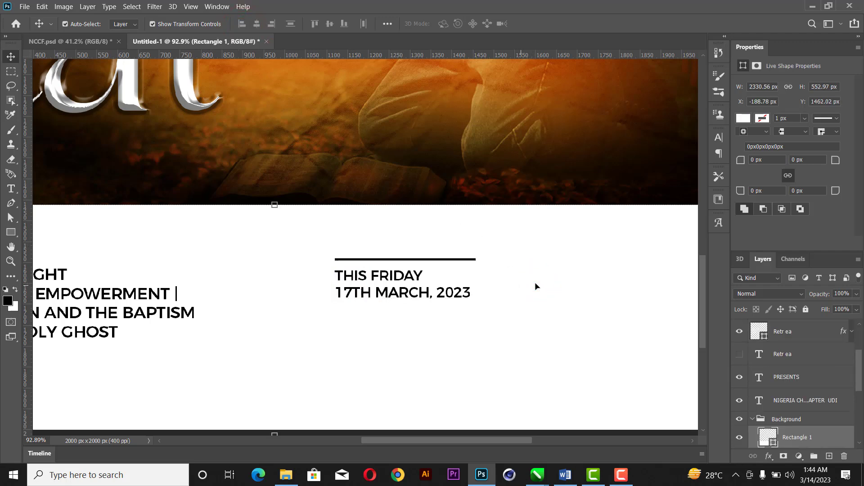
# Shorten the black line above the date to about 324 px so it matches the date text's width
pyautogui.scroll(5, 491, 284)
pyautogui.click(456, 242)
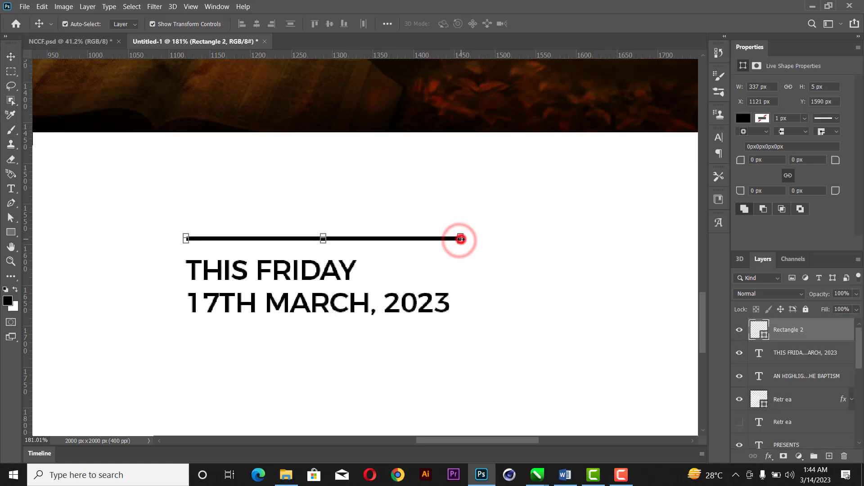
pyautogui.click(460, 239)
pyautogui.moveTo(460, 239); pyautogui.dragTo(452, 242)
pyautogui.click(557, 24)
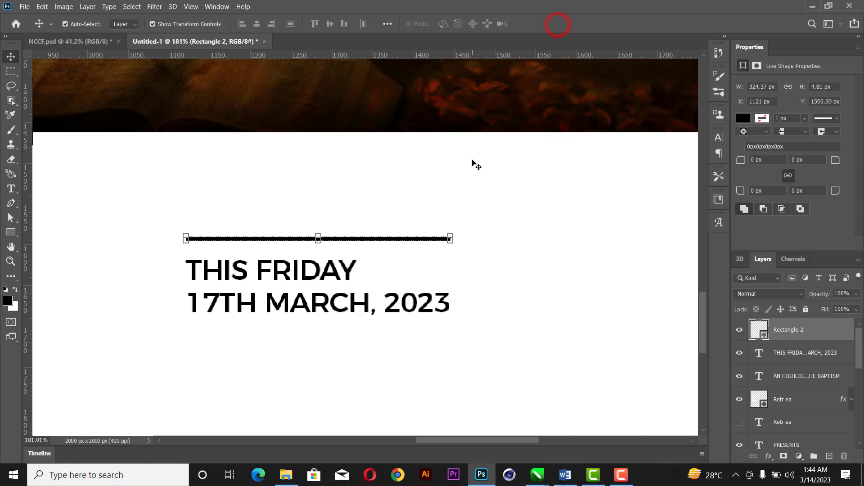
# Nudge the black line down closer to the date text, to a Y position of about 1604 px
pyautogui.press('Down')
pyautogui.press('Down')
pyautogui.press('Down')
pyautogui.press('Down')
pyautogui.press('Down')
pyautogui.press('Down')
pyautogui.press('Down')
pyautogui.press('Down')
pyautogui.press('Down')
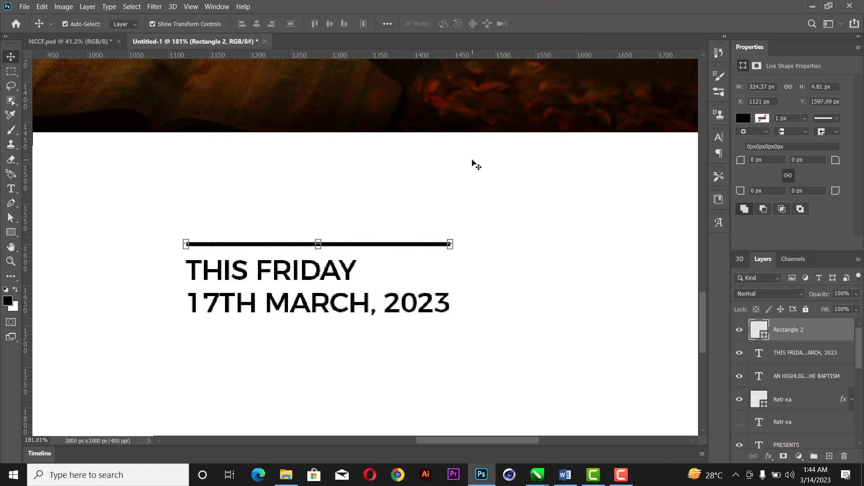
pyautogui.press('Down')
pyautogui.press('Down')
pyautogui.press('Down')
pyautogui.press('Down')
pyautogui.press('Down')
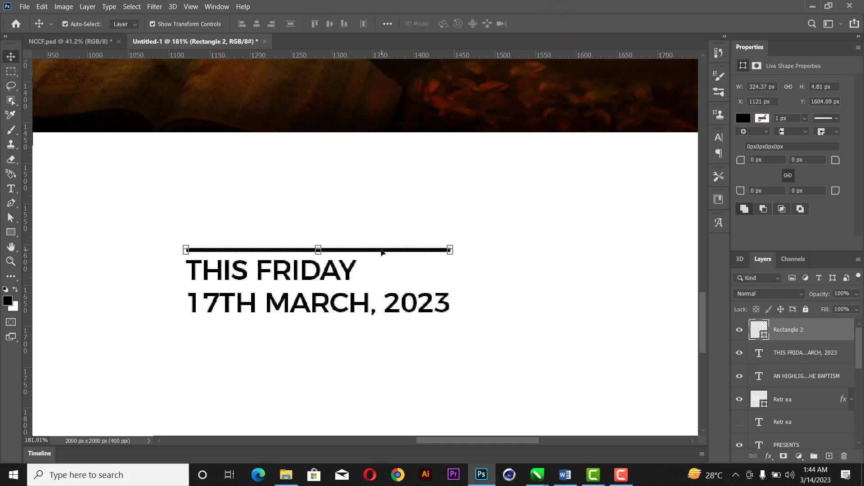
# Duplicate the black line below the date text and distribute the text evenly between the two lines
pyautogui.moveTo(384, 253); pyautogui.dragTo(383, 326)
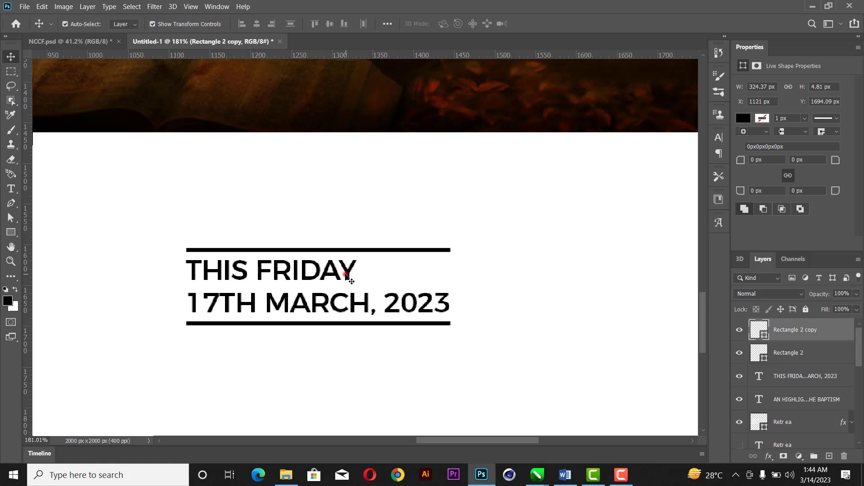
pyautogui.keyDown('shift'); pyautogui.click(345, 278); pyautogui.keyUp('shift')
pyautogui.scroll(3, 376, 253)
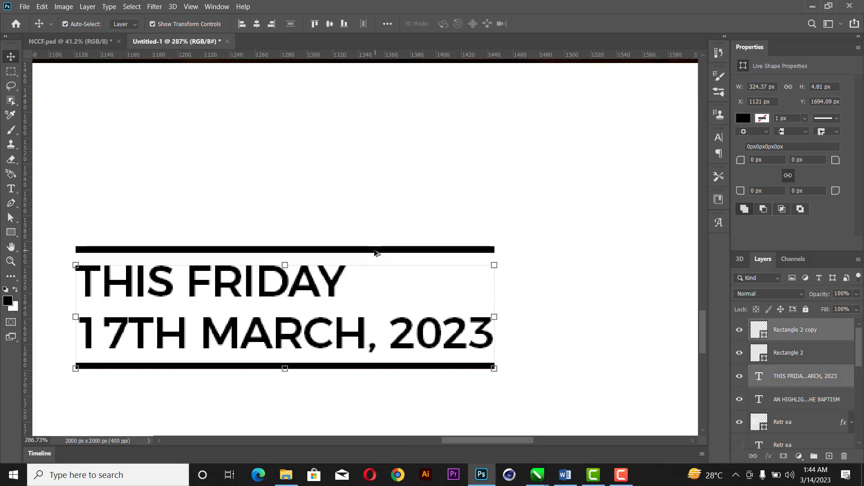
pyautogui.keyDown('shift'); pyautogui.click(385, 249); pyautogui.keyUp('shift')
pyautogui.click(289, 26)
pyautogui.click(386, 165)
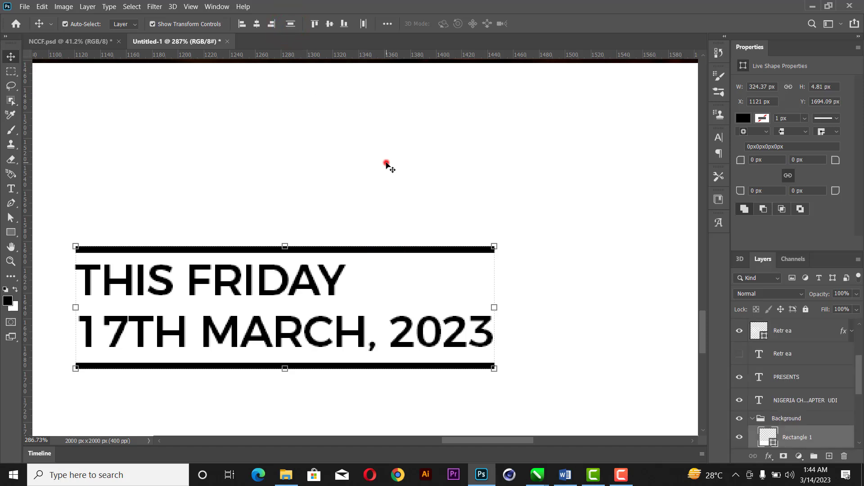
# Nudge the date text slightly down between the two black lines
pyautogui.scroll(-3, 386, 165)
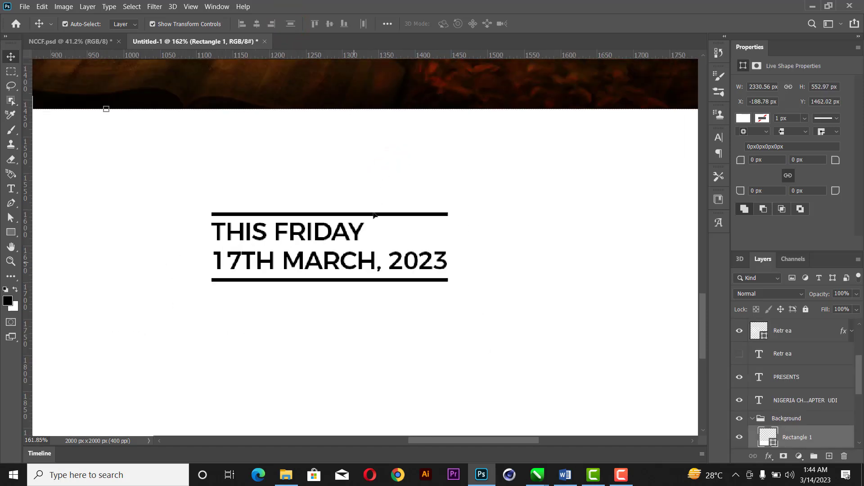
pyautogui.click(362, 264)
pyautogui.press('Down')
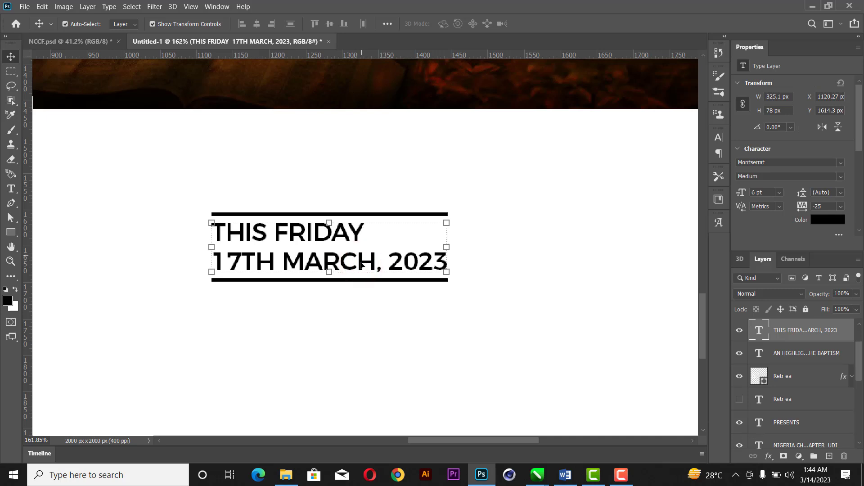
# Draw a black rectangle of about 137 × 96 px beside the date block, level with its two lines
pyautogui.scroll(-1, 356, 218)
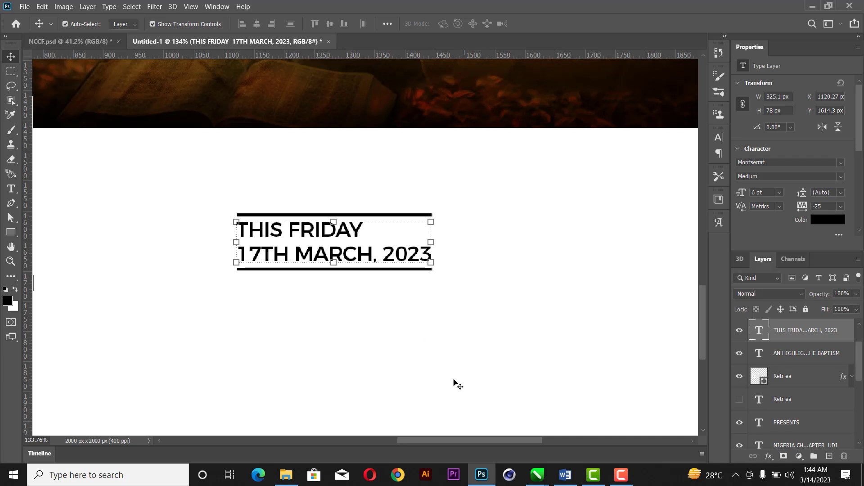
pyautogui.click(11, 232)
pyautogui.moveTo(455, 213); pyautogui.dragTo(537, 270)
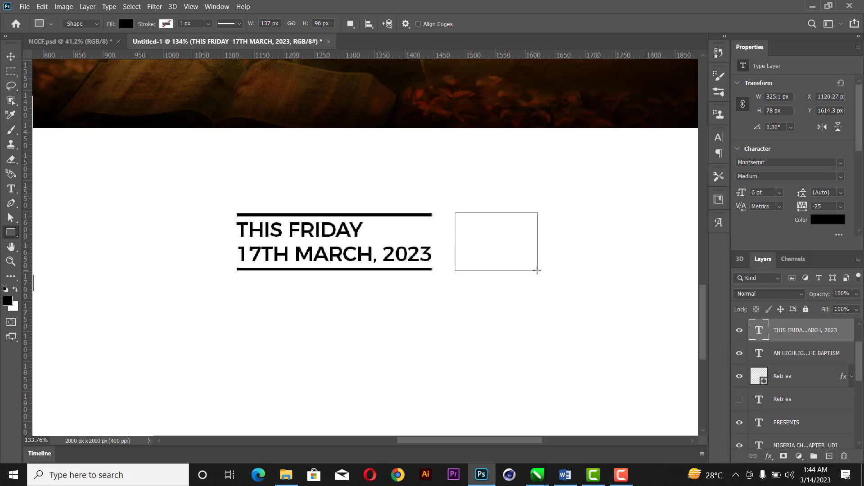
pyautogui.click(10, 57)
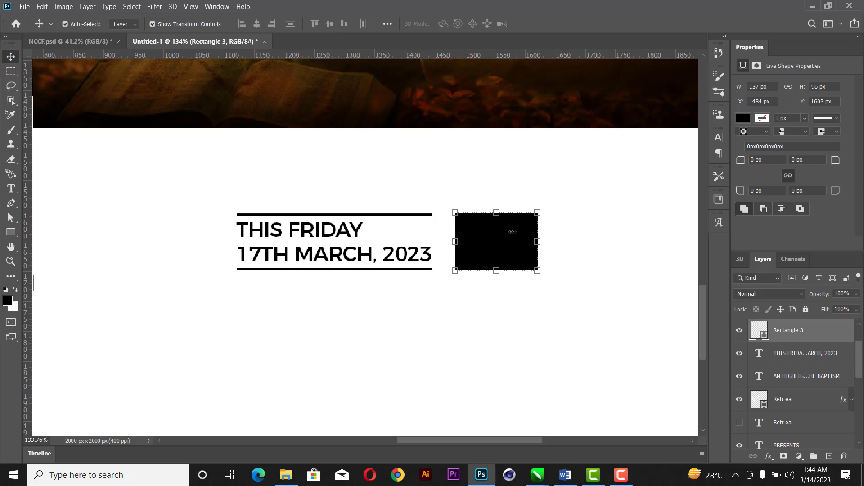
# Resize the black rectangle without fixed proportions to about 146 × 95 px, matching the height of the date block
pyautogui.moveTo(538, 242); pyautogui.dragTo(545, 242)
pyautogui.click(233, 23)
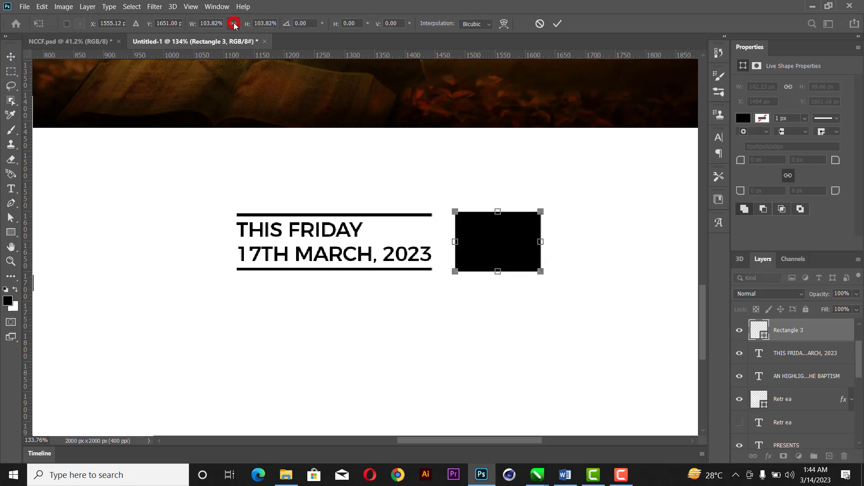
pyautogui.moveTo(499, 208); pyautogui.dragTo(498, 210)
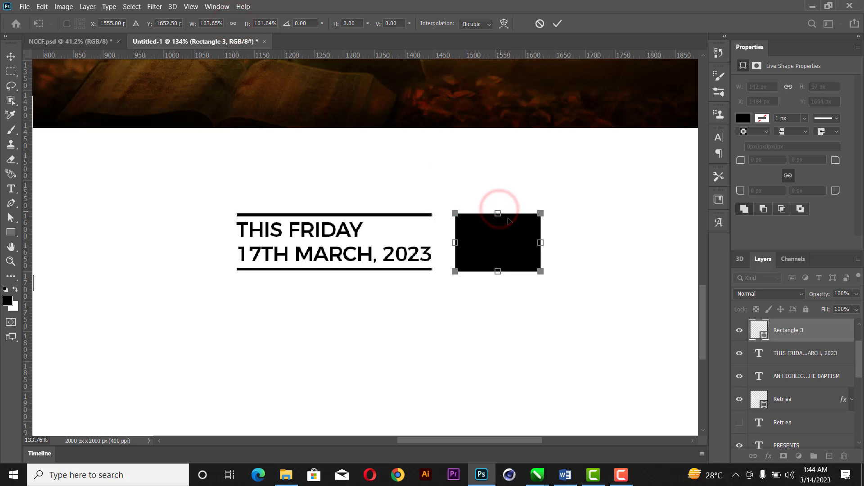
pyautogui.click(542, 246)
pyautogui.moveTo(542, 245); pyautogui.dragTo(544, 245)
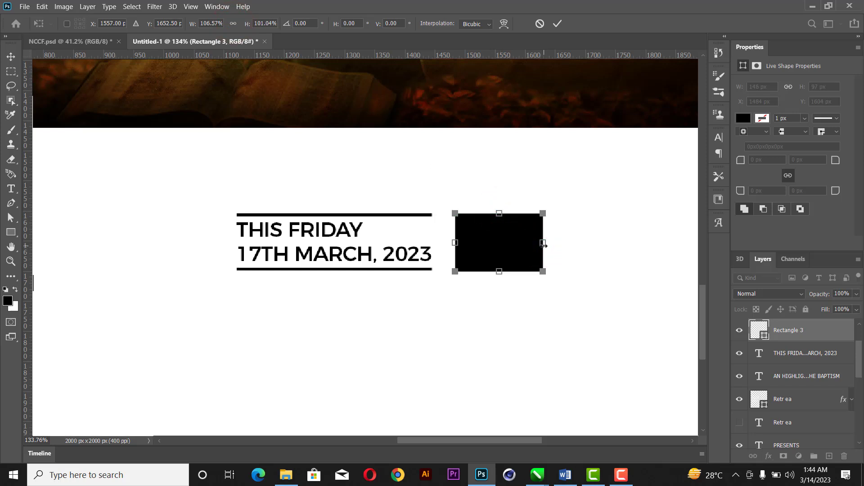
pyautogui.moveTo(501, 273); pyautogui.dragTo(500, 271)
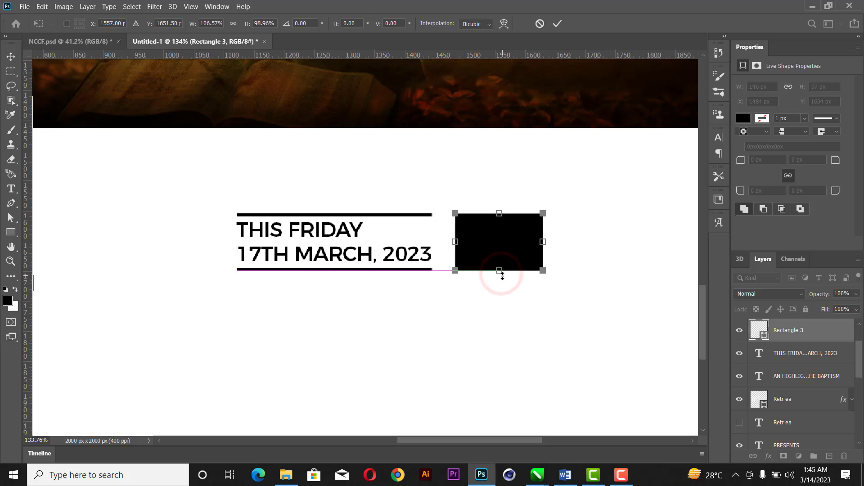
pyautogui.click(558, 24)
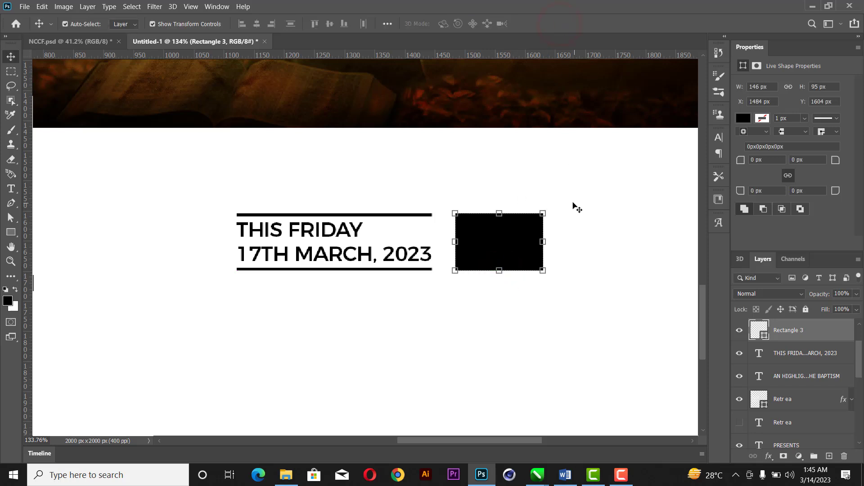
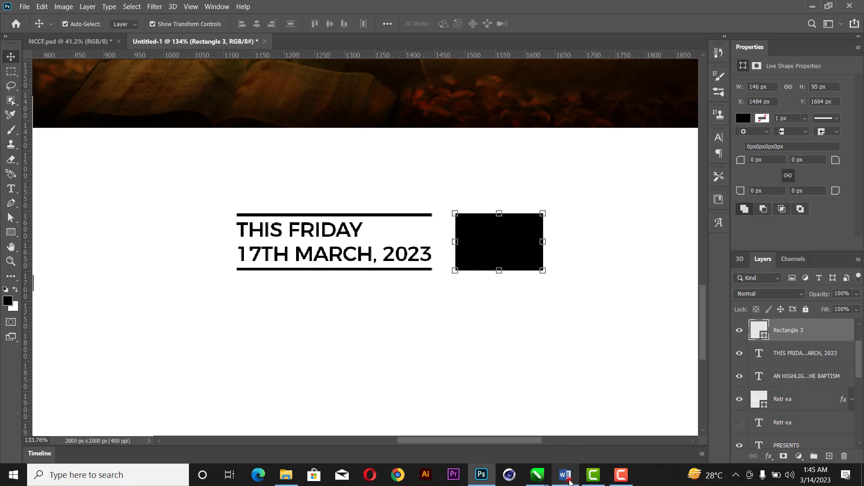
# Copy the 11AM SHARP line from the Word document and return to Photoshop
pyautogui.click(560, 477)
pyautogui.moveTo(274, 348); pyautogui.dragTo(201, 348)
pyautogui.hotkey('ctrl', 'c')
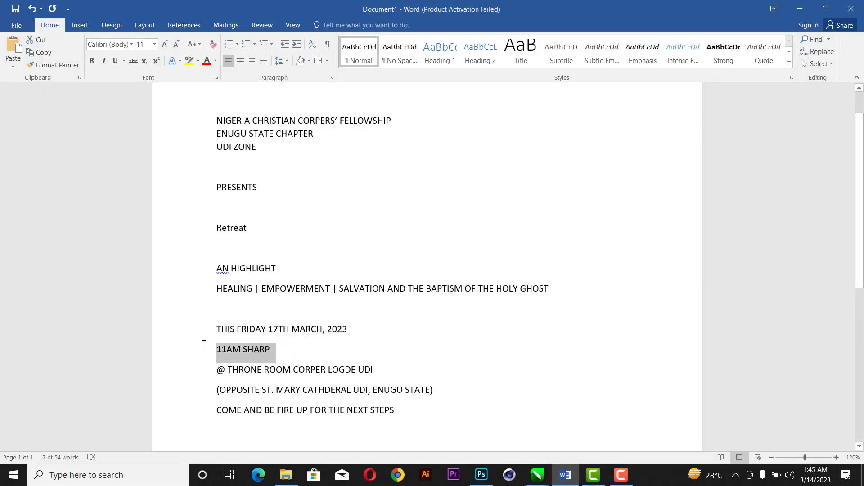
pyautogui.click(481, 475)
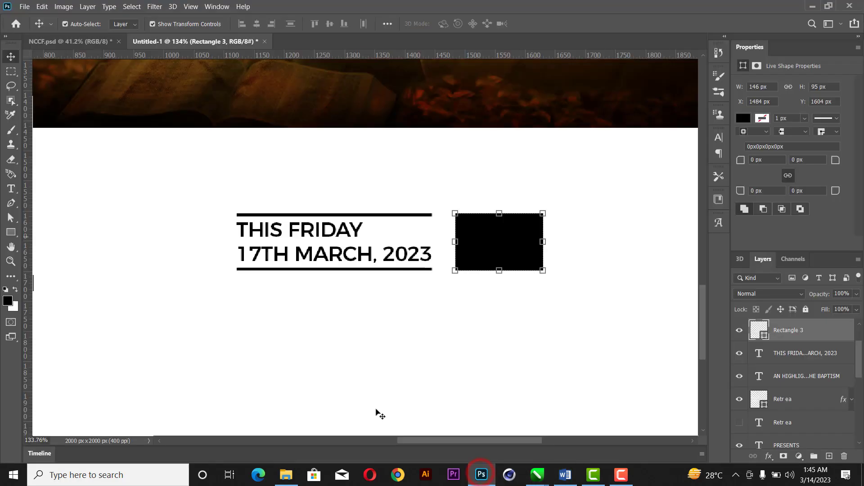
# Add the copied 11AM SHARP as a new text layer below the date, with SHARP on a second line
pyautogui.click(12, 190)
pyautogui.click(295, 325)
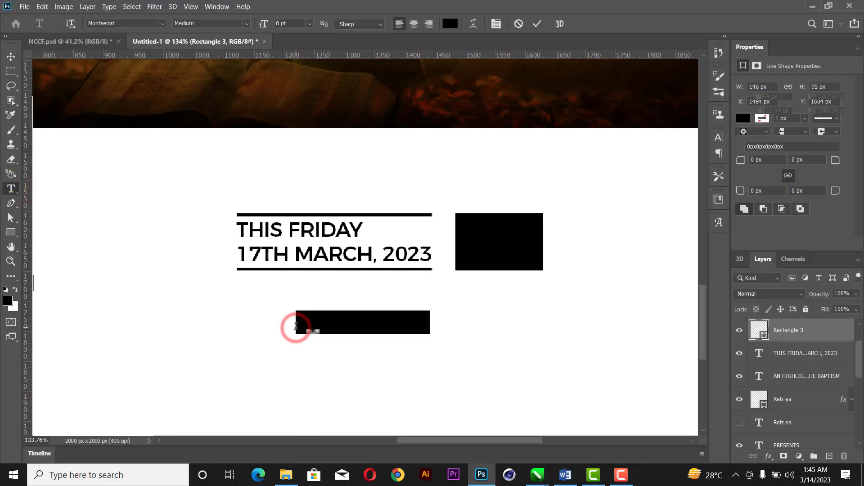
pyautogui.hotkey('ctrl', 'v')
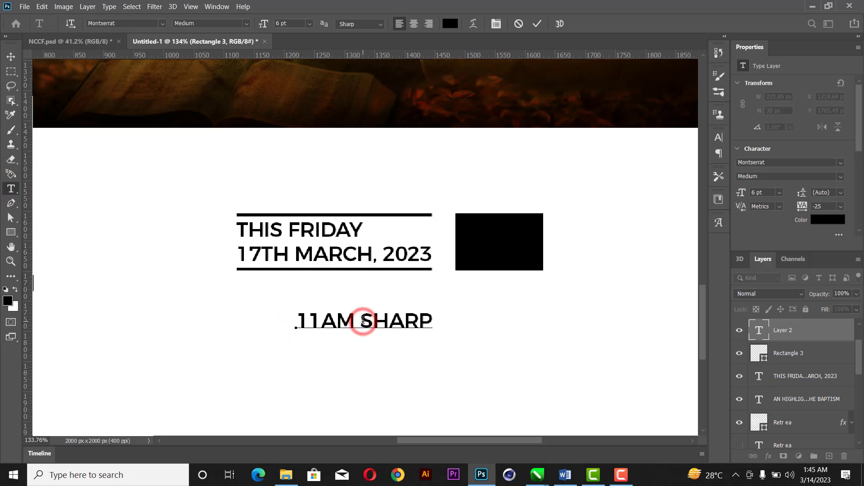
pyautogui.press('Return')
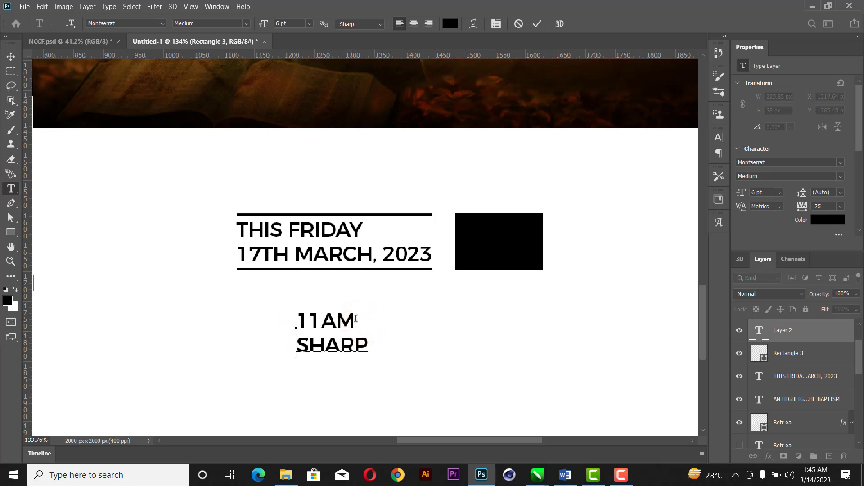
# Try the Black and Bold font styles on the 11AM line and settle on ExtraBold
pyautogui.moveTo(359, 319); pyautogui.dragTo(272, 320)
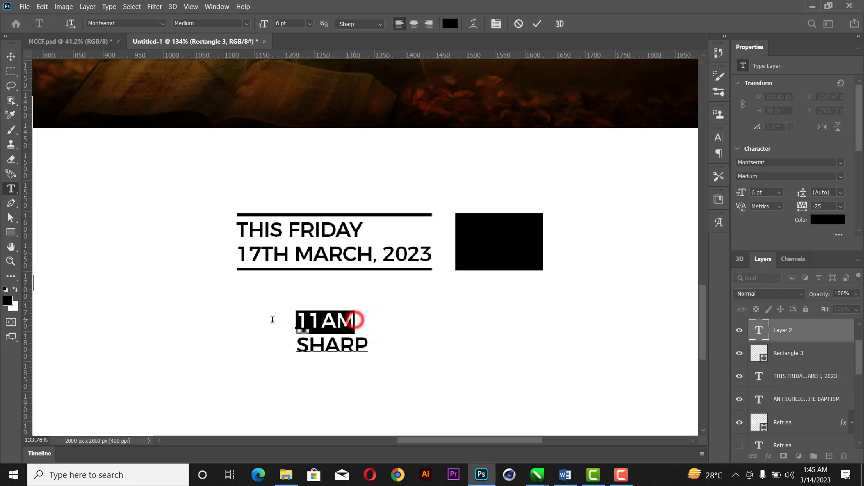
pyautogui.click(840, 177)
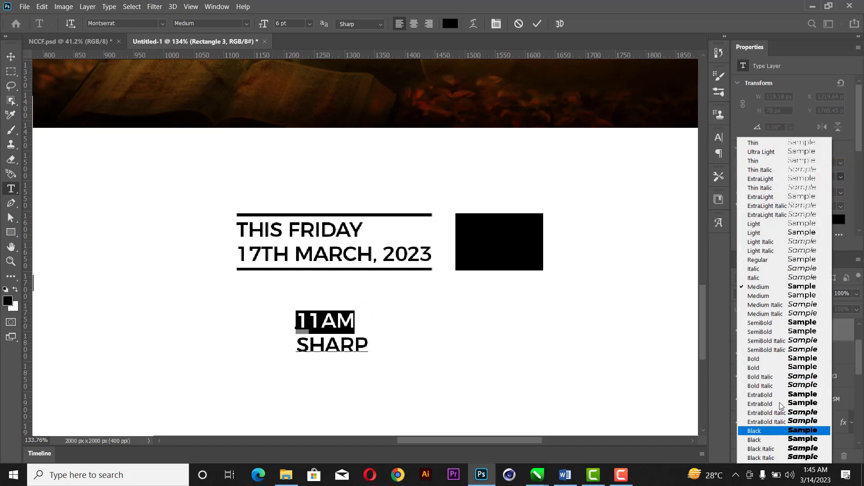
pyautogui.click(773, 431)
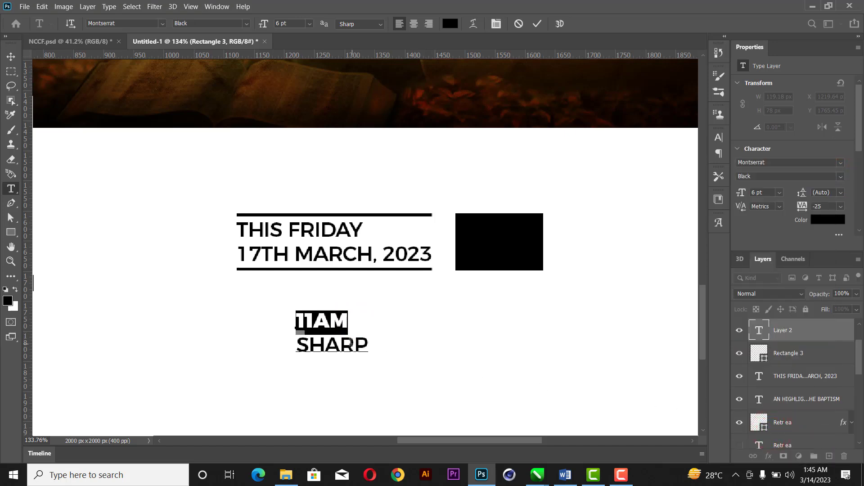
pyautogui.scroll(1, 351, 342)
pyautogui.scroll(1, 351, 343)
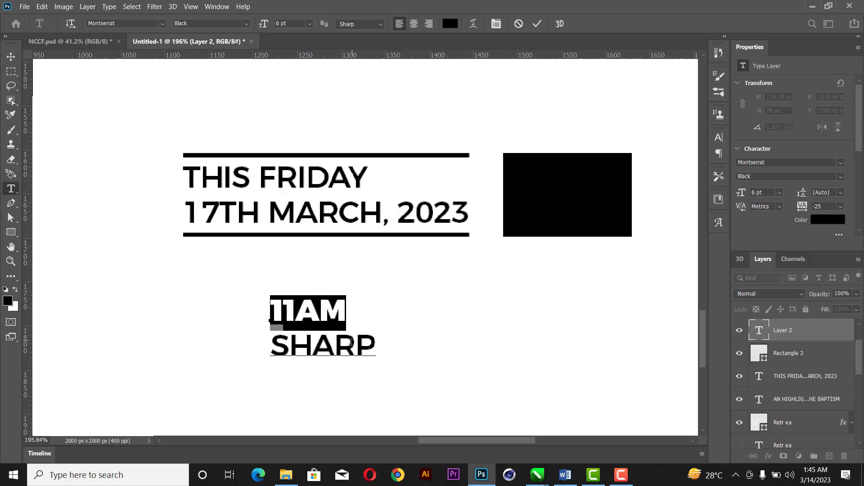
pyautogui.click(840, 177)
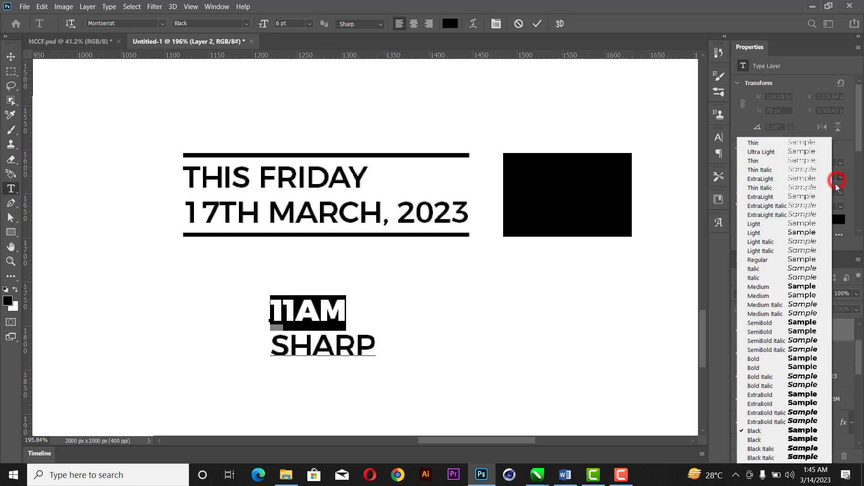
pyautogui.click(768, 362)
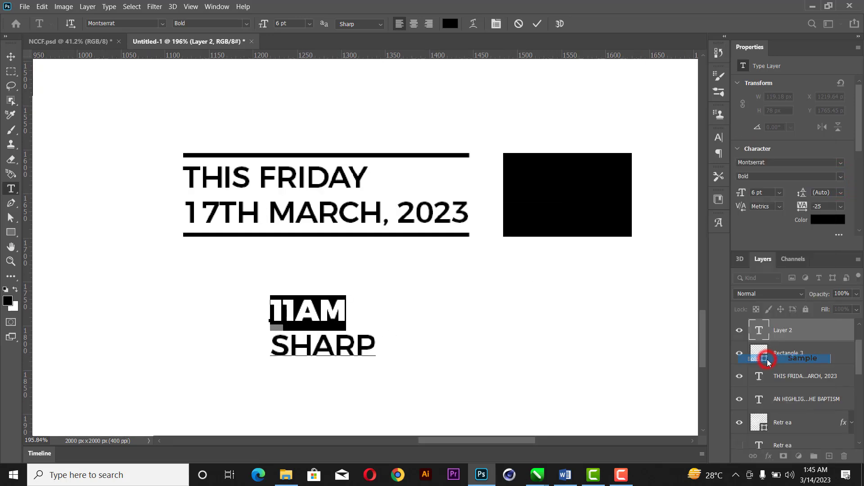
pyautogui.click(841, 178)
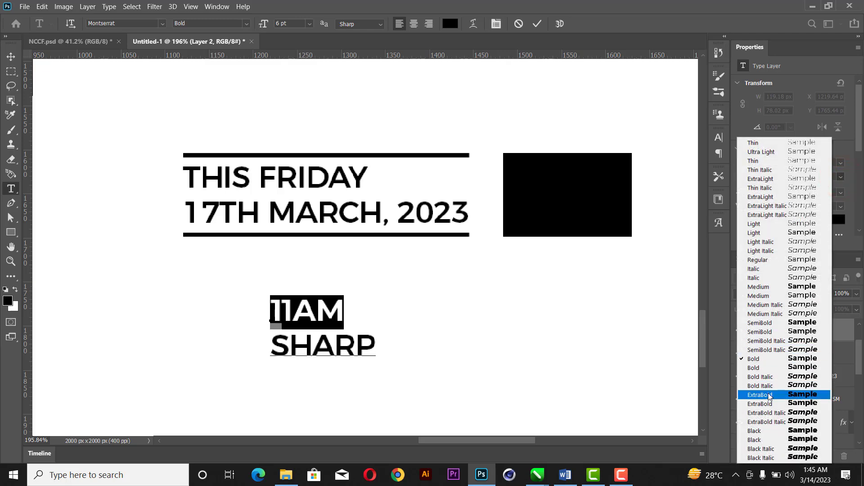
pyautogui.click(768, 396)
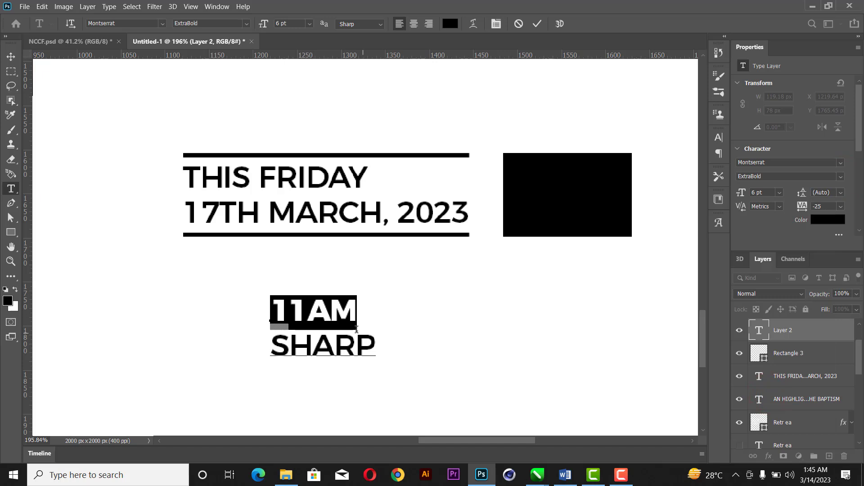
# Set the font size of the 11AM line to 7.3 pt so its width matches SHARP, and commit the text
pyautogui.click(356, 334)
pyautogui.moveTo(360, 310); pyautogui.dragTo(274, 306)
pyautogui.moveTo(741, 193); pyautogui.dragTo(743, 193)
pyautogui.click(776, 192)
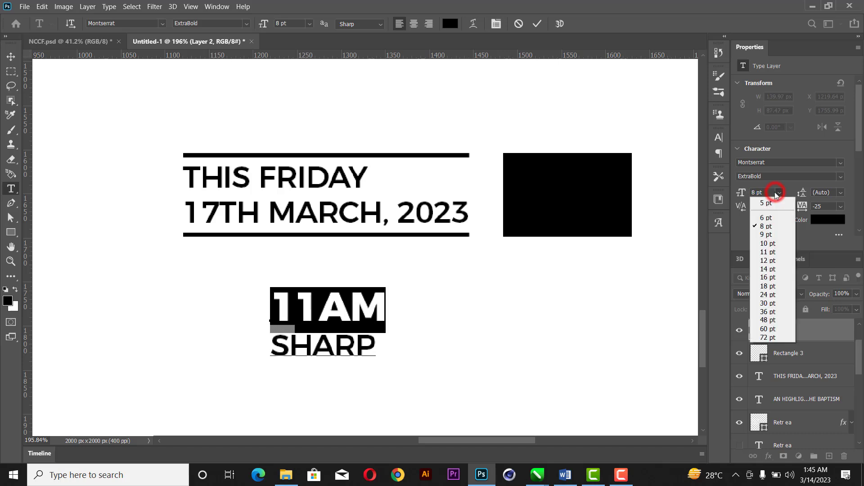
pyautogui.click(766, 193)
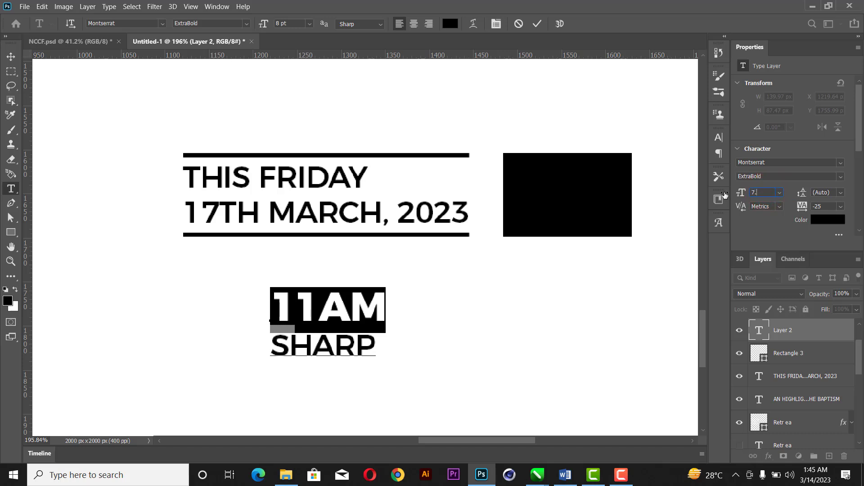
pyautogui.press('Return')
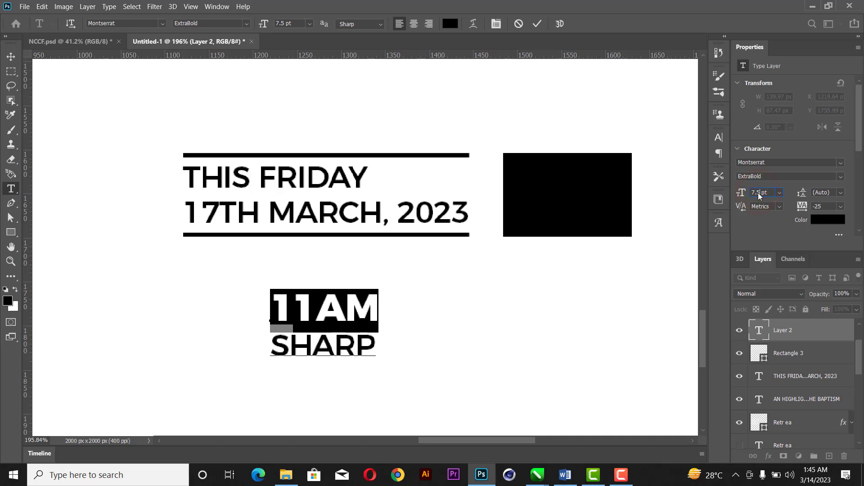
pyautogui.write('3')
pyautogui.press('Return')
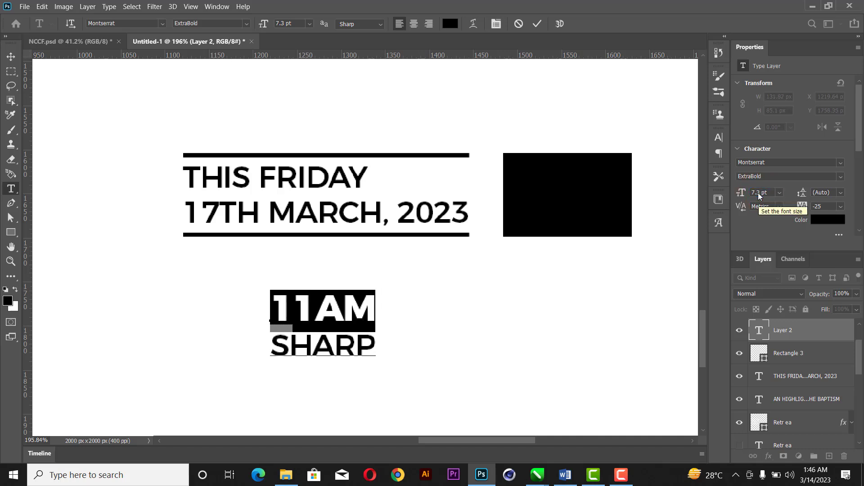
pyautogui.click(536, 24)
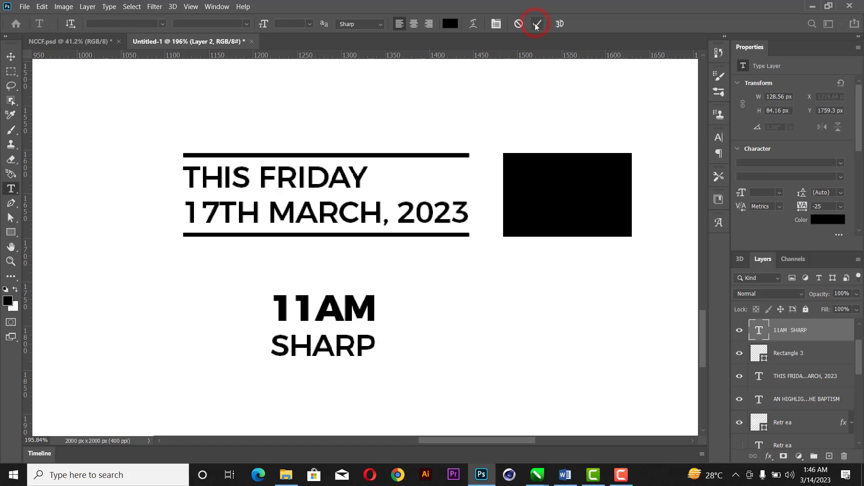
# Tighten the leading of the whole 11AM SHARP text to 6 pt
pyautogui.click(357, 326)
pyautogui.hotkey('ctrl', 'a')
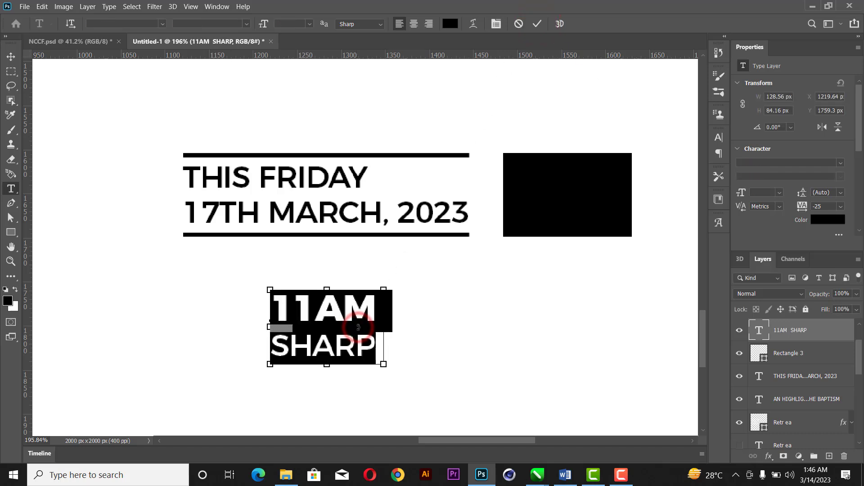
pyautogui.moveTo(802, 196); pyautogui.dragTo(799, 194)
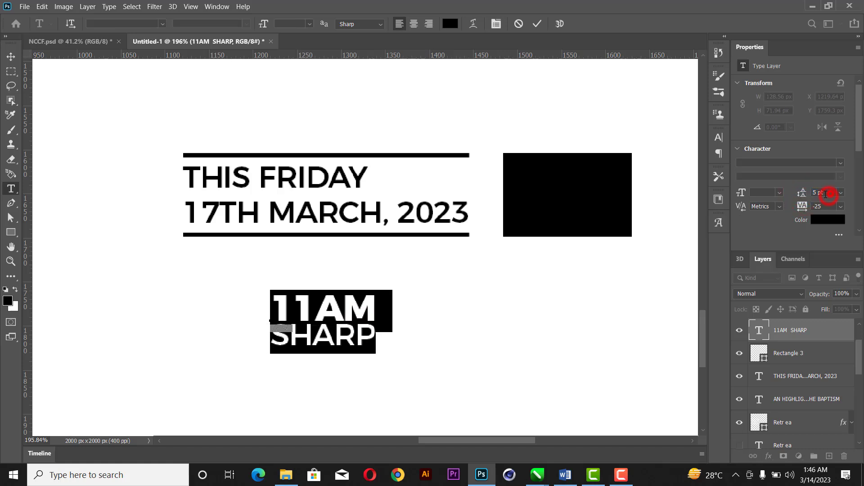
pyautogui.moveTo(804, 195); pyautogui.dragTo(805, 195)
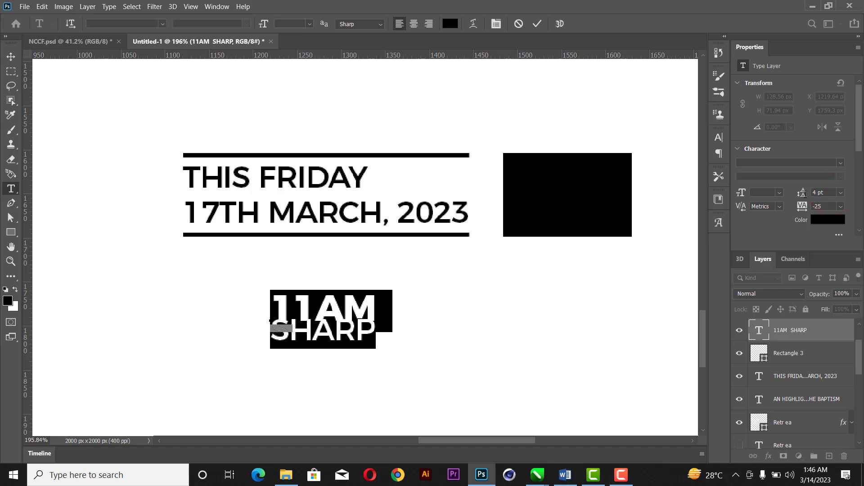
pyautogui.press('Up')
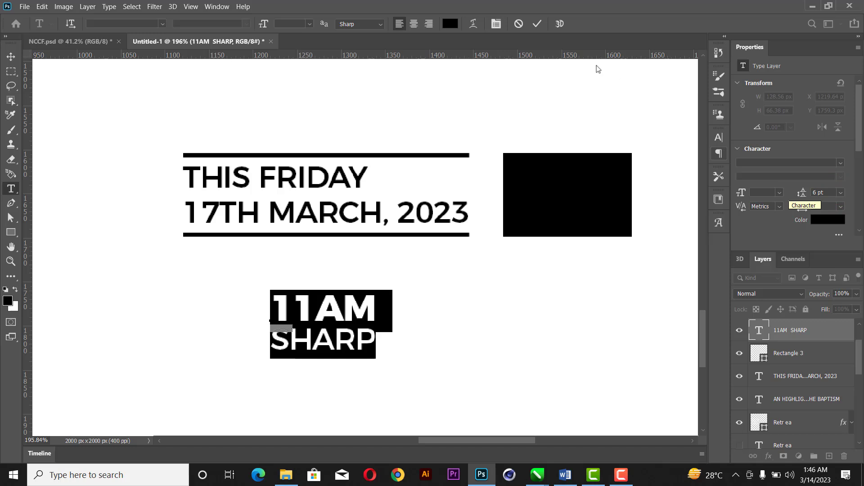
pyautogui.click(537, 23)
# Color the 11AM SHARP text white (ffffff) and move it onto the black rectangle
pyautogui.click(10, 56)
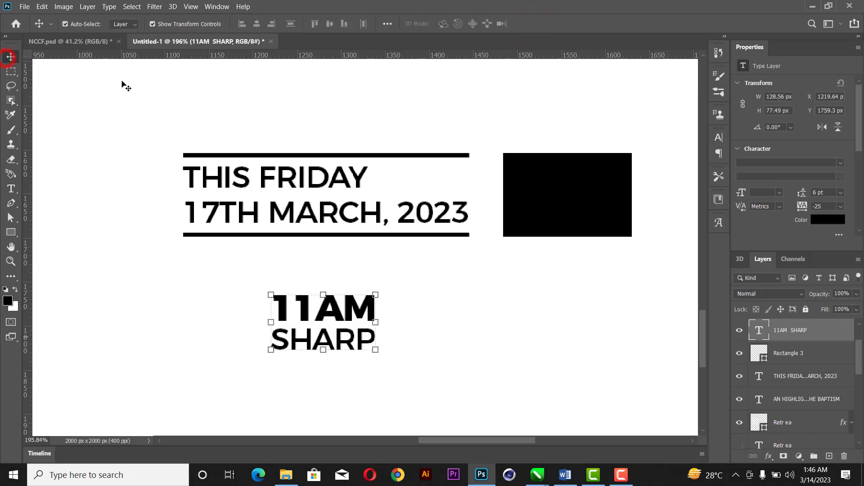
pyautogui.click(822, 221)
pyautogui.write('ffffff')
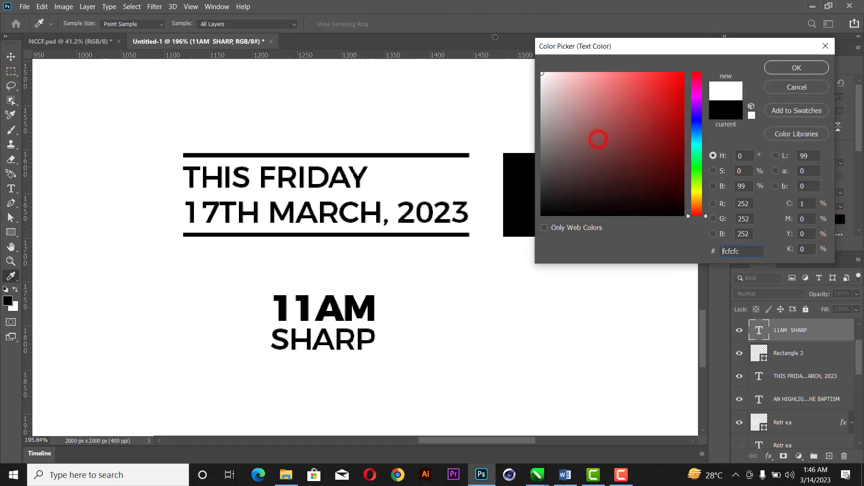
pyautogui.click(801, 67)
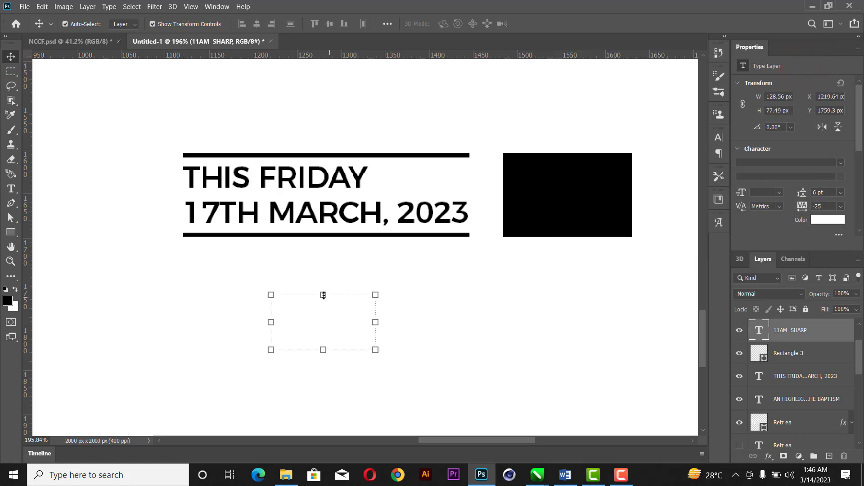
pyautogui.moveTo(327, 320); pyautogui.dragTo(569, 197)
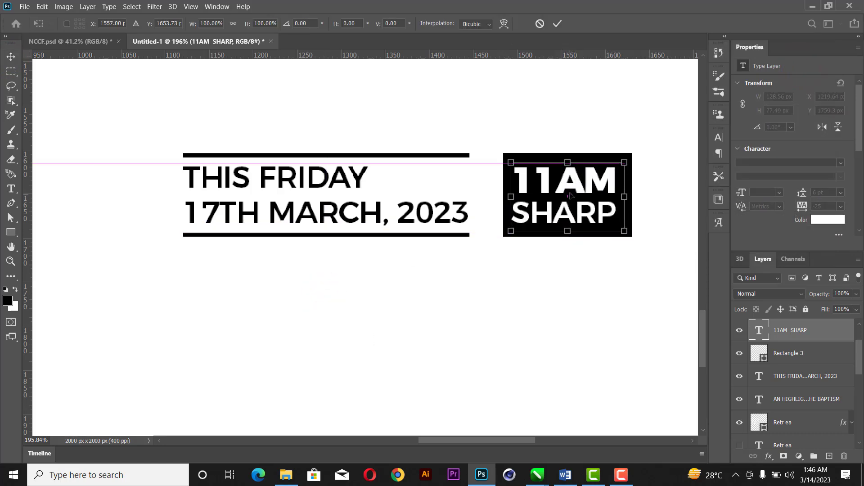
pyautogui.click(557, 23)
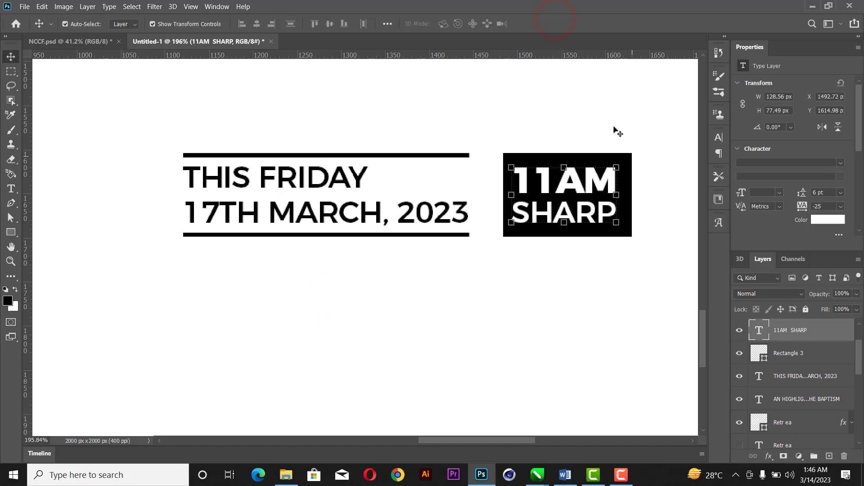
# Align the 11AM SHARP text and the black rectangle on their vertical and horizontal centers
pyautogui.keyDown('shift'); pyautogui.click(631, 160); pyautogui.keyUp('shift')
pyautogui.click(330, 24)
pyautogui.click(257, 24)
pyautogui.click(533, 94)
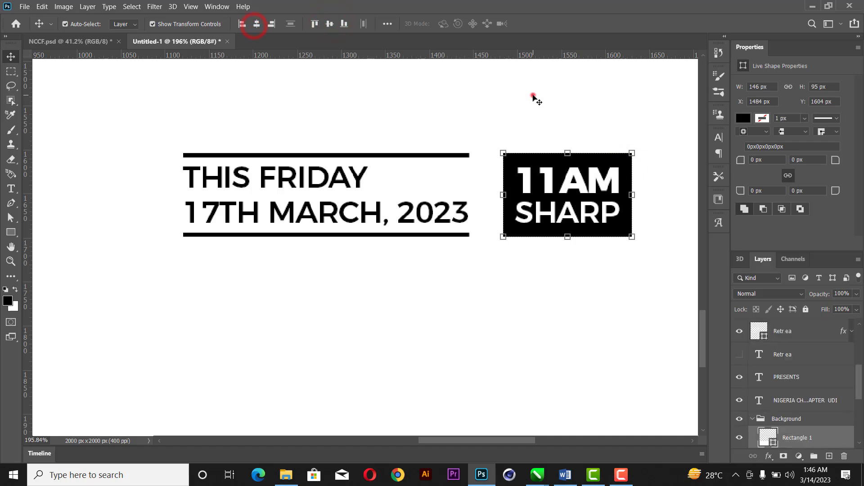
# Scale the 11AM SHARP text proportionally about its center to about 94% inside the black rectangle
pyautogui.click(604, 184)
pyautogui.hotkey('ctrl', 't')
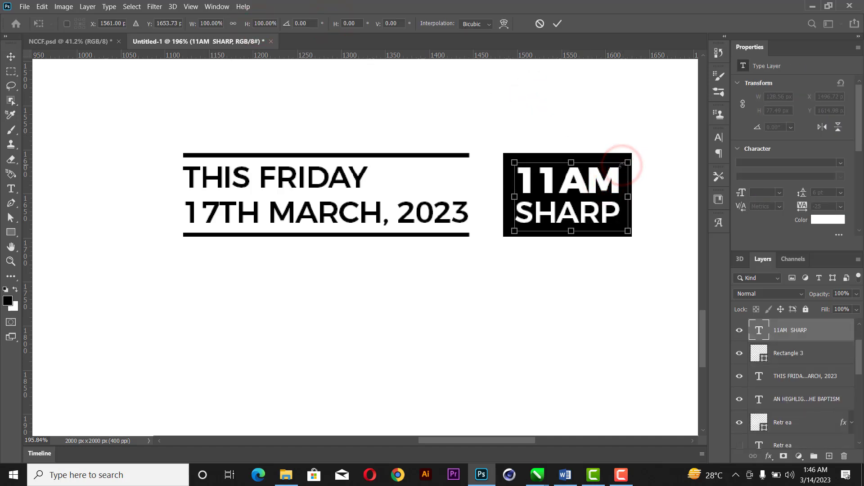
pyautogui.click(235, 24)
pyautogui.moveTo(626, 159); pyautogui.dragTo(622, 158)
pyautogui.click(553, 25)
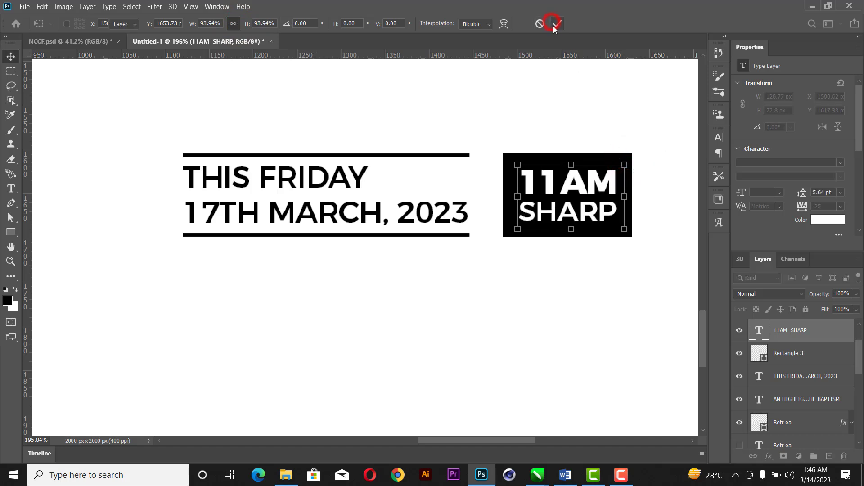
pyautogui.click(579, 97)
# Copy the @ THRONE ROOM CORPER LOGDE UDI line from the Word document and return to Photoshop
pyautogui.scroll(-5, 561, 169)
pyautogui.scroll(-2, 560, 169)
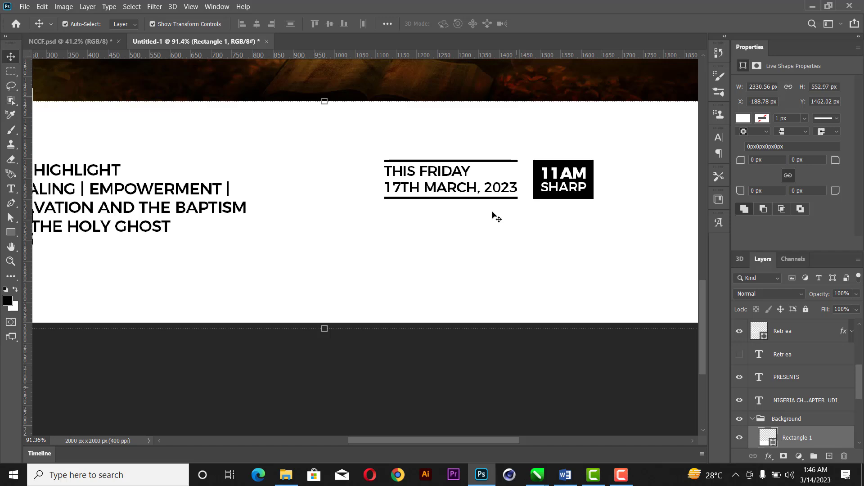
pyautogui.click(566, 475)
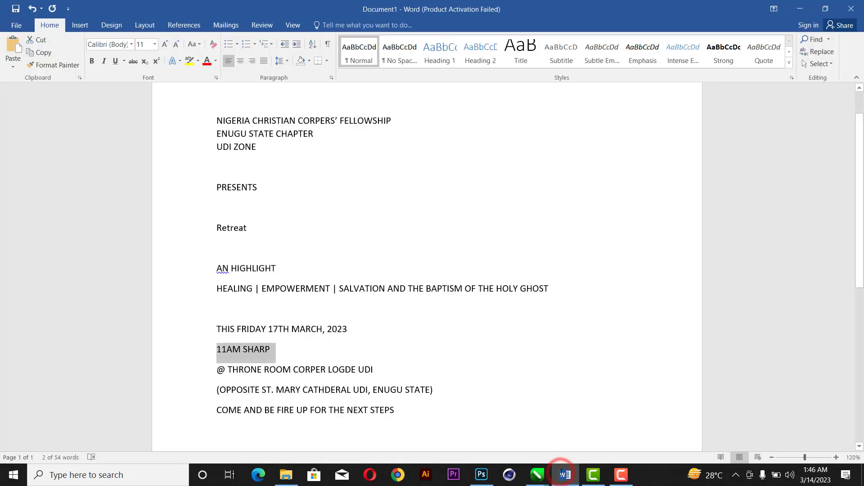
pyautogui.tripleClick(396, 373)
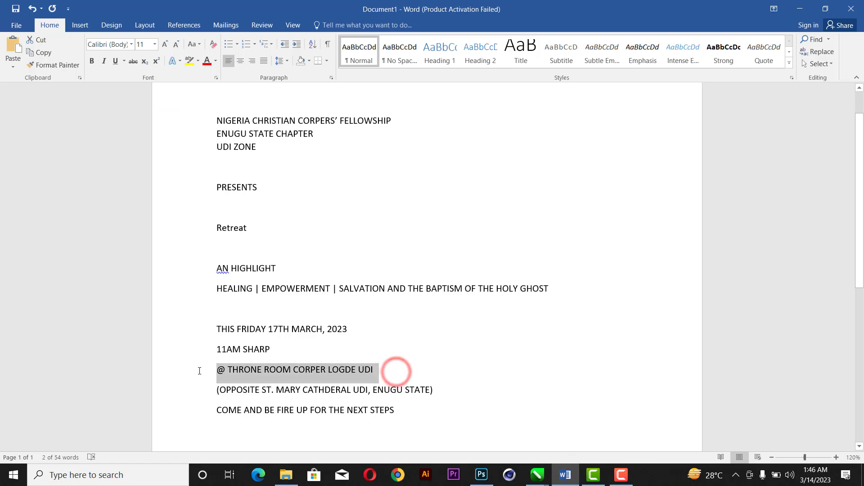
pyautogui.click(482, 475)
# Add the copied @ THRONE ROOM CORPER LOGDE UDI line as a new text layer below the date, colored black (000000)
pyautogui.hotkey('ctrl', '+')
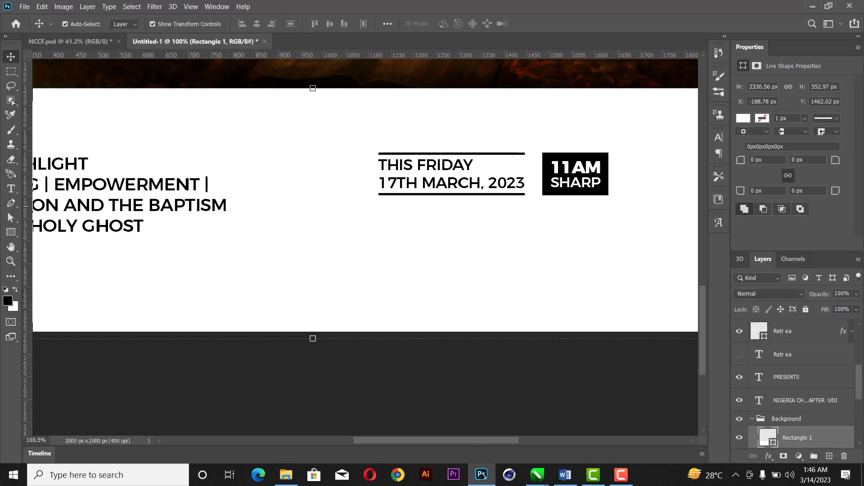
pyautogui.click(11, 188)
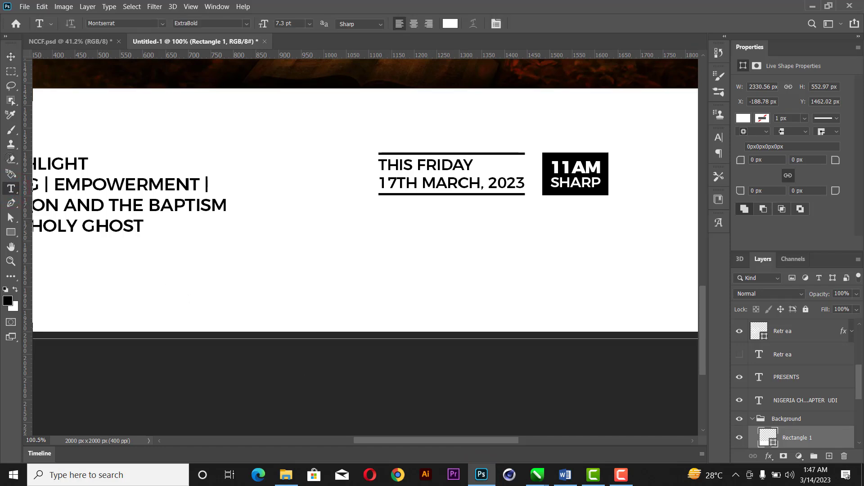
pyautogui.click(11, 57)
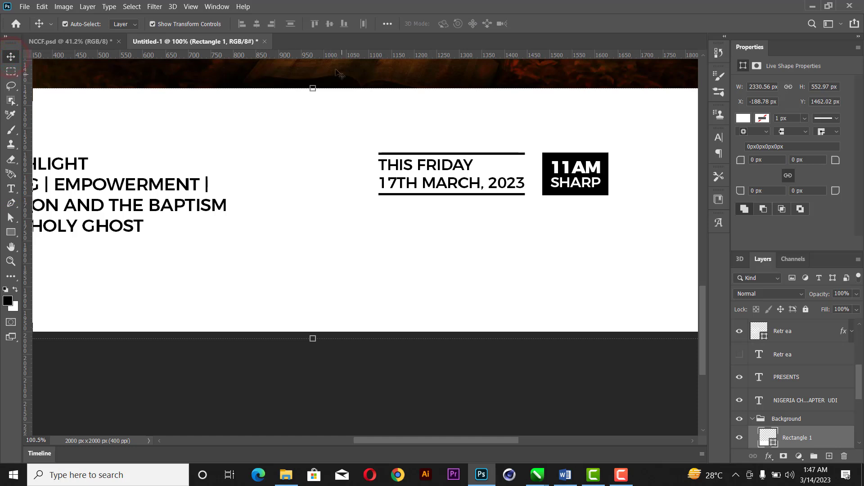
pyautogui.click(360, 72)
pyautogui.click(11, 188)
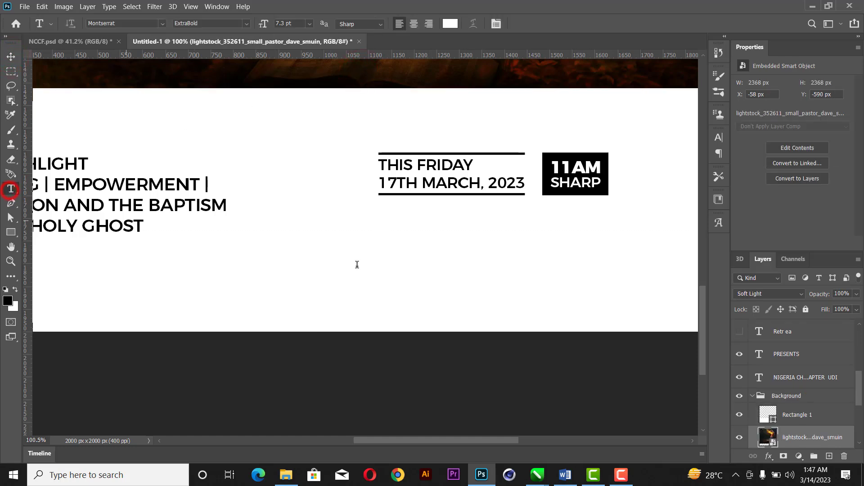
pyautogui.click(381, 243)
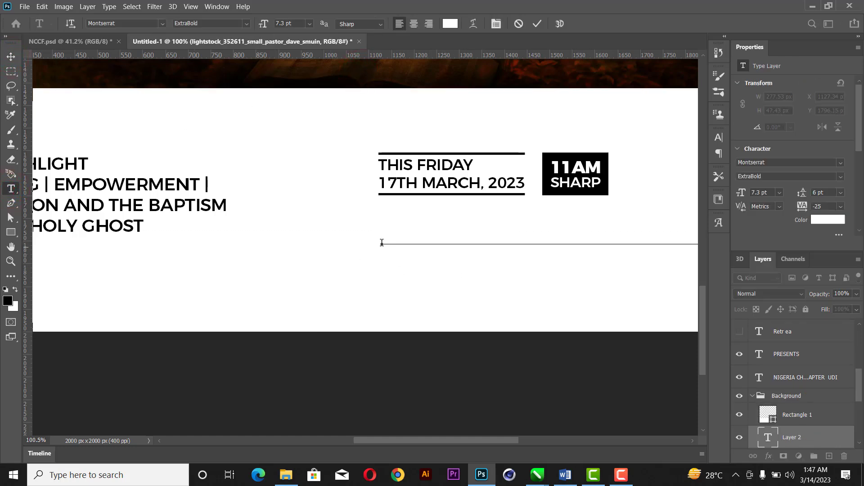
pyautogui.hotkey('ctrl', 'a')
pyautogui.click(451, 24)
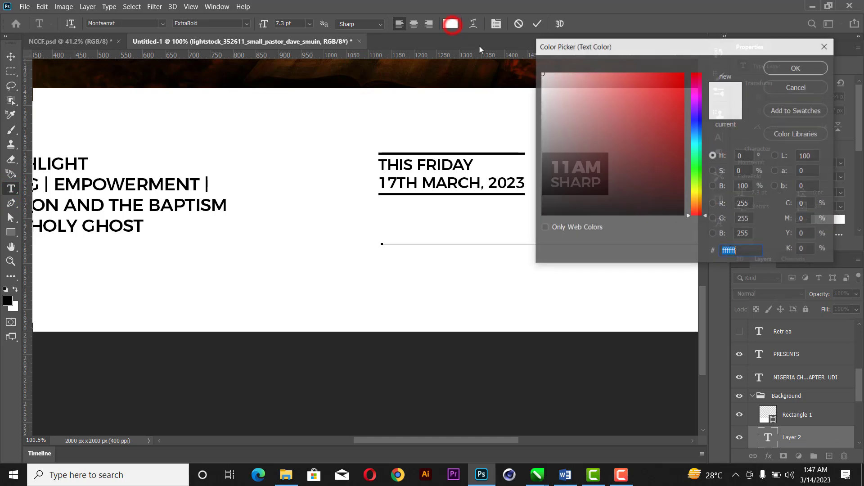
pyautogui.write('000000')
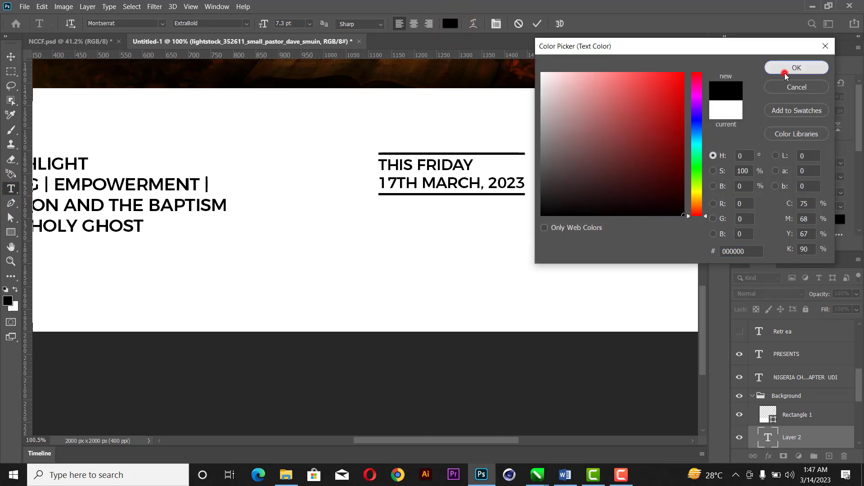
pyautogui.click(774, 69)
pyautogui.click(538, 23)
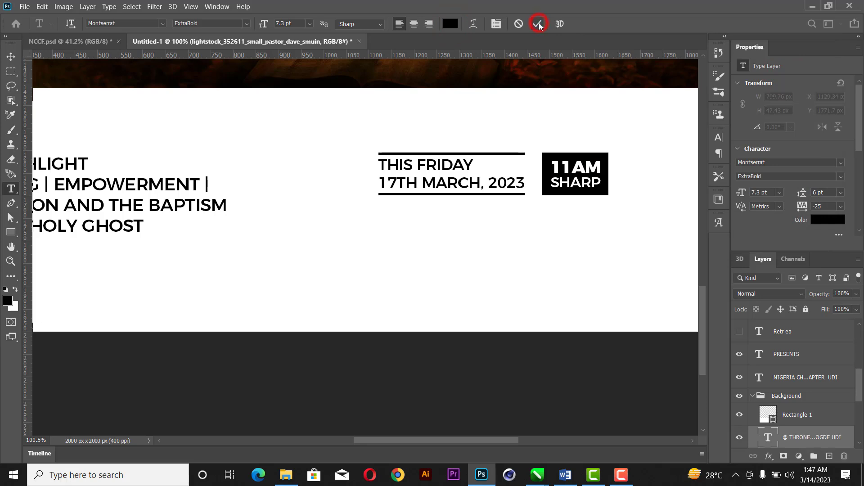
pyautogui.hotkey('ctrl', 'a')
pyautogui.hotkey('ctrl', 's')
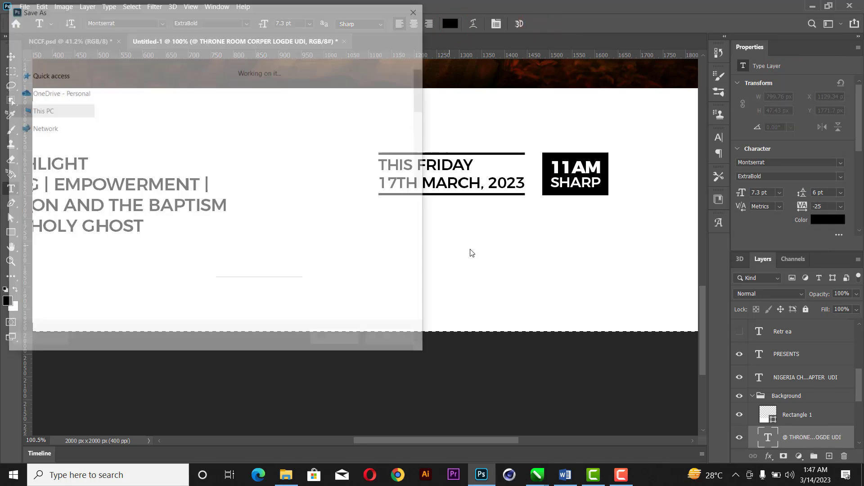
pyautogui.press('Escape')
pyautogui.hotkey('ctrl', 'd')
# Move the @ THRONE ROOM text layer out of the Background group to the top of the layer stack
pyautogui.click(12, 61)
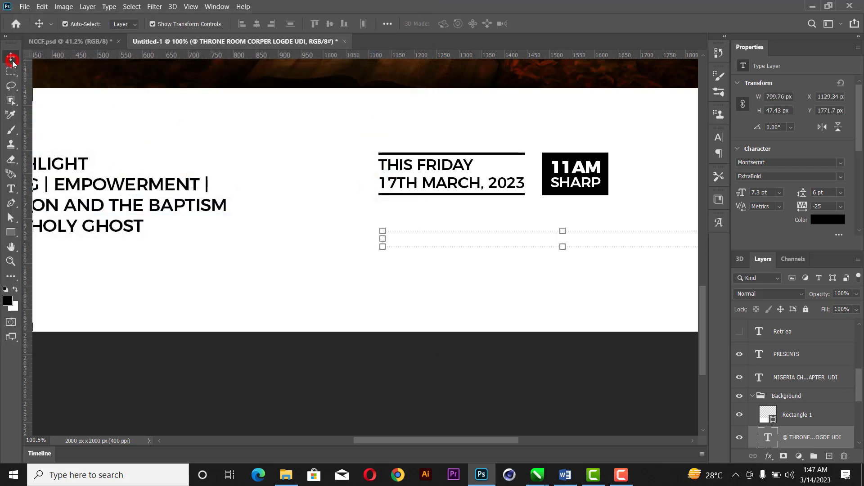
pyautogui.click(572, 237)
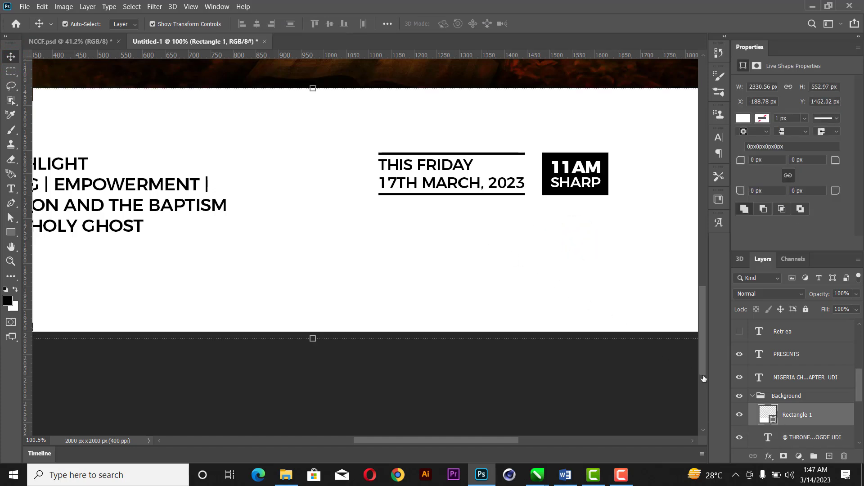
pyautogui.moveTo(806, 443); pyautogui.dragTo(798, 322)
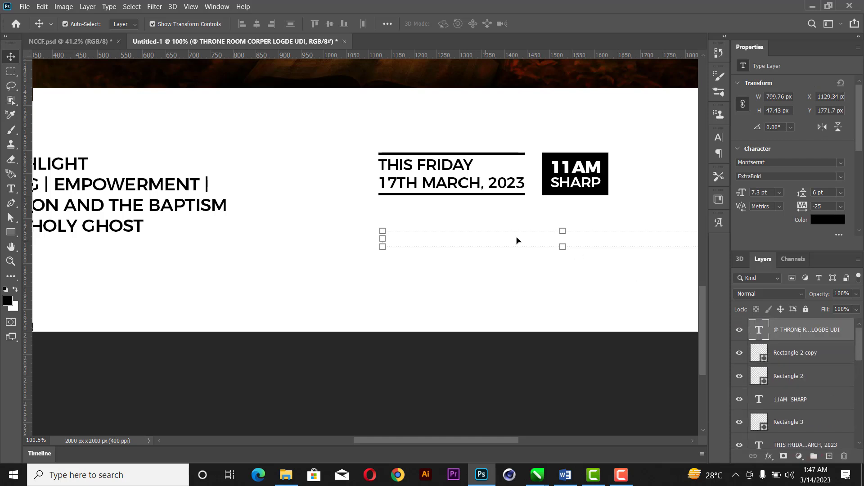
# Scale the venue line to about 63% and place it directly below the date, spanning the date and time blocks
pyautogui.moveTo(498, 243); pyautogui.dragTo(456, 242)
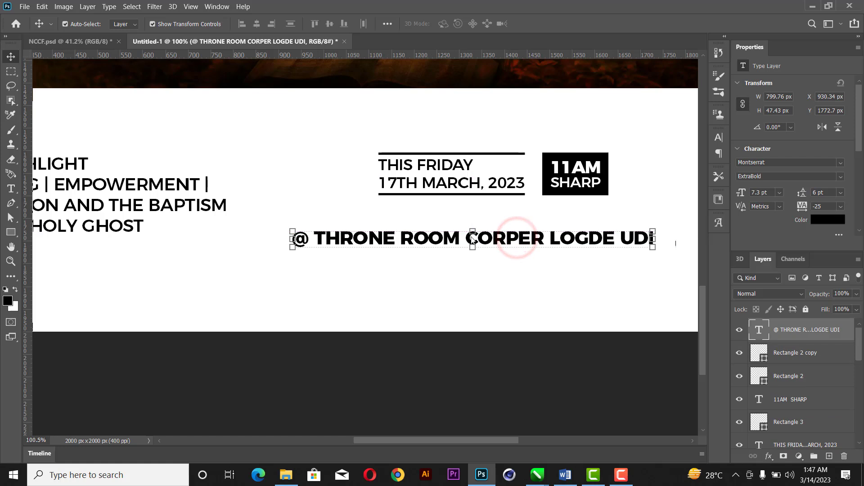
pyautogui.moveTo(657, 230); pyautogui.dragTo(606, 229)
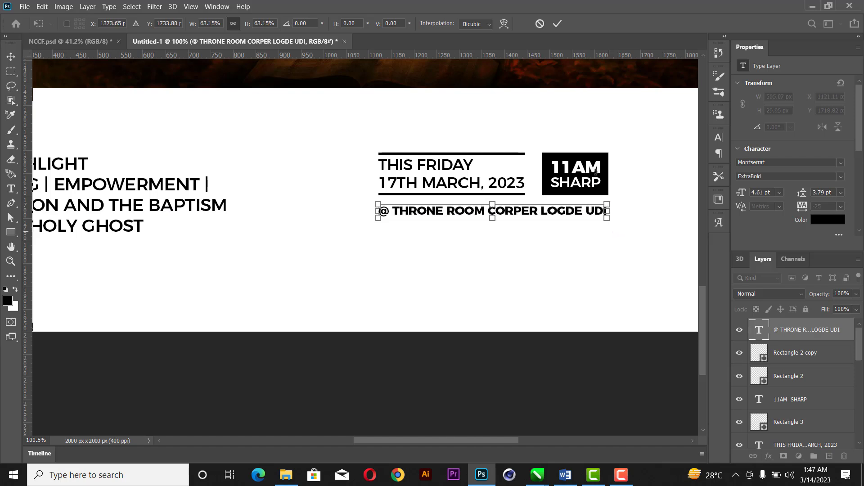
pyautogui.click(558, 24)
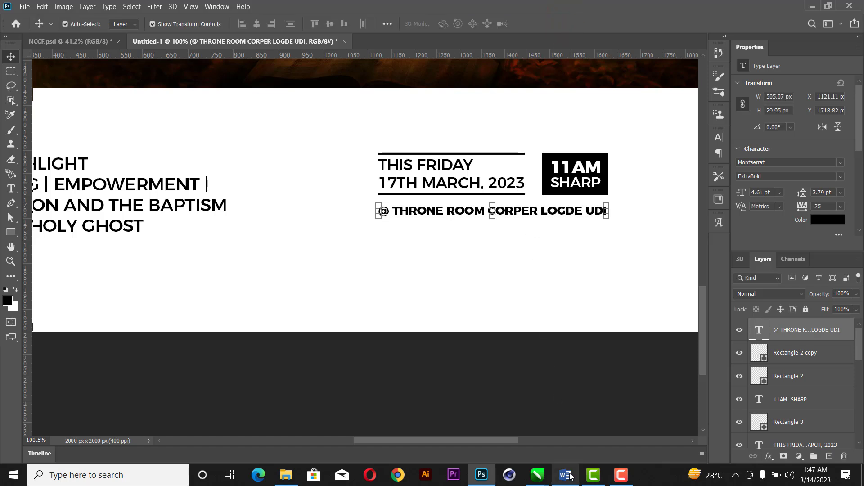
# Copy the (OPPOSITE ST. MARY CATHDERAL UDI, ENUGU STATE) line from the Word document and return to Photoshop
pyautogui.moveTo(570, 476)
pyautogui.click(566, 421)
pyautogui.moveTo(442, 392); pyautogui.dragTo(198, 384)
pyautogui.hotkey('ctrl', 'c')
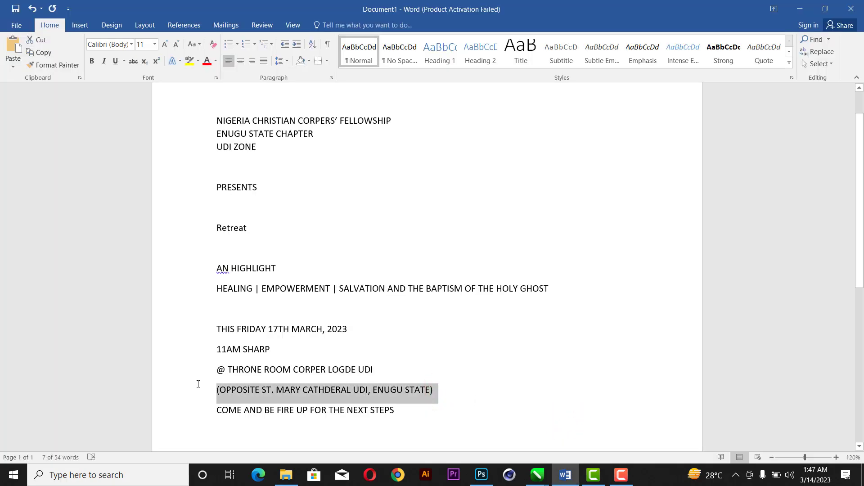
pyautogui.click(473, 475)
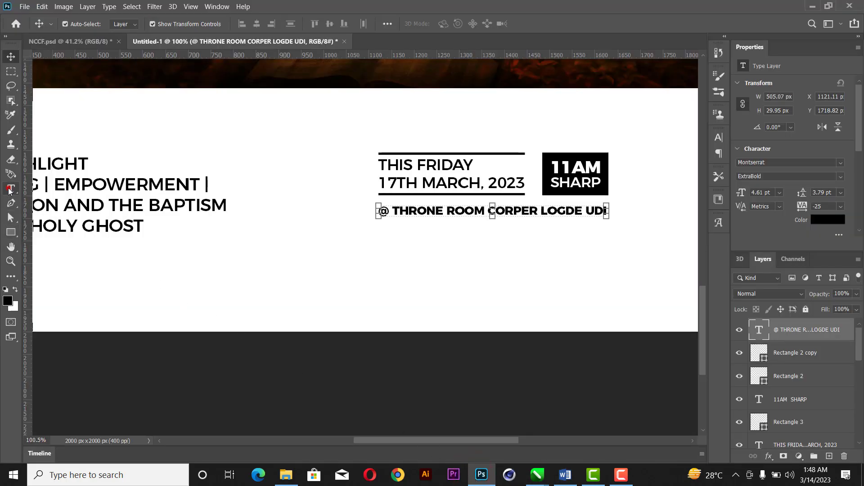
# Add the copied OPPOSITE ST. MARY line as a new text layer below the venue line, in Montserrat SemiBold
pyautogui.click(9, 191)
pyautogui.click(379, 234)
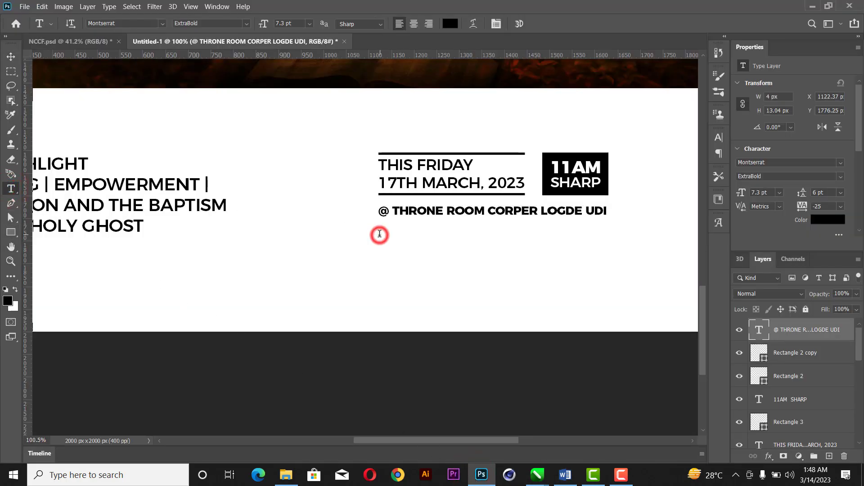
pyautogui.hotkey('ctrl', 'v')
pyautogui.hotkey('ctrl', 'a')
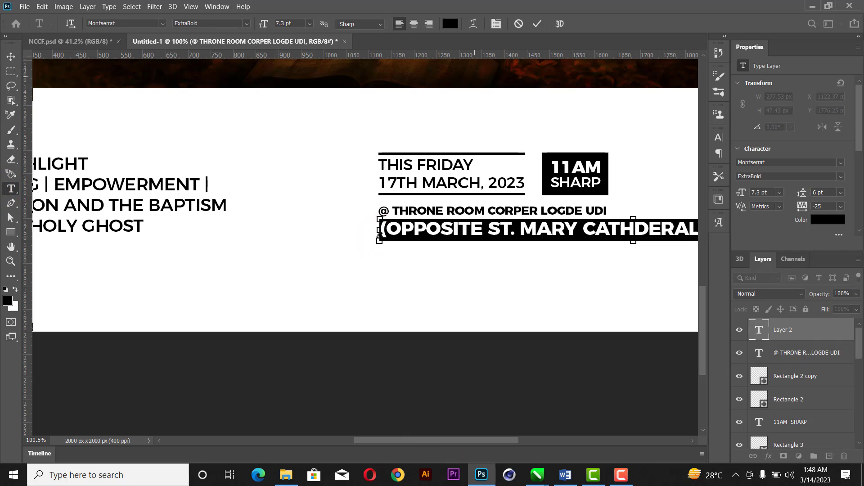
pyautogui.click(249, 24)
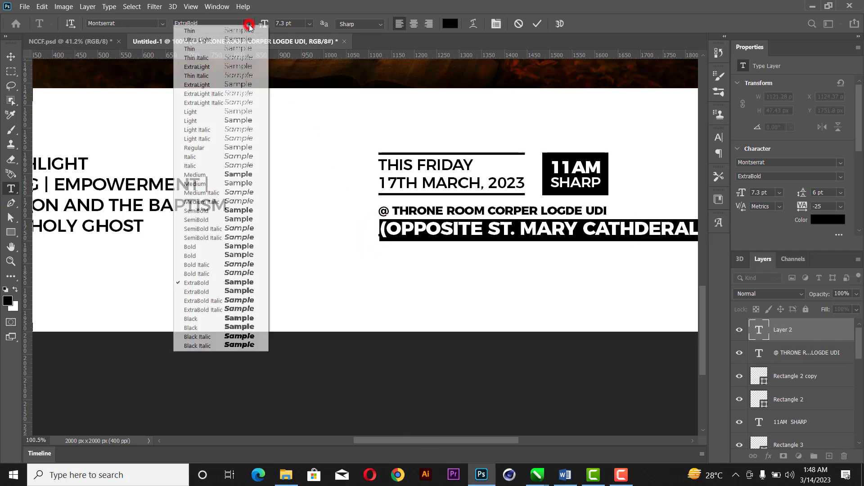
pyautogui.click(201, 222)
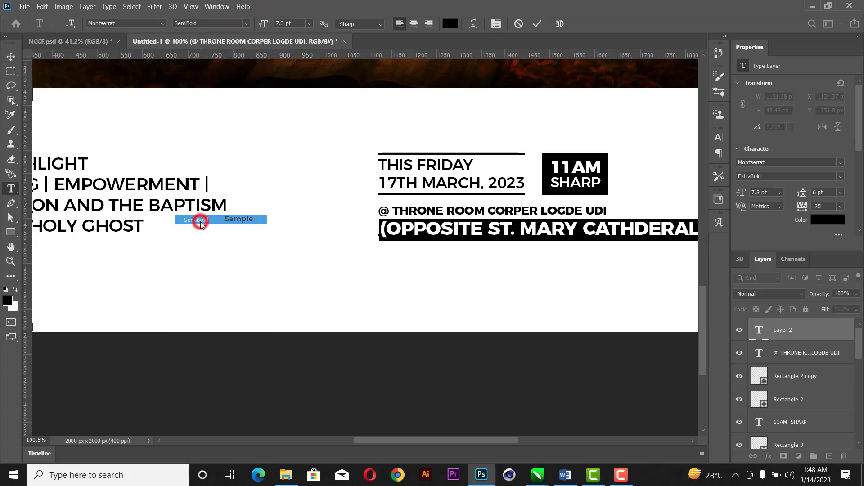
# Scale the OPPOSITE ST. MARY line to about 42% and place it directly below the venue line
pyautogui.click(10, 57)
pyautogui.moveTo(636, 223); pyautogui.dragTo(512, 233)
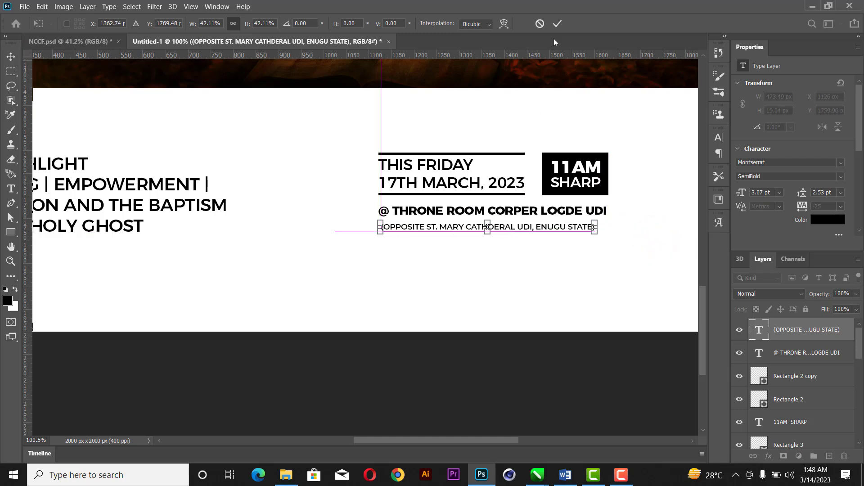
pyautogui.click(558, 23)
pyautogui.click(607, 211)
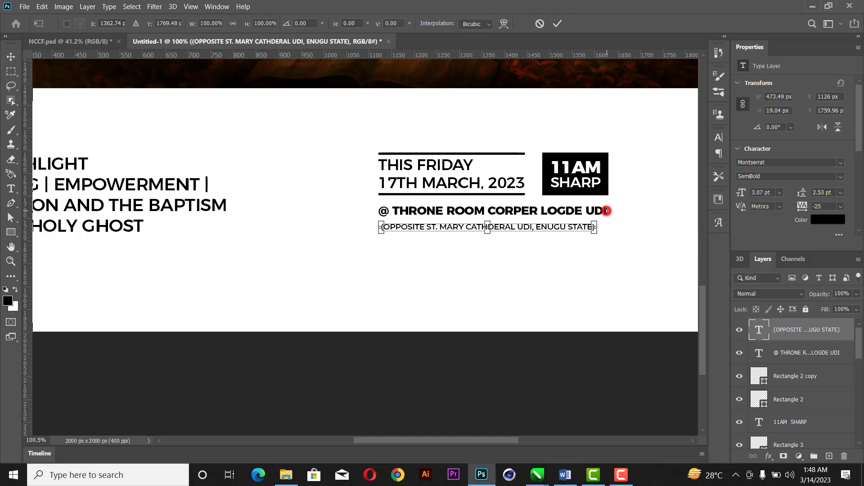
pyautogui.click(558, 24)
pyautogui.scroll(2, 593, 203)
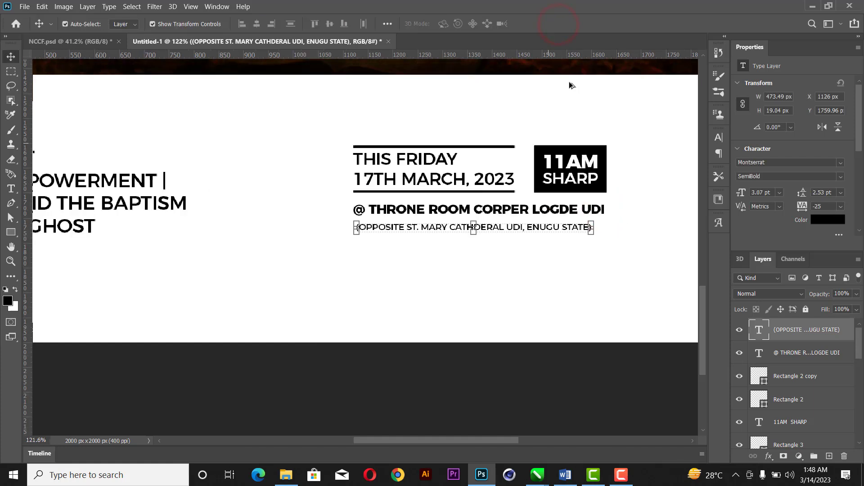
# Align the left edges of the @ THRONE ROOM and OPPOSITE ST. MARY text layers
pyautogui.keyDown('shift'); pyautogui.click(595, 209); pyautogui.keyUp('shift')
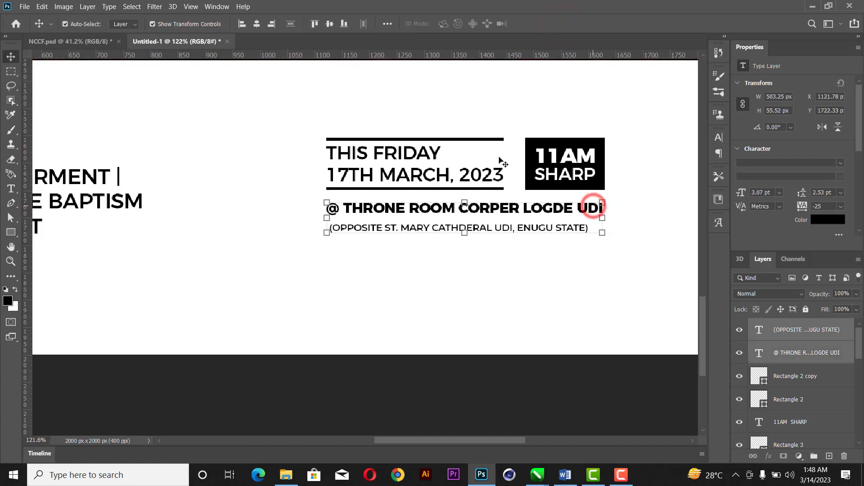
pyautogui.click(239, 25)
pyautogui.click(575, 271)
# Enlarge the OPPOSITE ST. MARY line to about 107% so it matches the width of the venue line
pyautogui.click(584, 231)
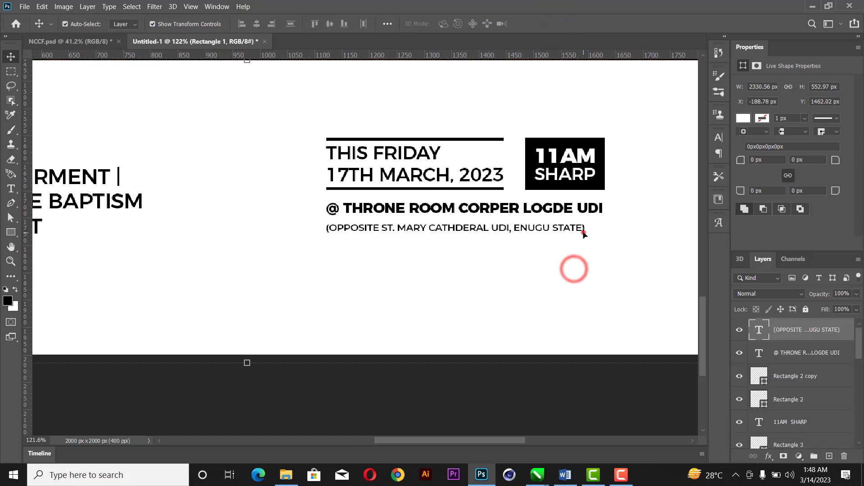
pyautogui.moveTo(584, 231); pyautogui.dragTo(602, 229)
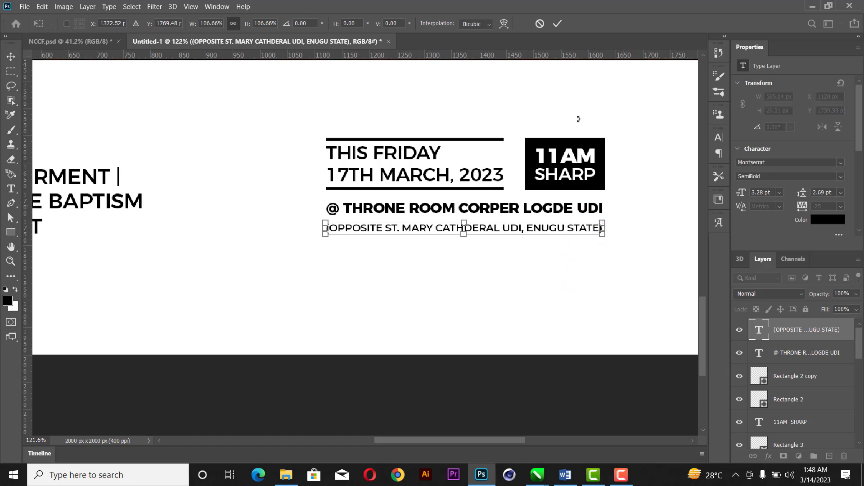
pyautogui.click(652, 206)
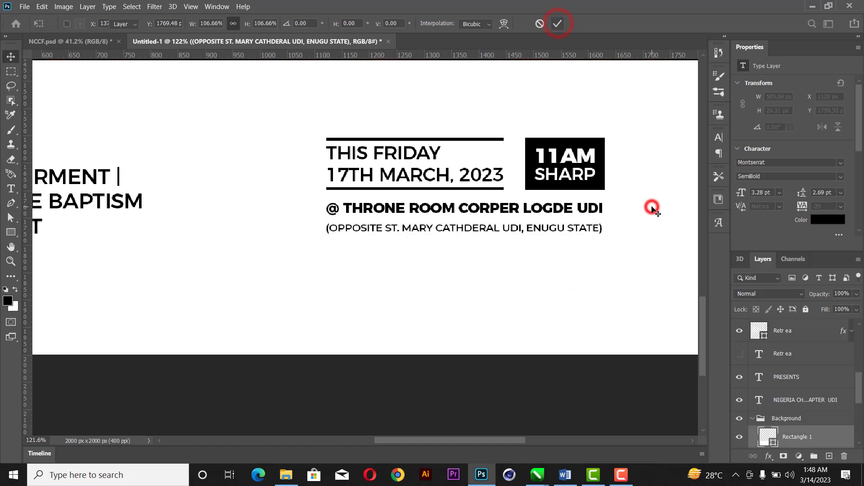
# Nudge the OPPOSITE ST. MARY line upward to tighten its gap below the @ THRONE ROOM line
pyautogui.click(594, 231)
pyautogui.press('Up')
pyautogui.press('Up')
pyautogui.press('Up')
pyautogui.press('Up')
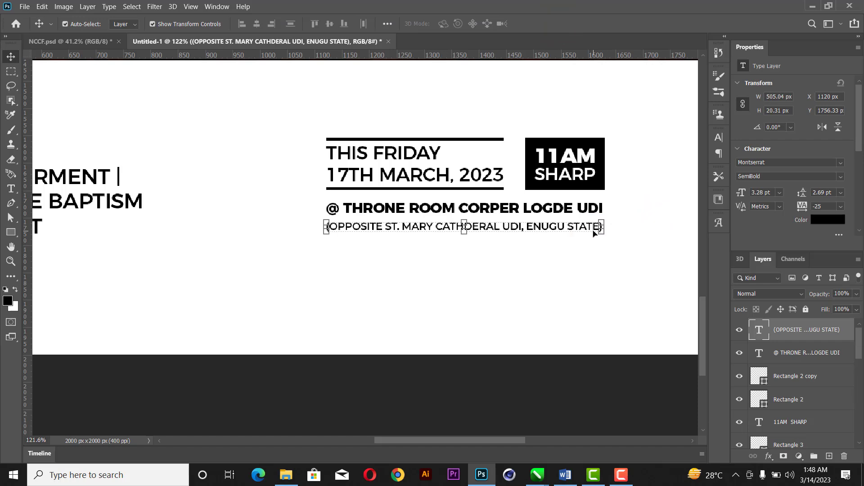
pyautogui.press('Up')
pyautogui.press('Up')
pyautogui.press('Up')
pyautogui.press('Up')
pyautogui.press('Up')
pyautogui.press('Up')
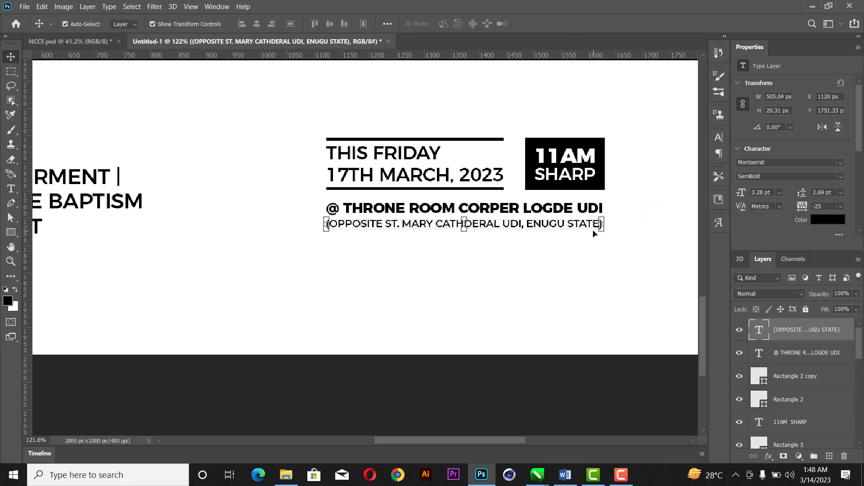
pyautogui.press('Down')
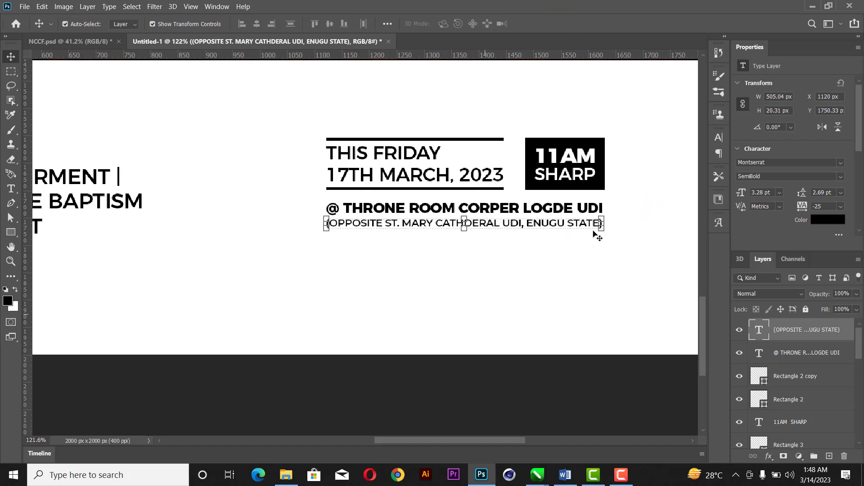
# Copy the COME AND BE FIRE UP FOR THE NEXT STEPS line from the Word document and return to Photoshop
pyautogui.click(561, 478)
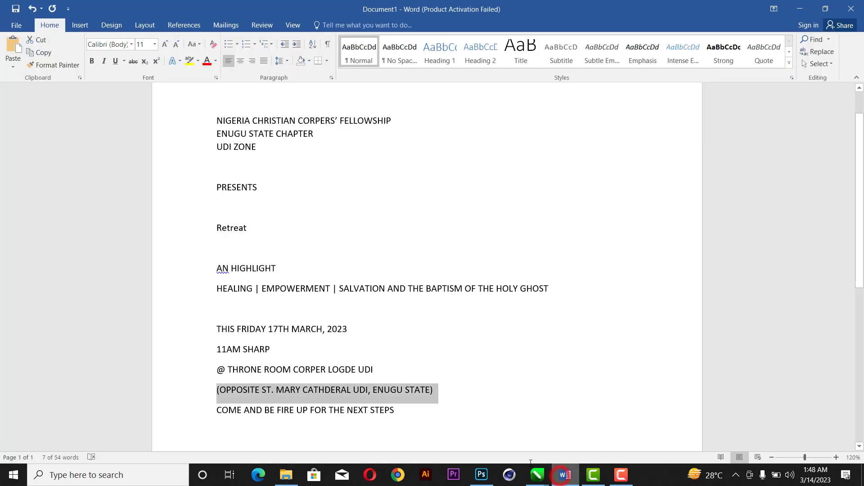
pyautogui.moveTo(409, 411); pyautogui.dragTo(198, 410)
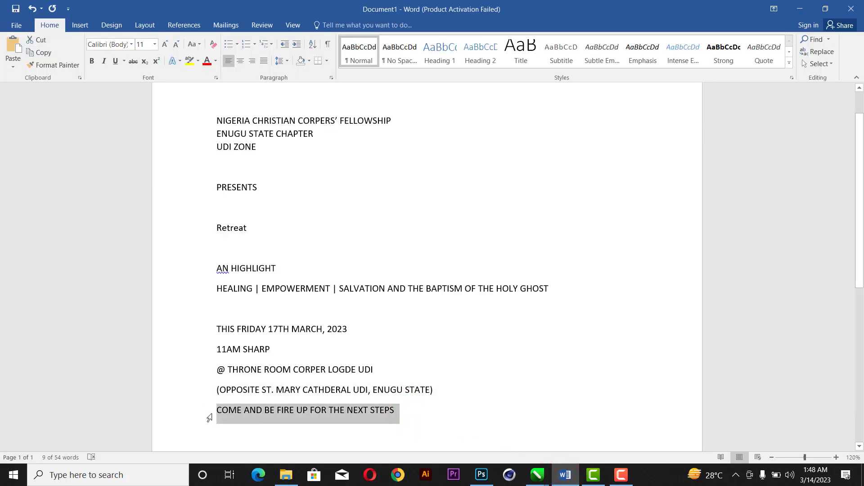
pyautogui.click(482, 475)
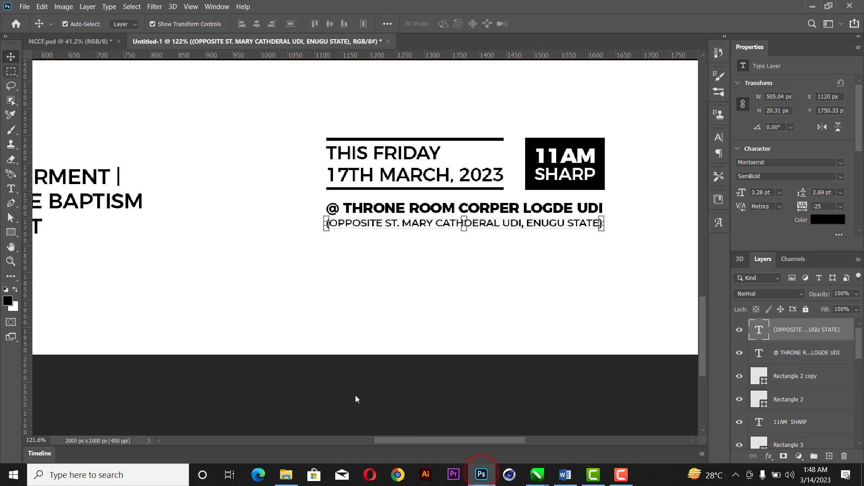
# Add the copied COME AND BE FIRE UP line as a new text layer below the venue details, in Montserrat Medium
pyautogui.click(12, 188)
pyautogui.click(325, 282)
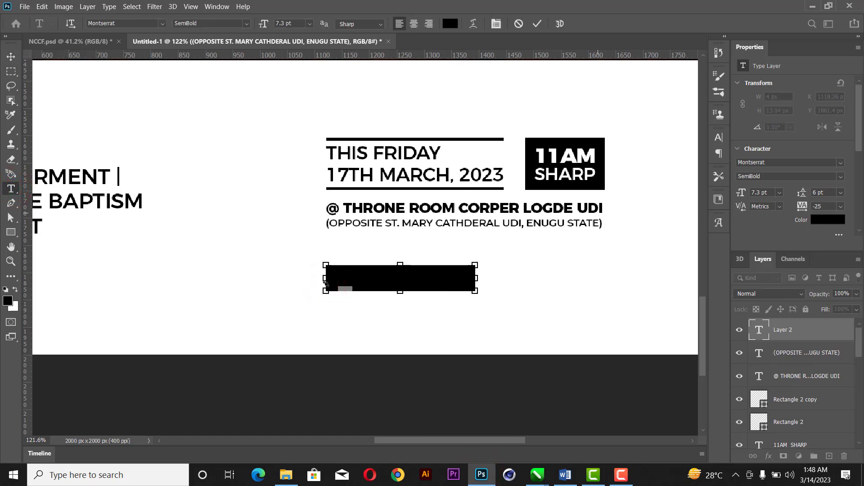
pyautogui.hotkey('ctrl', 'v')
pyautogui.click(538, 23)
pyautogui.click(246, 23)
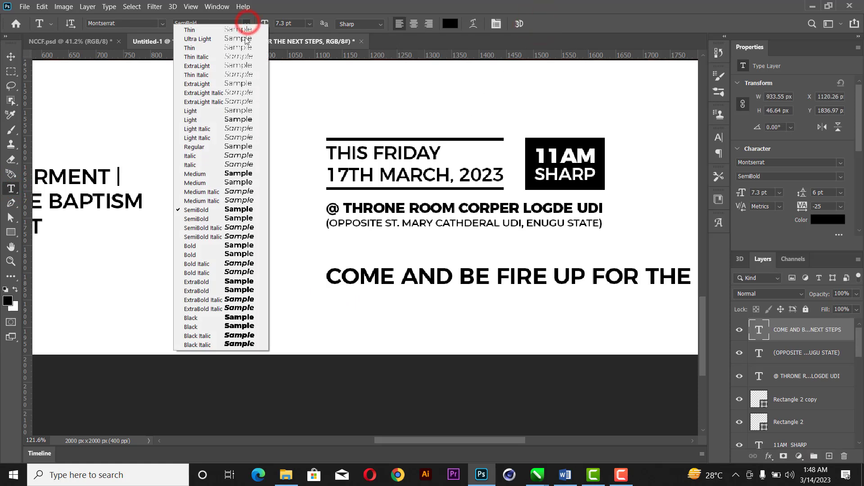
pyautogui.click(219, 181)
# Scale the COME AND BE FIRE UP line down to about 358 px wide, keeping its left edge under the venue details
pyautogui.click(11, 55)
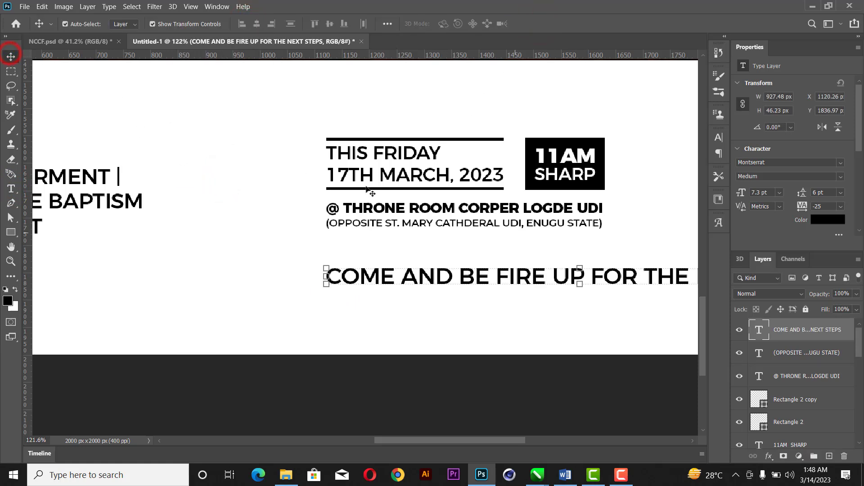
pyautogui.moveTo(579, 267); pyautogui.dragTo(459, 280)
pyautogui.moveTo(508, 271); pyautogui.dragTo(521, 270)
pyautogui.click(553, 25)
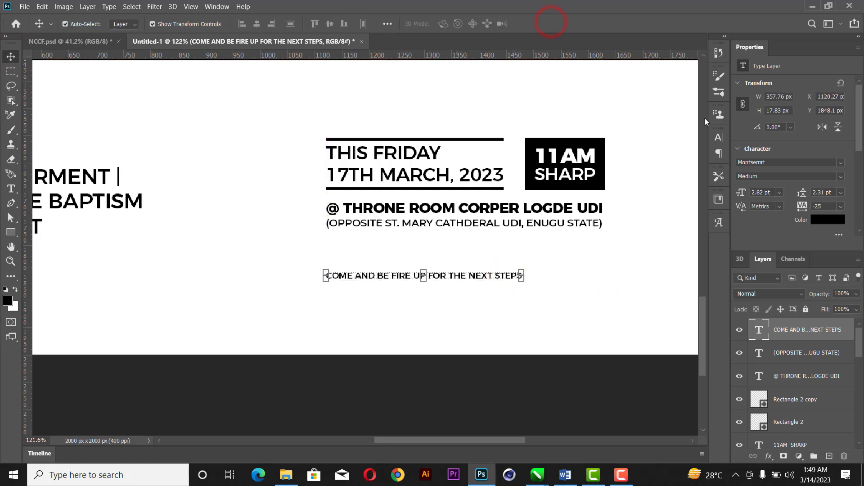
# Set the COME AND BE FIRE UP line's tracking to 200 and scale it to about 101% to match the venue width
pyautogui.click(839, 206)
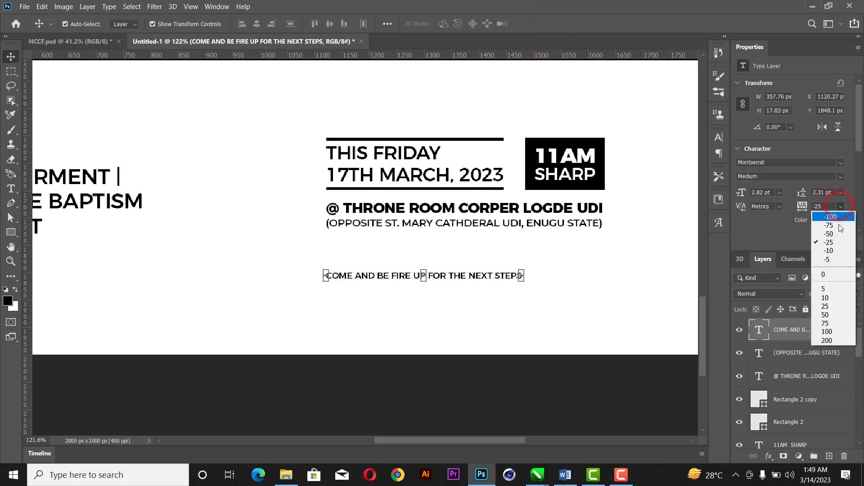
pyautogui.click(836, 342)
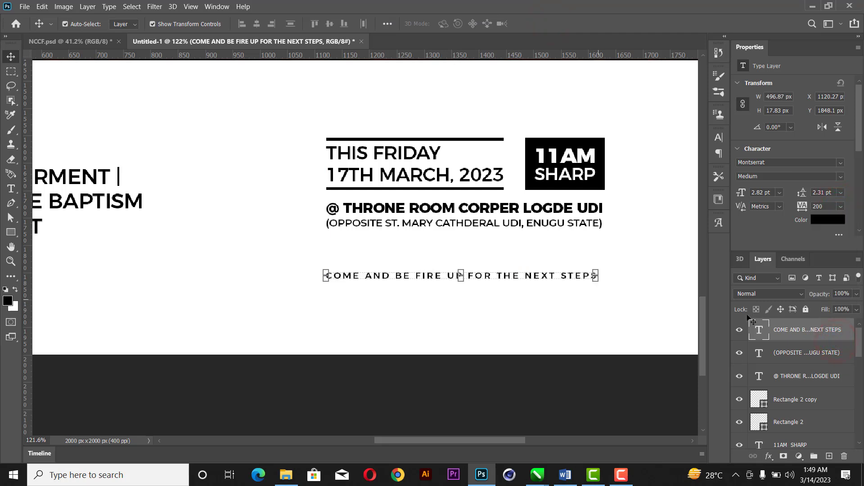
pyautogui.moveTo(598, 272); pyautogui.dragTo(601, 262)
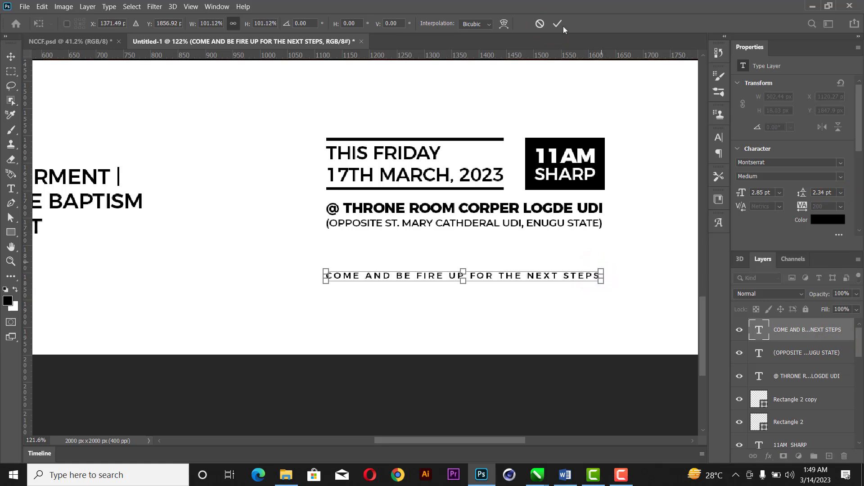
pyautogui.click(557, 23)
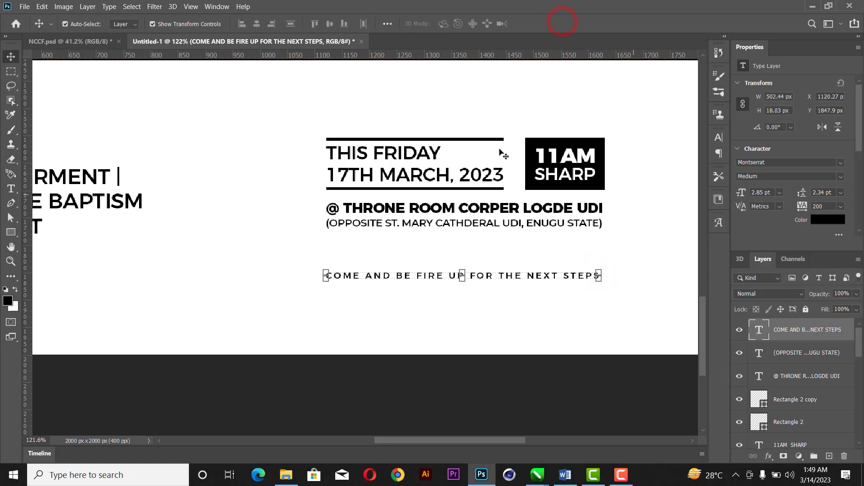
# Align the left edges of the COME AND BE FIRE UP and OPPOSITE ST. MARY text layers
pyautogui.keyDown('shift'); pyautogui.click(461, 228); pyautogui.keyUp('shift')
pyautogui.click(241, 24)
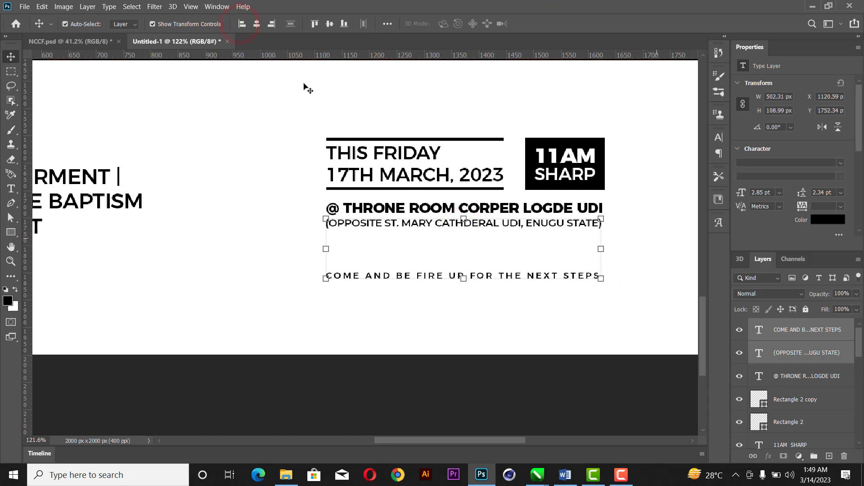
pyautogui.hotkey('ctrl', 't')
pyautogui.click(440, 210)
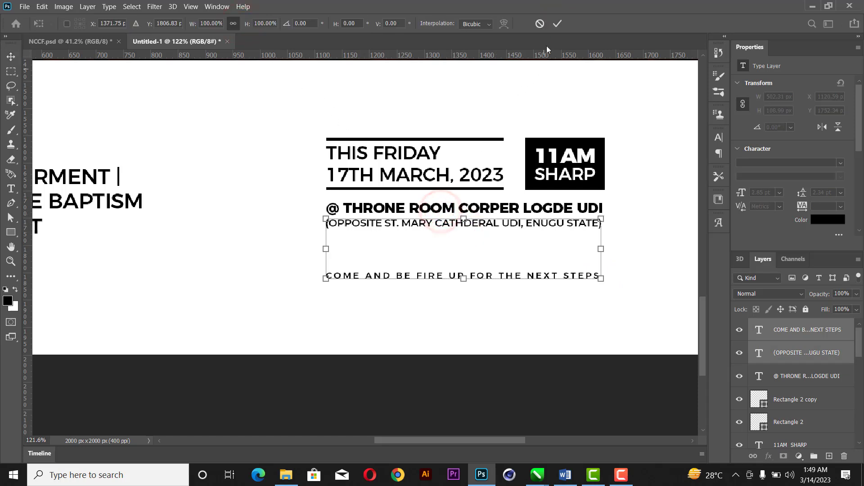
pyautogui.click(558, 24)
# Align the left edge of the COME AND BE FIRE UP line with the @ THRONE ROOM line
pyautogui.keyDown('ctrl'); pyautogui.click(653, 238); pyautogui.keyUp('ctrl')
pyautogui.moveTo(587, 276); pyautogui.dragTo(593, 277)
pyautogui.keyDown('shift'); pyautogui.click(450, 207); pyautogui.keyUp('shift')
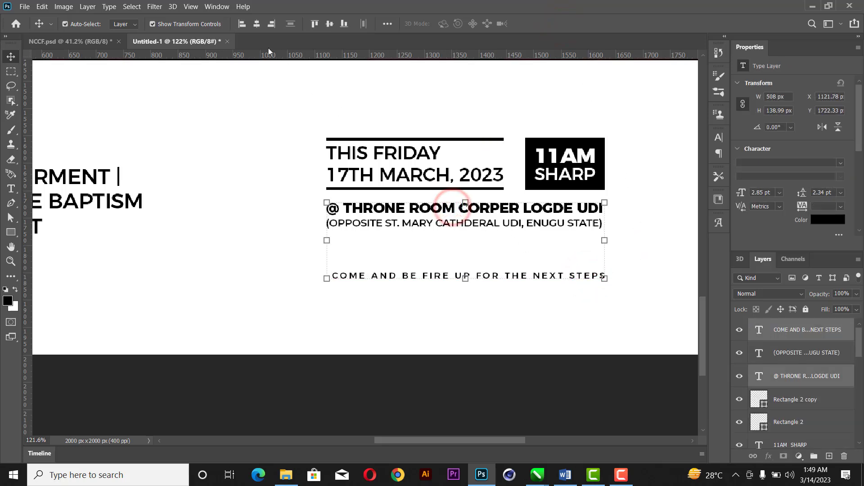
pyautogui.click(241, 25)
pyautogui.click(671, 212)
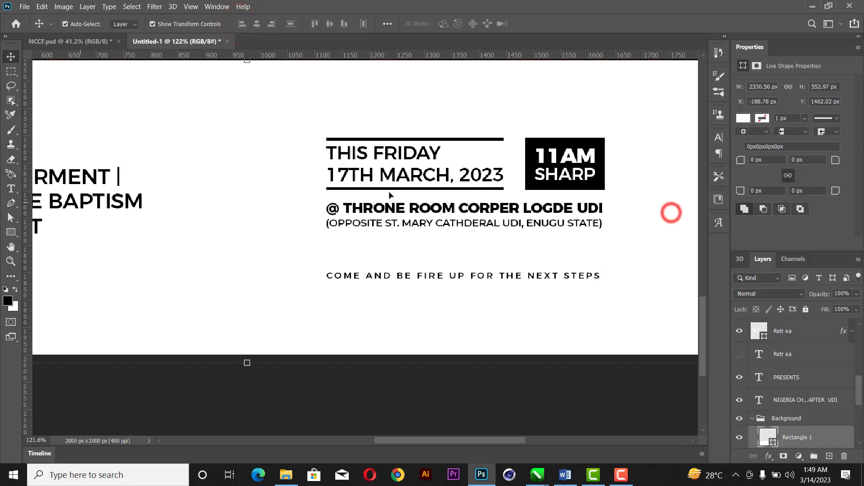
# Place a vertical guide along the right edge of the black 11AM SHARP box
pyautogui.moveTo(28, 169); pyautogui.dragTo(606, 266)
pyautogui.scroll(2, 606, 266)
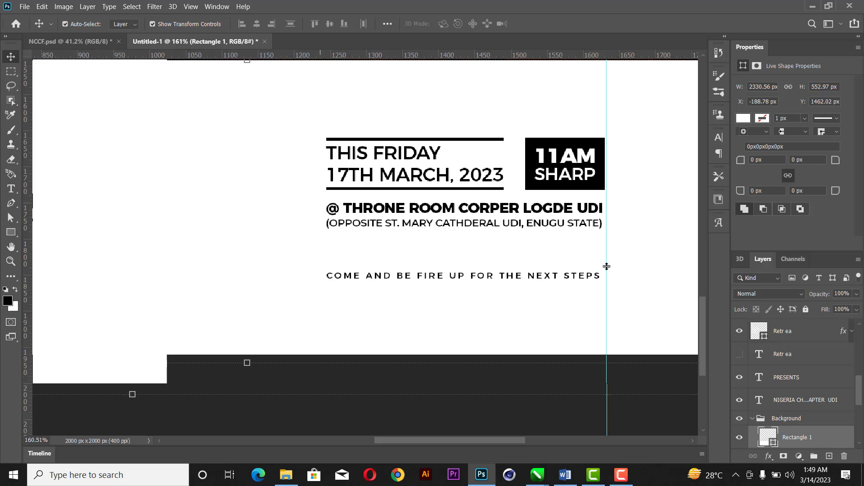
pyautogui.moveTo(608, 247)
pyautogui.mouseDown()
pyautogui.moveTo(614, 242)
pyautogui.moveTo(604, 237)
pyautogui.mouseUp()
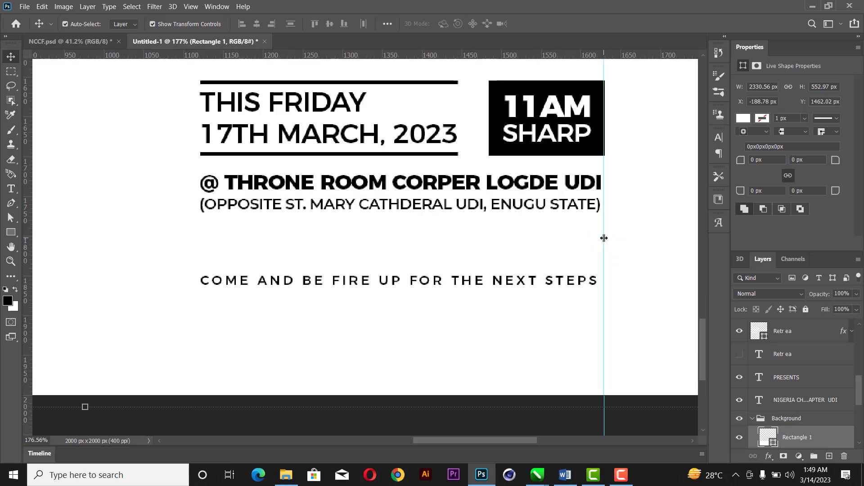
# Scale the @ THRONE ROOM and OPPOSITE ST. MARY lines together so their right edges reach the vertical guide
pyautogui.click(595, 179)
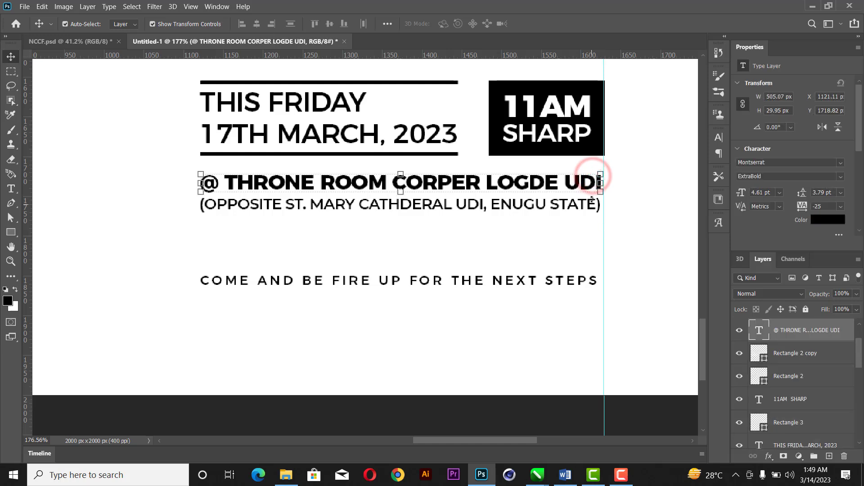
pyautogui.click(592, 209)
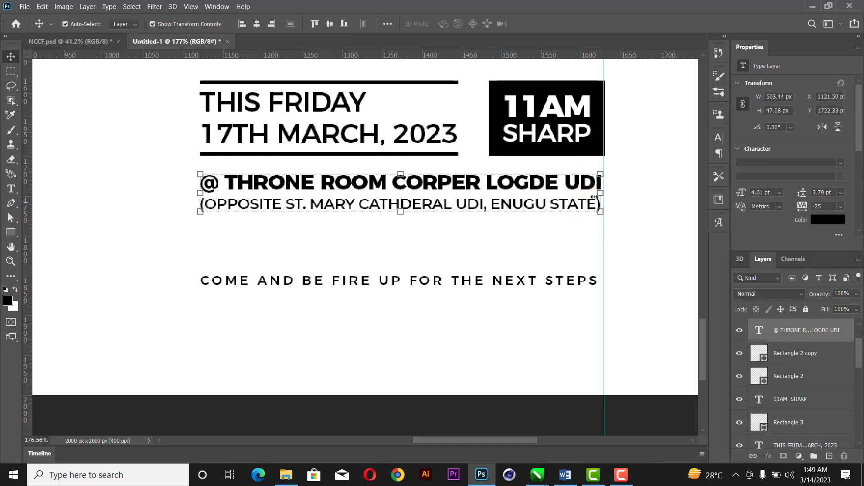
pyautogui.moveTo(600, 173); pyautogui.dragTo(604, 166)
pyautogui.click(639, 209)
pyautogui.click(557, 25)
# Scale up the COME AND BE FIRE UP line so its right edge reaches the vertical guide
pyautogui.click(595, 280)
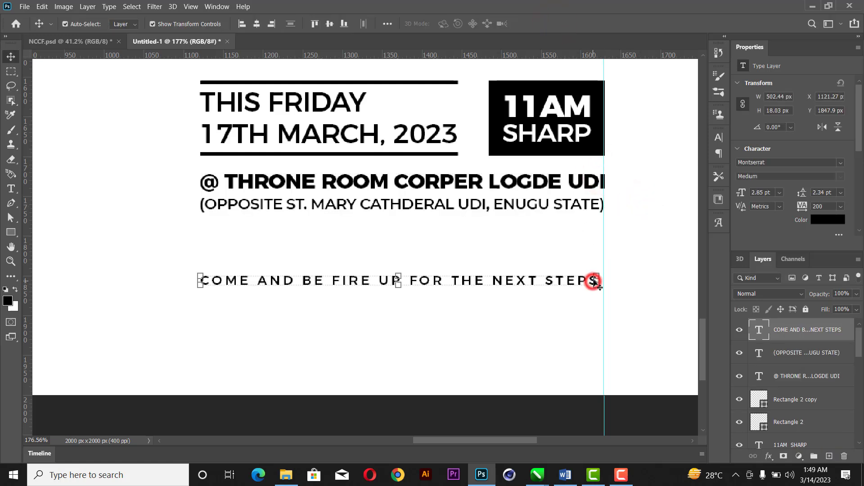
pyautogui.moveTo(598, 275); pyautogui.dragTo(609, 265)
pyautogui.click(557, 24)
# Group the layers from the COME AND BE FIRE UP tagline down to the THIS FRIDAY date text
pyautogui.press('z')
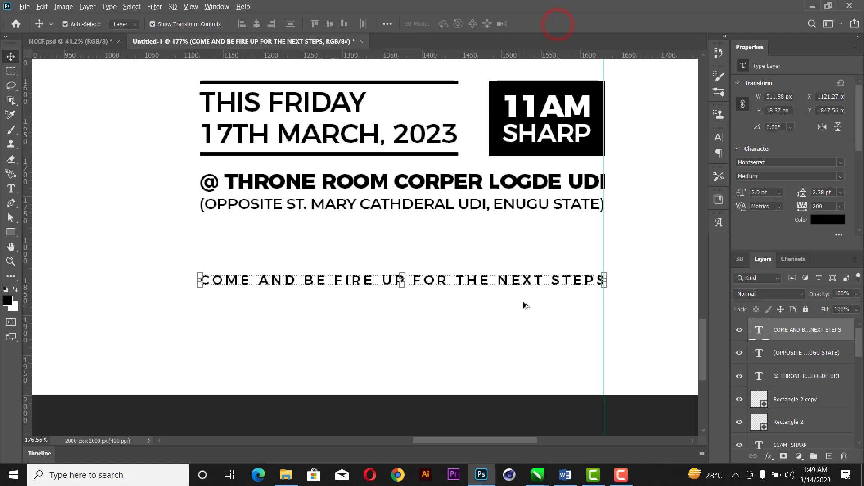
pyautogui.scroll(-5, 523, 301)
pyautogui.rightClick(592, 259)
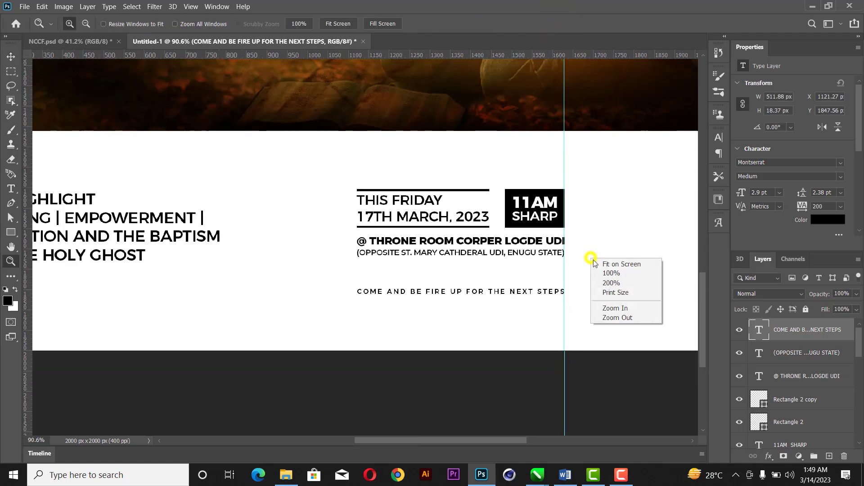
pyautogui.click(615, 266)
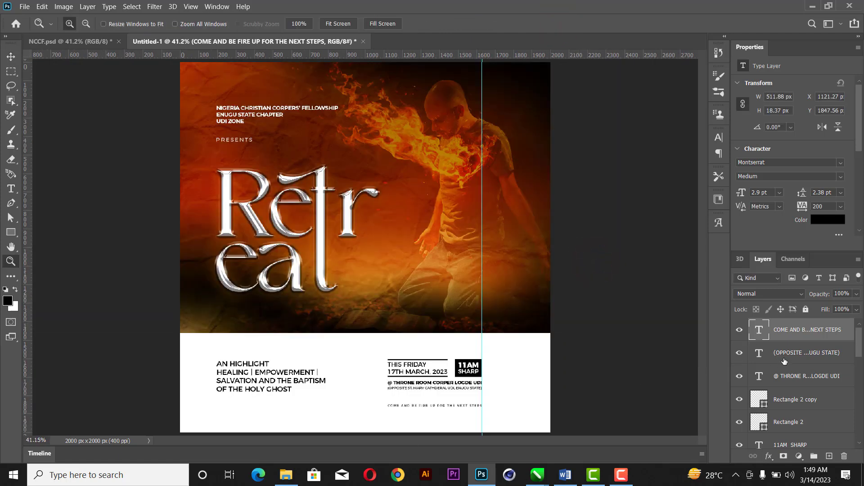
pyautogui.scroll(-4, 784, 361)
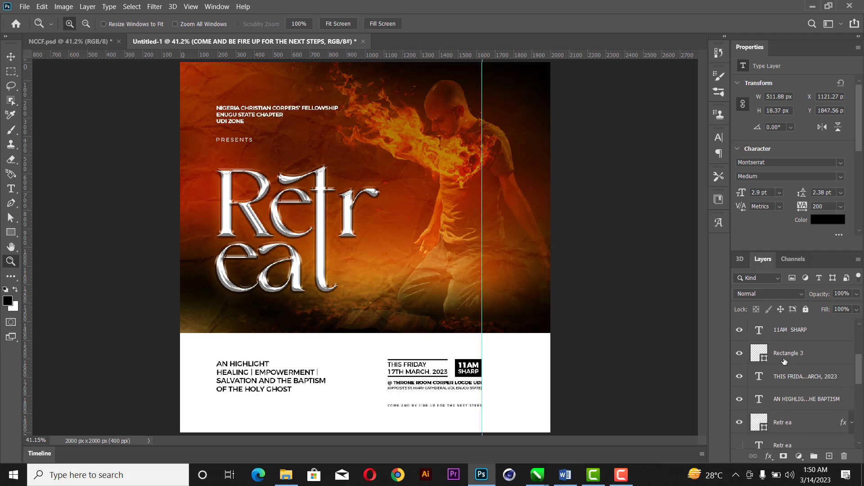
pyautogui.keyDown('shift'); pyautogui.click(798, 380); pyautogui.keyUp('shift')
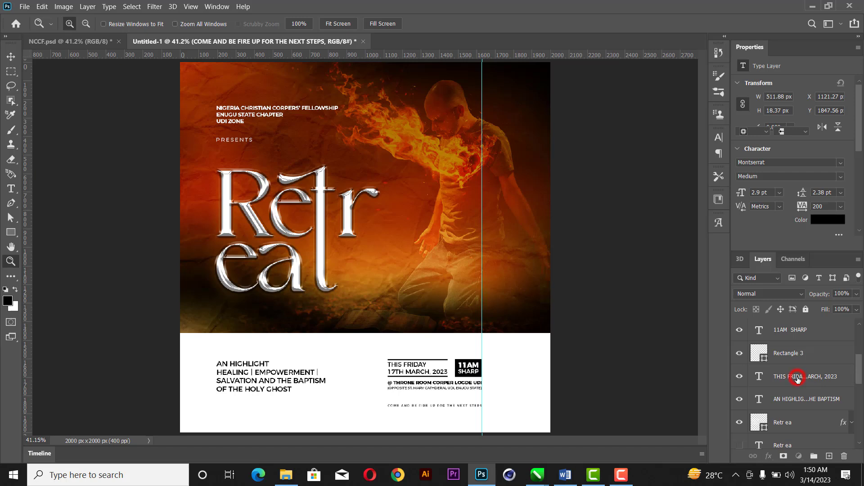
pyautogui.hotkey('ctrl', 'g')
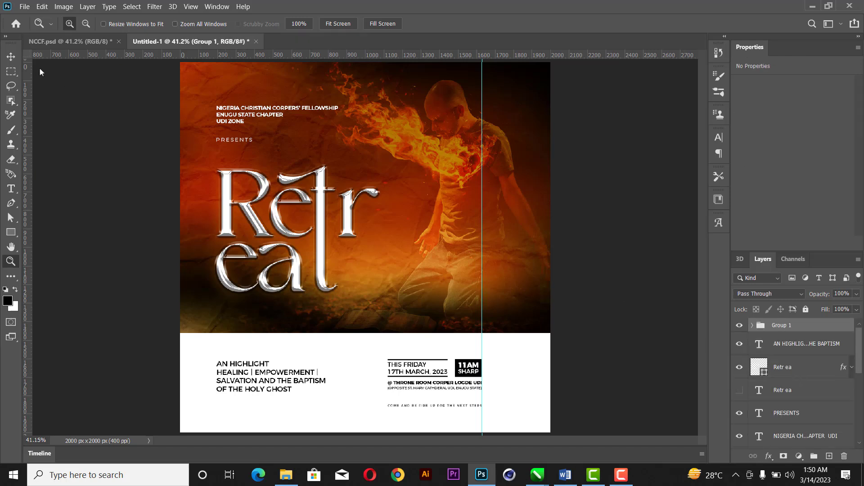
# Scale the event details group up to about 147%, extending it on both sides within the white area
pyautogui.click(9, 57)
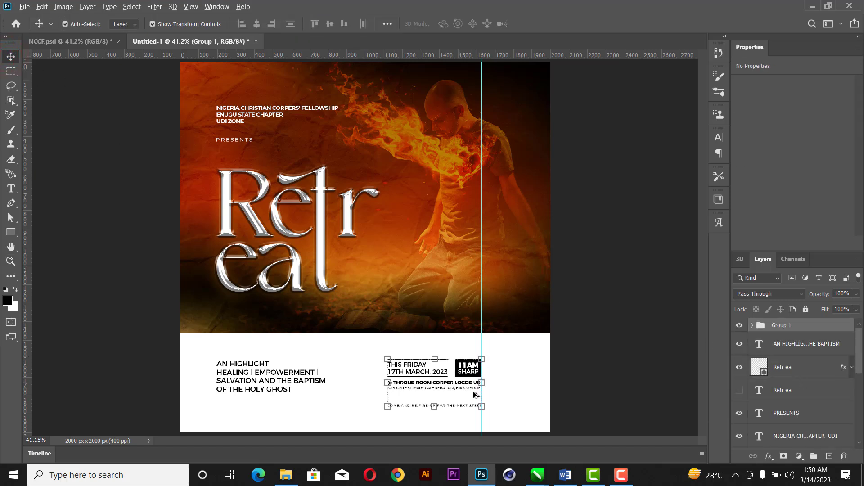
pyautogui.scroll(1, 474, 391)
pyautogui.scroll(1, 474, 391)
pyautogui.click(486, 347)
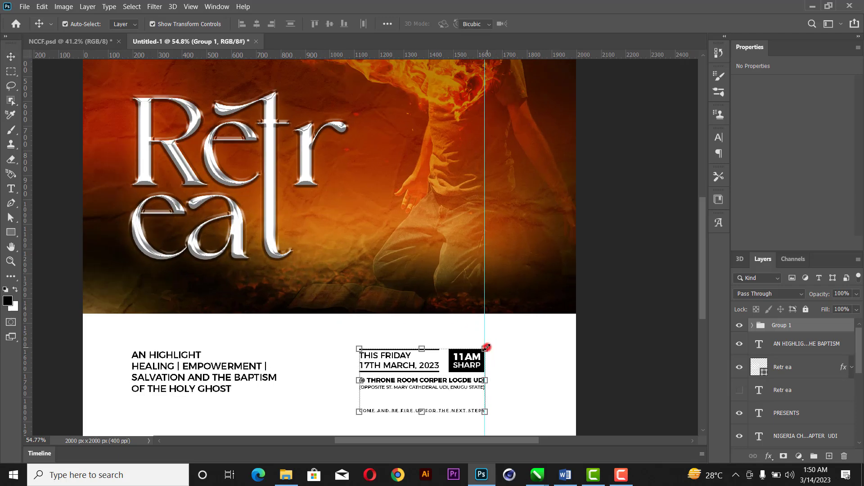
pyautogui.moveTo(485, 347); pyautogui.dragTo(526, 322)
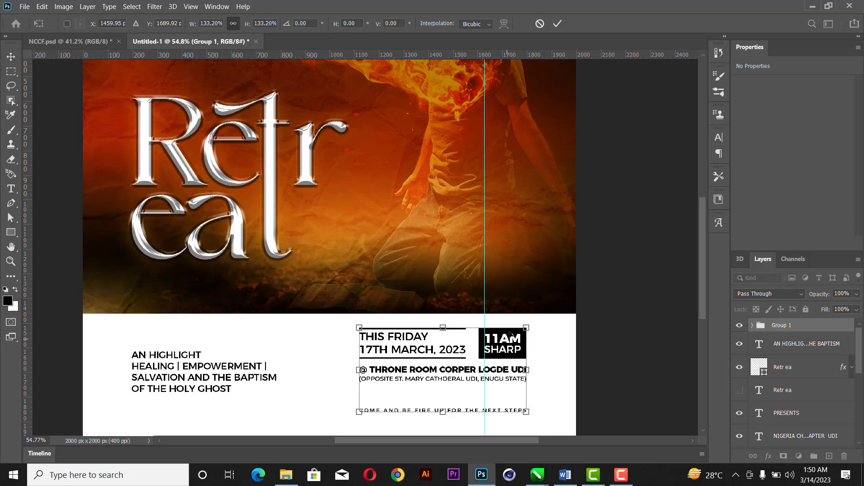
pyautogui.moveTo(359, 412); pyautogui.dragTo(342, 393)
# Move the enlarged event details group down about 24 px and apply the transform
pyautogui.scroll(-3, 475, 345)
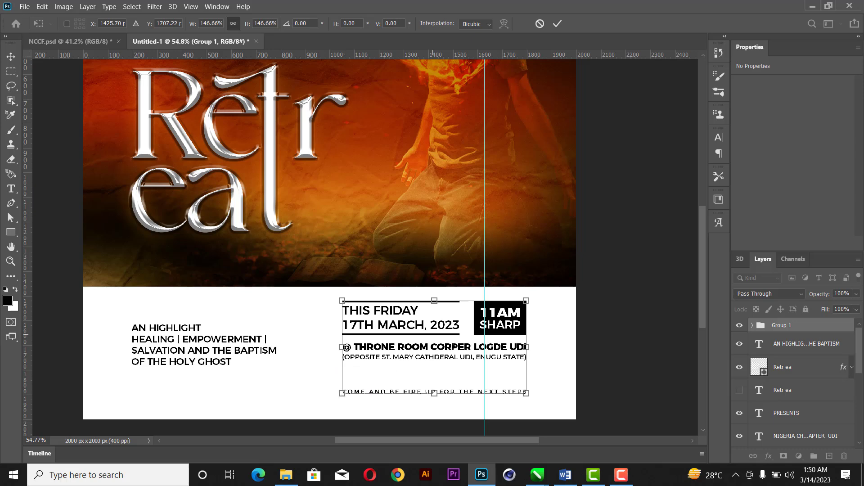
pyautogui.press('Down')
pyautogui.press('Down')
pyautogui.press('Down')
pyautogui.press('Down')
pyautogui.press('Down')
pyautogui.press('Down')
pyautogui.press('Down')
pyautogui.press('Down')
pyautogui.press('Down')
pyautogui.press('Down')
pyautogui.press('Down')
pyautogui.press('Down')
pyautogui.press('Down')
pyautogui.press('Down')
pyautogui.press('Down')
pyautogui.press('Down')
pyautogui.press('Down')
pyautogui.press('Down')
pyautogui.press('Down')
pyautogui.press('Down')
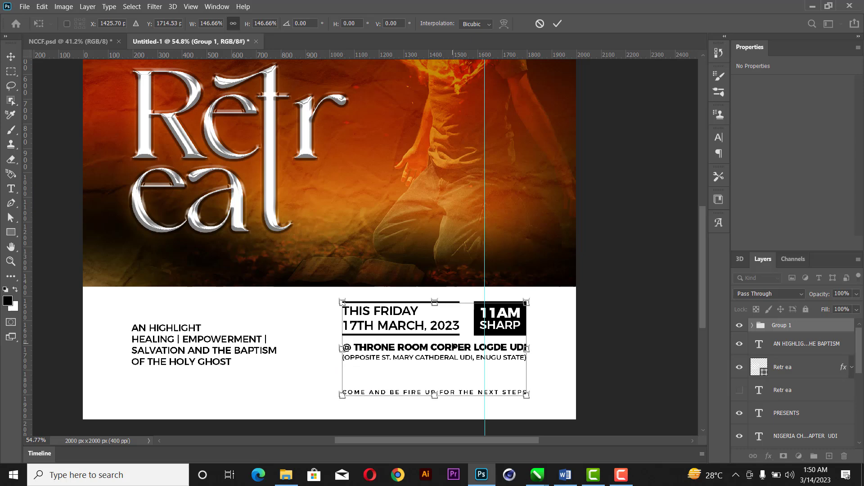
pyautogui.press('Down')
pyautogui.press('Down')
pyautogui.press('Down')
pyautogui.press('Down')
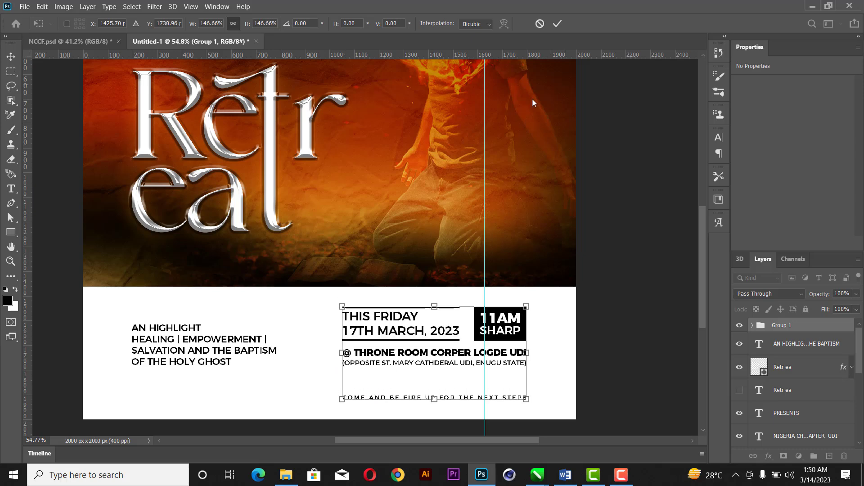
pyautogui.click(558, 25)
pyautogui.click(660, 332)
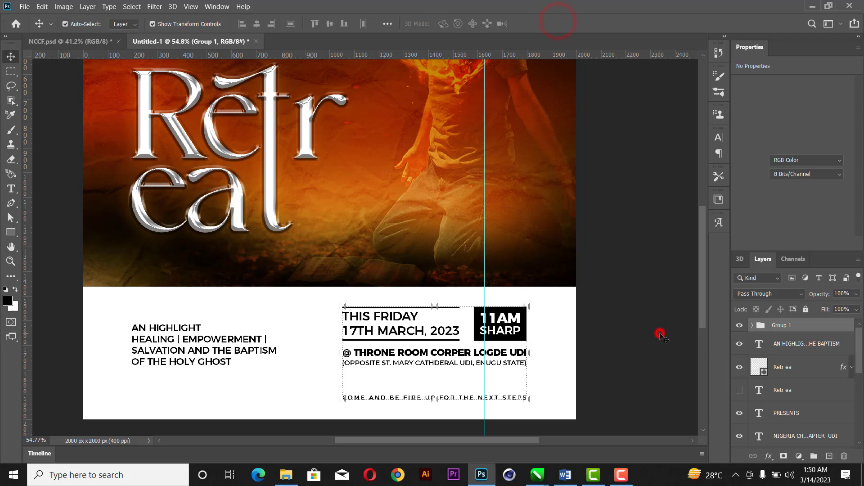
# Nudge the COME AND BE FIRE UP tagline slightly upward, closer to the venue lines
pyautogui.click(518, 398)
pyautogui.press('Up')
pyautogui.press('Up')
pyautogui.press('Up')
pyautogui.press('Up')
pyautogui.press('Up')
pyautogui.press('Up')
pyautogui.press('Up')
pyautogui.press('Up')
pyautogui.press('Up')
pyautogui.press('Up')
pyautogui.press('Up')
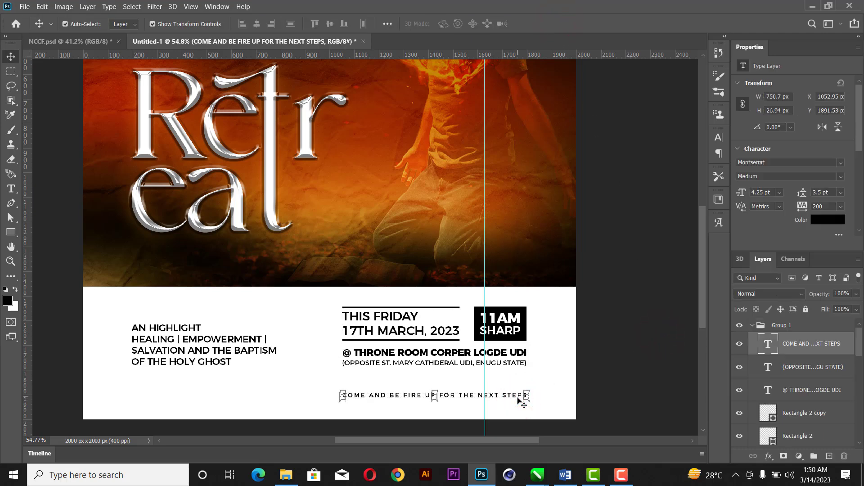
pyautogui.click(675, 246)
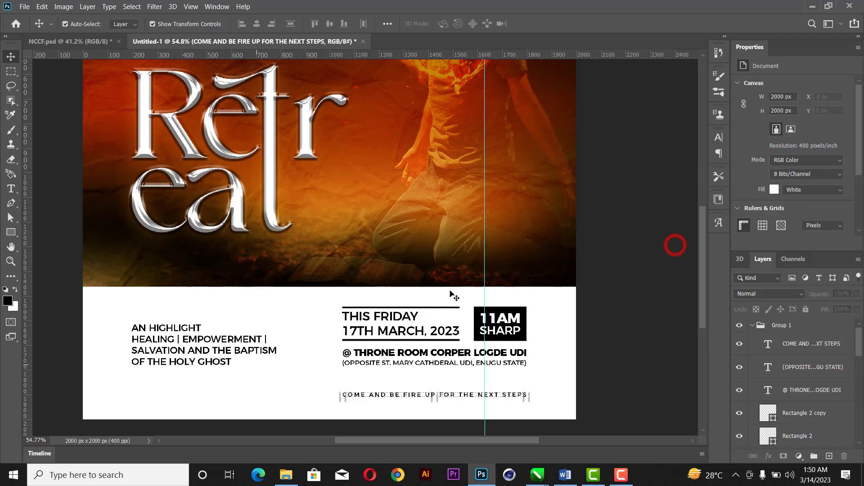
pyautogui.click(227, 335)
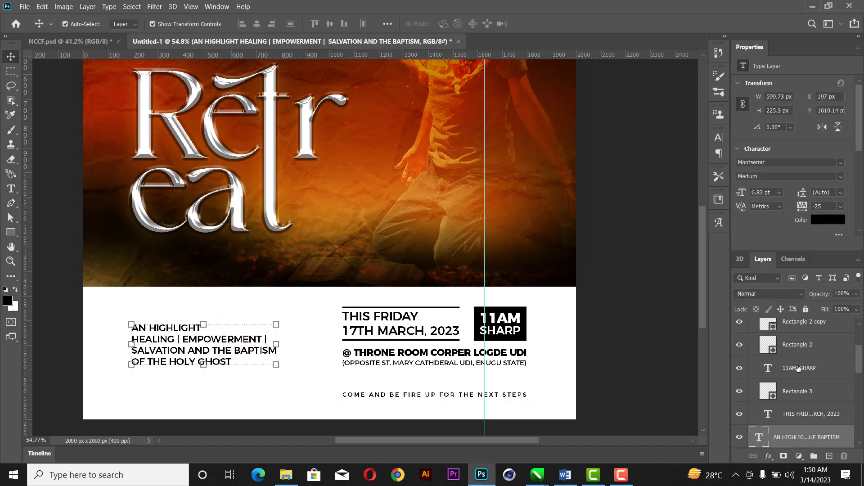
pyautogui.scroll(4, 798, 369)
pyautogui.click(805, 325)
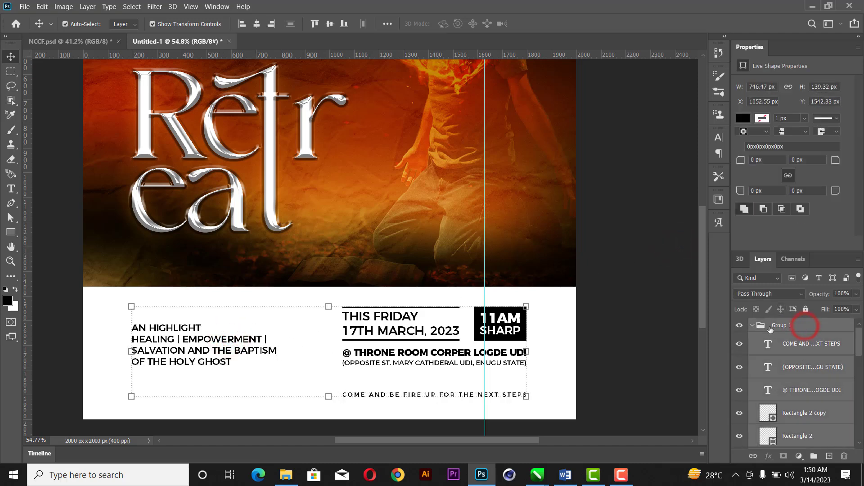
pyautogui.click(646, 330)
# Collapse Group 1 and align the top edge of the AN HIGHLIGHT text block with the group
pyautogui.click(753, 325)
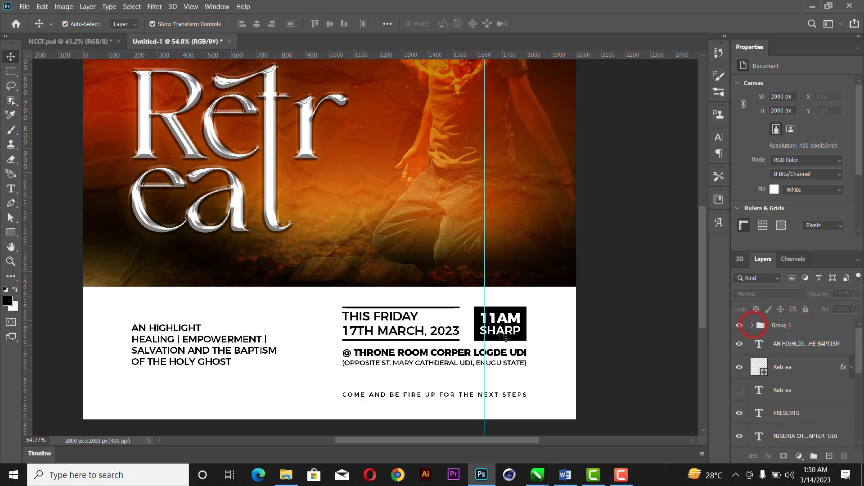
pyautogui.click(248, 344)
pyautogui.keyDown('ctrl'); pyautogui.click(793, 329); pyautogui.keyUp('ctrl')
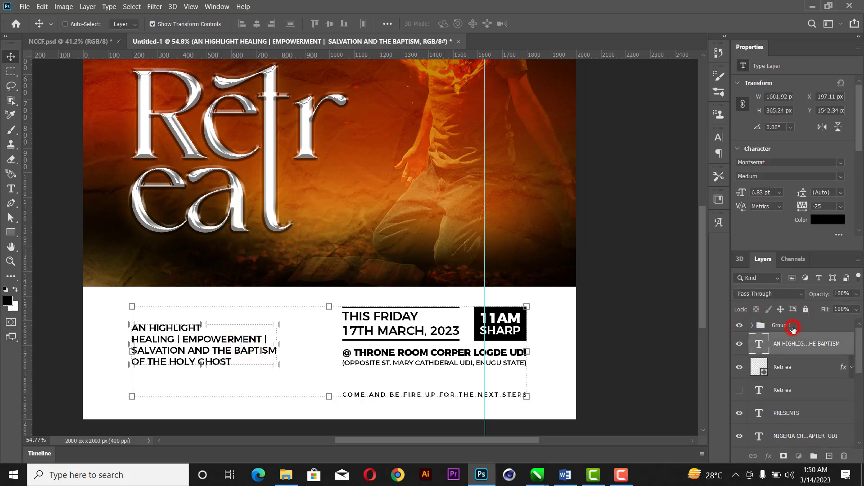
pyautogui.click(315, 24)
pyautogui.click(610, 237)
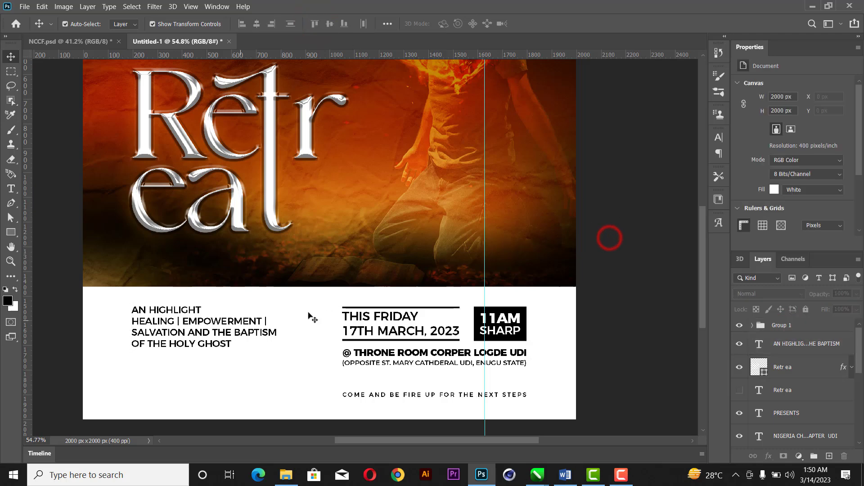
# Set the leading of the AN HIGHLIGHT text block to 9 pt
pyautogui.click(224, 337)
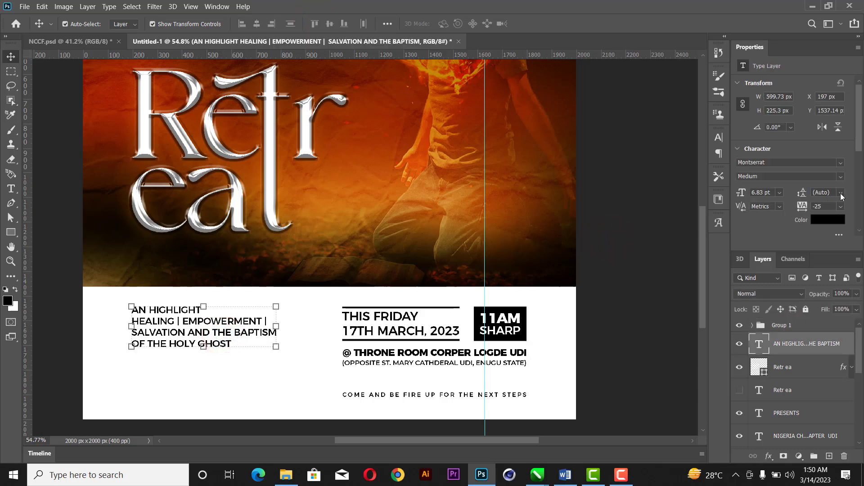
pyautogui.click(841, 193)
pyautogui.click(829, 234)
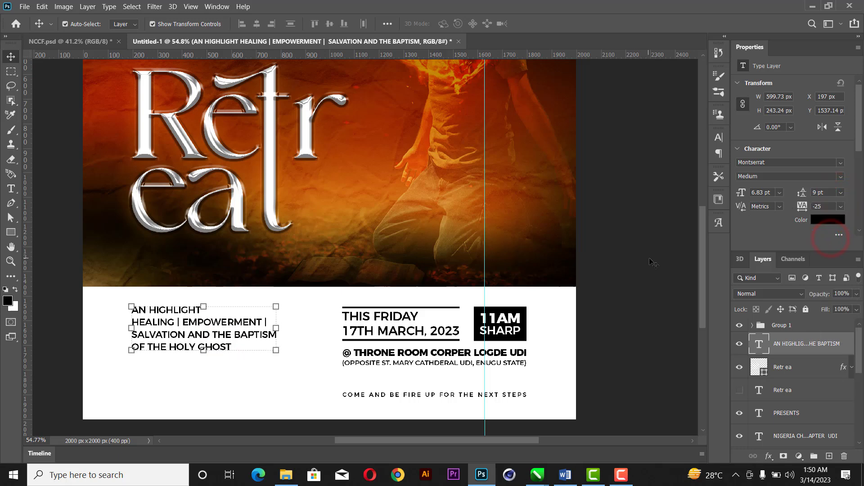
pyautogui.click(681, 245)
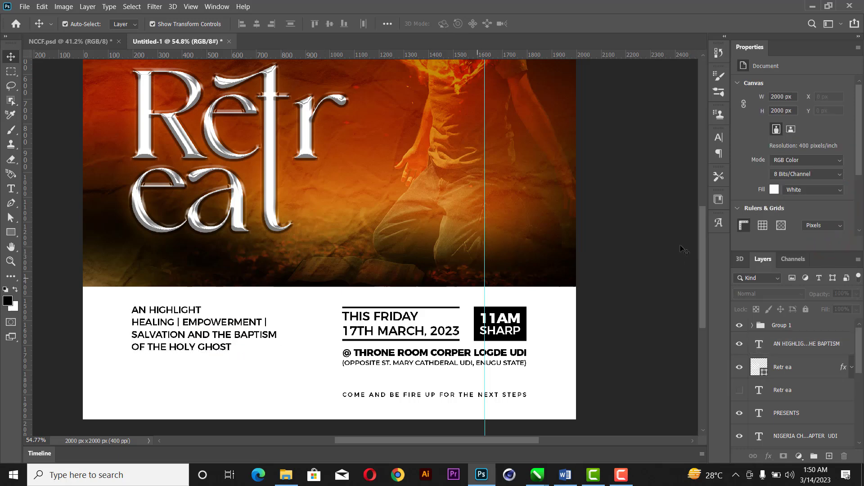
pyautogui.click(638, 257)
pyautogui.click(219, 332)
pyautogui.click(657, 313)
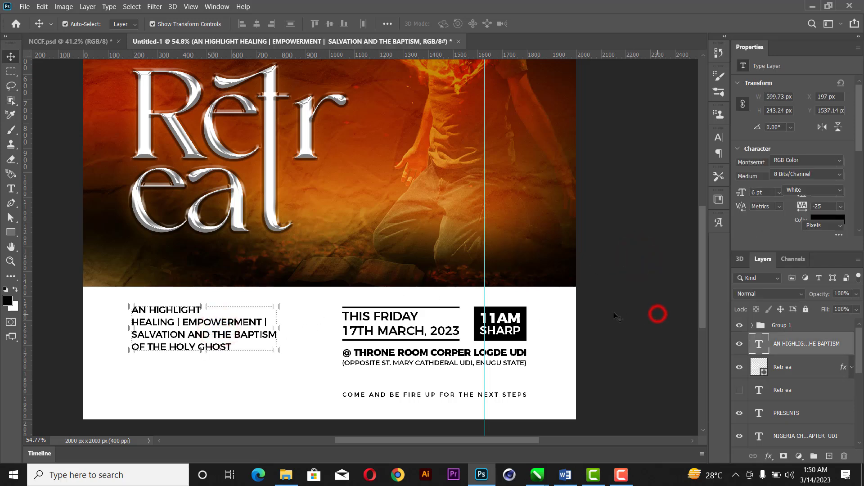
# Fill the black box behind 11AM SHARP with dark brown #311101 sampled from the artwork
pyautogui.click(524, 314)
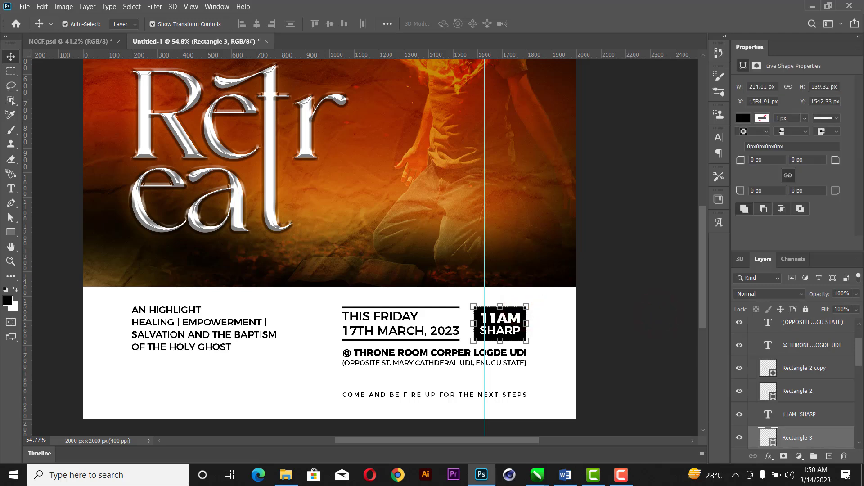
pyautogui.click(744, 118)
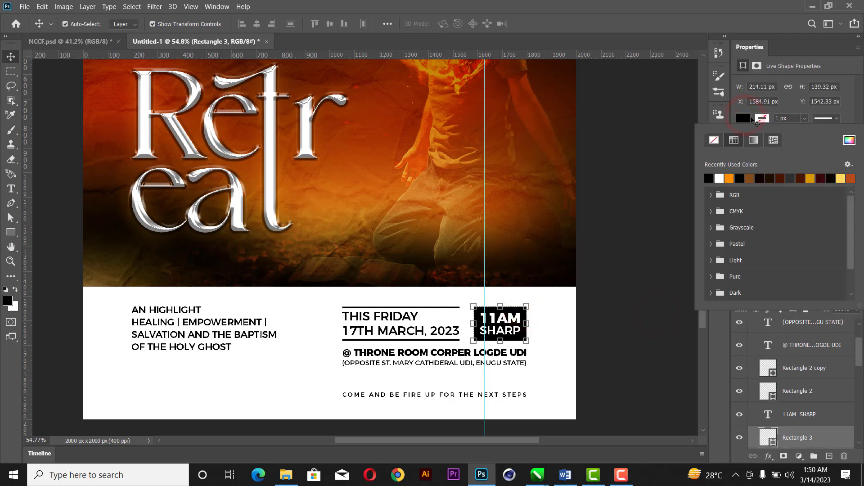
pyautogui.click(849, 140)
pyautogui.moveTo(583, 50); pyautogui.dragTo(685, 52)
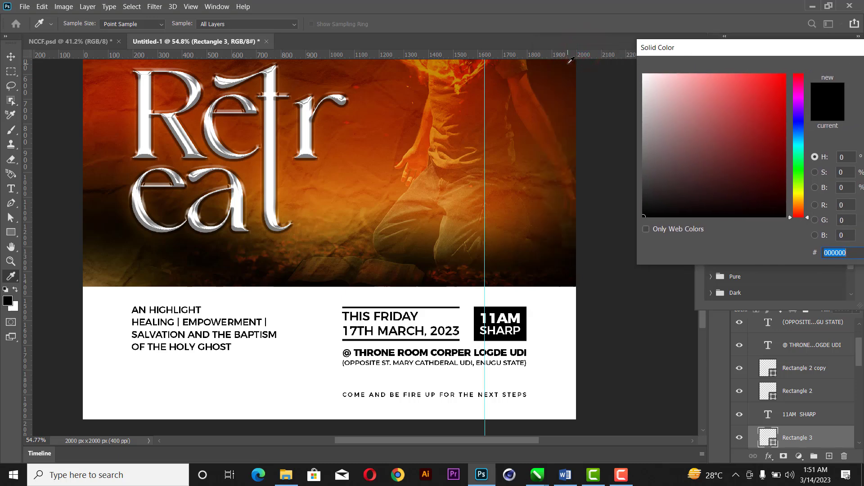
pyautogui.click(570, 59)
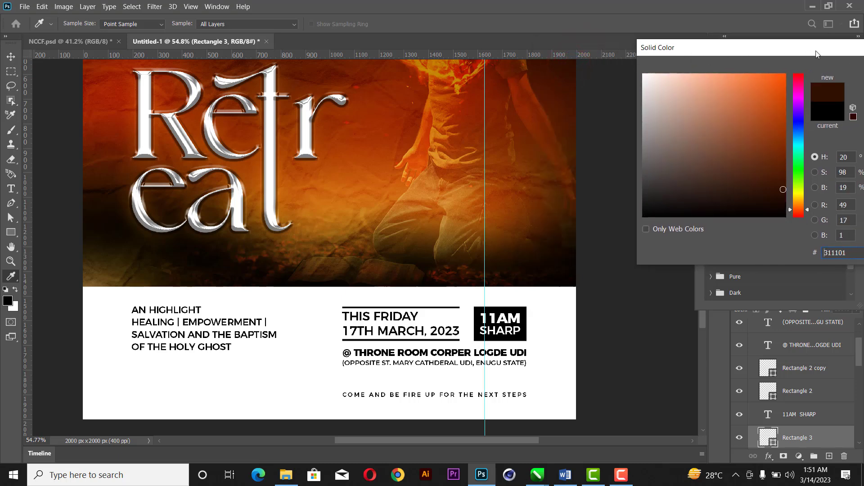
pyautogui.moveTo(806, 54); pyautogui.dragTo(674, 47)
pyautogui.click(769, 62)
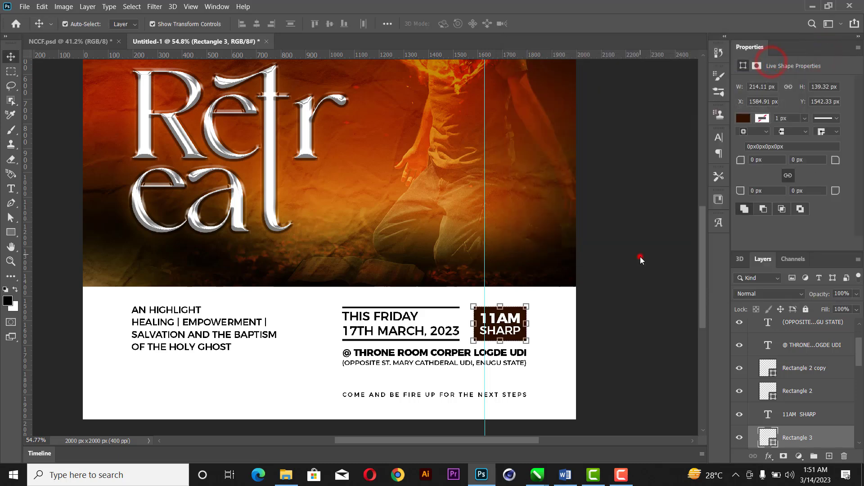
pyautogui.click(640, 258)
# Fill the rules above and below the date text with the dark brown from the recently used colors
pyautogui.scroll(3, 405, 355)
pyautogui.click(425, 291)
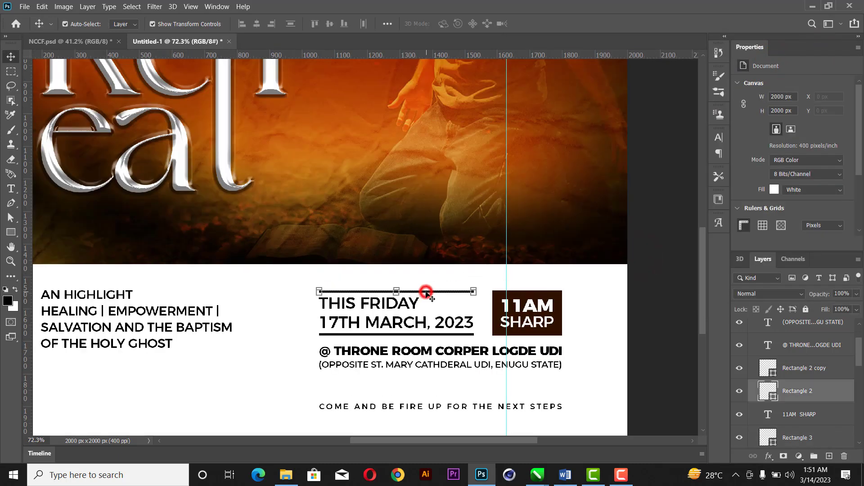
pyautogui.click(744, 118)
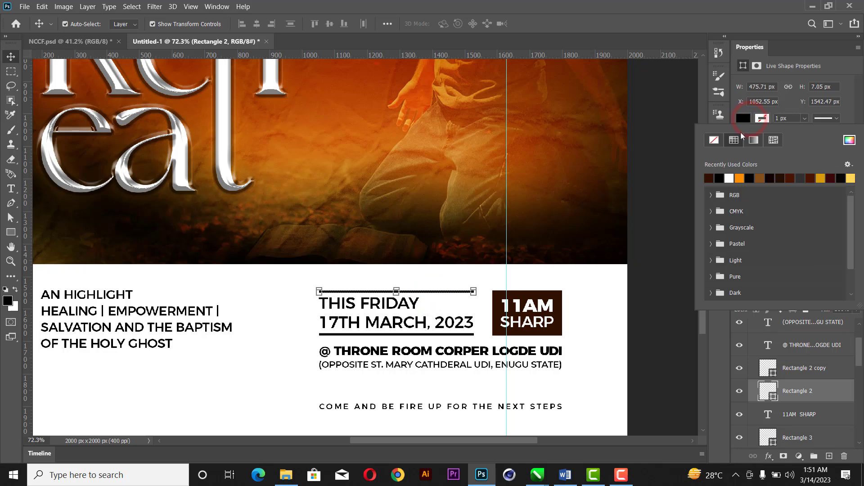
pyautogui.click(710, 179)
pyautogui.click(466, 334)
pyautogui.click(743, 117)
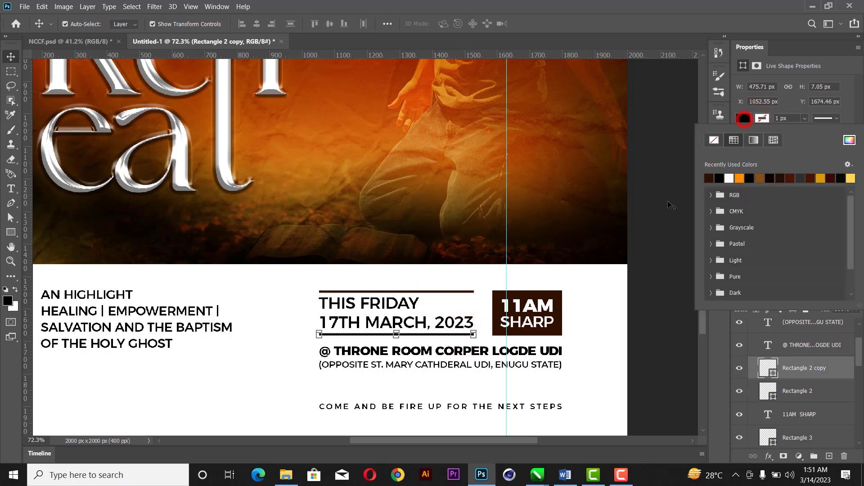
pyautogui.click(708, 180)
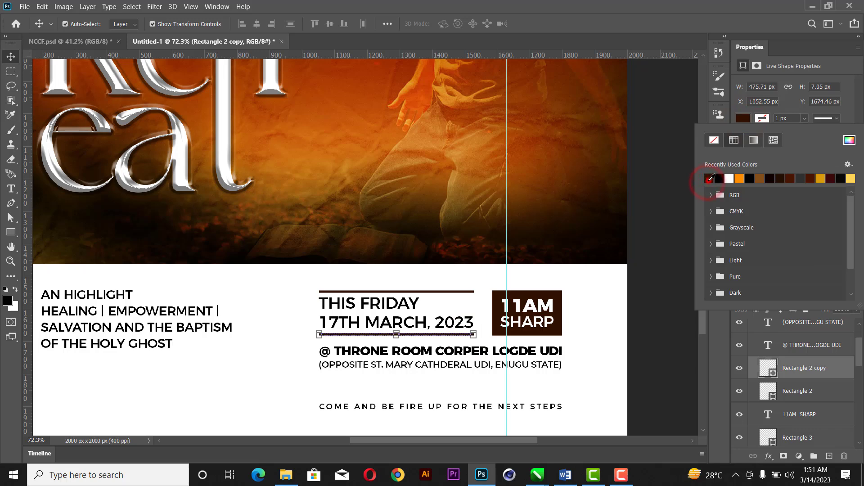
pyautogui.click(623, 241)
# Recolor the THIS FRIDAY 17TH MARCH, 2023 text with dark brown sampled from the 11AM SHARP box
pyautogui.click(414, 304)
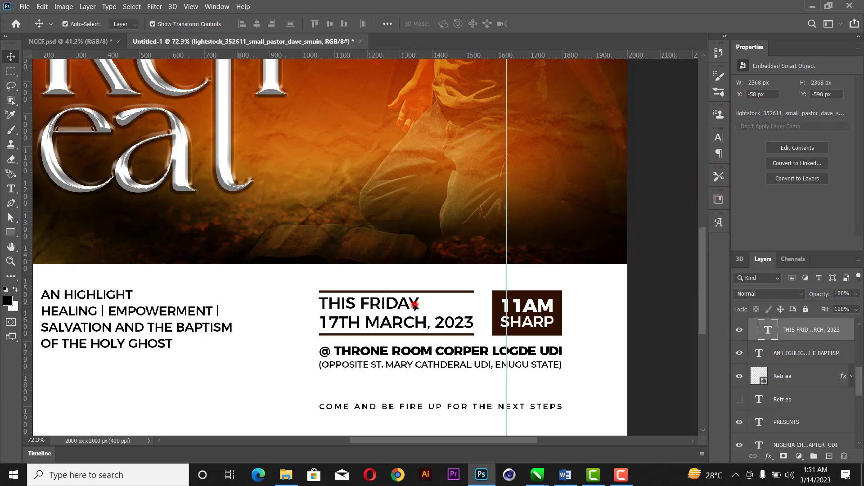
pyautogui.click(830, 220)
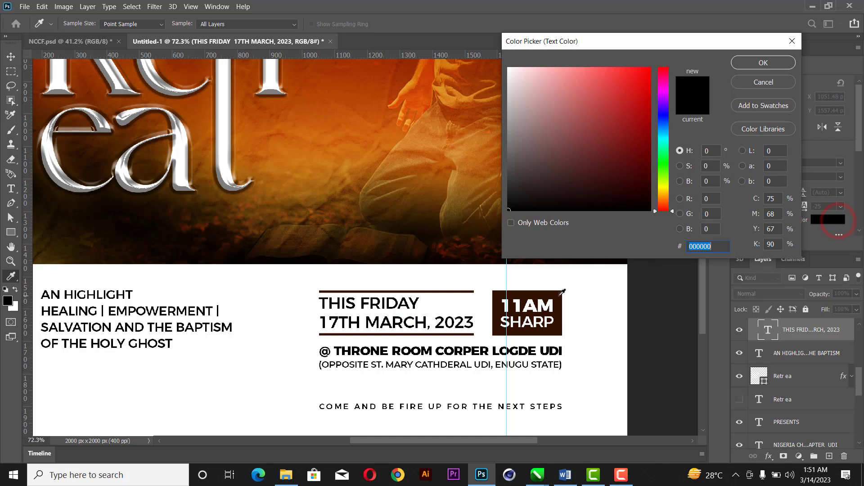
pyautogui.click(559, 296)
pyautogui.click(763, 63)
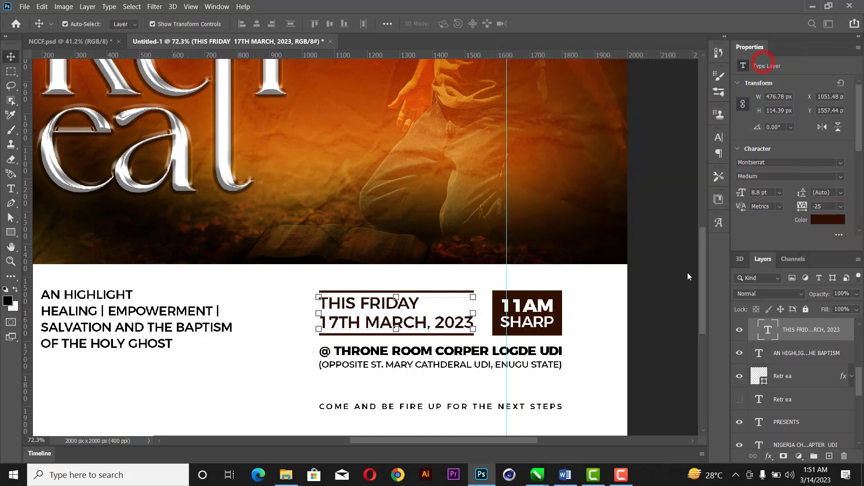
# Place the nccfebonyilogofav.png logo from the Downloads folder onto the flyer
pyautogui.press('z')
pyautogui.rightClick(607, 187)
pyautogui.click(625, 192)
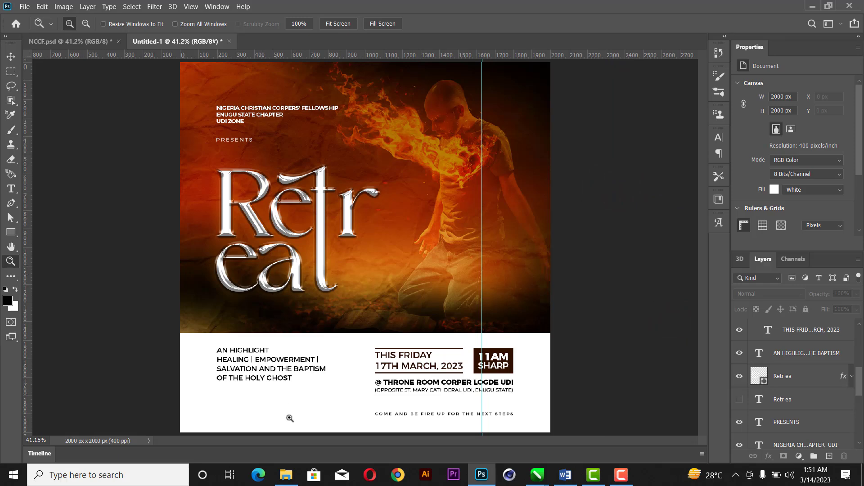
pyautogui.click(286, 475)
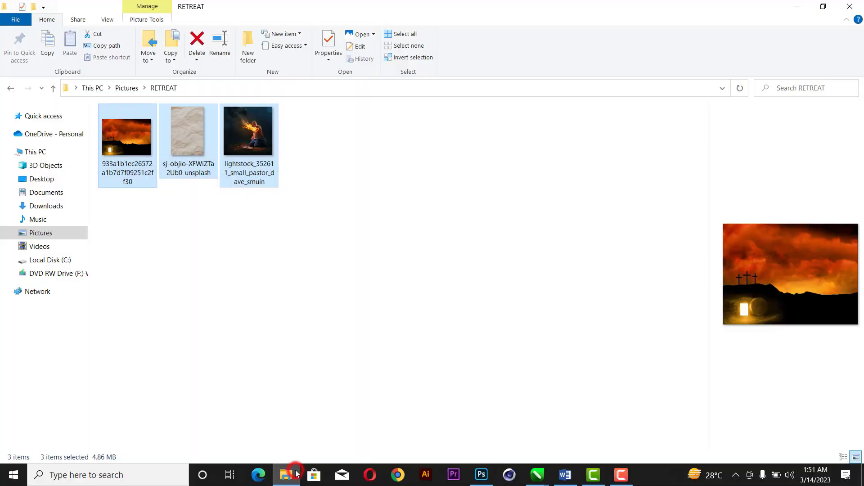
pyautogui.click(46, 206)
pyautogui.moveTo(309, 155); pyautogui.dragTo(402, 228)
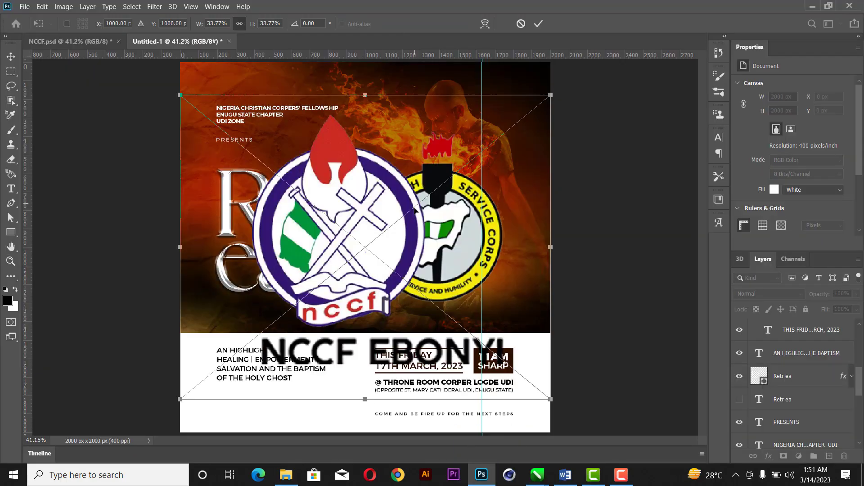
pyautogui.click(538, 24)
# Rasterize the nccfebonyilogofav layer and delete its NCCF EBONYI wording with a rectangular selection
pyautogui.click(11, 72)
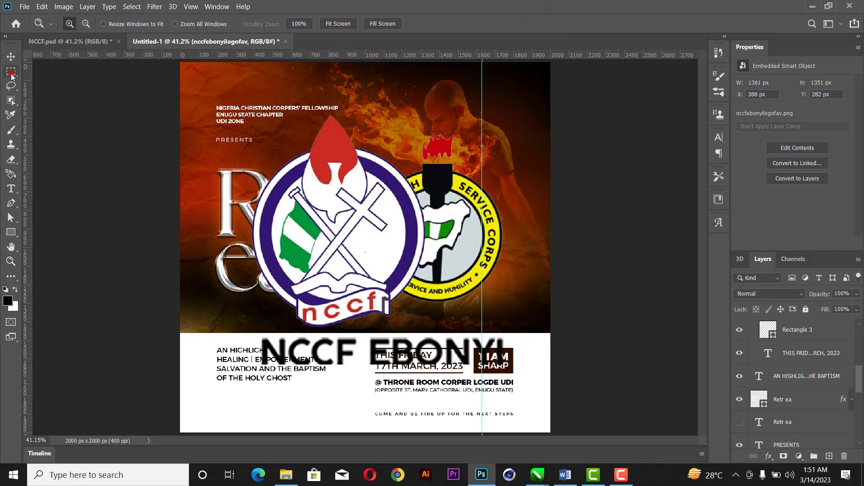
pyautogui.moveTo(232, 325); pyautogui.dragTo(550, 407)
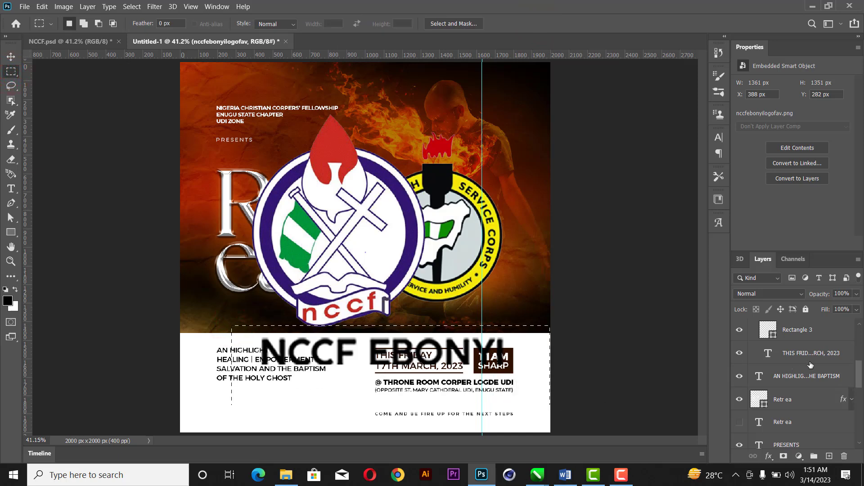
pyautogui.scroll(5, 810, 365)
pyautogui.rightClick(812, 332)
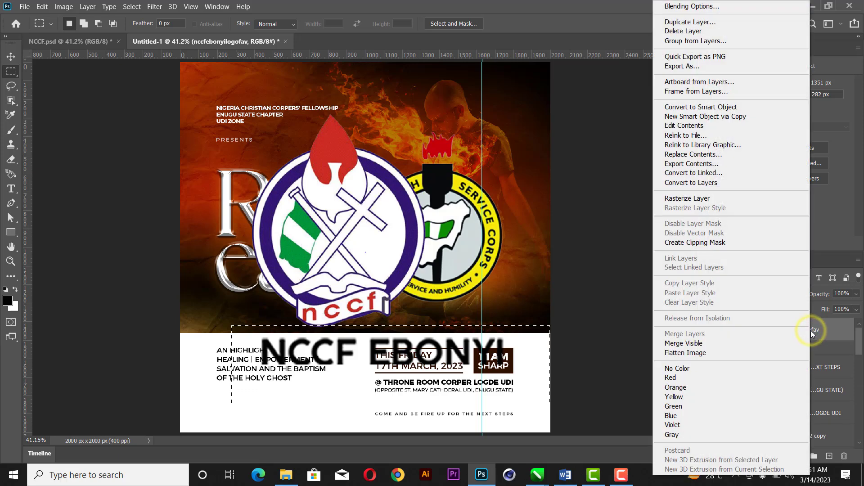
pyautogui.click(691, 201)
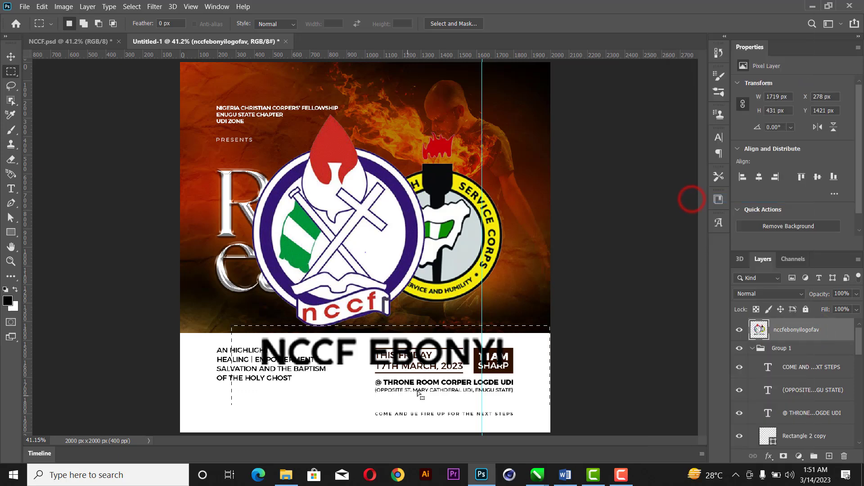
# Scale the logo pair to about 146 by 123 px and place it above the fellowship name, aligned with its starting edge
pyautogui.click(10, 56)
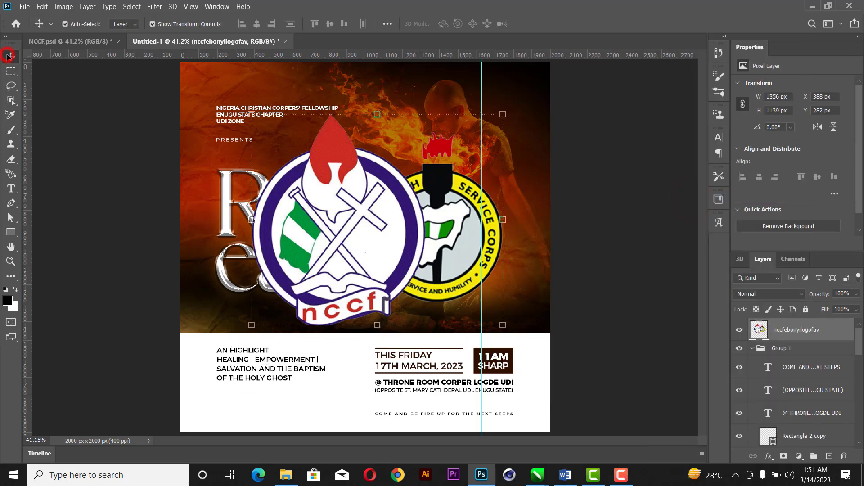
pyautogui.moveTo(503, 220); pyautogui.dragTo(292, 179)
pyautogui.moveTo(271, 220); pyautogui.dragTo(244, 90)
pyautogui.scroll(3, 229, 78)
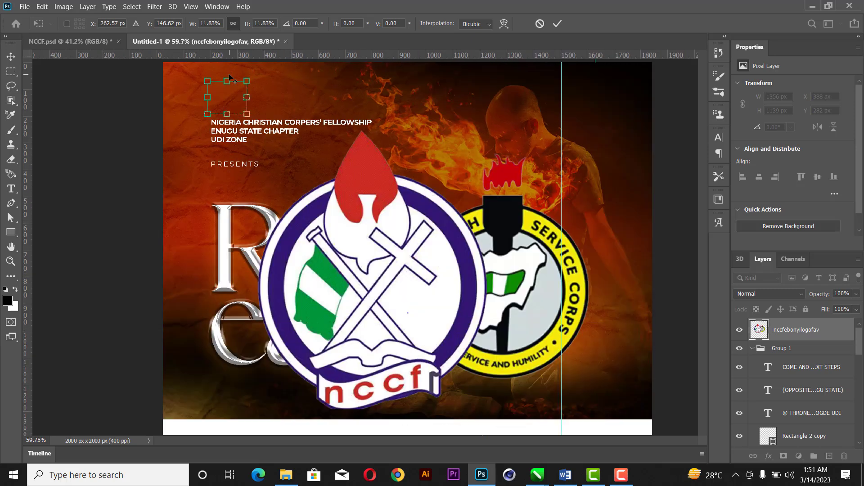
pyautogui.moveTo(222, 108); pyautogui.dragTo(252, 106)
pyautogui.click(557, 23)
pyautogui.click(558, 24)
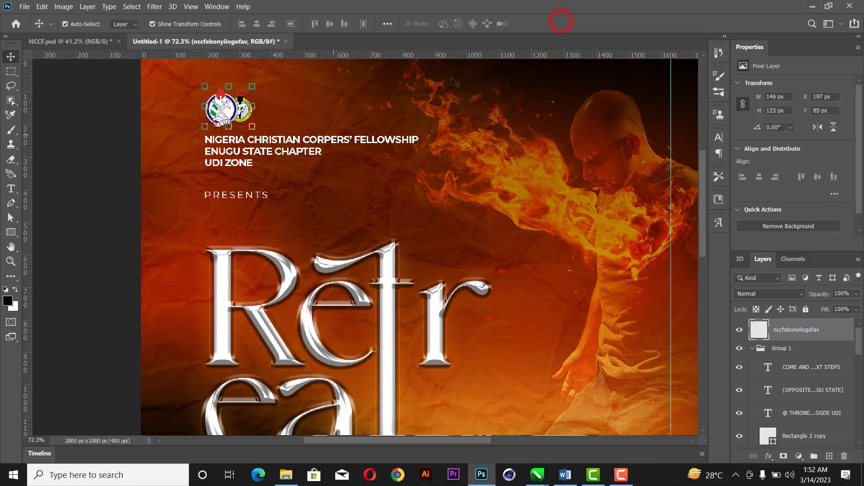
# Nudge the logos and the fellowship name text together slightly downward
pyautogui.keyDown('shift'); pyautogui.click(315, 152); pyautogui.keyUp('shift')
pyautogui.press('Down')
pyautogui.press('Down')
pyautogui.press('Down')
pyautogui.press('Down')
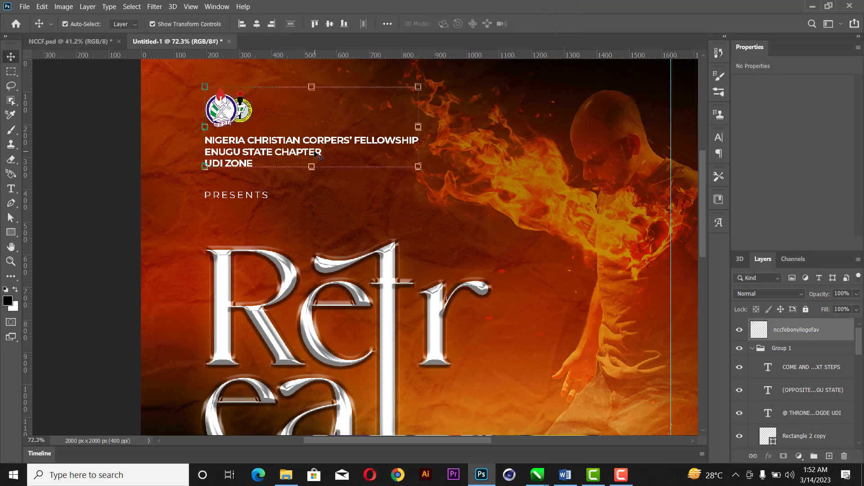
pyautogui.press('Down')
pyautogui.press('Down')
pyautogui.press('Down')
pyautogui.press('Down')
pyautogui.press('Down')
pyautogui.press('Down')
pyautogui.press('Down')
pyautogui.press('Down')
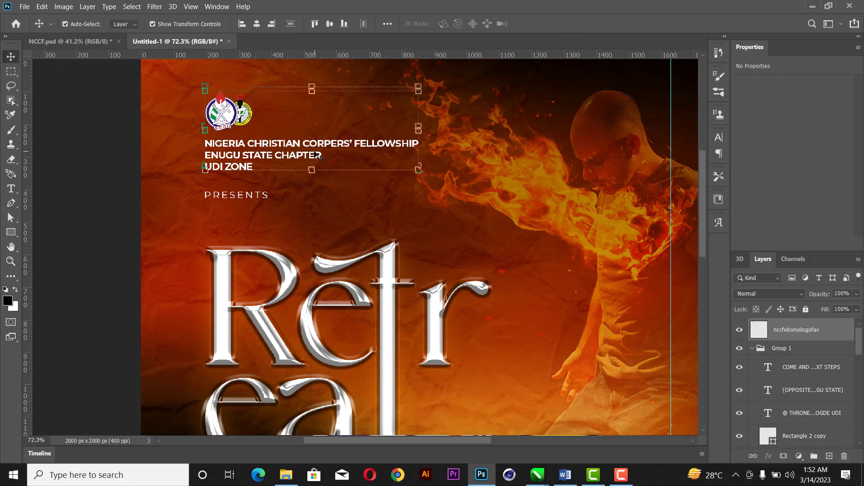
# Add the PRESENTS text to the selection and nudge the whole header block further down toward the Retreat title
pyautogui.keyDown('shift'); pyautogui.click(258, 198); pyautogui.keyUp('shift')
pyautogui.press('Down')
pyautogui.press('Down')
pyautogui.press('Down')
pyautogui.press('Down')
pyautogui.press('Down')
pyautogui.press('Down')
pyautogui.press('Down')
pyautogui.press('Down')
pyautogui.press('Down')
pyautogui.press('Down')
pyautogui.press('Down')
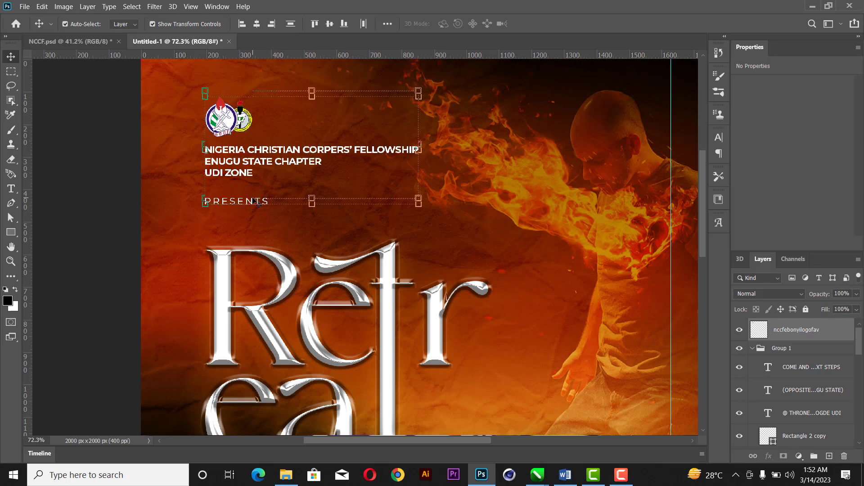
# Collapse Group 1 and add a new empty layer at the top of the layer stack
pyautogui.press('z')
pyautogui.rightClick(303, 181)
pyautogui.click(318, 186)
pyautogui.click(11, 57)
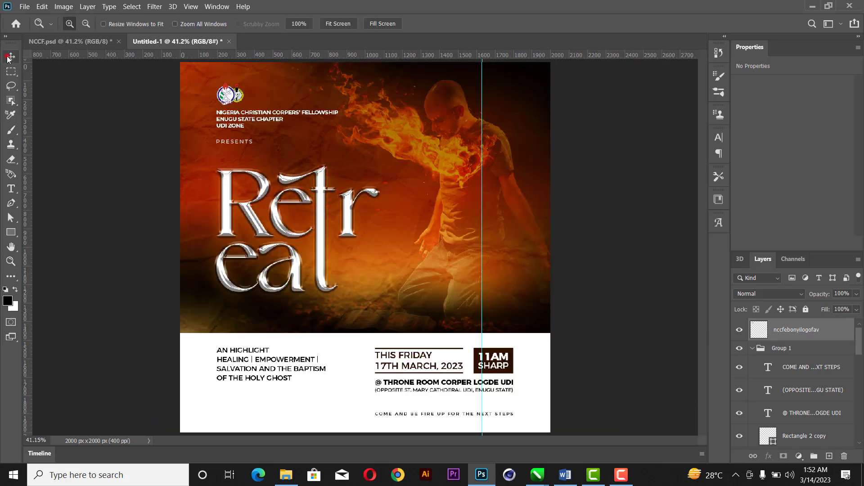
pyautogui.click(753, 349)
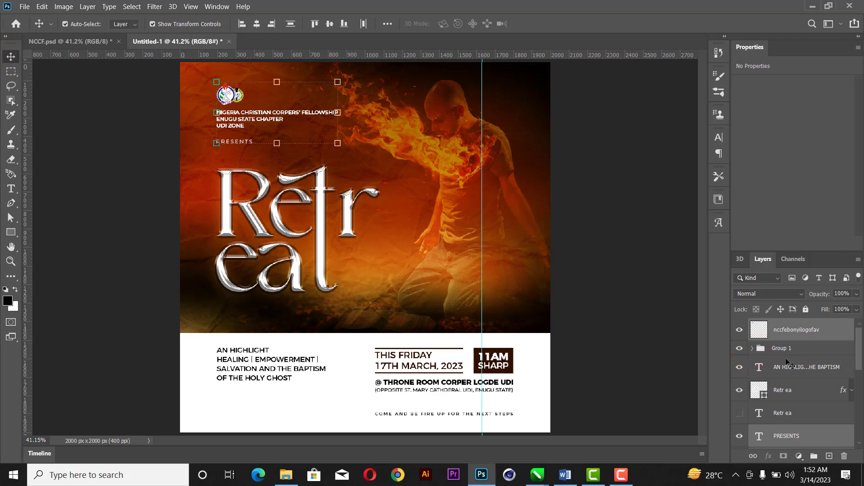
pyautogui.click(830, 456)
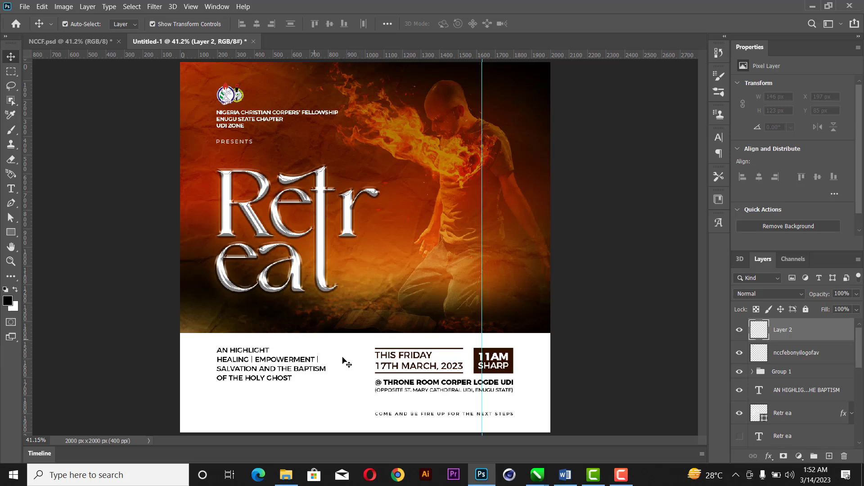
# Paint one soft orange #b24400 brush dab, 1900 px in size, over the kneeling man on Layer 2
pyautogui.press('b')
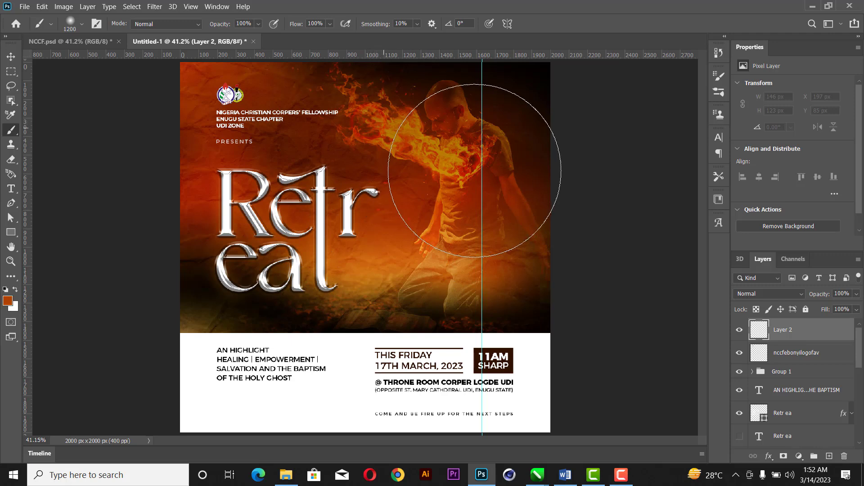
pyautogui.press(']')
pyautogui.press(']')
pyautogui.press(']')
pyautogui.press(']')
pyautogui.press(']')
pyautogui.press(']')
pyautogui.press(']')
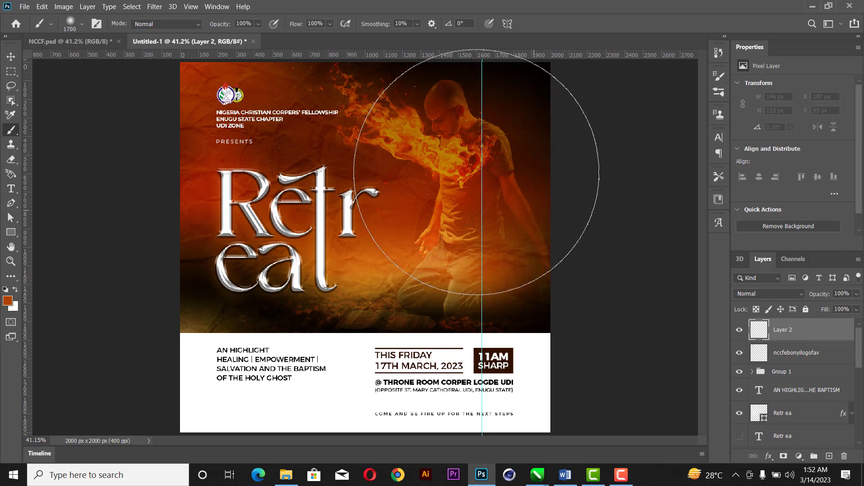
pyautogui.click(505, 195)
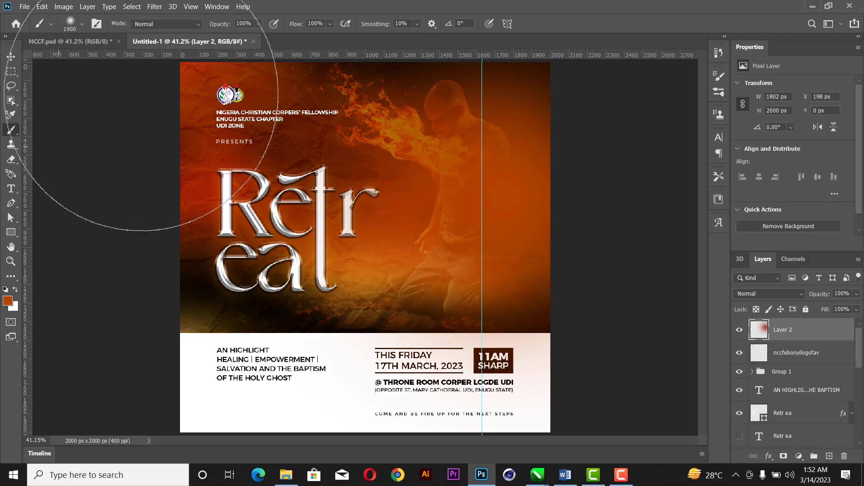
# Set the blend mode of the orange glow layer to Screen
pyautogui.click(9, 56)
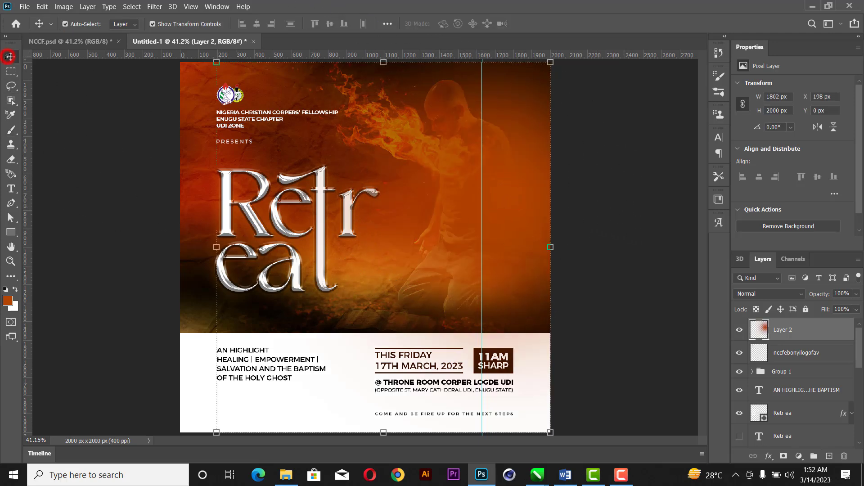
pyautogui.click(759, 295)
pyautogui.press('Down')
pyautogui.press('Down')
pyautogui.press('Down')
pyautogui.press('Down')
pyautogui.press('Down')
pyautogui.press('Down')
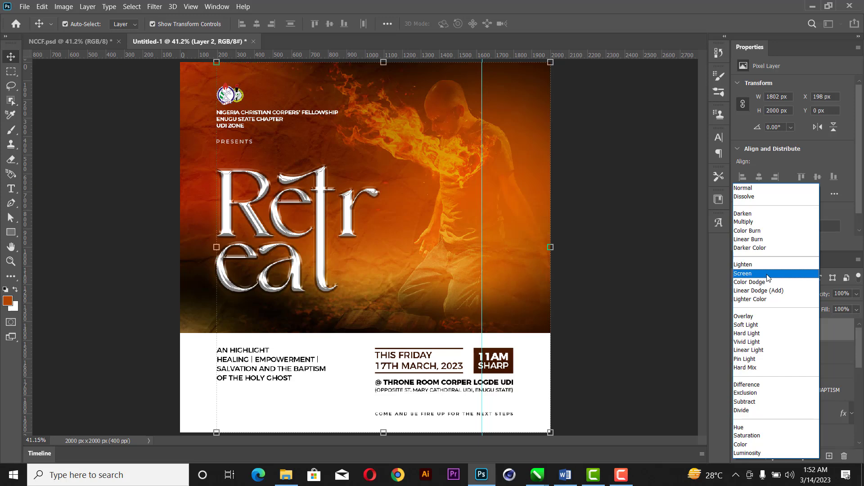
pyautogui.click(768, 276)
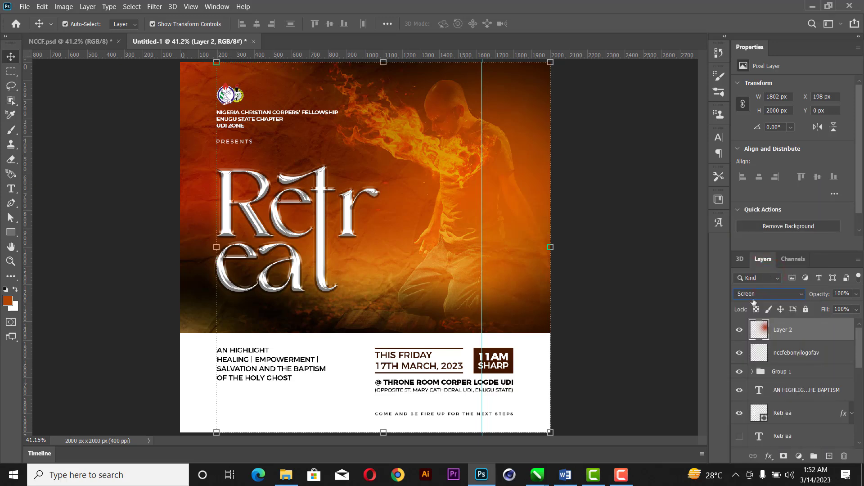
# Hide the orange glow layer and add a new empty layer above it
pyautogui.hotkey('ctrl', 'z')
pyautogui.hotkey('ctrl', 'shift', 'z')
pyautogui.click(739, 331)
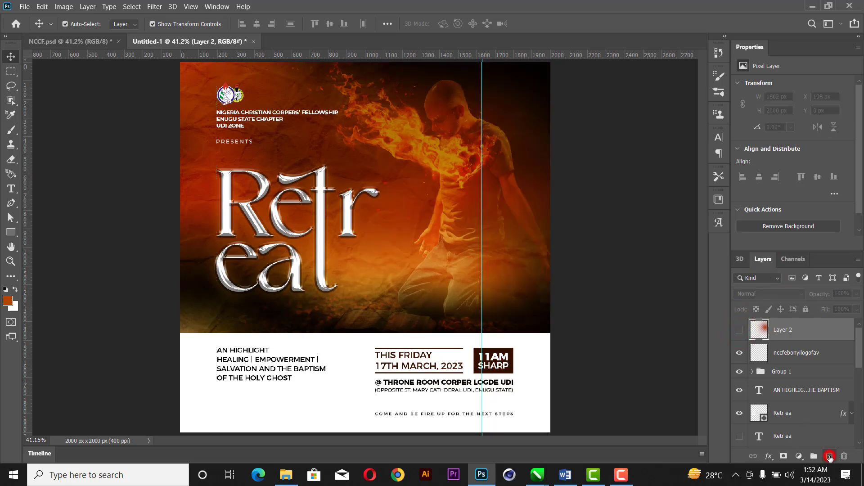
pyautogui.click(829, 456)
# Set the foreground color to bright blue #0006ff and activate the Brush tool for the new layer
pyautogui.click(8, 301)
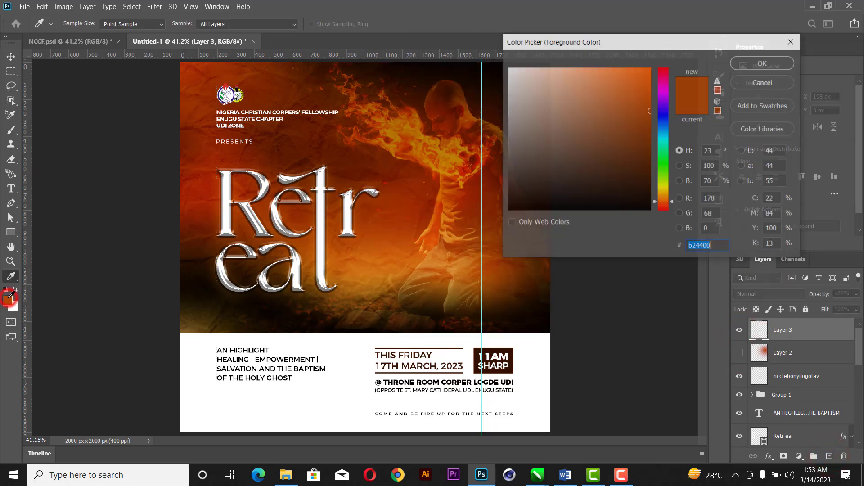
pyautogui.click(663, 109)
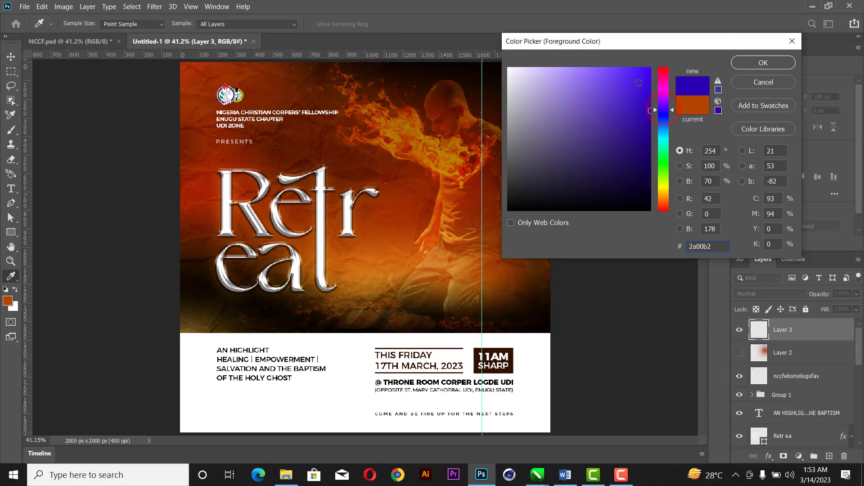
pyautogui.moveTo(640, 84); pyautogui.dragTo(704, 43)
pyautogui.click(665, 116)
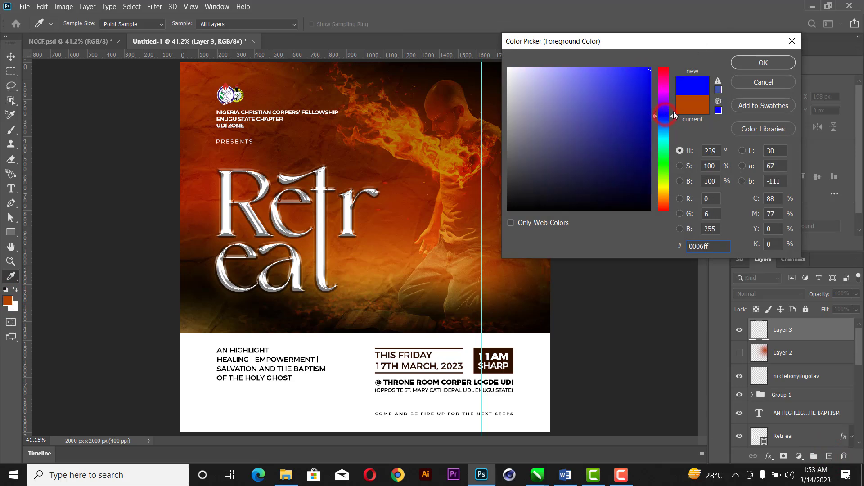
pyautogui.click(765, 63)
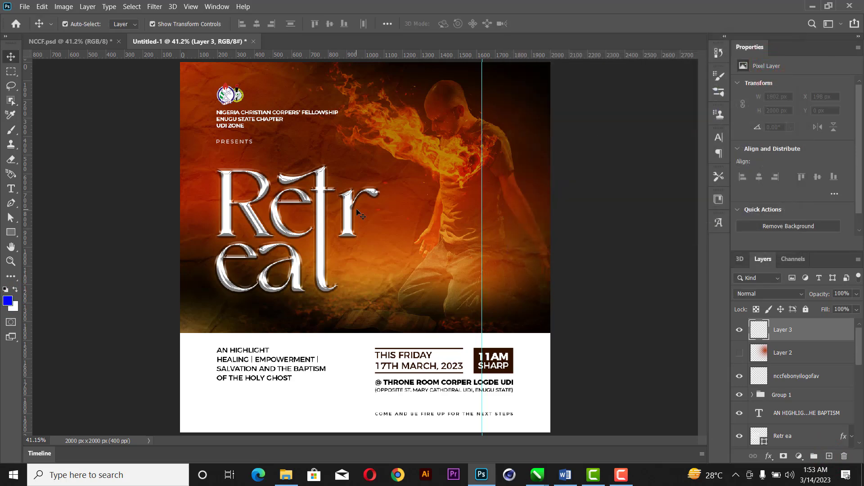
pyautogui.press('b')
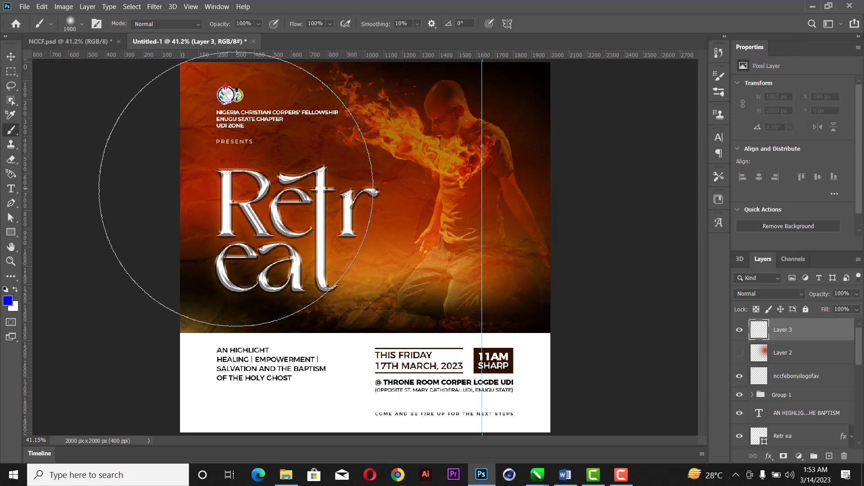
# Paint one soft blue brush dab, 2300 px in size, over the Retreat title on Layer 3
pyautogui.press(']')
pyautogui.press(']')
pyautogui.click(234, 189)
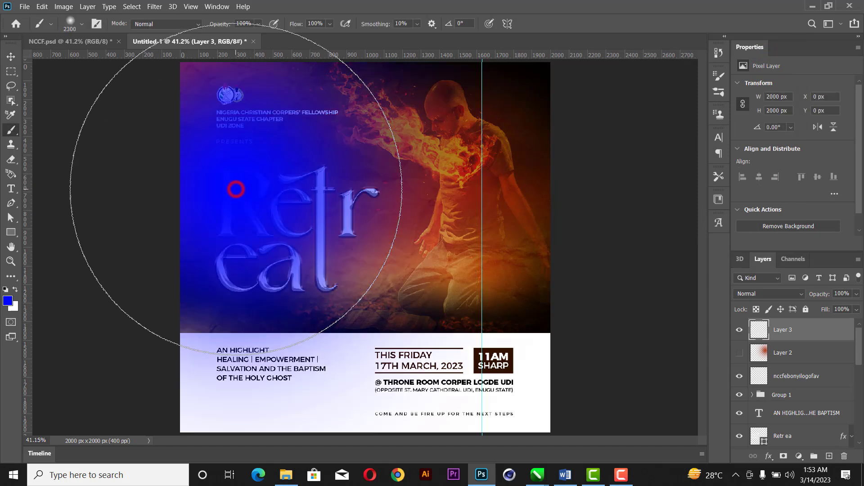
pyautogui.click(11, 57)
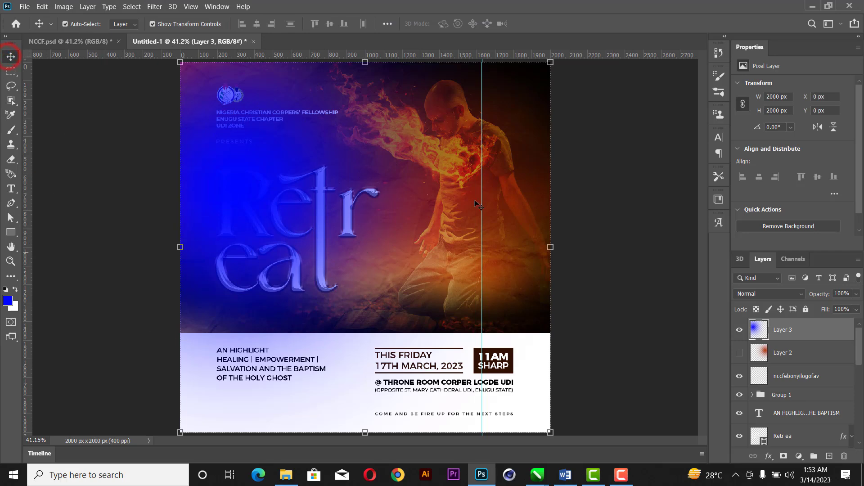
# Preview several blend modes on the blue glow layer and set it to Screen
pyautogui.click(780, 294)
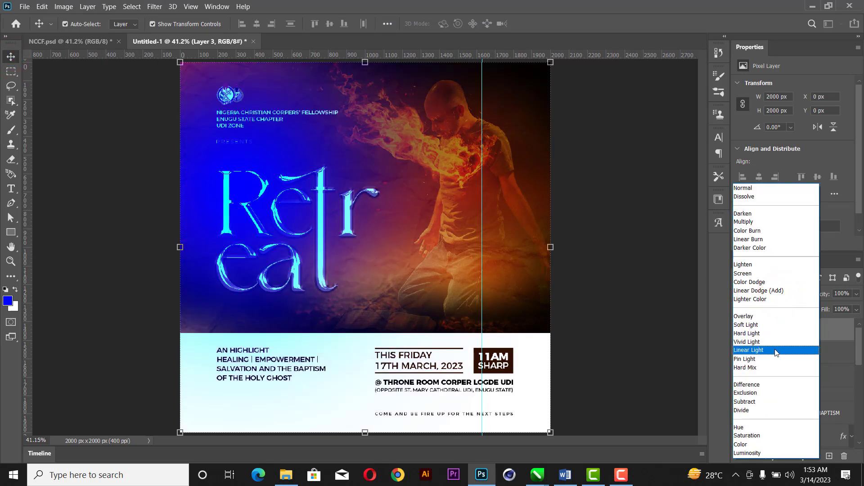
pyautogui.press('Up')
pyautogui.press('Up')
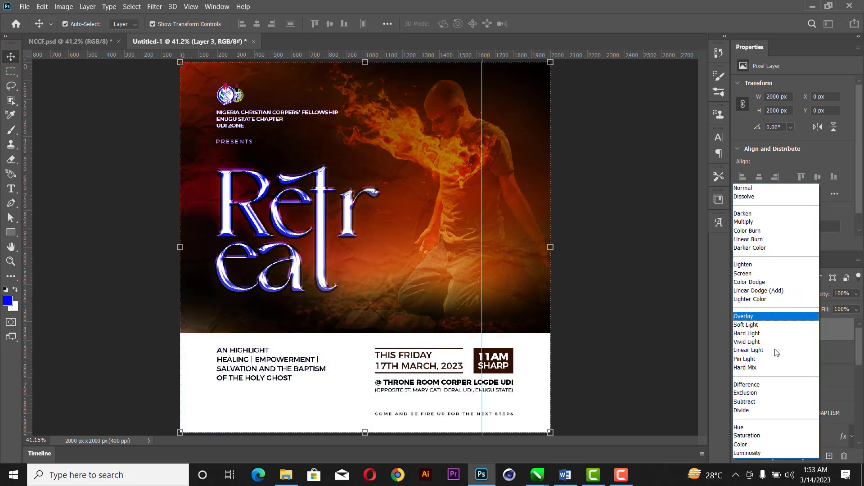
pyautogui.press('Up')
pyautogui.press('Up')
pyautogui.press('Up')
pyautogui.press('Up')
pyautogui.press('Up')
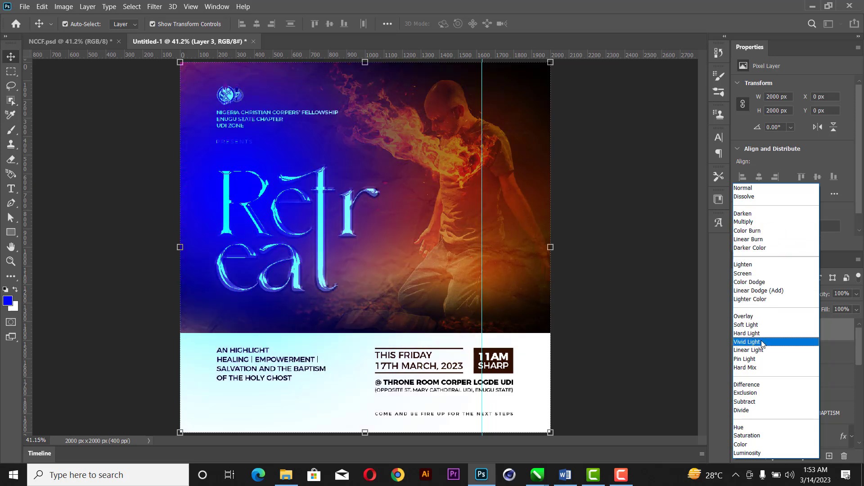
pyautogui.press('Up')
pyautogui.press('Up')
pyautogui.press('Up')
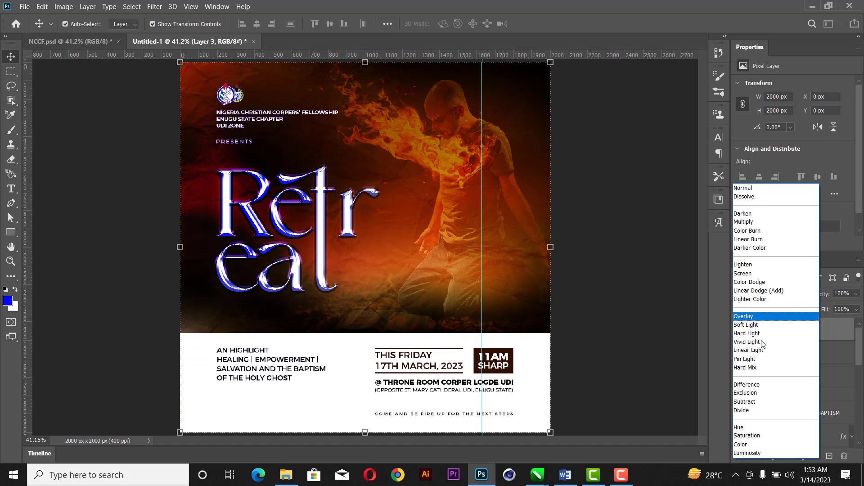
pyautogui.click(756, 274)
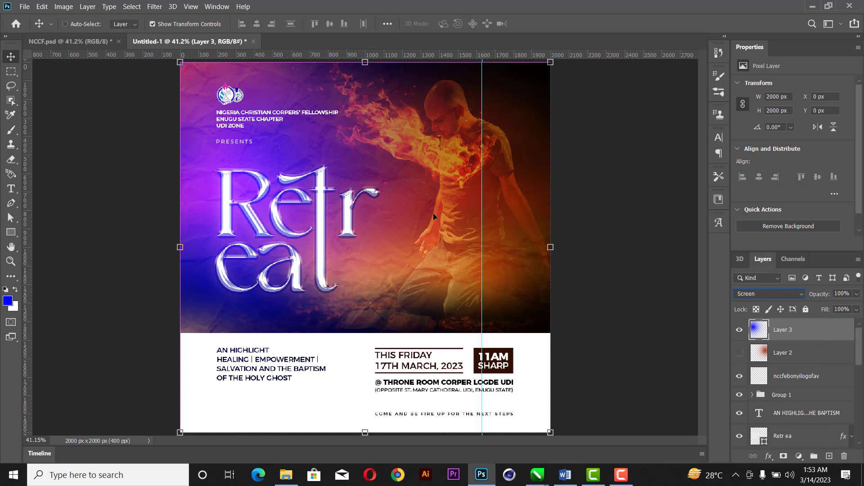
# Undo the blend mode change and the blue dab on Layer 3
pyautogui.hotkey('shift', 'alt', 'n')
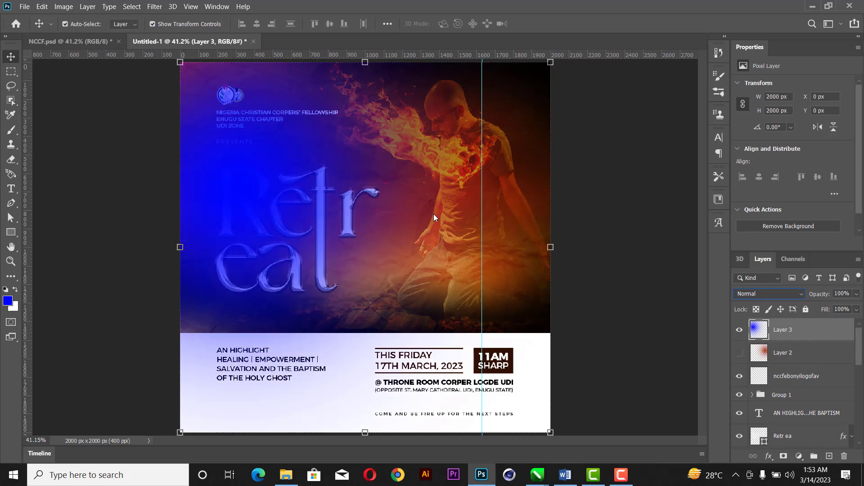
pyautogui.click(740, 330)
pyautogui.click(739, 331)
pyautogui.hotkey('ctrl', 'z')
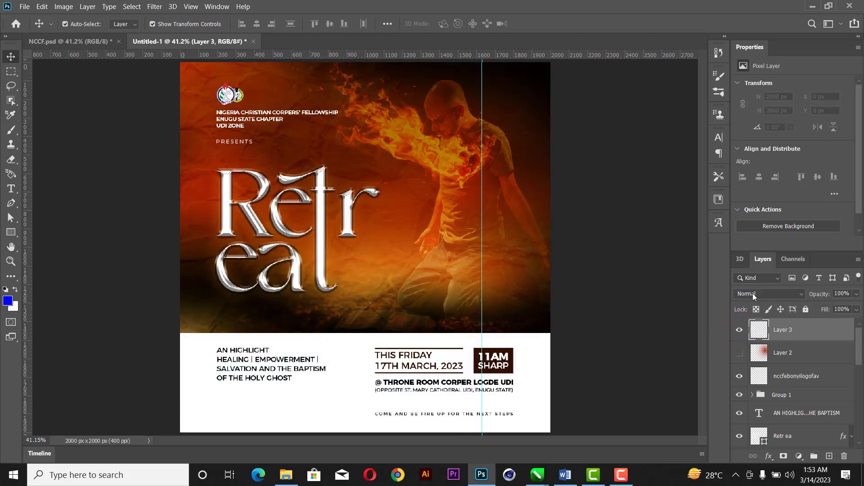
# Set the foreground color to pure red and paint one 2300 px dab over the Retreat title on Layer 3
pyautogui.hotkey('alt', 'v')
pyautogui.click(517, 2)
pyautogui.click(7, 300)
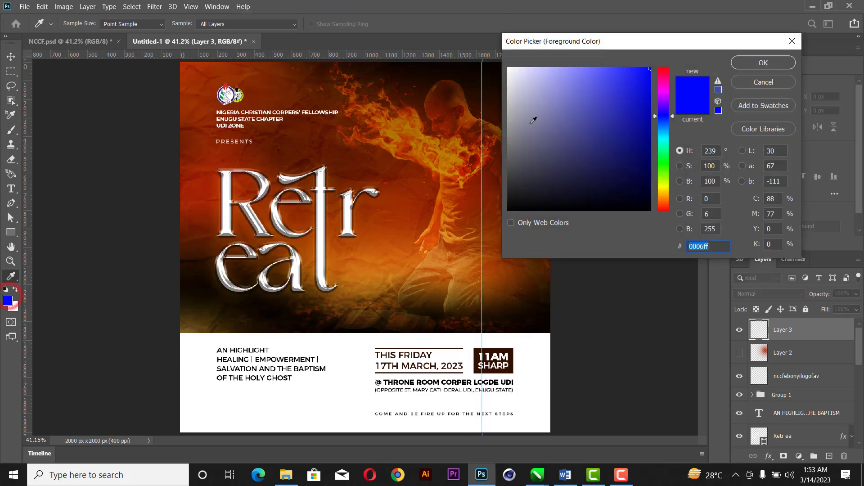
pyautogui.click(664, 70)
pyautogui.click(765, 64)
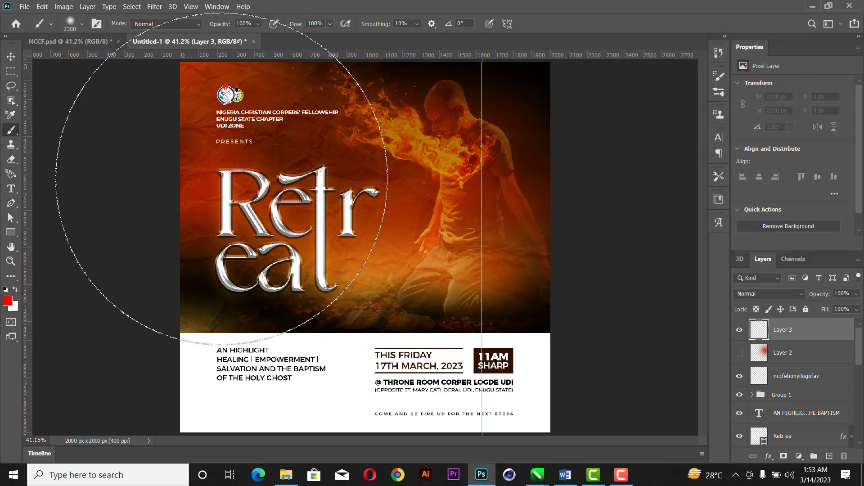
pyautogui.click(221, 180)
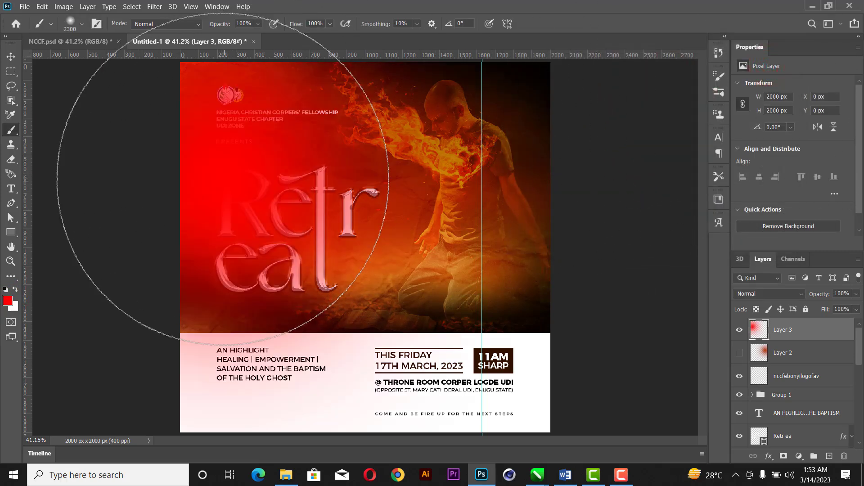
# Preview several blend modes on the red glow layer and set it to Screen
pyautogui.click(765, 293)
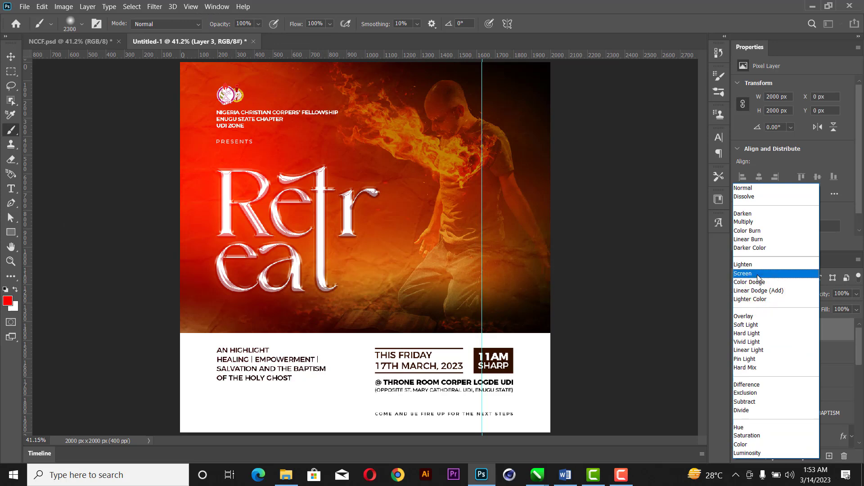
pyautogui.press('Down')
pyautogui.press('Down')
pyautogui.press('Down')
pyautogui.press('Down')
pyautogui.press('Down')
pyautogui.press('Down')
pyautogui.press('Down')
pyautogui.press('Up')
pyautogui.press('Up')
pyautogui.press('Up')
pyautogui.press('Up')
pyautogui.press('Up')
pyautogui.press('Up')
pyautogui.press('Up')
pyautogui.click(750, 274)
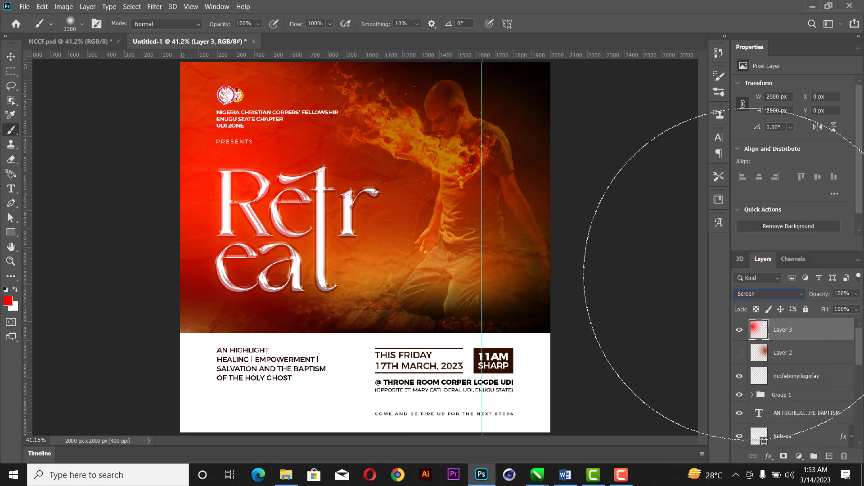
# Undo the red glow and its blend mode, and show the orange glow on Layer 2 again
pyautogui.hotkey('ctrl', 'z')
pyautogui.hotkey('ctrl', 'z')
pyautogui.click(10, 55)
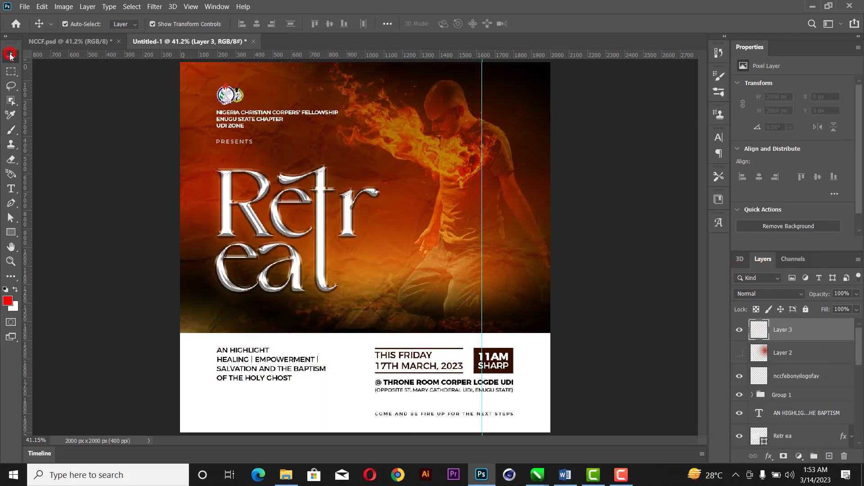
pyautogui.click(590, 210)
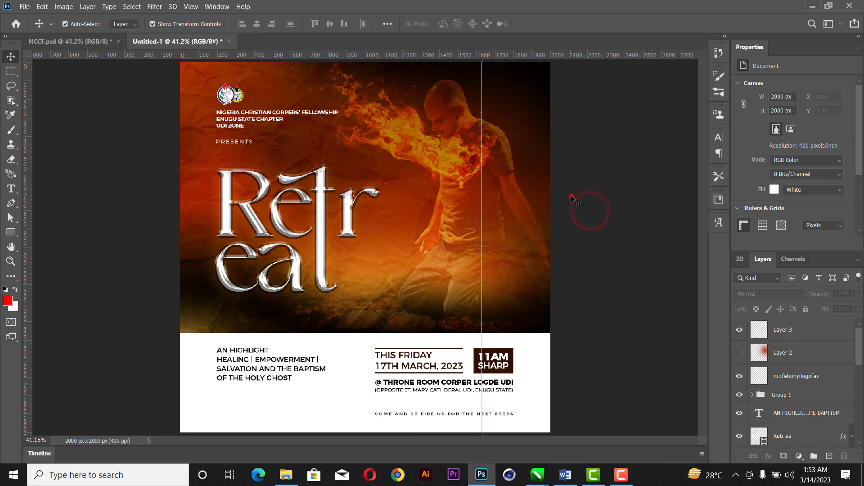
pyautogui.click(739, 353)
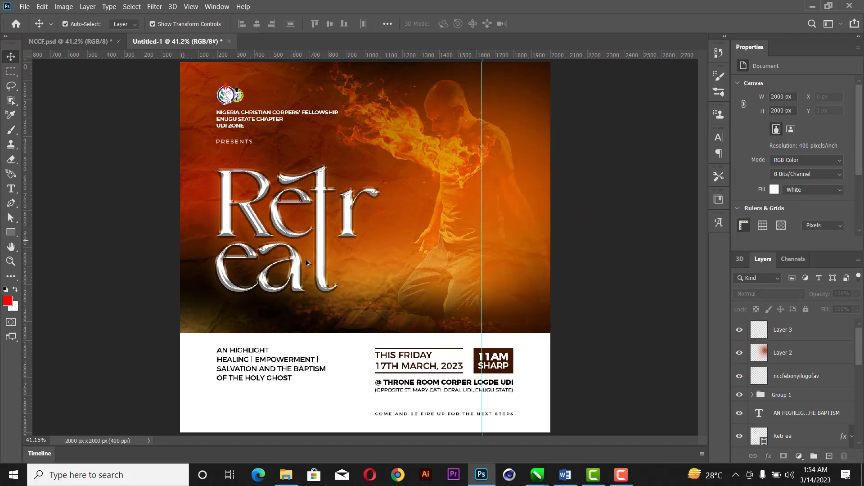
# Add a new empty layer on top of the stack and reduce the brush size to 100 px for it
pyautogui.scroll(3, 305, 258)
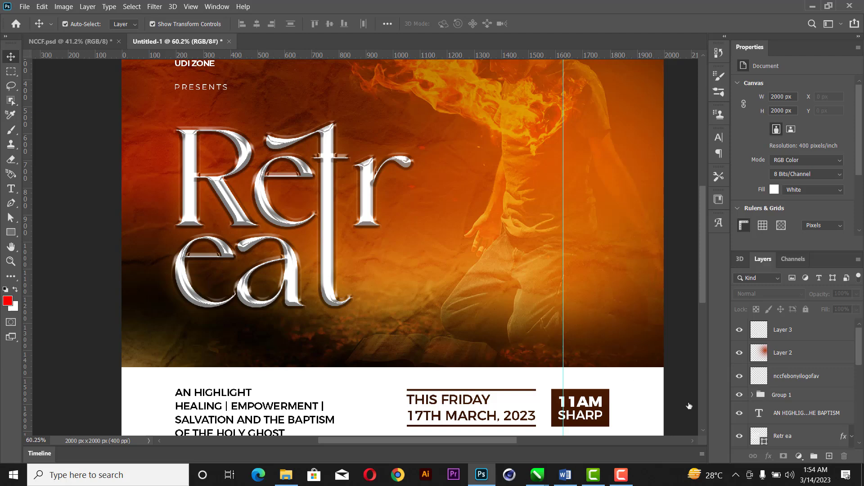
pyautogui.click(830, 457)
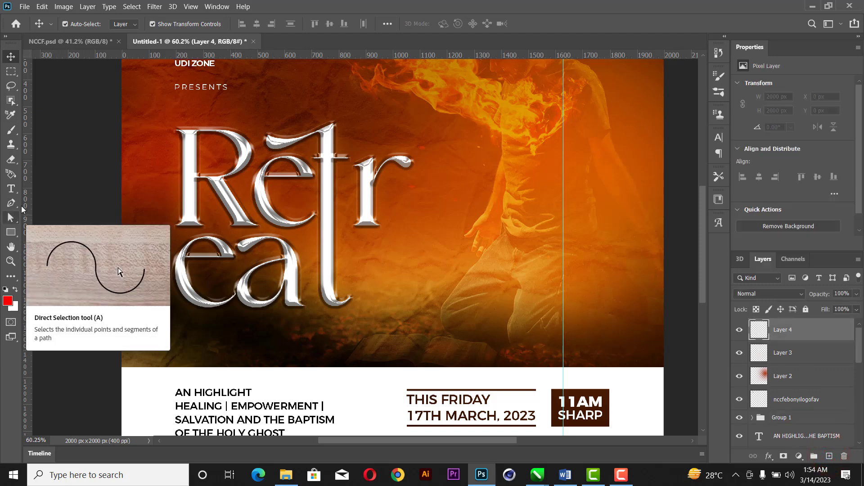
pyautogui.press('b')
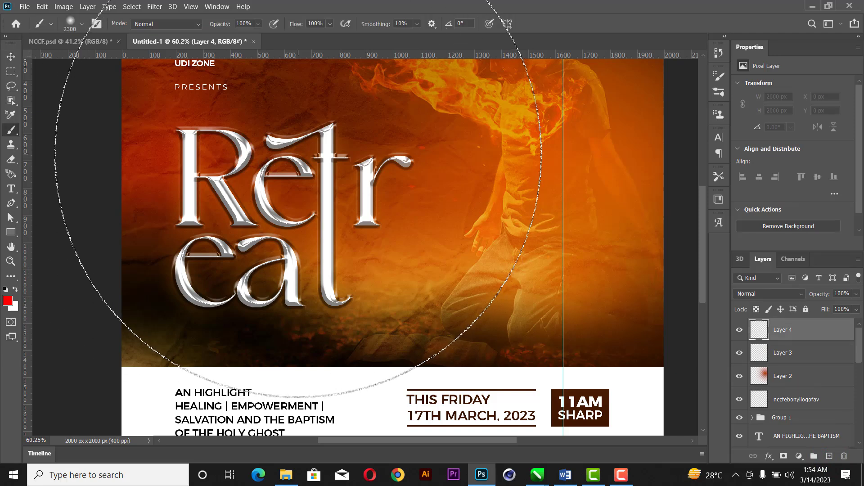
pyautogui.press('[')
pyautogui.press('[')
pyautogui.press('[')
pyautogui.press('[')
pyautogui.press('[')
pyautogui.press('[')
pyautogui.press('[')
pyautogui.press('[')
pyautogui.press('[')
pyautogui.press('[')
pyautogui.press('[')
pyautogui.press('[')
pyautogui.press('[')
pyautogui.press('[')
pyautogui.press('[')
pyautogui.press('[')
pyautogui.press('[')
pyautogui.press('[')
pyautogui.press('[')
pyautogui.press('[')
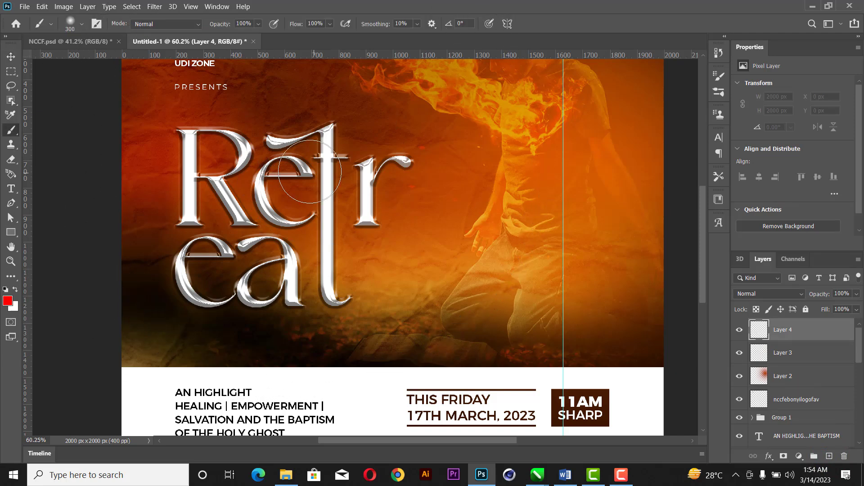
pyautogui.press('[')
pyautogui.press('[')
pyautogui.press('[')
pyautogui.press('[')
# Sample orange from the background artwork and paint a 150 px dab on the bowl of the title's R
pyautogui.keyDown('alt'); pyautogui.click(406, 263); pyautogui.keyUp('alt')
pyautogui.click(250, 145)
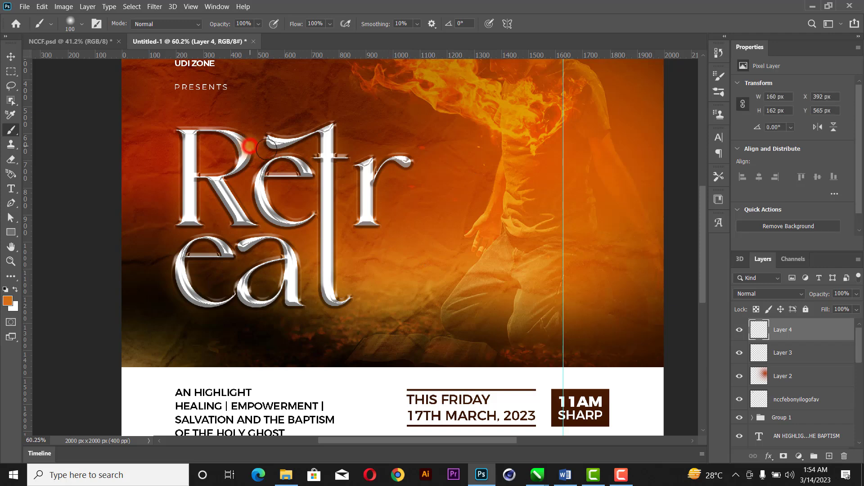
pyautogui.press(']')
pyautogui.press(']')
pyautogui.click(244, 153)
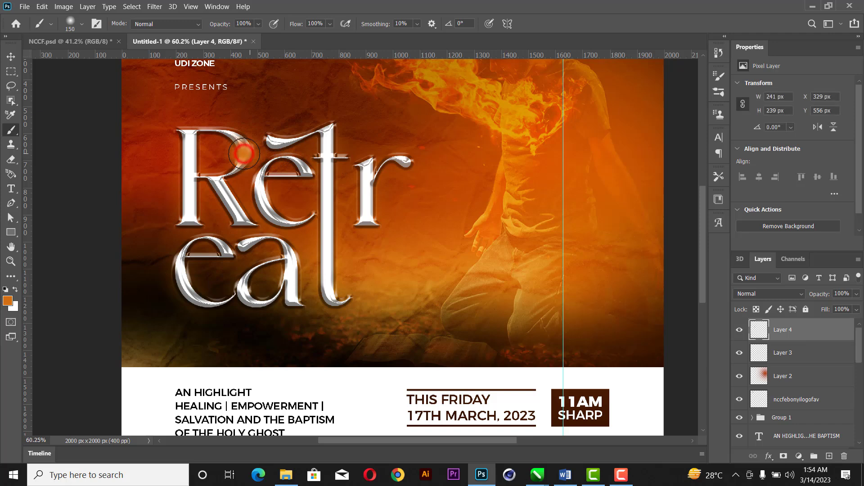
# Paint 150 px orange dabs on the tip of the r, between the lower e and a, and on the t's stem and foot
pyautogui.click(408, 161)
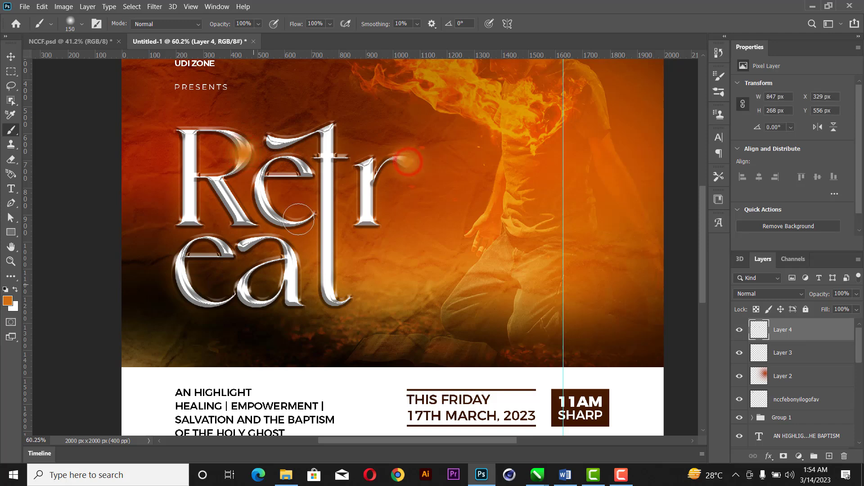
pyautogui.click(235, 253)
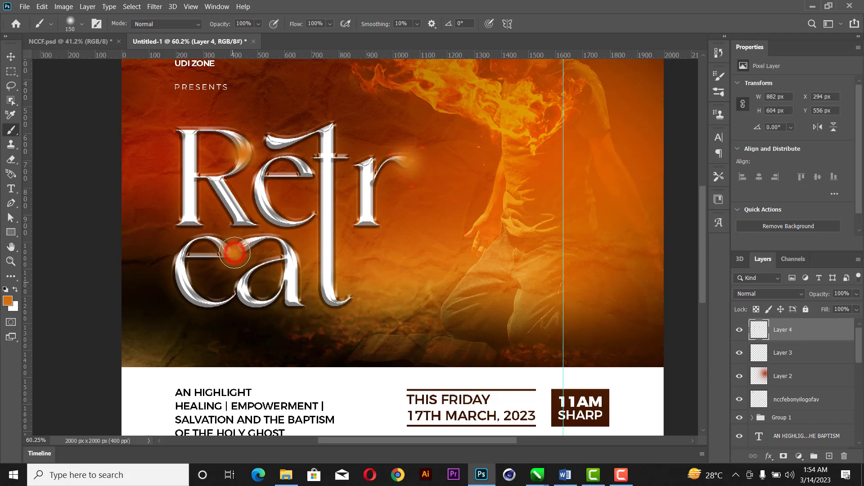
pyautogui.click(325, 205)
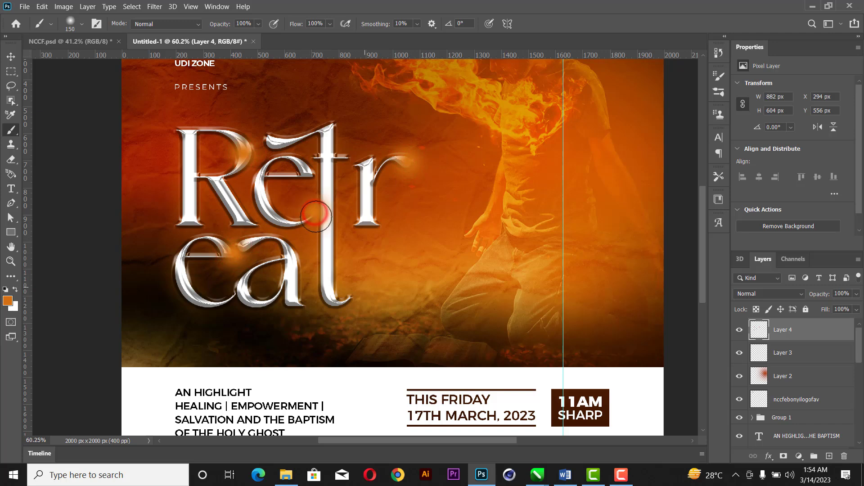
pyautogui.click(340, 297)
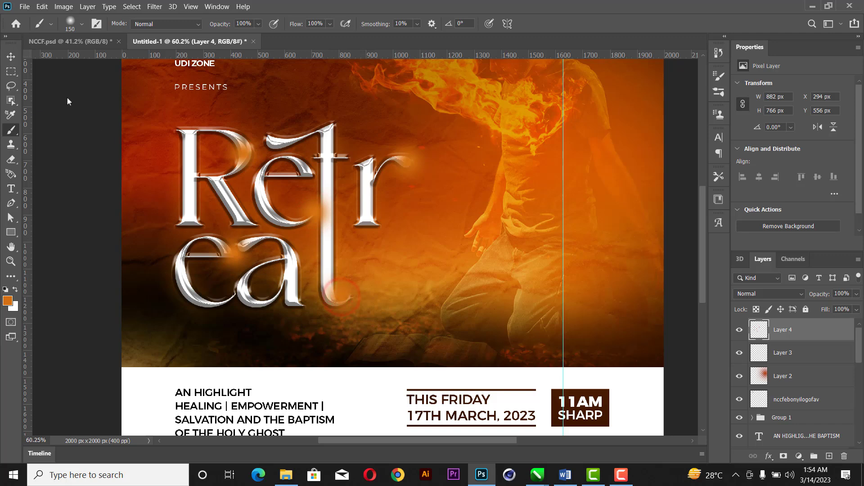
pyautogui.click(11, 56)
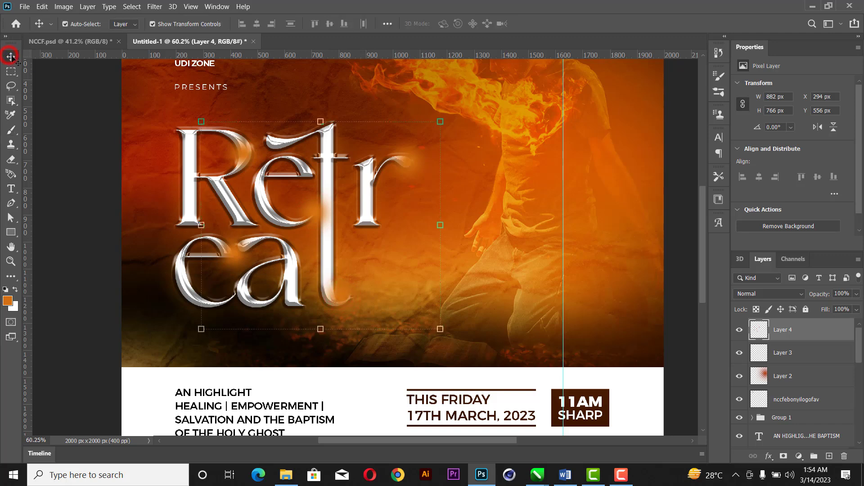
# Preview blend modes on Layer 4 with the orange dabs and set it to Soft Light
pyautogui.click(770, 294)
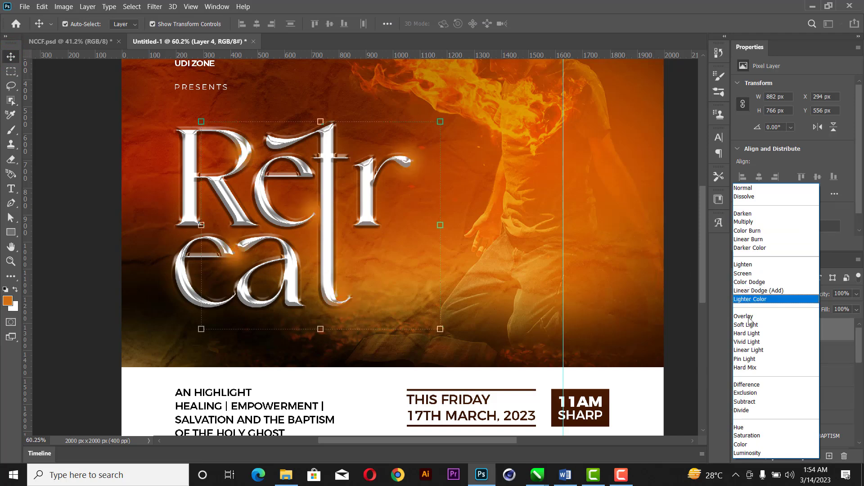
pyautogui.press('Up')
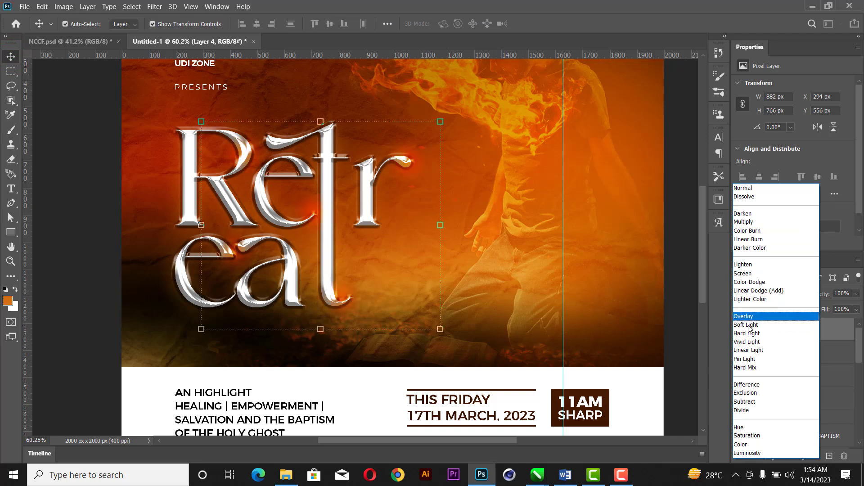
pyautogui.press('Down')
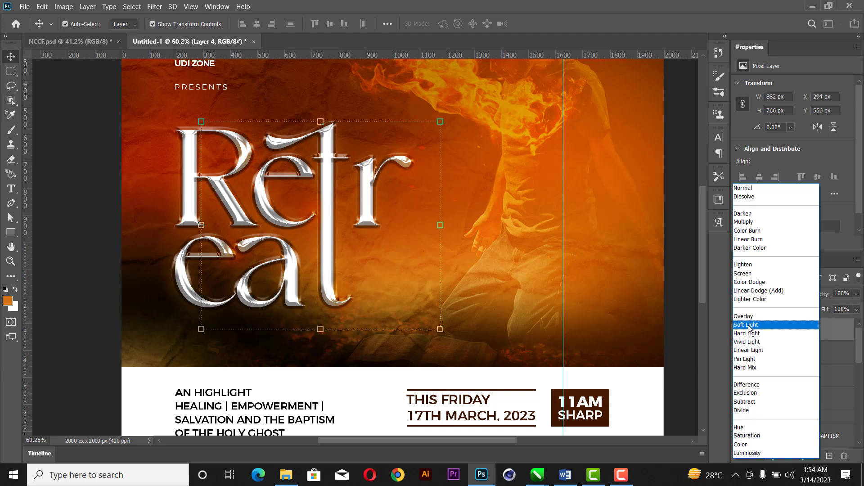
pyautogui.click(748, 326)
pyautogui.rightClick(469, 142)
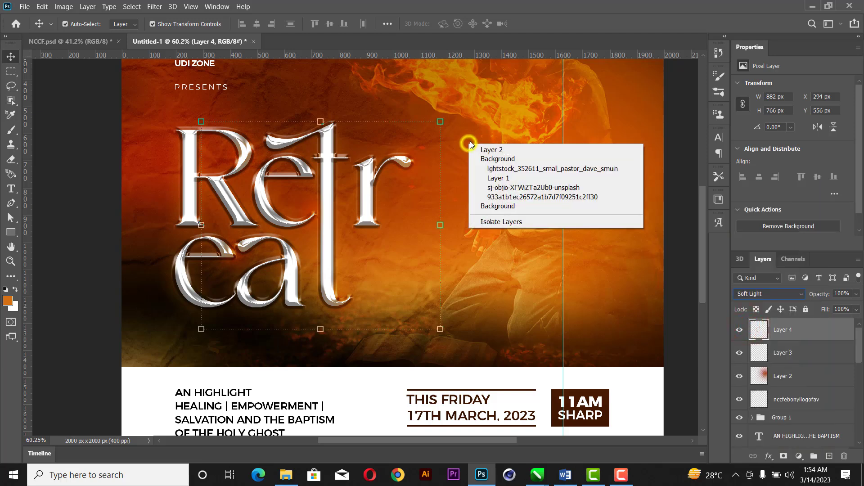
pyautogui.click(543, 18)
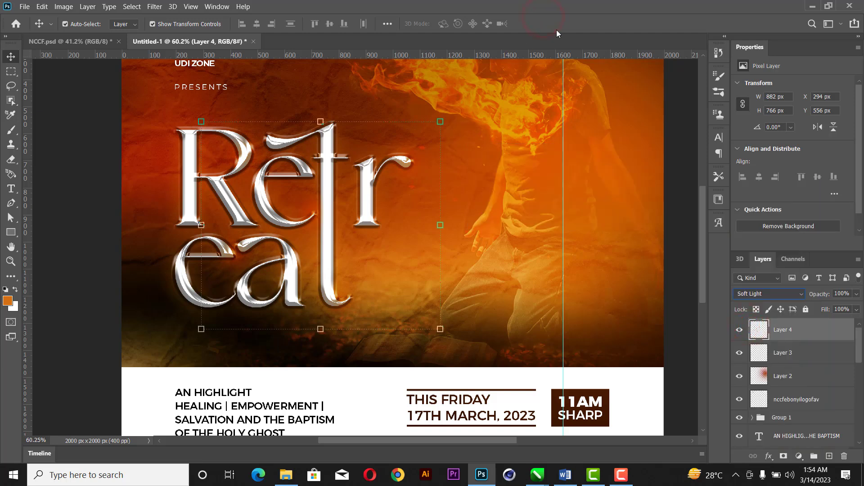
# Fit the whole flyer in view and toggle Layer 4's visibility to compare the title with and without the glow
pyautogui.click(685, 148)
pyautogui.press('z')
pyautogui.rightClick(562, 157)
pyautogui.click(578, 162)
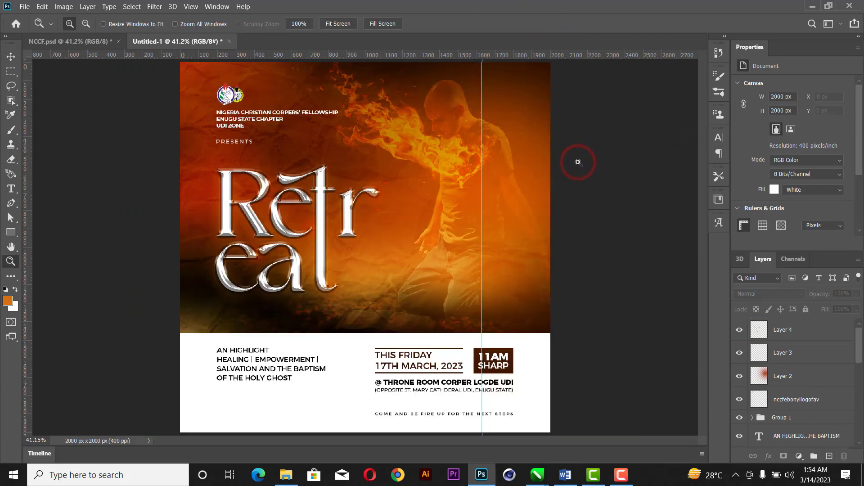
pyautogui.click(743, 334)
pyautogui.click(743, 334)
pyautogui.click(743, 334)
pyautogui.click(11, 56)
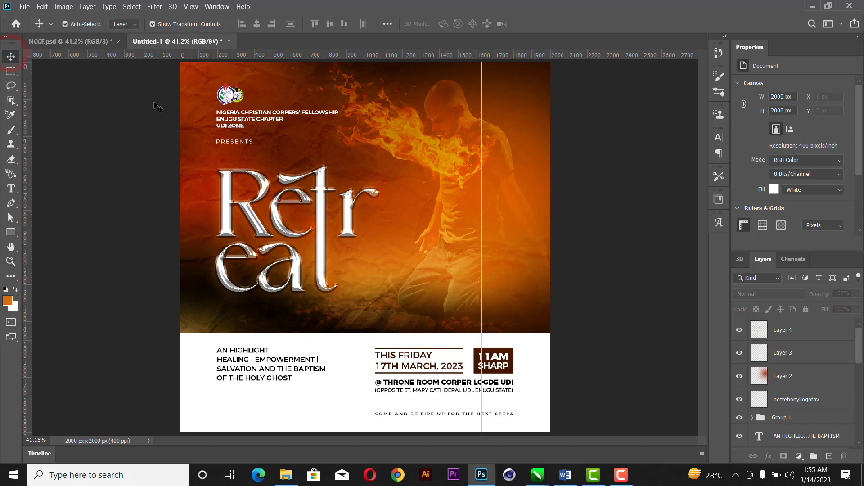
# Stamp all visible layers into a new merged layer above Layer 4 and open it in the Camera Raw Filter
pyautogui.click(803, 328)
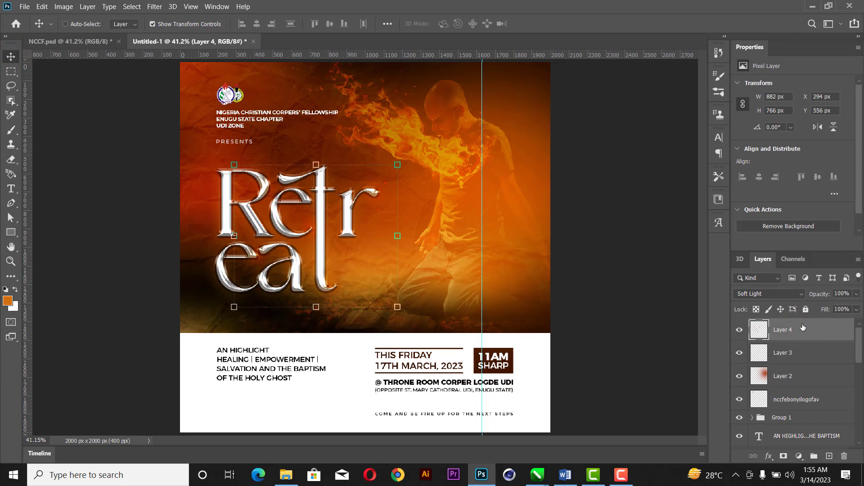
pyautogui.hotkey('ctrl', 'shift', 'alt', 'e')
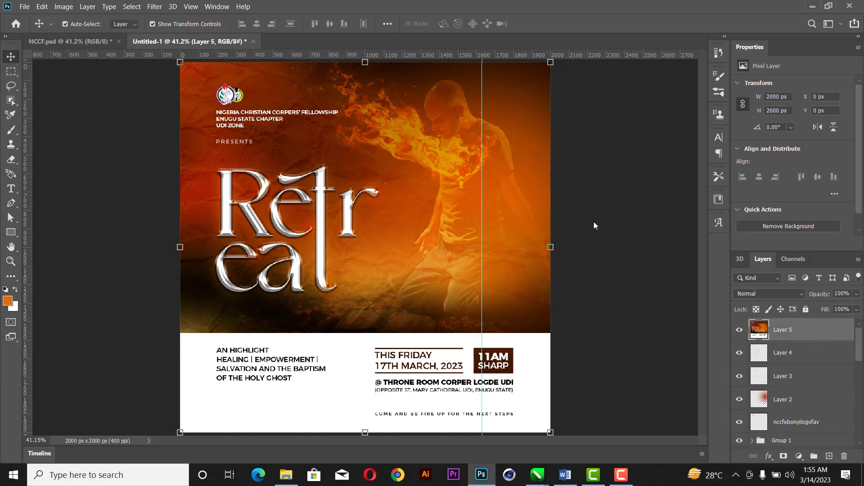
pyautogui.click(155, 7)
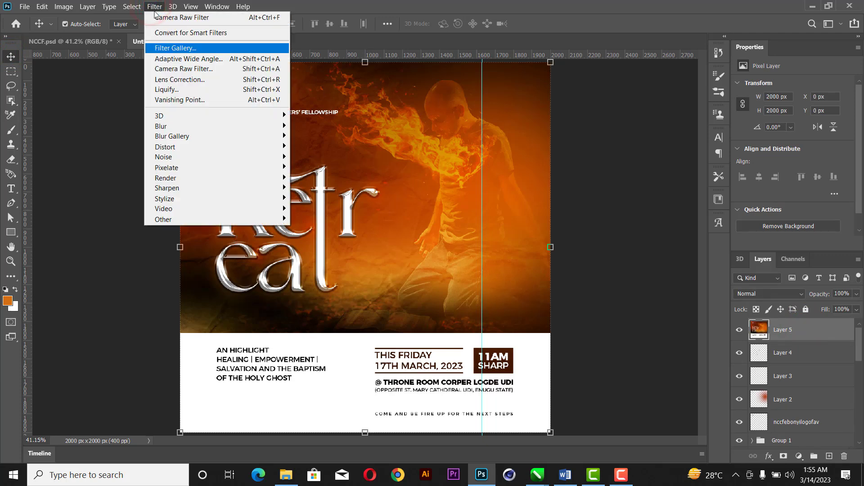
pyautogui.click(184, 68)
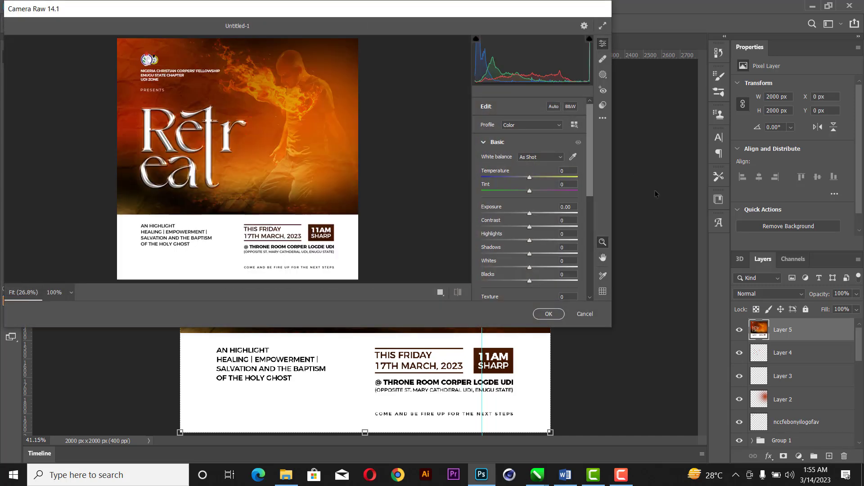
# Set the merged layer's Contrast to +19 and Texture to +48, and raise Clarity slightly
pyautogui.moveTo(530, 227); pyautogui.dragTo(539, 230)
pyautogui.scroll(-2, 538, 231)
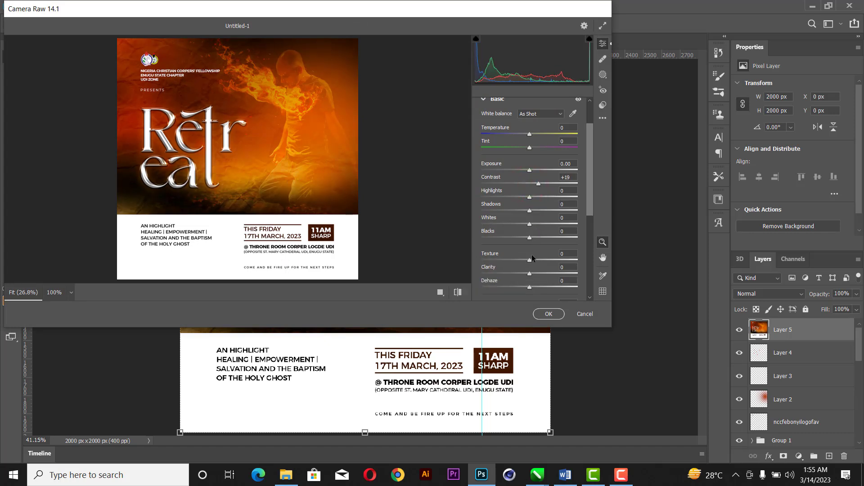
pyautogui.moveTo(531, 260); pyautogui.dragTo(573, 261)
pyautogui.scroll(-3, 530, 248)
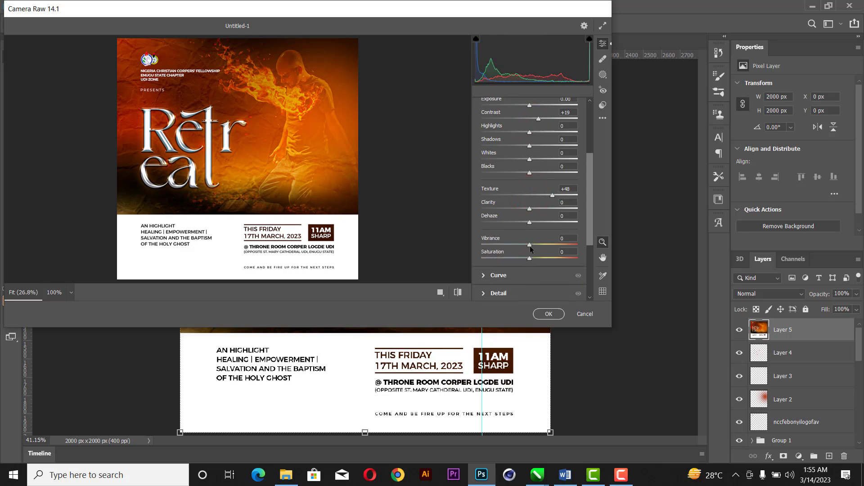
pyautogui.moveTo(530, 208); pyautogui.dragTo(536, 208)
pyautogui.scroll(-5, 536, 208)
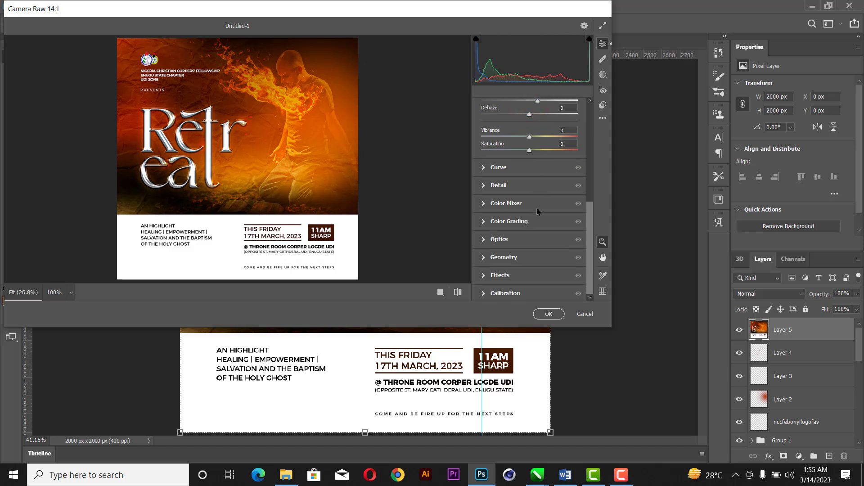
# Set Sharpening to 43, add a slight dark vignette around the flyer's edges, and apply the Camera Raw adjustments
pyautogui.click(483, 186)
pyautogui.moveTo(482, 199); pyautogui.dragTo(509, 204)
pyautogui.scroll(-3, 507, 219)
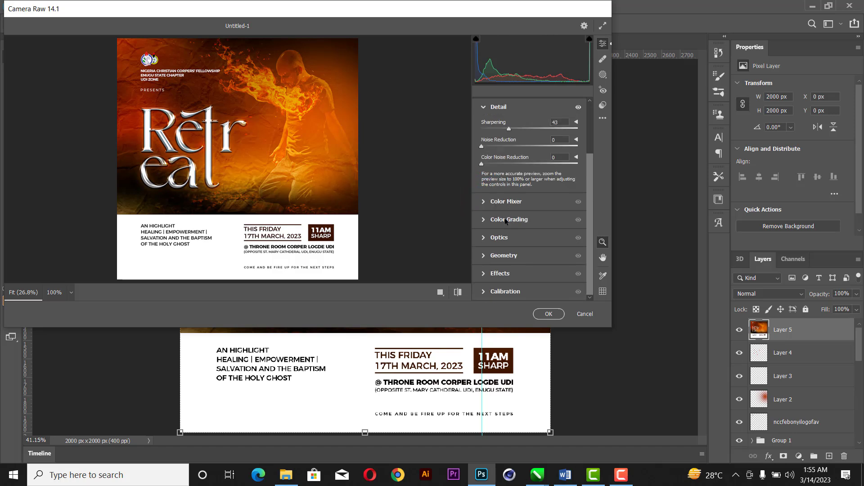
pyautogui.click(483, 276)
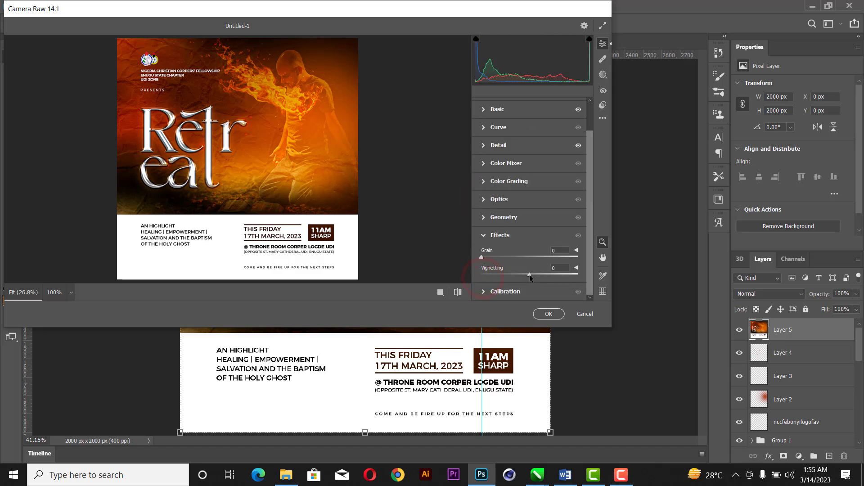
pyautogui.moveTo(530, 275); pyautogui.dragTo(524, 276)
pyautogui.click(549, 315)
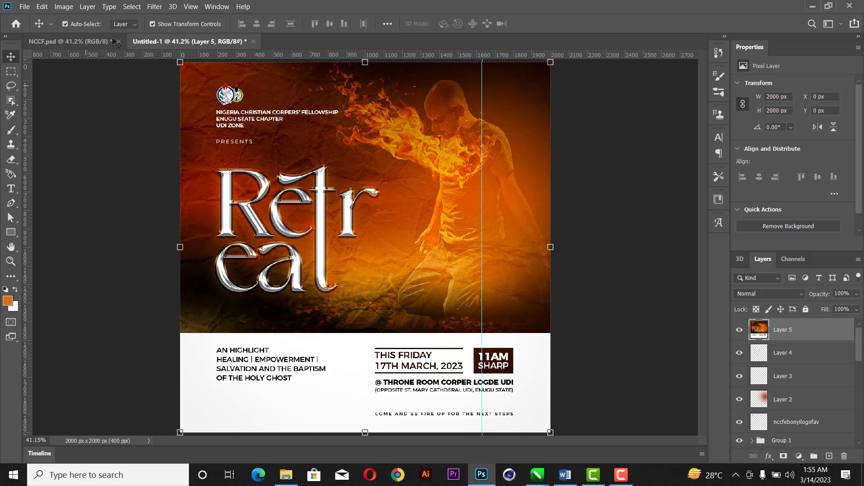
# Save the flyer as a layered Photoshop file named design in the RETREAT folder within Pictures
pyautogui.click(25, 7)
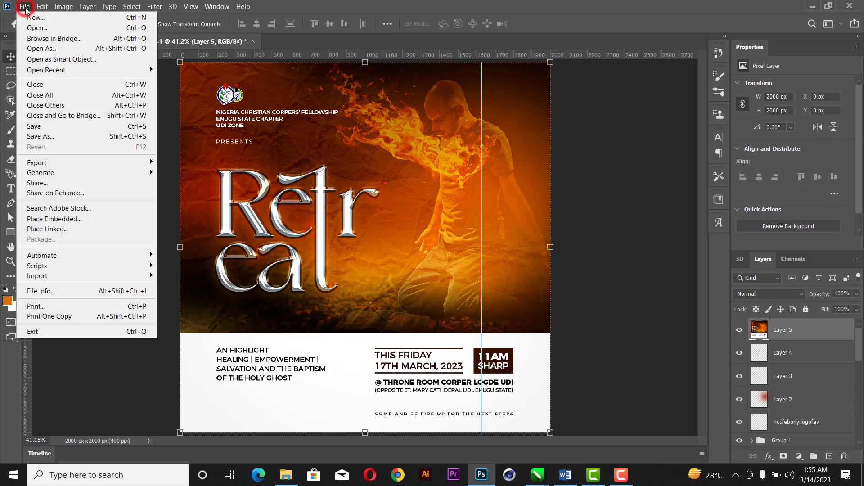
pyautogui.click(54, 127)
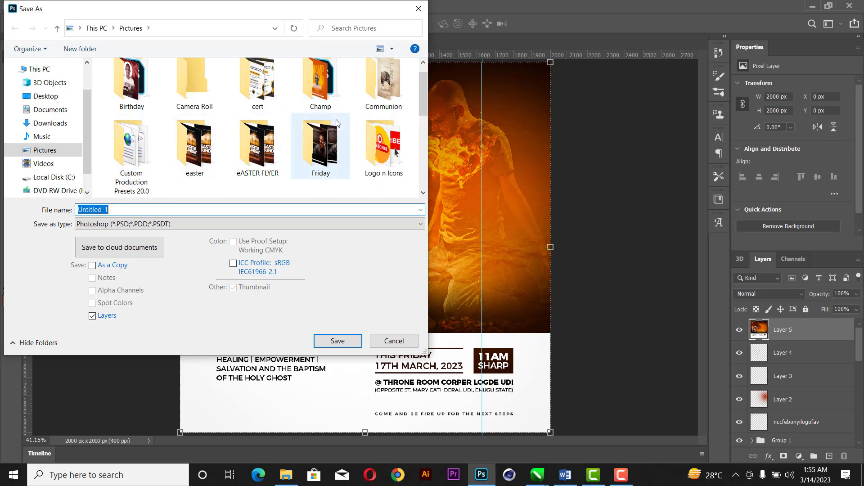
pyautogui.scroll(-5, 337, 123)
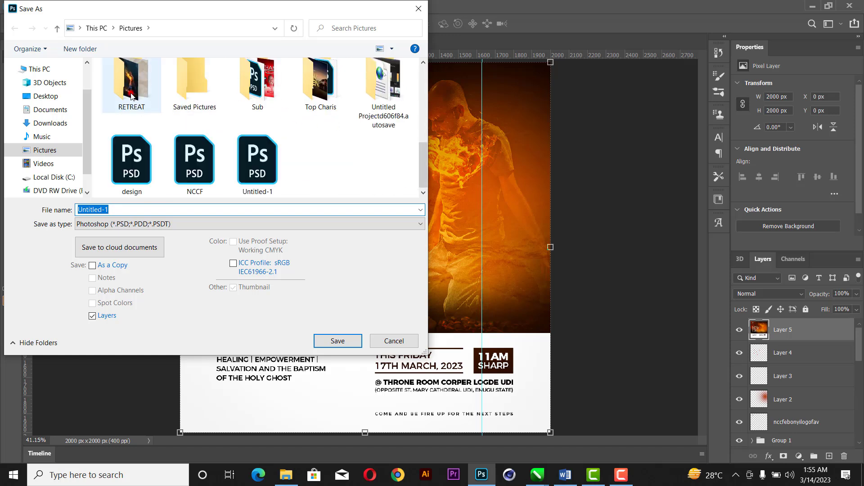
pyautogui.doubleClick(131, 96)
pyautogui.doubleClick(144, 211)
pyautogui.write('design')
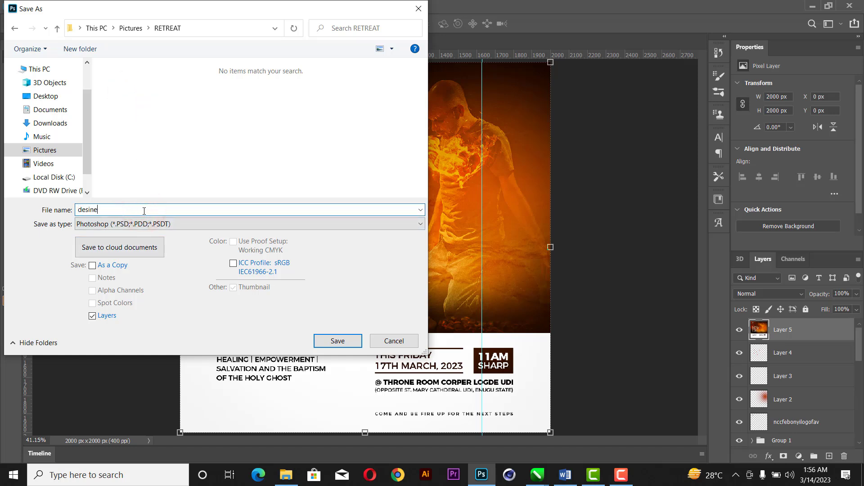
pyautogui.click(338, 340)
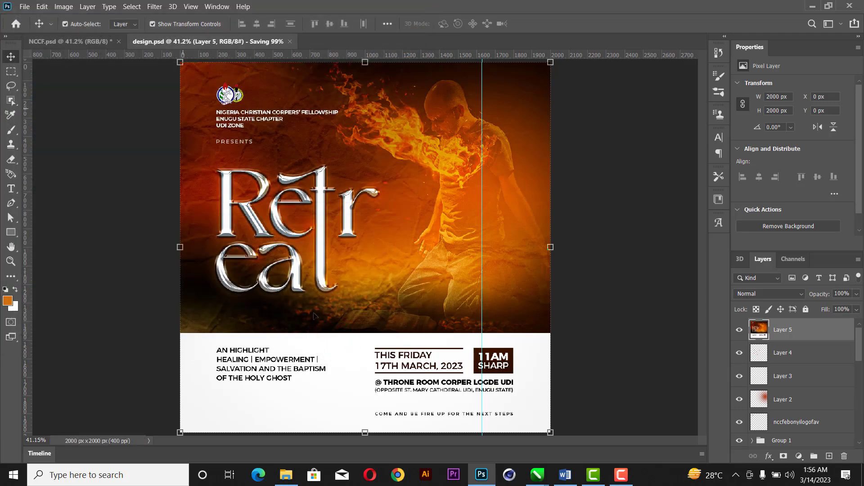
# Save a JPEG copy of the flyer named design in the RETREAT folder at Maximum quality 12, Baseline Optimized
pyautogui.click(26, 7)
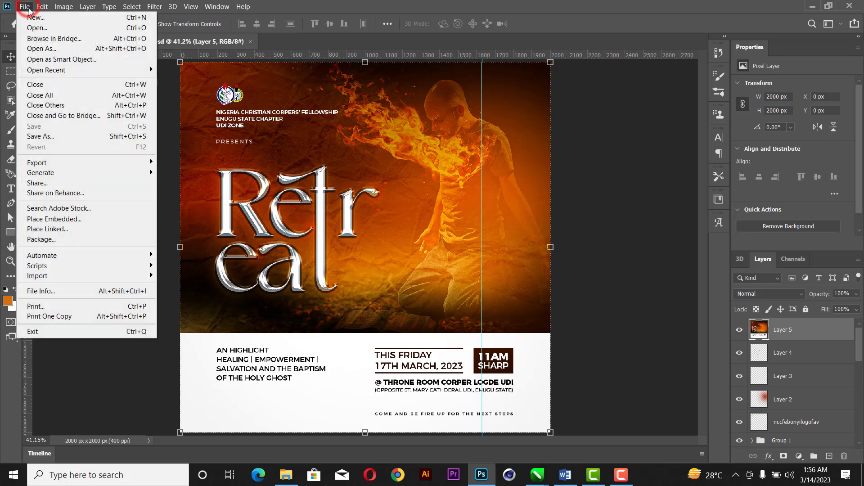
pyautogui.click(66, 137)
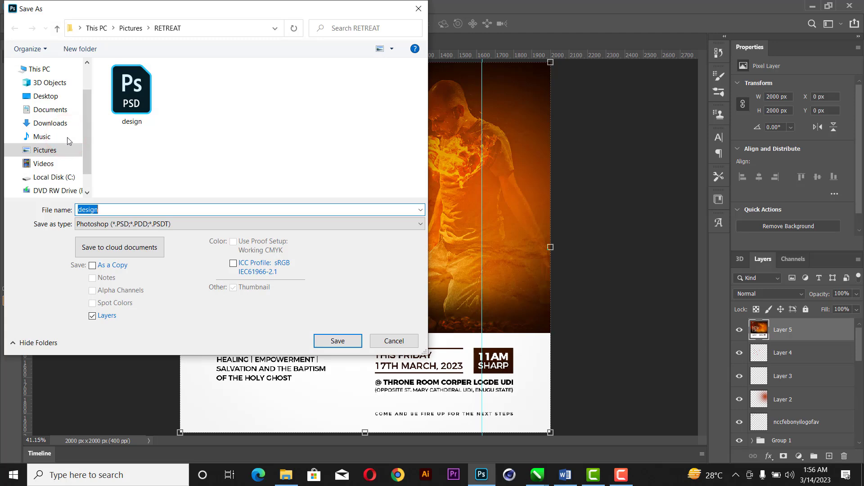
pyautogui.click(112, 224)
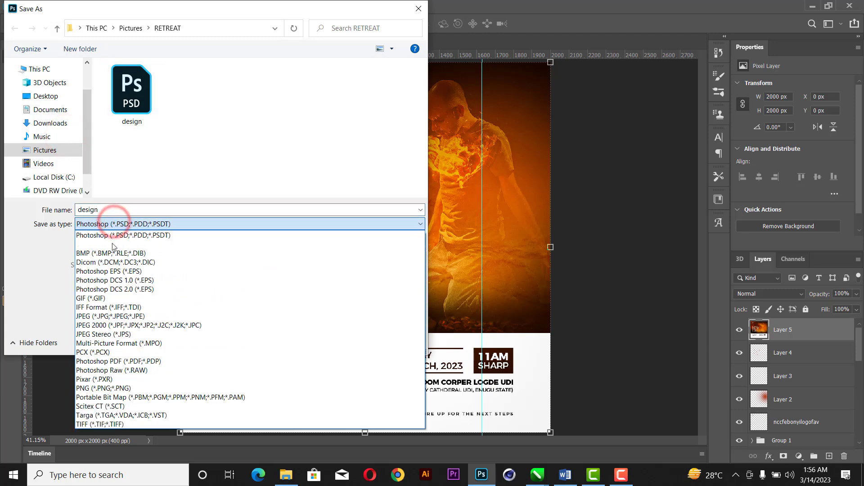
pyautogui.click(105, 316)
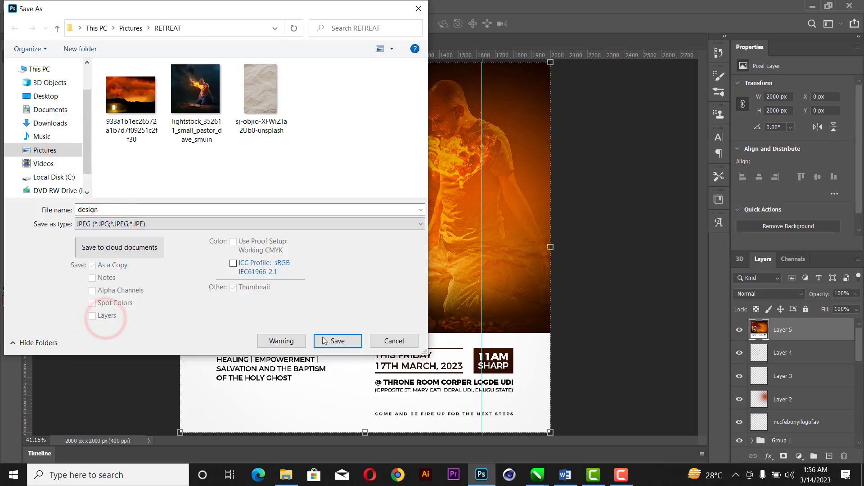
pyautogui.click(337, 339)
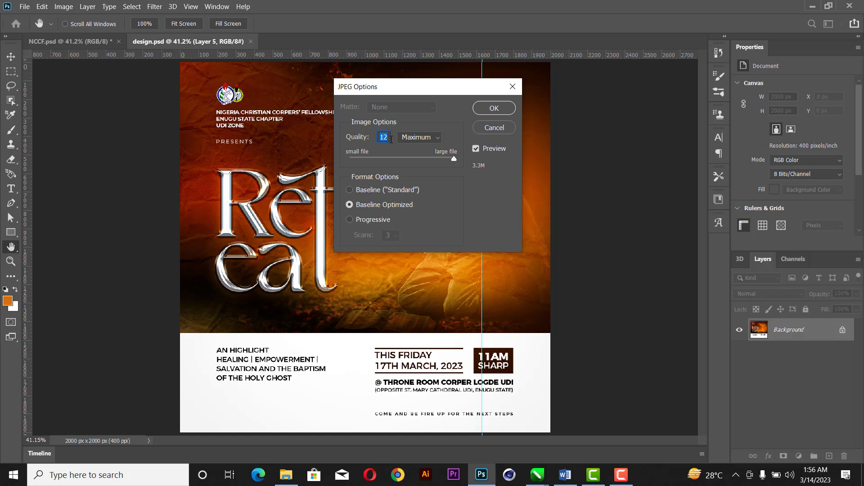
pyautogui.click(494, 109)
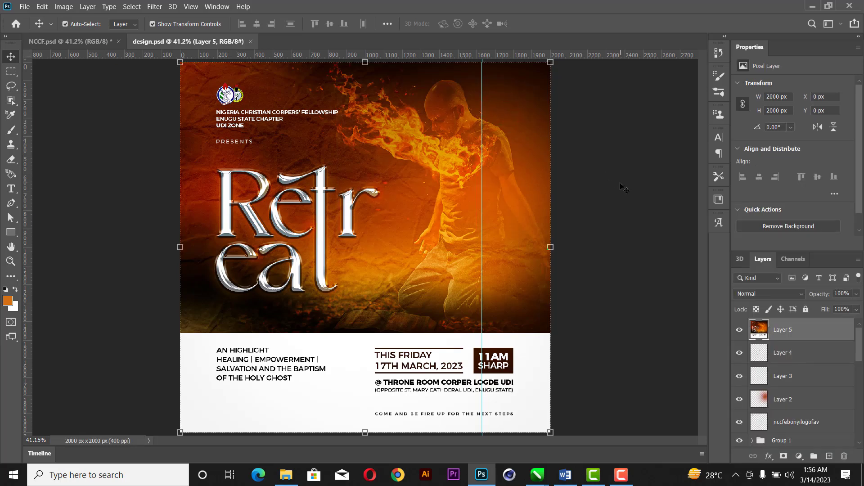